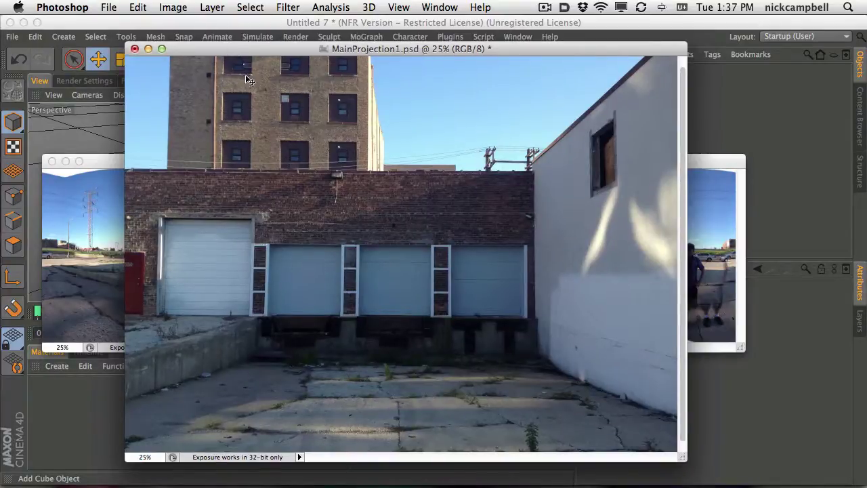
Clone out the weeds growing in the foreground pavement with the Clone Stamp at brush size 90.
key(Tab)
mouse_move(361, 75)
mouse_down()
mouse_move(286, 65)
mouse_move(284, 76)
mouse_up()
click(13, 215)
key(bracketleft)
key(bracketleft)
key(bracketleft)
key(bracketleft)
key(bracketleft)
key(bracketleft)
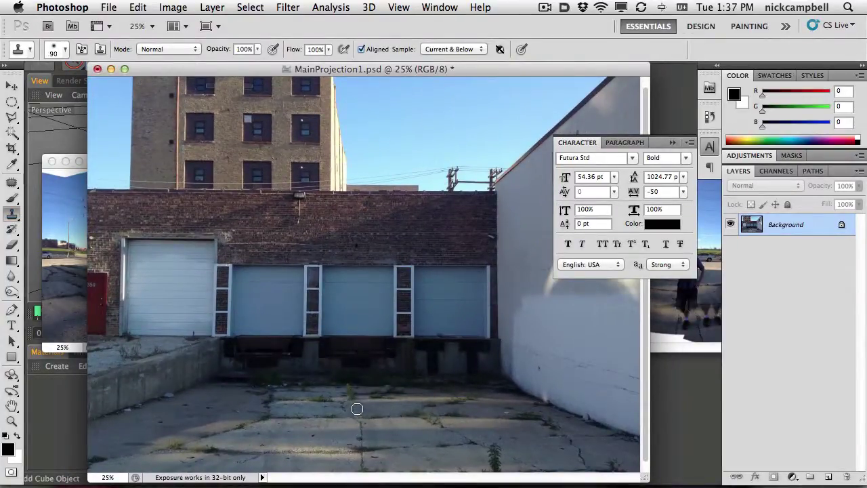
key(bracketleft)
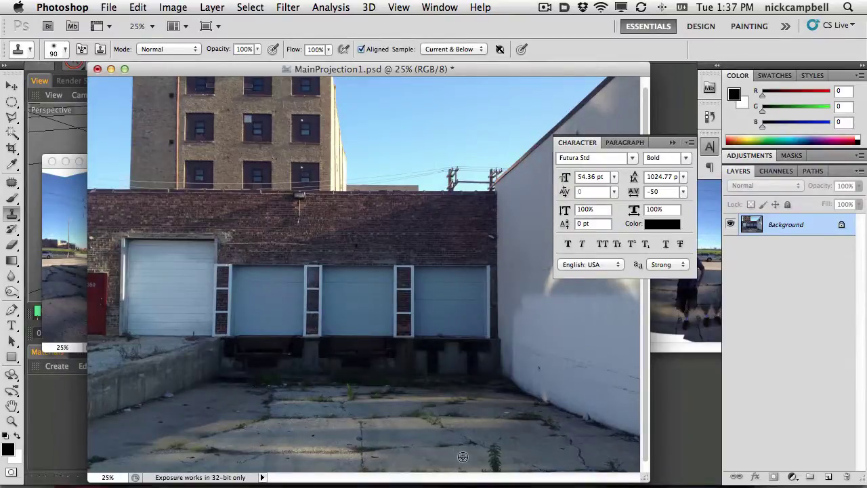
click(15, 216)
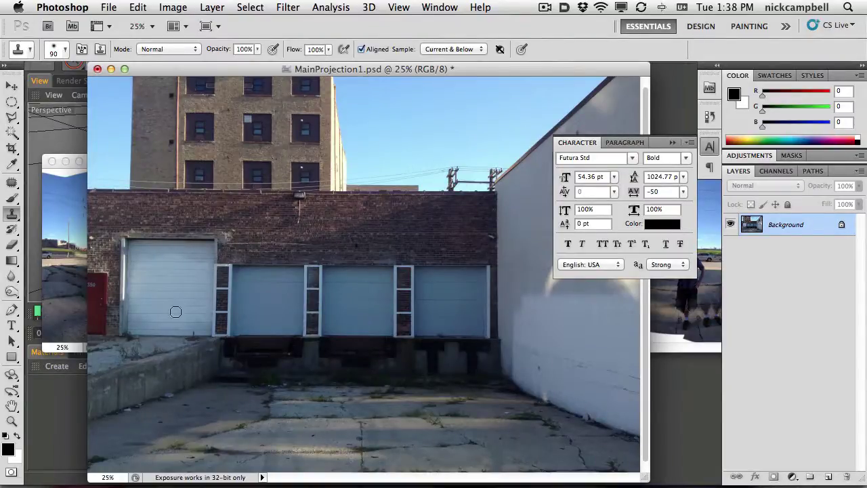
Inspect the loading dock, pavement cracks and base of the white wall at 50% zoom, and view the whole image again.
key(super+equal)
key(super+equal)
scroll(183, 304, left, 5)
scroll(182, 304, down, 5)
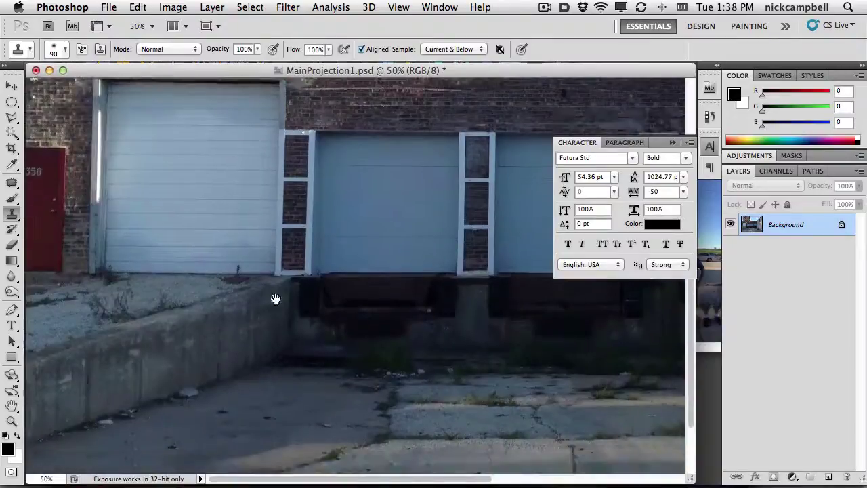
scroll(277, 298, down, 3)
scroll(81, 226, down, 1)
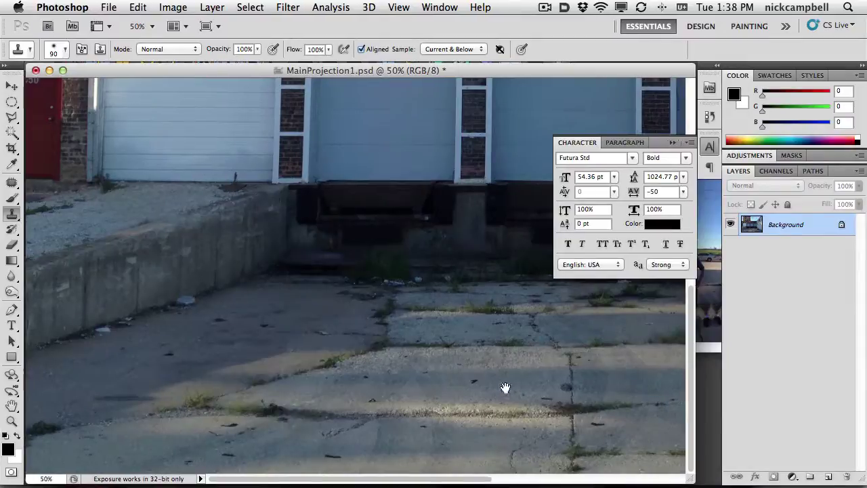
drag(506, 389, 193, 271)
drag(440, 368, 278, 327)
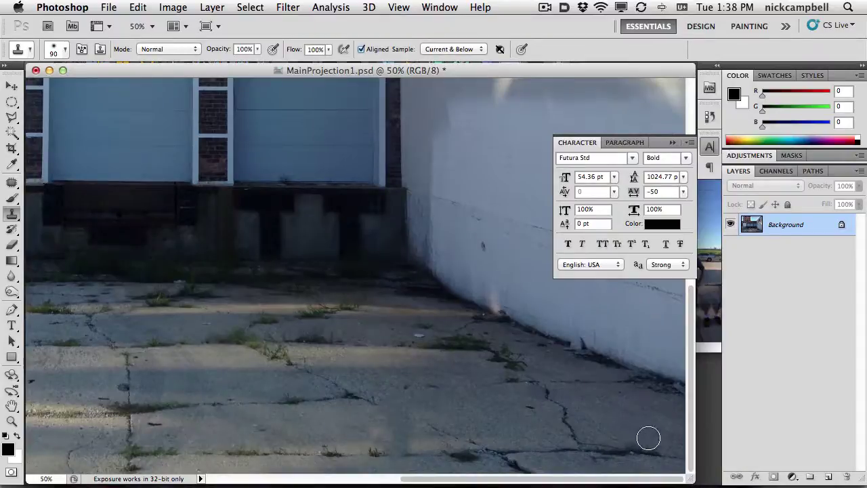
drag(290, 348, 408, 368)
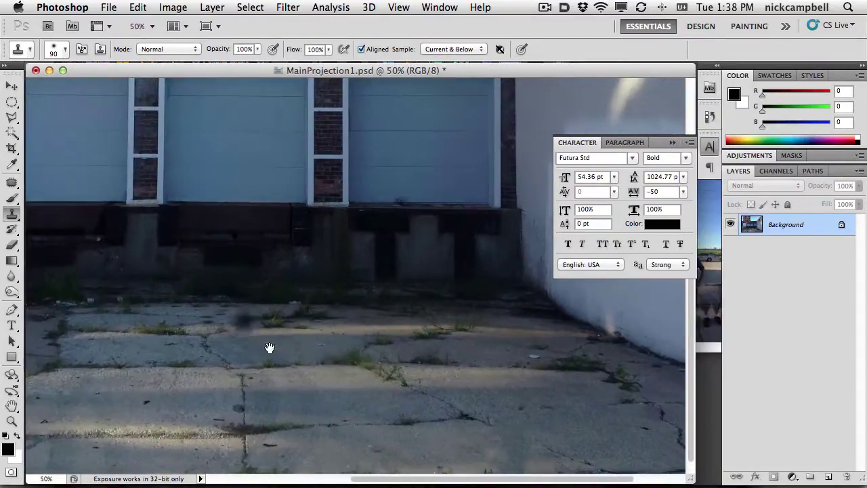
mouse_move(269, 348)
mouse_down()
mouse_move(416, 355)
mouse_move(304, 214)
mouse_up()
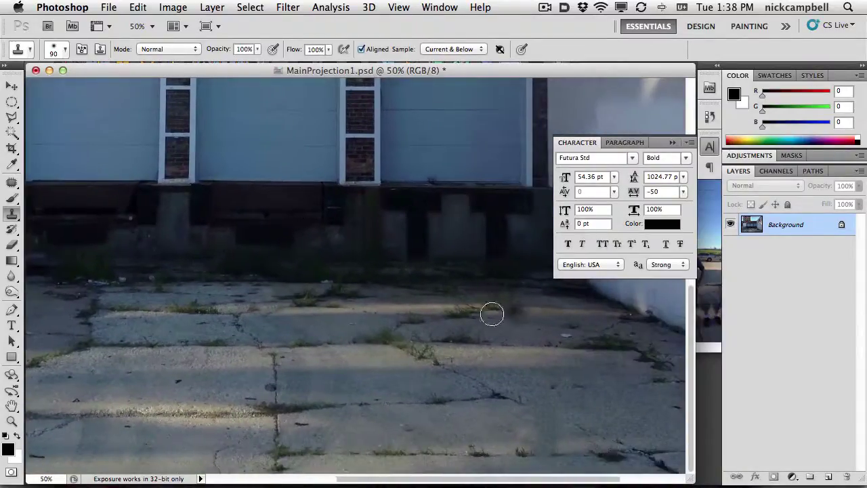
key(super+minus)
key(super+minus)
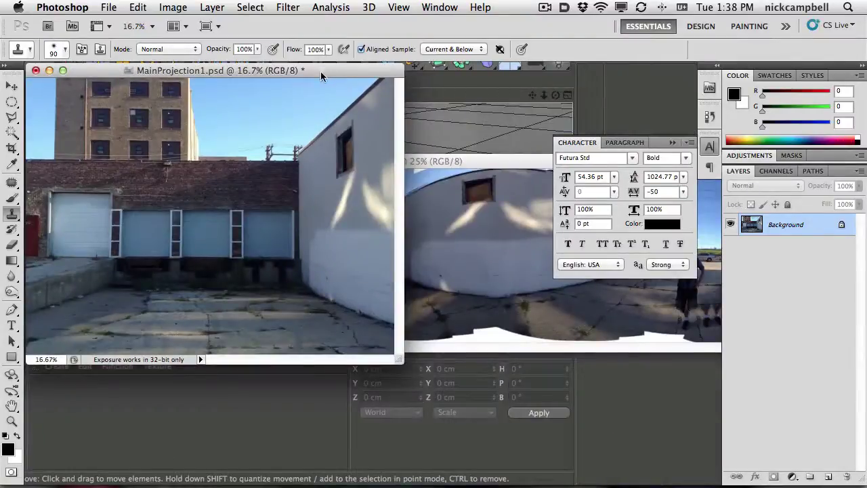
drag(321, 72, 509, 142)
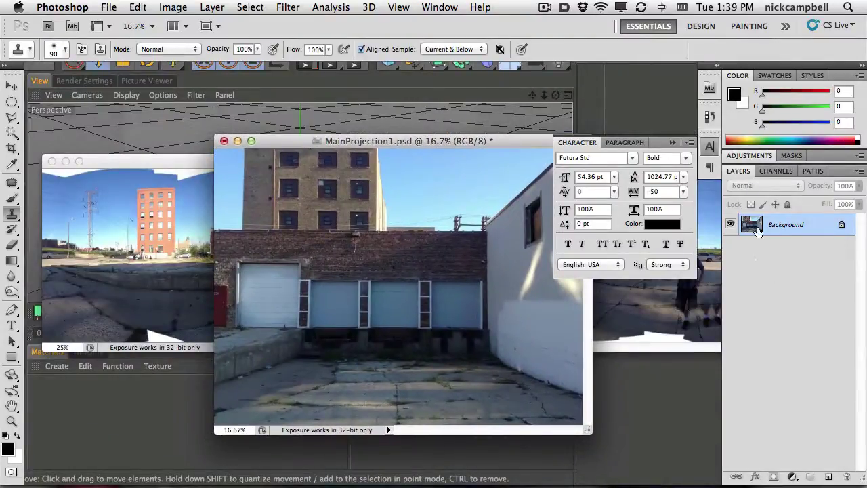
drag(486, 142, 396, 130)
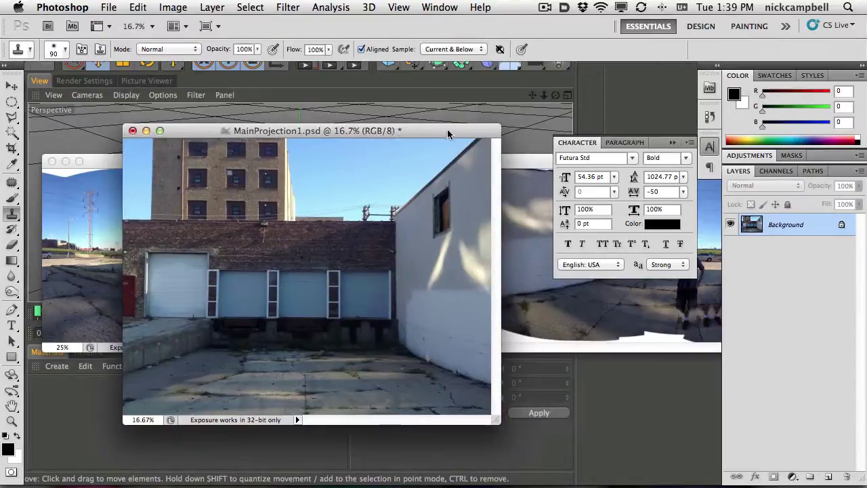
Try cloning blue sky over the brick wall on a new empty layer.
key(super+plus)
click(828, 478)
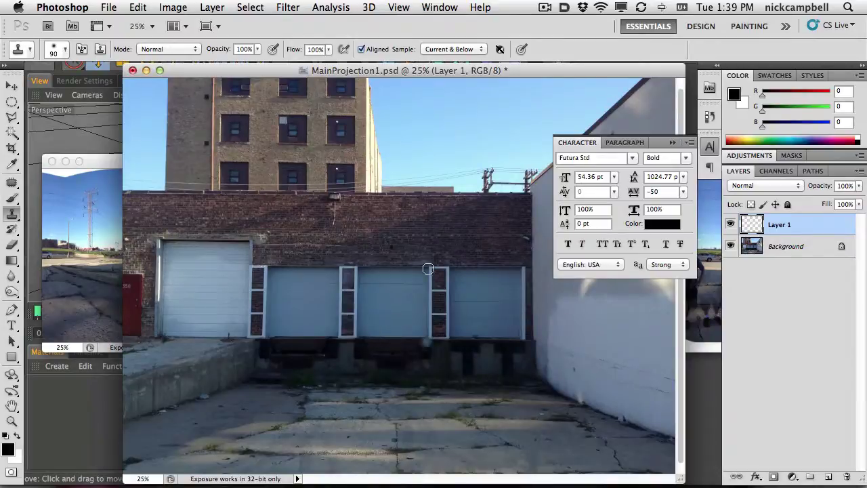
alt+click(437, 138)
mouse_move(411, 237)
mouse_down()
mouse_move(393, 199)
mouse_move(440, 176)
mouse_up()
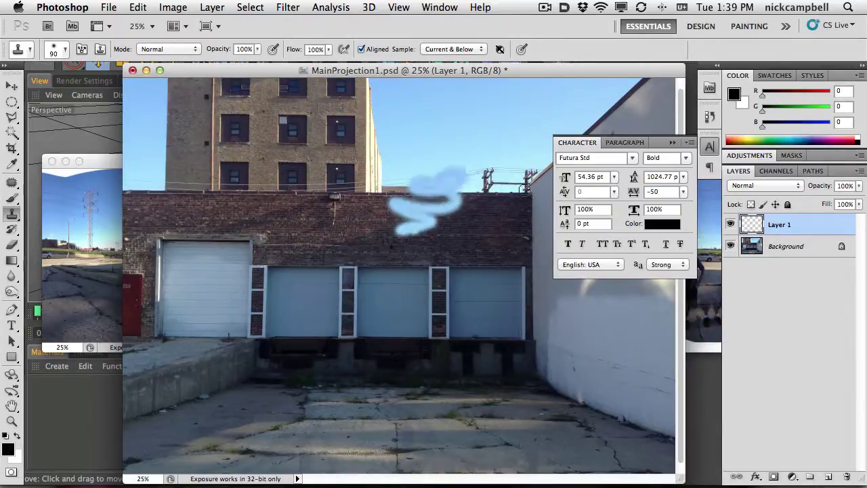
key(super+z)
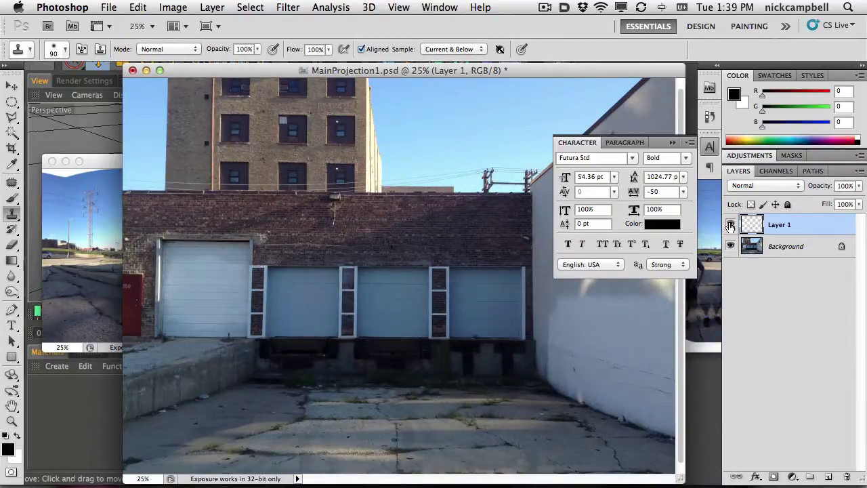
Toggle the empty layer's visibility and delete that layer.
click(730, 225)
click(730, 226)
click(730, 226)
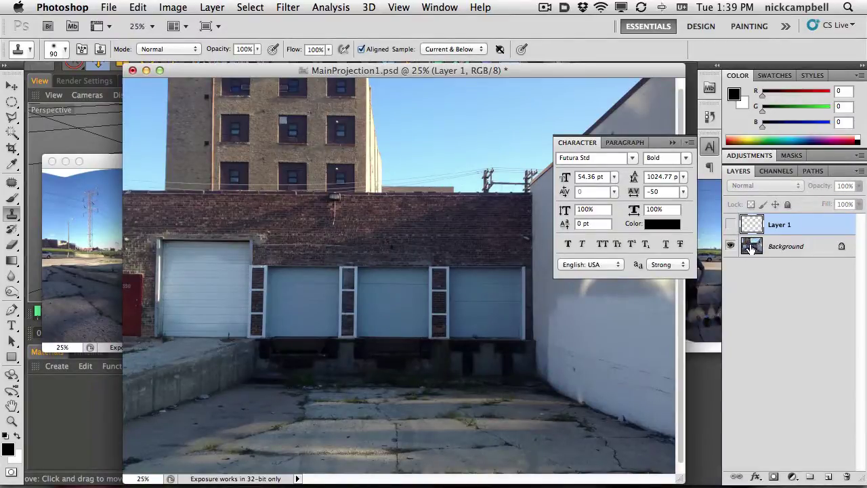
drag(753, 227, 843, 480)
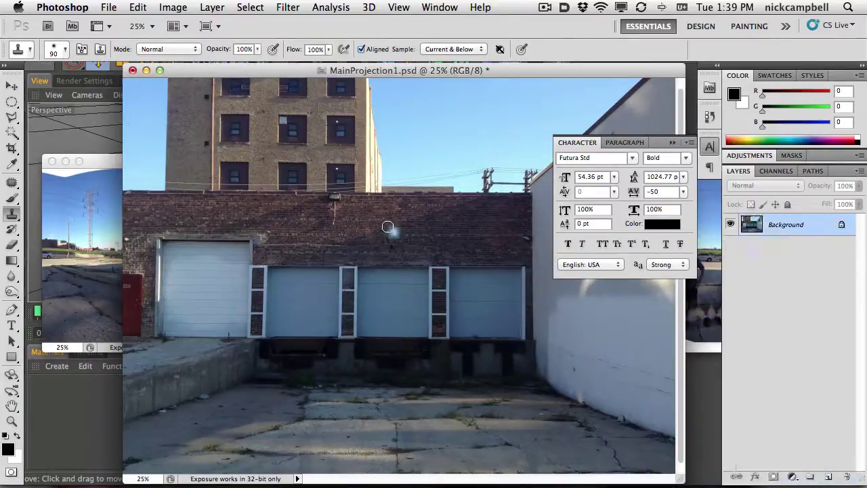
Save the retouched photo as MainProjection2.psd in the CameraCalibrateTutorial folder.
key(super+shift+s)
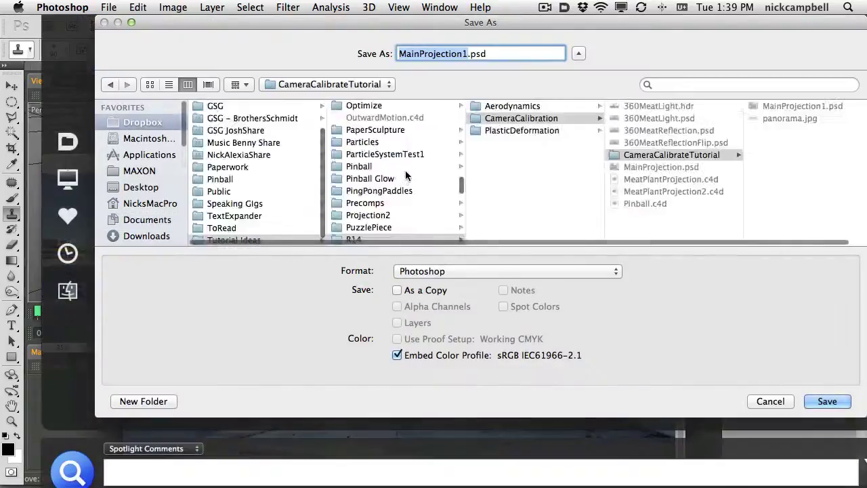
click(667, 154)
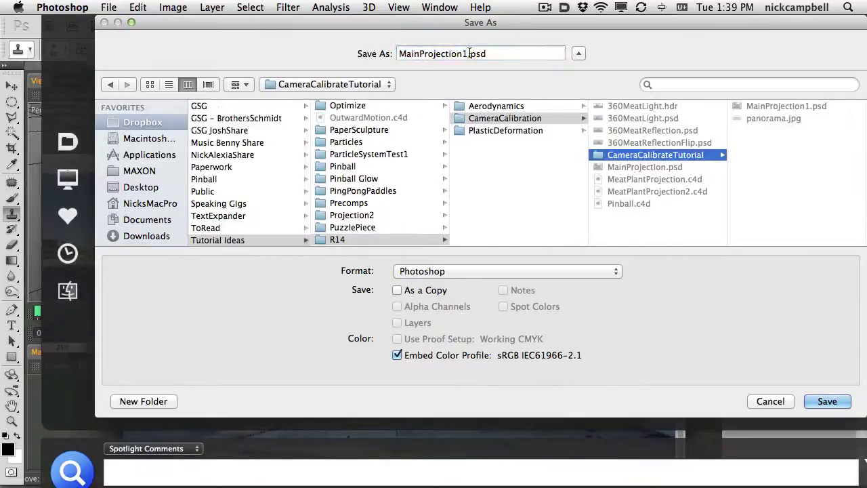
drag(469, 54, 397, 54)
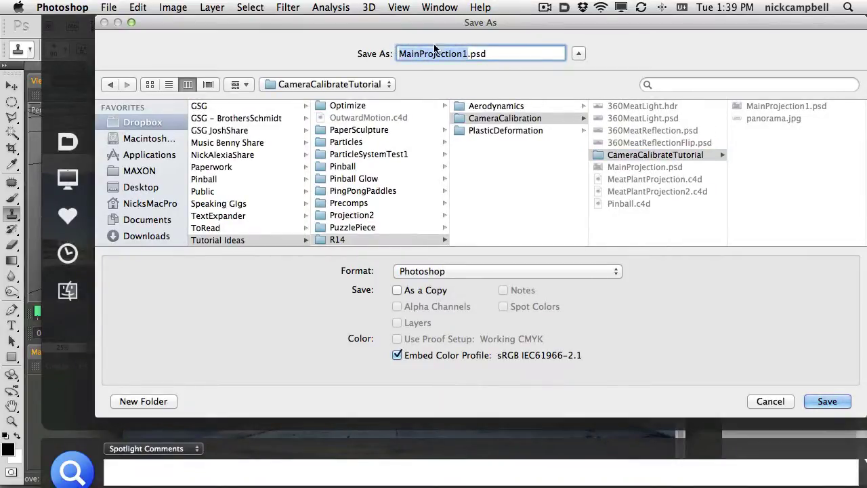
click(469, 54)
key(BackSpace)
text(2)
key(Return)
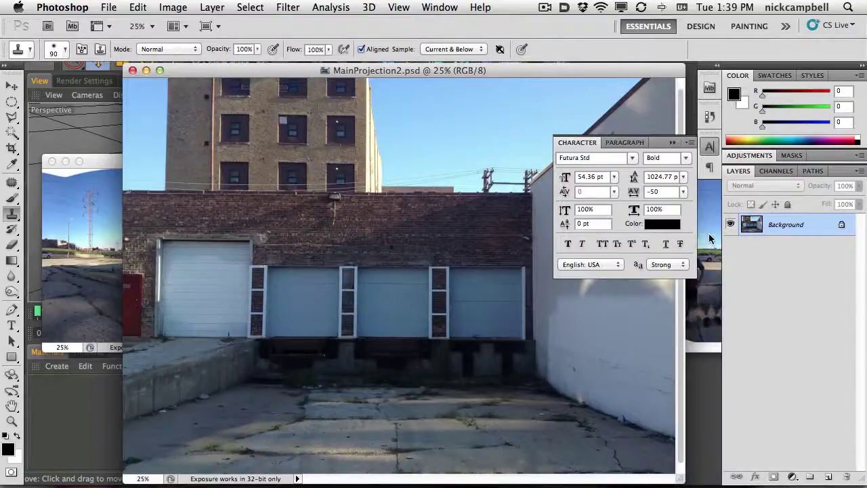
Switch to panorama.jpg, collapse the Character panel and show the panorama in full-screen mode with the menu bar.
key(ctrl+Tab)
click(708, 149)
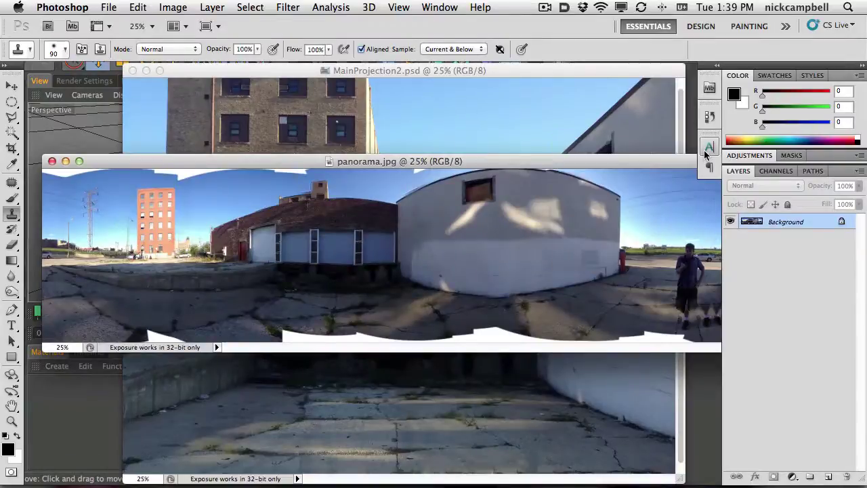
mouse_move(515, 164)
mouse_down()
mouse_move(491, 189)
mouse_move(498, 196)
mouse_move(512, 184)
mouse_move(498, 177)
mouse_move(536, 179)
mouse_move(513, 179)
mouse_up()
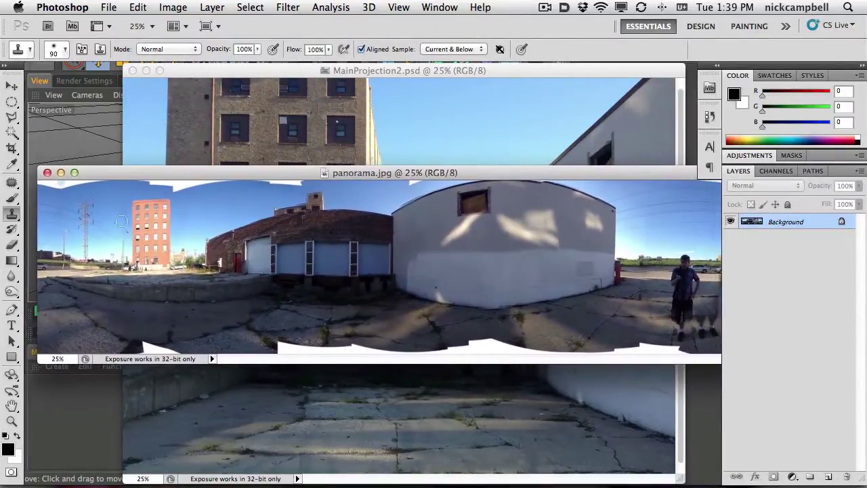
drag(643, 175, 585, 165)
key(f)
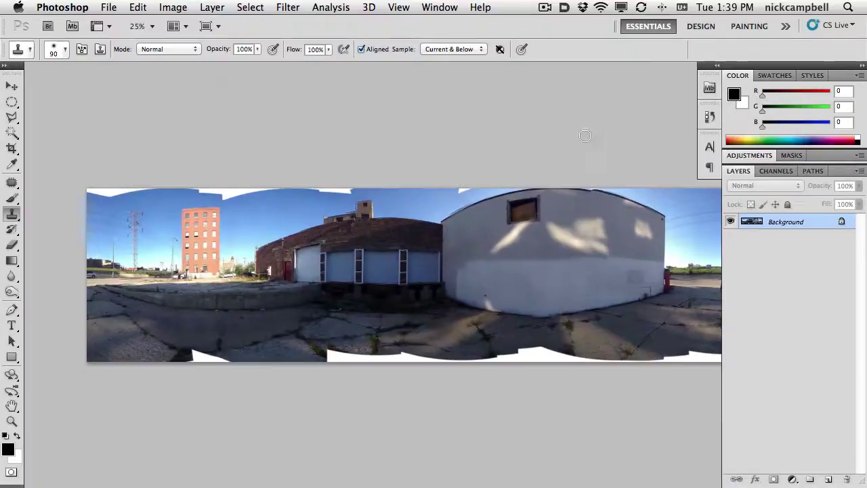
Examine the panorama from end to end, including its outer edges and stitching, using a black full-screen background.
drag(530, 200, 441, 248)
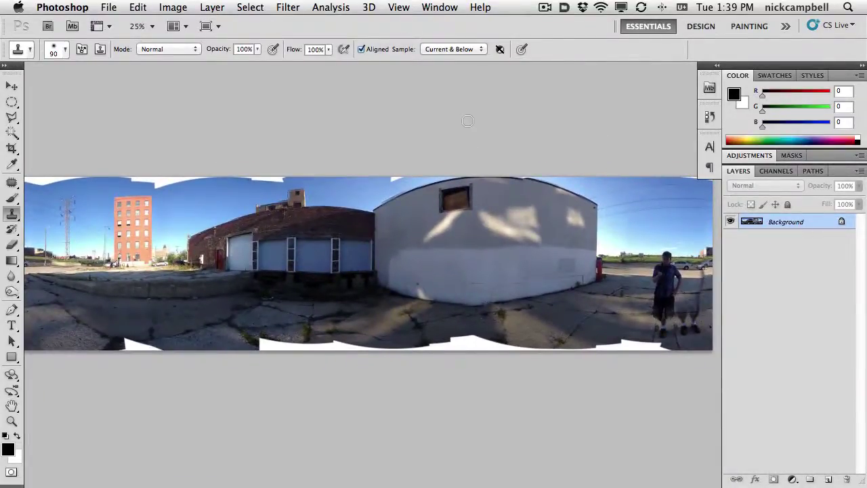
drag(80, 248, 93, 241)
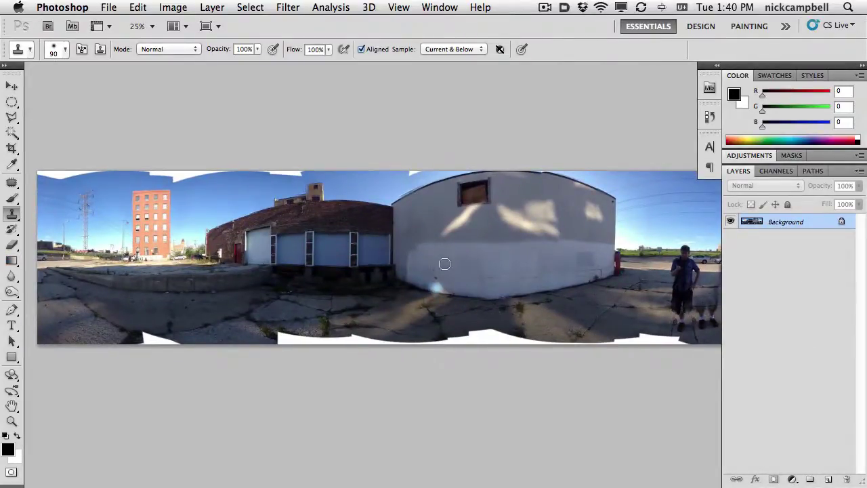
click(436, 293)
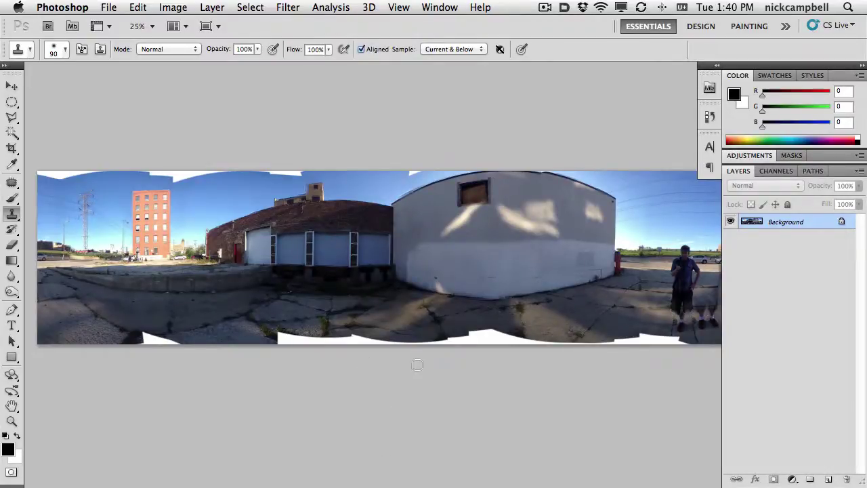
key(f)
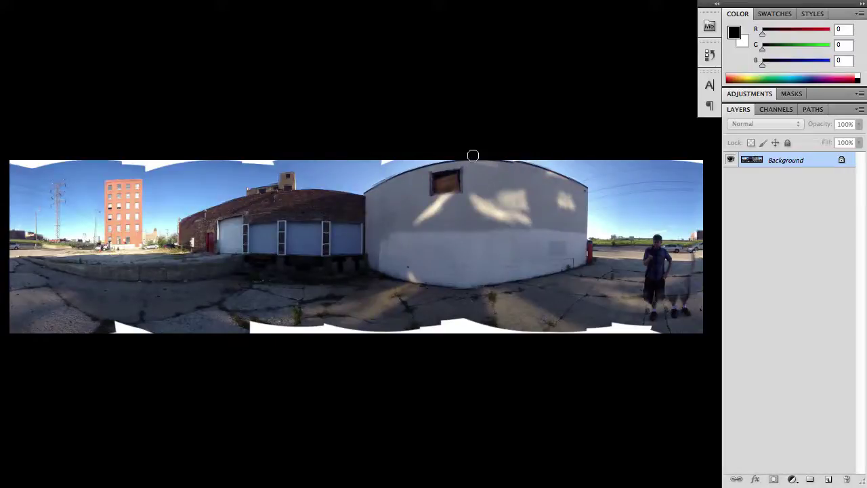
click(516, 163)
key(f)
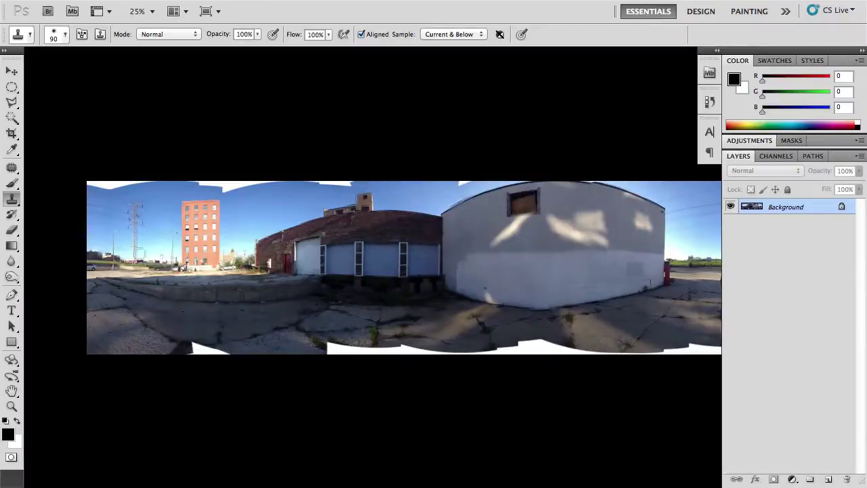
scroll(267, 277, right, 3)
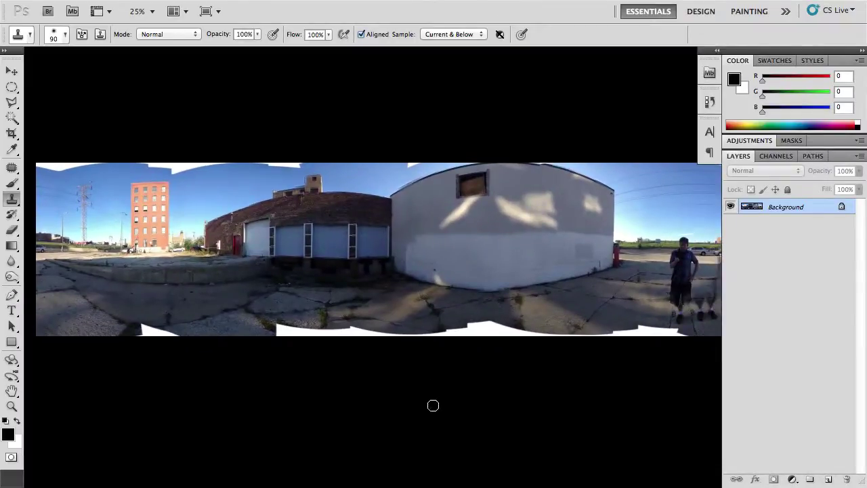
drag(435, 261, 430, 253)
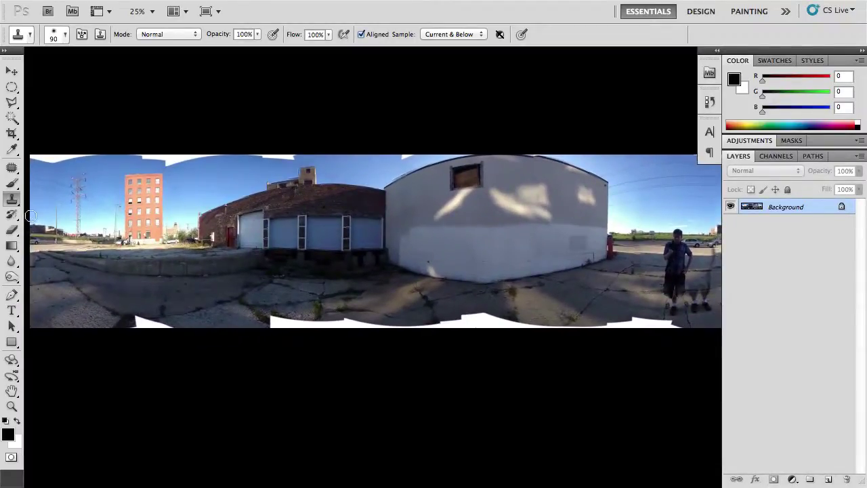
click(414, 253)
click(407, 235)
mouse_move(411, 237)
mouse_down()
mouse_move(420, 237)
mouse_move(349, 227)
mouse_move(393, 248)
mouse_move(400, 263)
mouse_up()
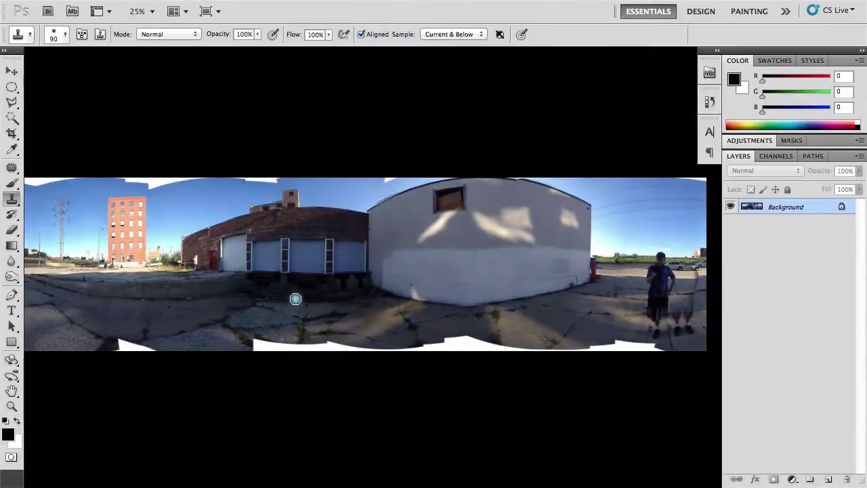
drag(300, 294, 348, 306)
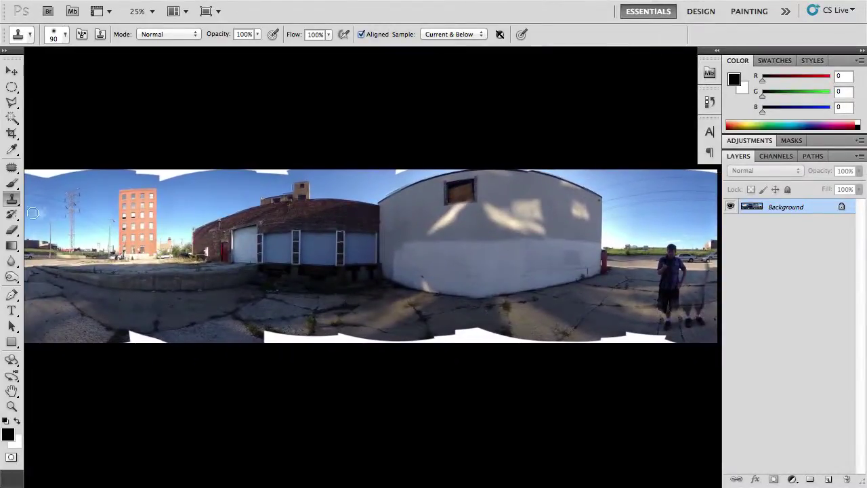
View the panorama without any panels, and return it to the standard window mode with the panels shown.
key(Tab)
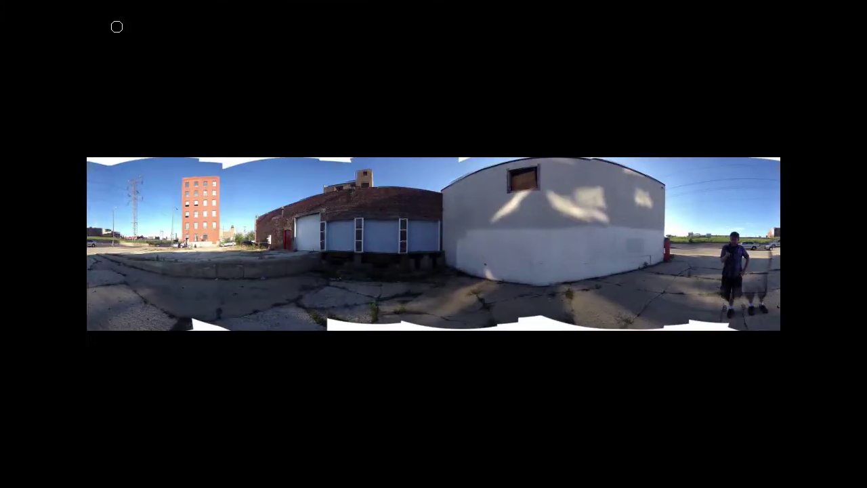
key(Tab)
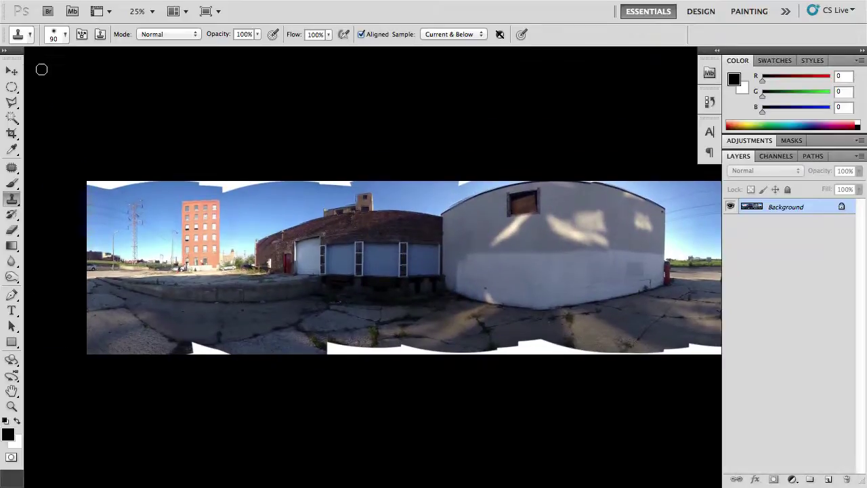
key(f)
Set the panorama's canvas height to 2000 pixels, keeping the 4096-pixel width and the centred anchor.
click(111, 7)
mouse_move(172, 7)
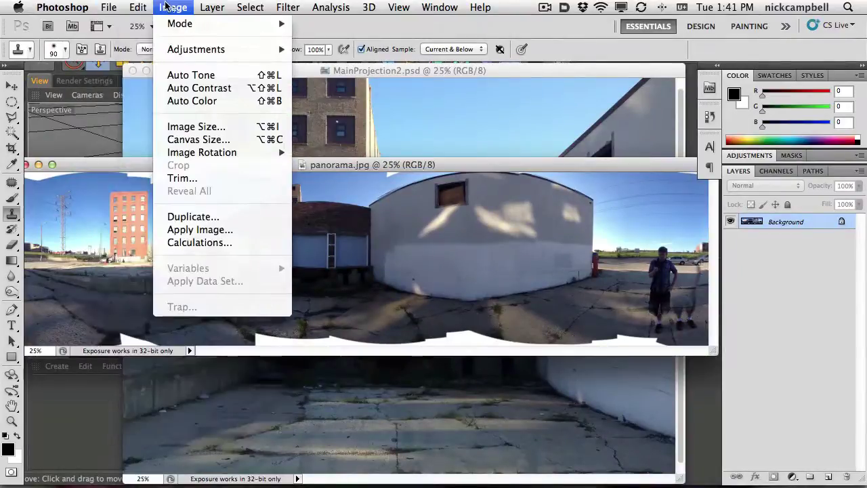
click(204, 140)
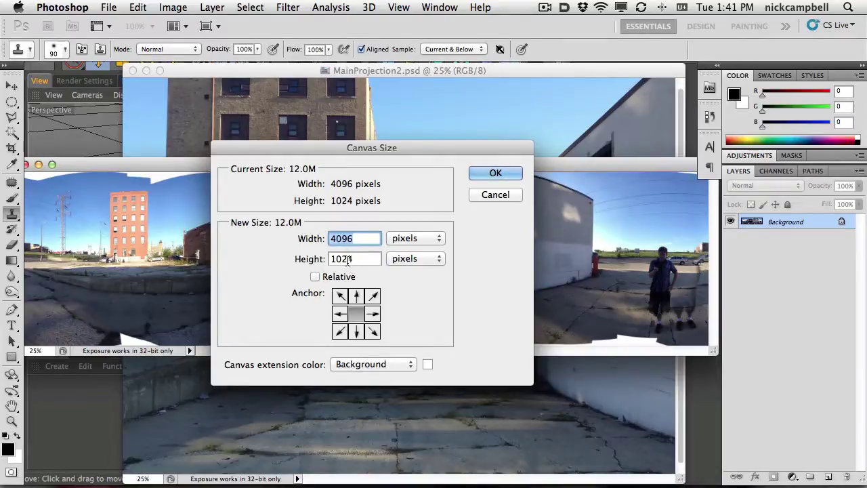
drag(372, 147, 305, 311)
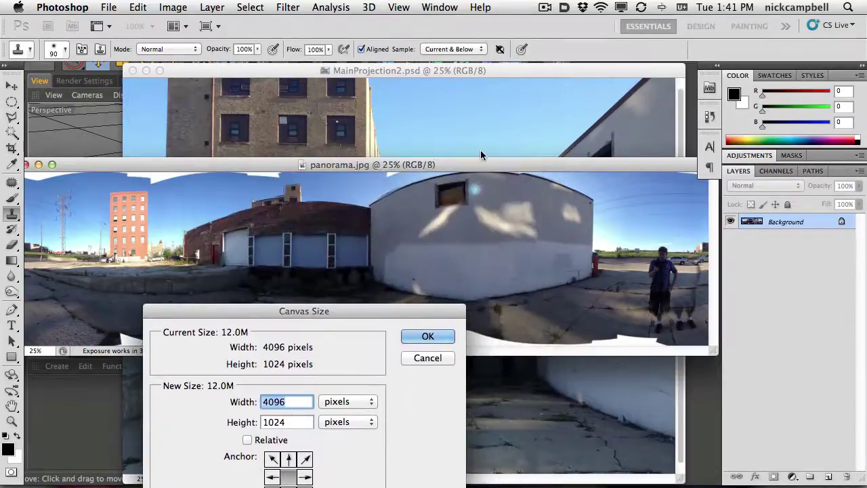
drag(372, 317, 410, 200)
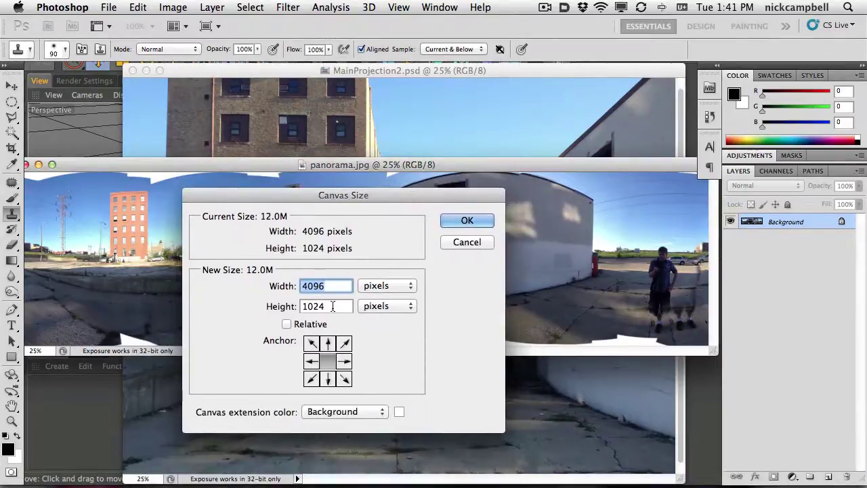
double_click(332, 306)
text(200)
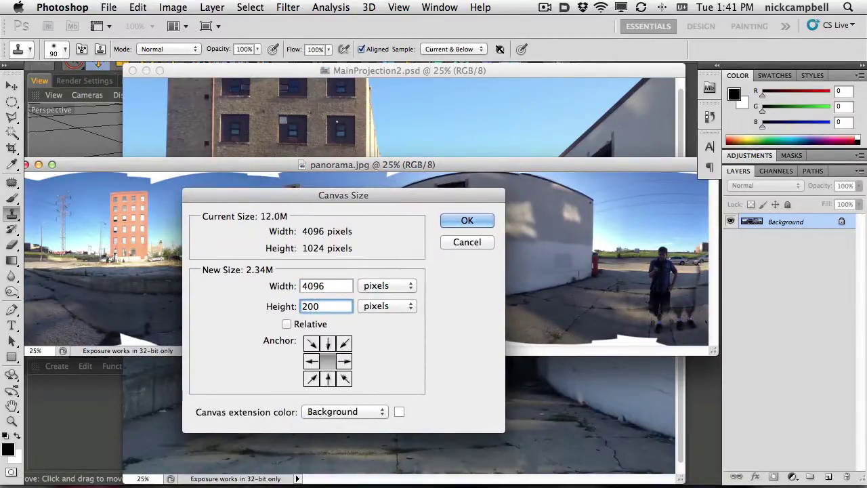
text(0)
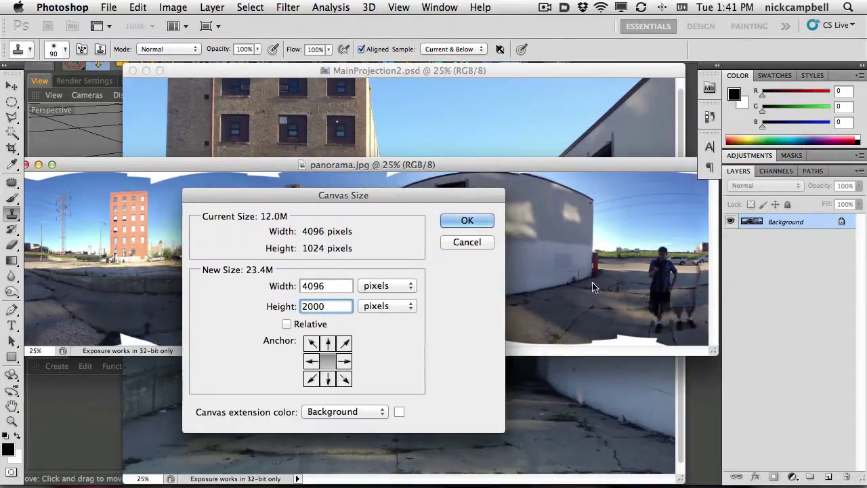
click(472, 223)
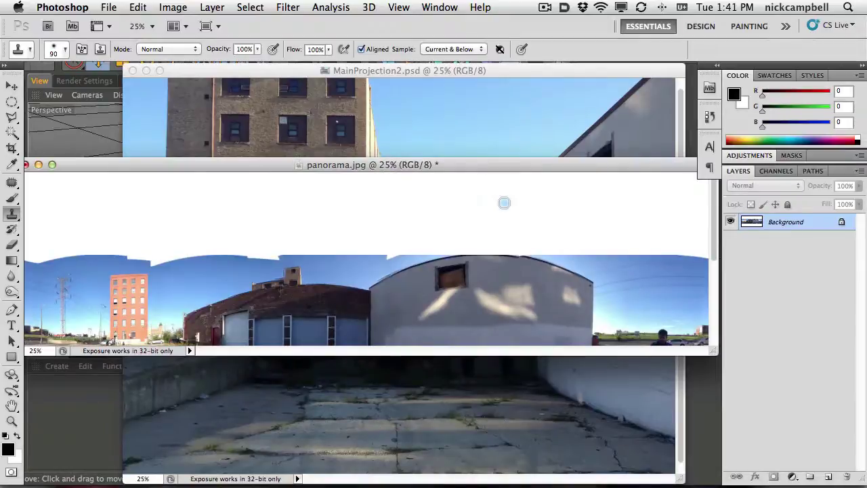
Show the whole extended panorama in full-screen mode with the menu bar and set the Clone Stamp brush size to 300.
key(super+minus)
key(f)
drag(362, 266, 360, 266)
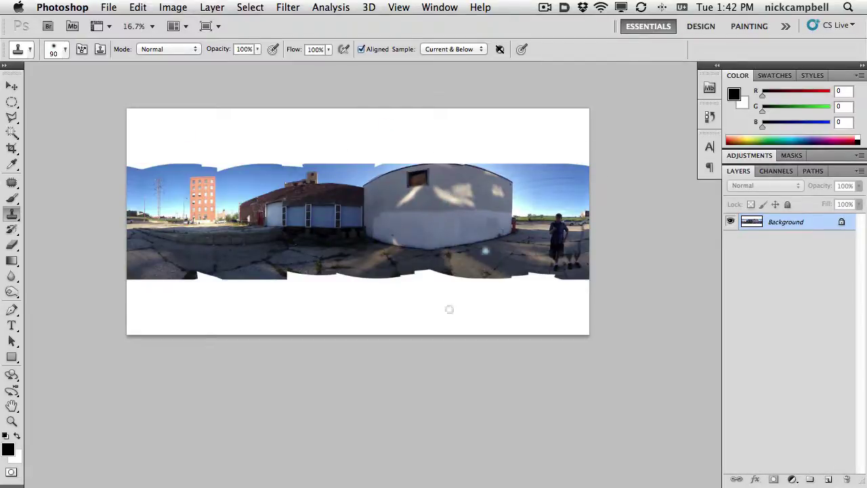
click(13, 214)
click(43, 214)
key(bracketright)
key(bracketright)
key(bracketright)
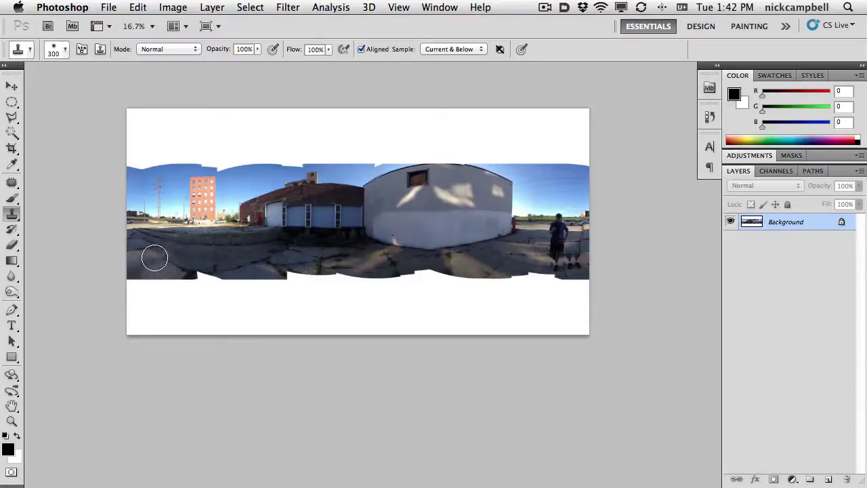
Clone the cracked pavement over the jagged lower edge and into the white area beneath the middle of the panorama.
alt+click(154, 255)
mouse_move(150, 278)
mouse_down()
mouse_move(135, 281)
mouse_move(170, 287)
mouse_move(222, 275)
mouse_move(188, 285)
mouse_move(246, 289)
mouse_move(289, 277)
mouse_move(332, 291)
mouse_move(352, 282)
mouse_move(286, 269)
mouse_move(284, 258)
mouse_move(300, 292)
mouse_move(335, 298)
mouse_move(325, 258)
mouse_move(379, 286)
mouse_move(364, 297)
mouse_move(422, 278)
mouse_move(387, 292)
mouse_move(427, 308)
mouse_move(424, 279)
mouse_move(468, 285)
mouse_move(443, 309)
mouse_move(528, 278)
mouse_move(474, 291)
mouse_move(502, 271)
mouse_move(484, 300)
mouse_move(518, 303)
mouse_up()
key(super+z)
mouse_move(386, 312)
mouse_down()
mouse_move(457, 313)
mouse_move(437, 329)
mouse_move(438, 305)
mouse_move(512, 298)
mouse_move(413, 279)
mouse_move(327, 287)
mouse_move(309, 271)
mouse_up()
key(super+z)
mouse_move(456, 283)
mouse_down()
mouse_move(352, 318)
mouse_move(273, 302)
mouse_move(238, 308)
mouse_up()
key(super+z)
Clone pavement over the remaining white areas in the lower-left and lower-right parts of the panorama.
alt+click(321, 310)
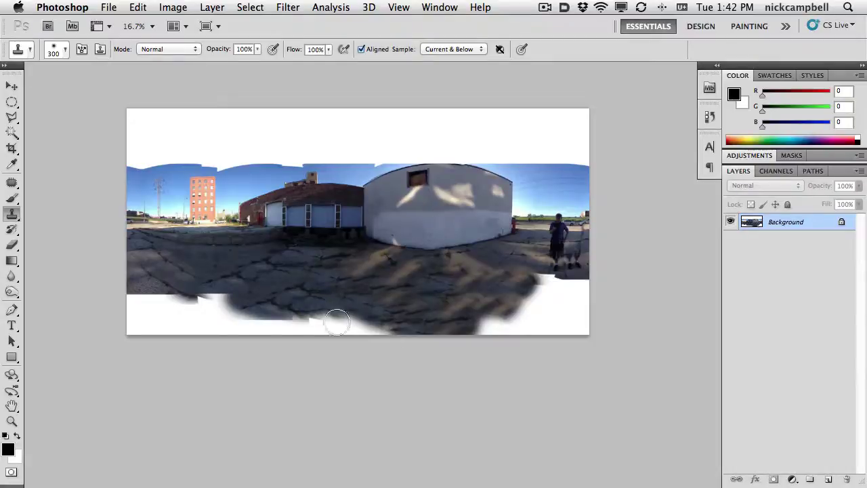
mouse_move(339, 319)
mouse_down()
mouse_move(291, 316)
mouse_move(300, 320)
mouse_move(262, 302)
mouse_move(216, 305)
mouse_move(219, 298)
mouse_move(223, 316)
mouse_move(172, 304)
mouse_move(200, 302)
mouse_move(196, 295)
mouse_move(227, 305)
mouse_move(143, 320)
mouse_move(173, 286)
mouse_move(178, 292)
mouse_up()
mouse_move(508, 344)
mouse_down()
mouse_move(531, 315)
mouse_move(475, 305)
mouse_move(503, 299)
mouse_up()
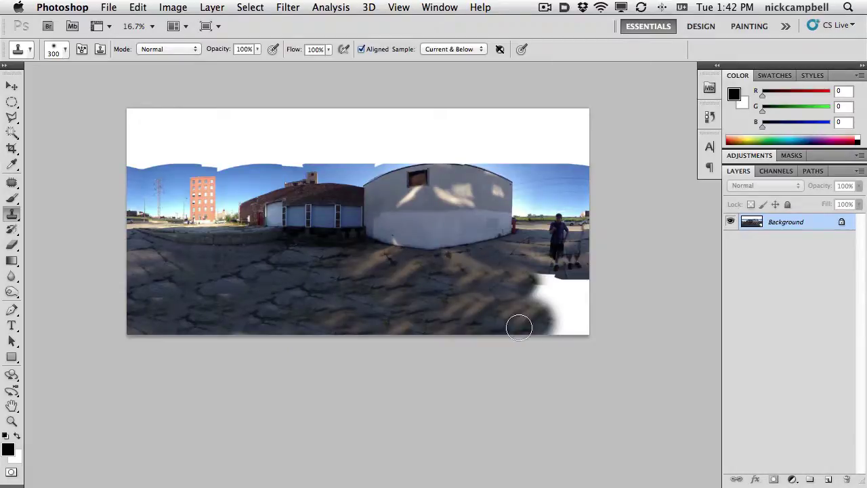
mouse_move(519, 327)
mouse_down()
mouse_move(519, 269)
mouse_move(523, 285)
mouse_move(549, 284)
mouse_move(561, 300)
mouse_move(523, 300)
mouse_move(550, 319)
mouse_move(531, 305)
mouse_move(580, 290)
mouse_move(576, 334)
mouse_up()
alt+click(478, 284)
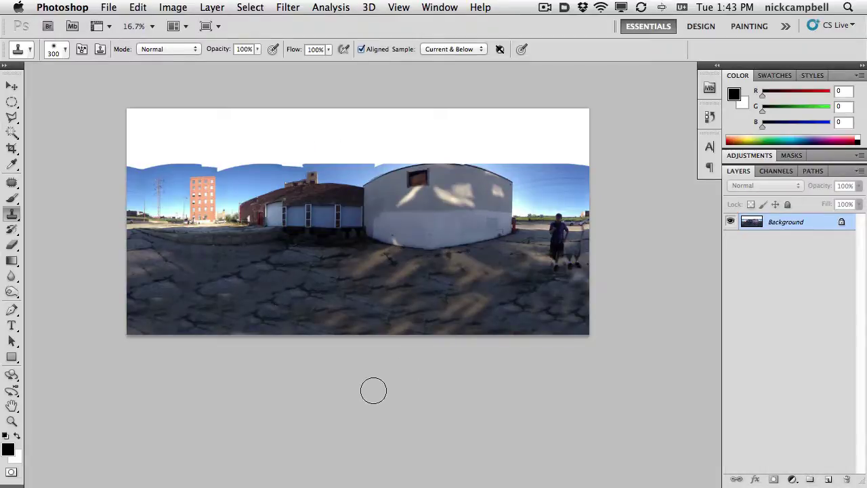
drag(207, 165, 204, 183)
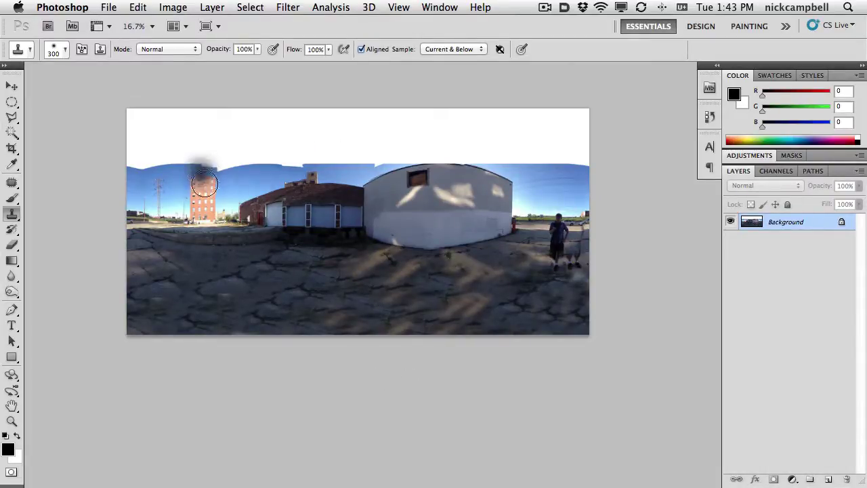
key(super+z)
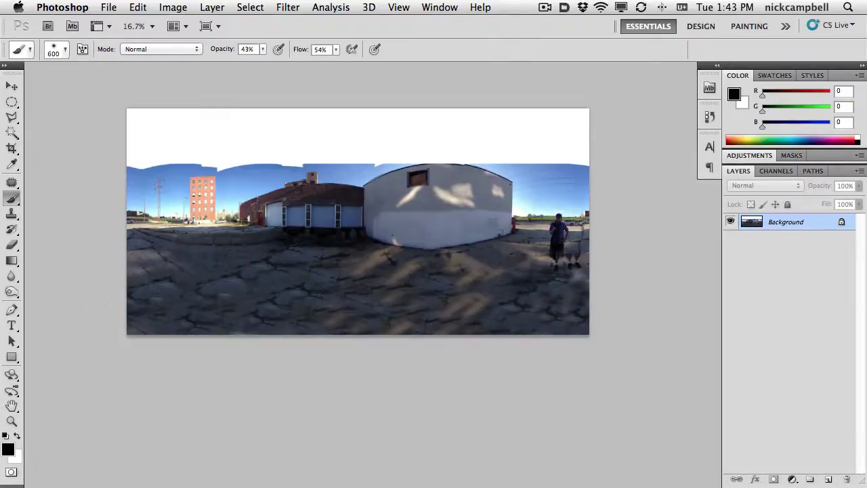
Switch to the Brush tool with a sampled sky blue and set its opacity and flow to 100%.
key(b)
alt+click(248, 170)
click(258, 147)
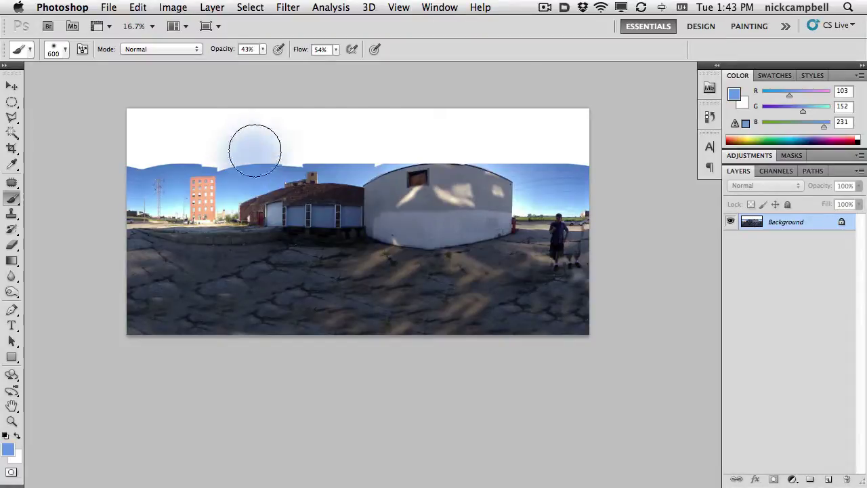
click(263, 49)
drag(271, 60, 362, 66)
click(338, 51)
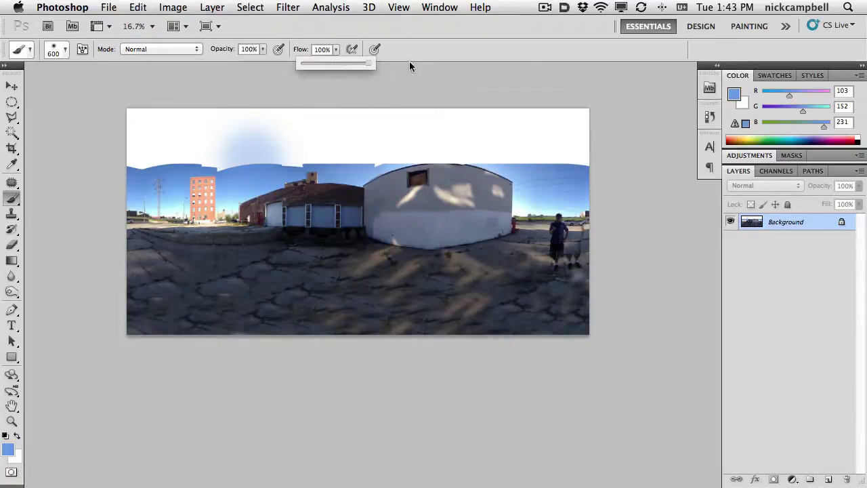
Paint sampled sky blue over the jagged upper edge above the red tower and brick warehouse with a size 250 brush.
alt+click(249, 174)
key(bracketleft)
key(bracketleft)
key(bracketleft)
key(bracketleft)
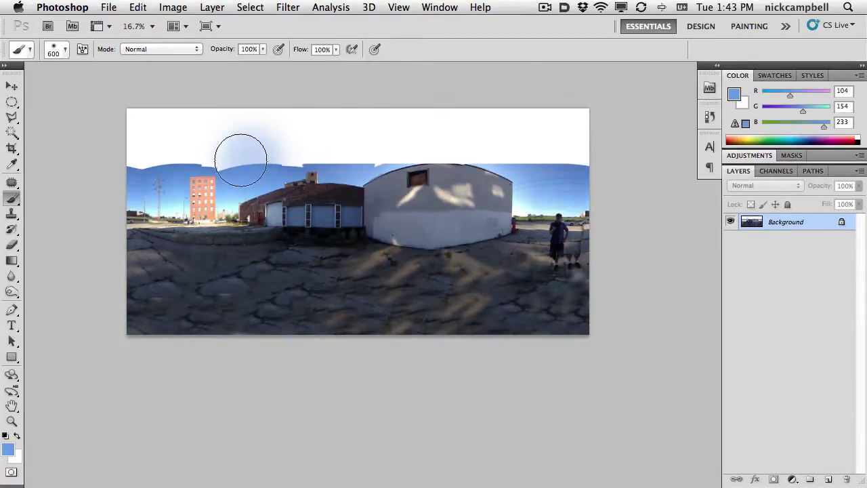
mouse_move(250, 163)
mouse_down()
mouse_move(241, 158)
mouse_move(267, 159)
mouse_move(222, 163)
mouse_move(194, 154)
mouse_up()
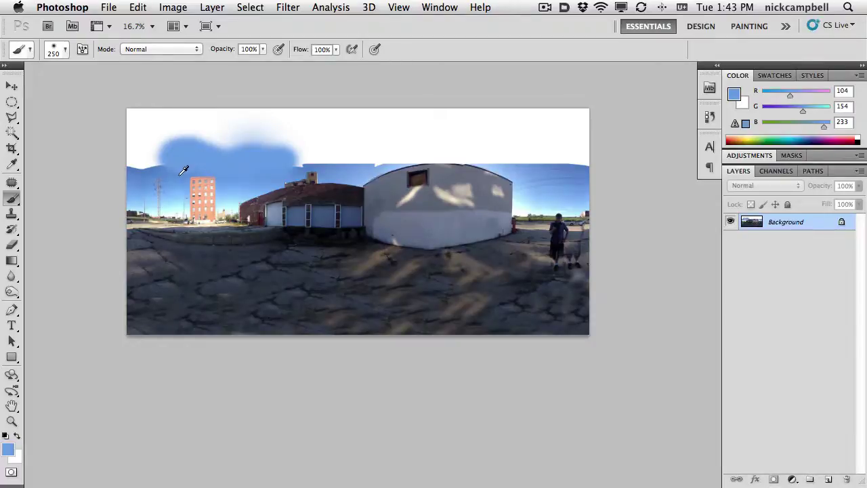
Paint the sky edge at the panorama's left end with darker blues sampled from the nearby sky.
alt+click(183, 170)
mouse_move(166, 161)
mouse_down()
mouse_move(151, 149)
mouse_move(156, 161)
mouse_move(129, 155)
mouse_move(136, 146)
mouse_up()
alt+click(158, 167)
alt+click(196, 157)
alt+click(167, 161)
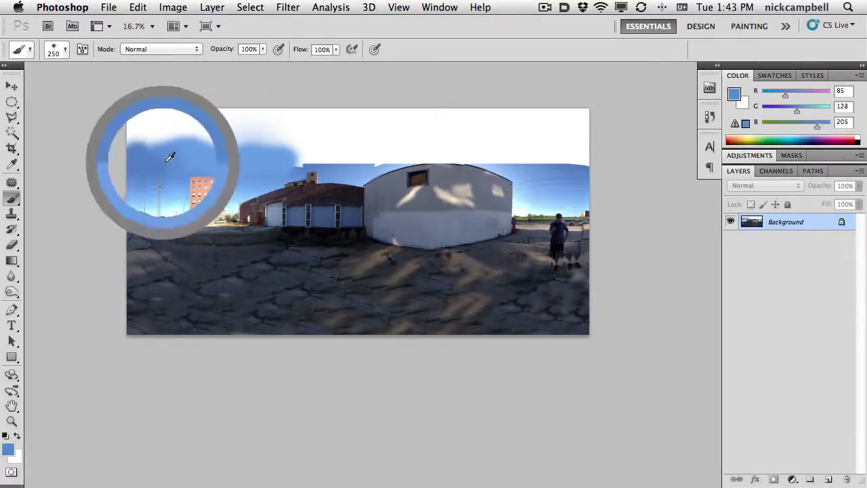
click(336, 50)
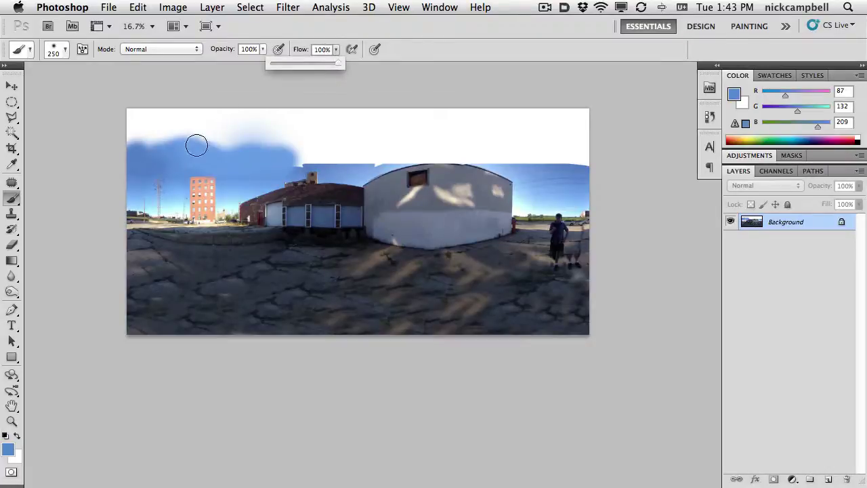
Extend the painted sky up the left end and across the edge above the warehouse and the white building.
mouse_move(196, 145)
mouse_down()
mouse_move(116, 126)
mouse_move(297, 160)
mouse_move(405, 154)
mouse_up()
alt+click(297, 160)
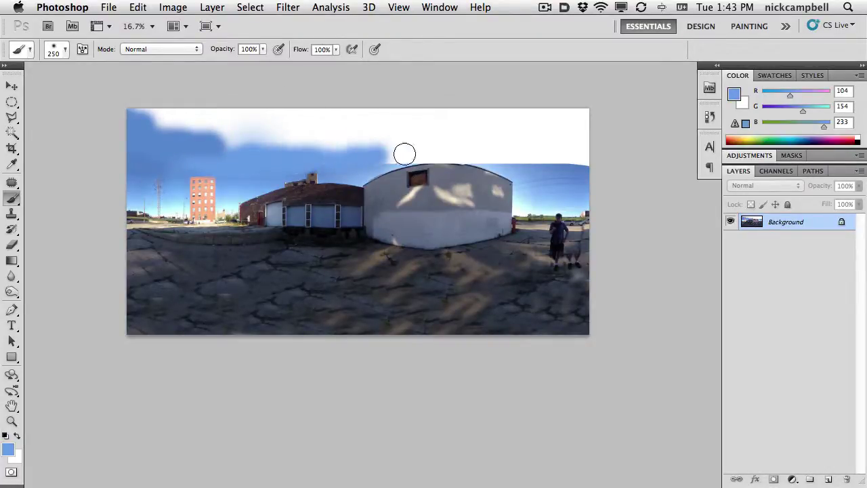
alt+click(355, 165)
drag(333, 155, 508, 155)
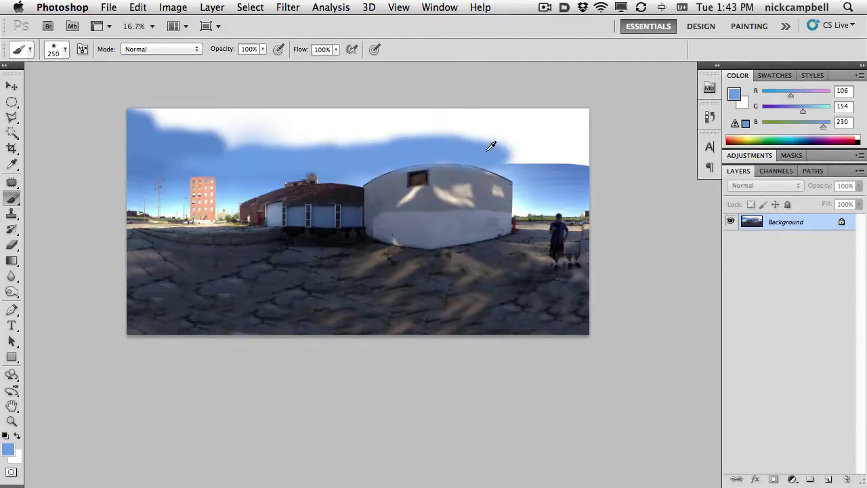
Paint the sky edge at the panorama's right end with lighter blues sampled beside the white building.
alt+click(489, 148)
alt+click(519, 162)
mouse_move(514, 157)
mouse_down()
mouse_move(577, 147)
mouse_move(544, 149)
mouse_move(552, 161)
mouse_up()
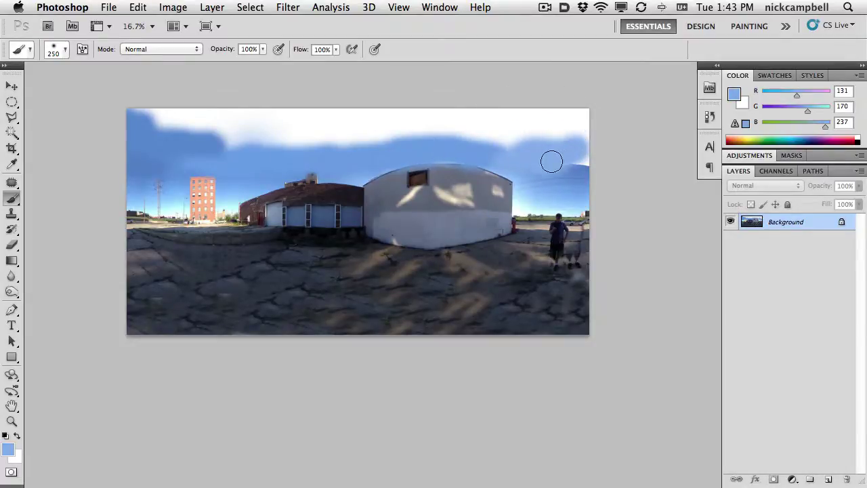
alt+click(547, 160)
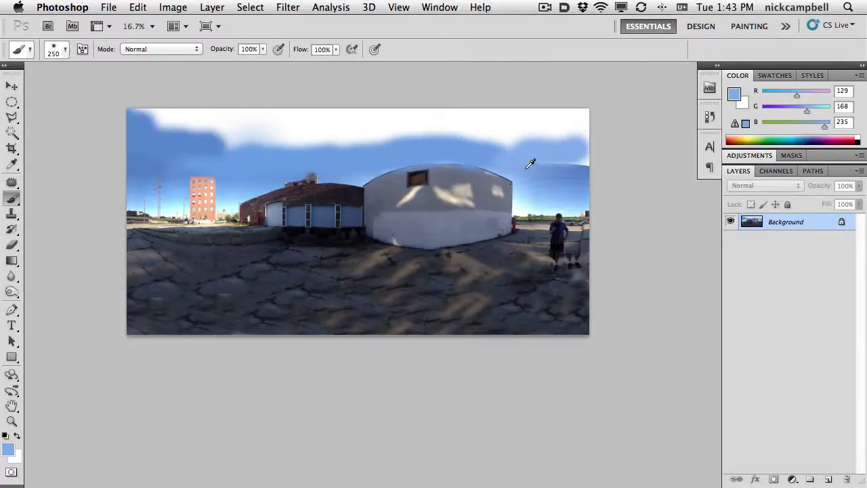
alt+click(528, 167)
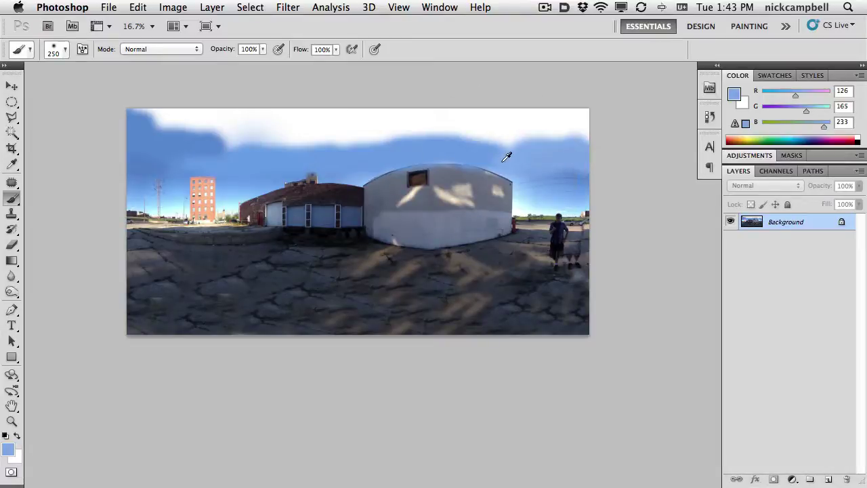
Fill the white area above the white building and the right end up to the canvas edge with sampled sky blue.
alt+click(491, 144)
mouse_move(519, 135)
mouse_down()
mouse_move(600, 112)
mouse_move(553, 138)
mouse_up()
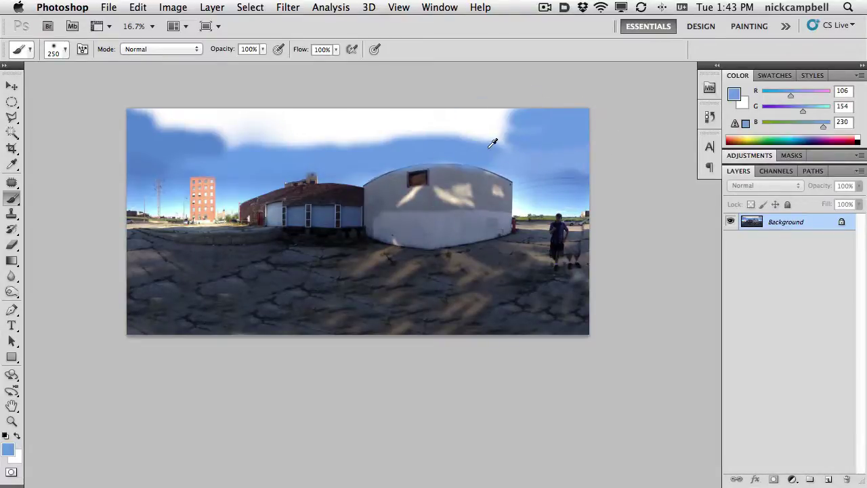
mouse_move(493, 143)
mouse_down()
mouse_move(508, 124)
mouse_move(474, 135)
mouse_move(456, 107)
mouse_move(447, 141)
mouse_up()
alt+click(550, 128)
click(479, 136)
Fill the remaining white along the top of the sky and repaint the upper-left area with a darker sampled blue.
alt+click(356, 150)
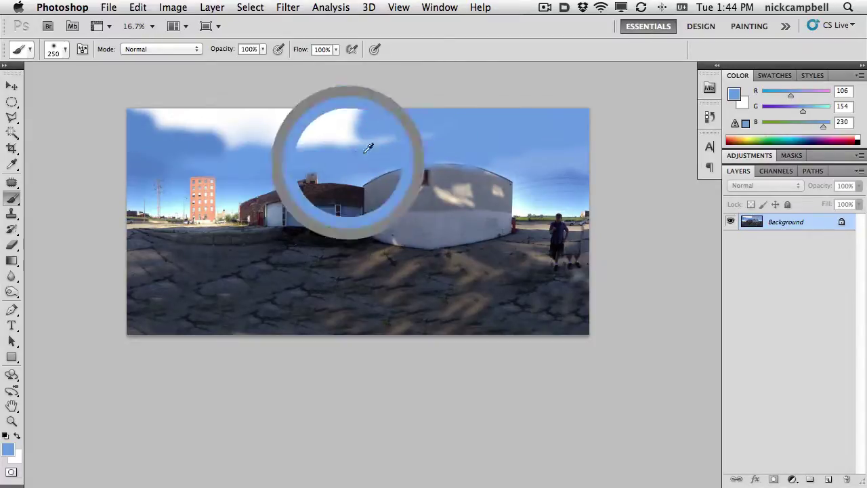
mouse_move(374, 139)
mouse_down()
mouse_move(358, 128)
mouse_move(291, 124)
mouse_up()
mouse_move(345, 150)
mouse_down()
mouse_move(337, 122)
mouse_move(244, 111)
mouse_up()
mouse_move(264, 143)
mouse_down()
mouse_move(160, 111)
mouse_move(172, 143)
mouse_move(235, 117)
mouse_up()
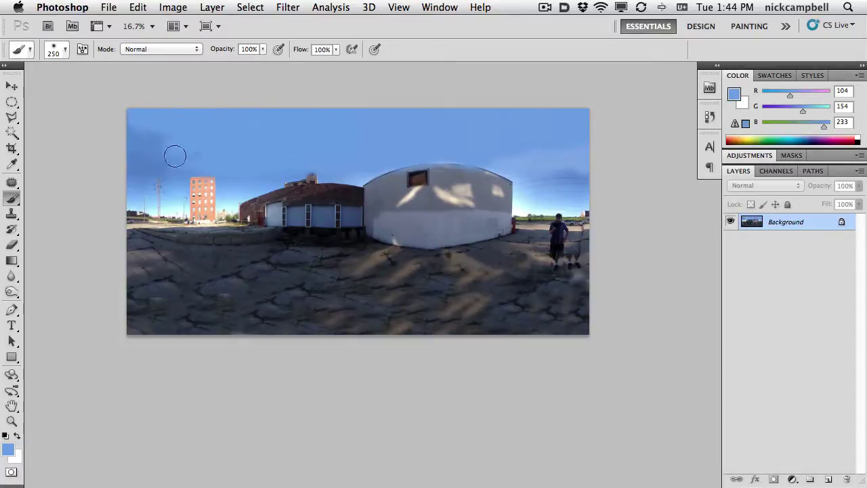
alt+click(152, 143)
drag(144, 133, 203, 138)
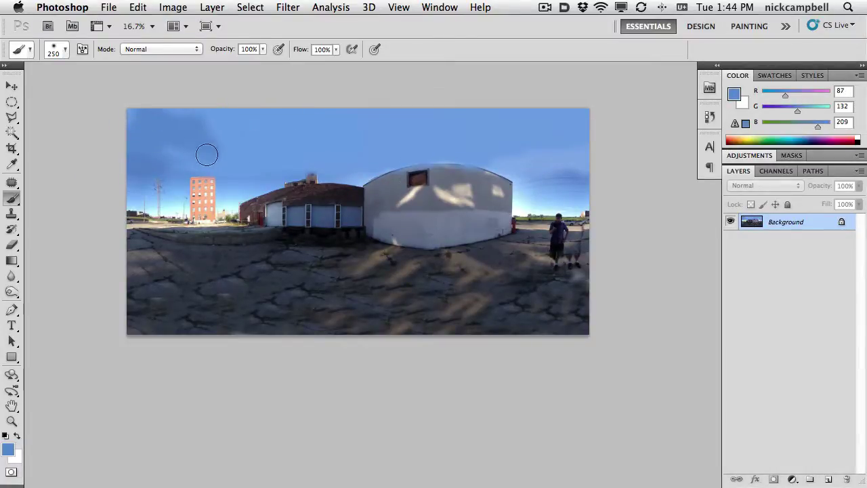
Set the brush to size 700, 33% opacity and 37% flow, and soften the dark patch in the upper-left sky.
key(bracketright)
key(bracketright)
key(bracketright)
key(bracketright)
key(bracketright)
click(263, 49)
drag(262, 65, 225, 64)
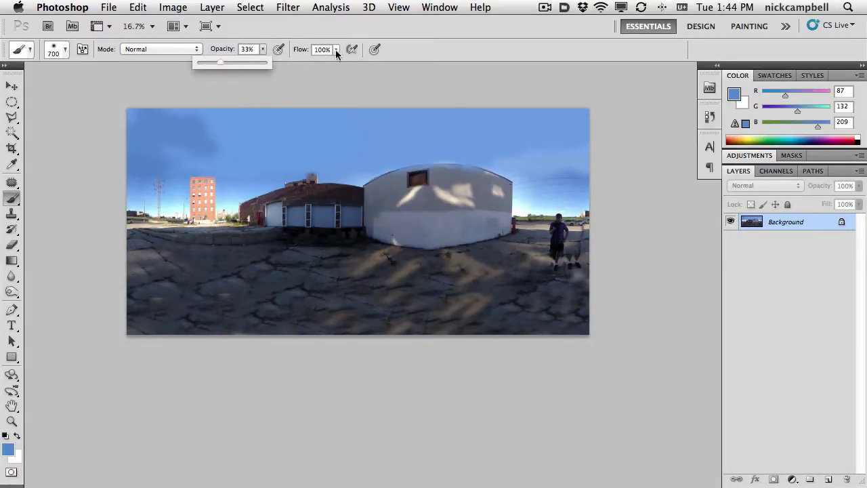
drag(335, 50, 294, 60)
alt+click(247, 122)
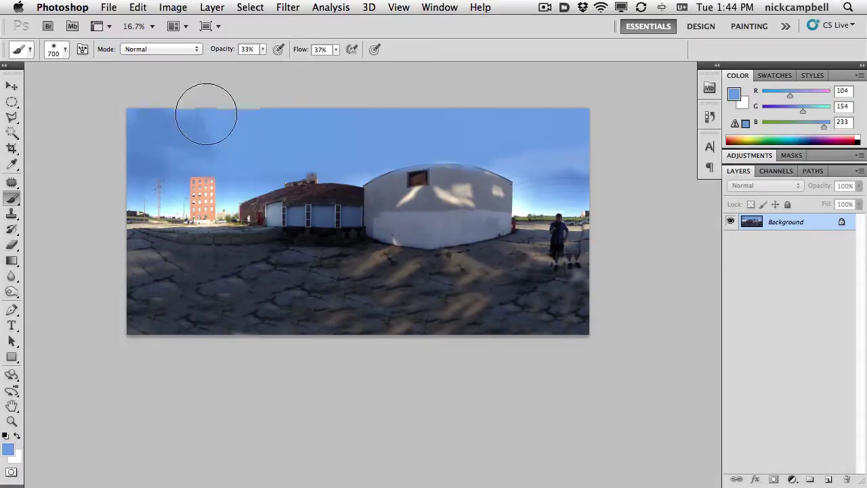
mouse_move(206, 123)
mouse_down()
mouse_move(170, 136)
mouse_move(269, 128)
mouse_move(213, 139)
mouse_up()
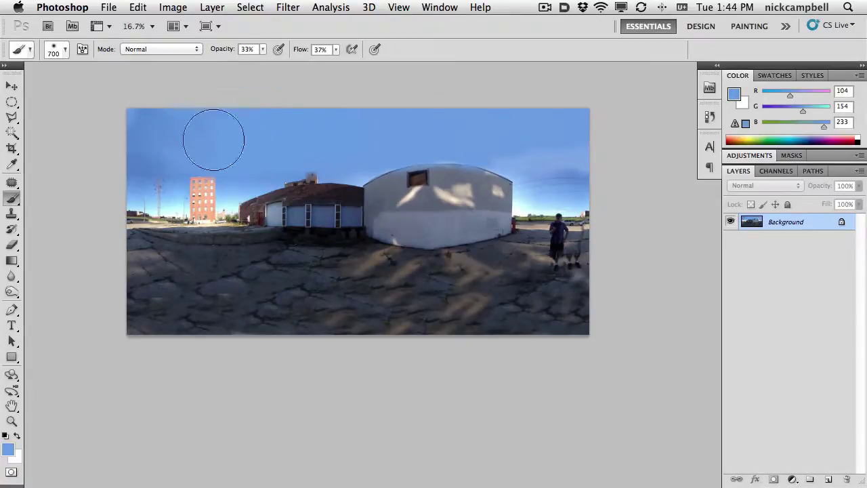
Blend the sky's upper-left area, top edge and right end with blues sampled from the surrounding sky.
alt+click(149, 124)
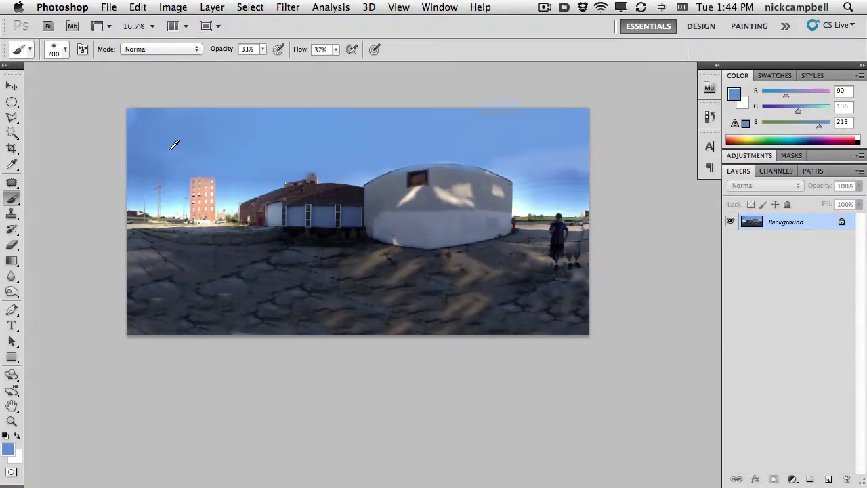
alt+click(174, 144)
drag(293, 119, 174, 93)
alt+click(488, 141)
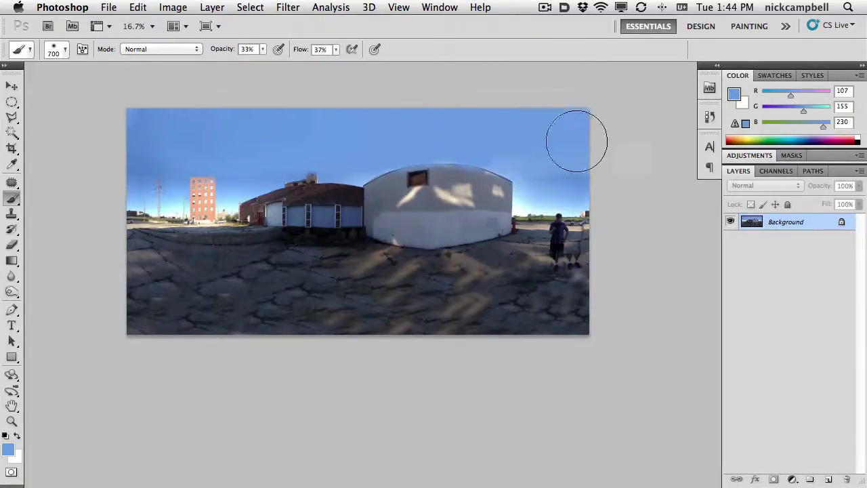
alt+click(165, 145)
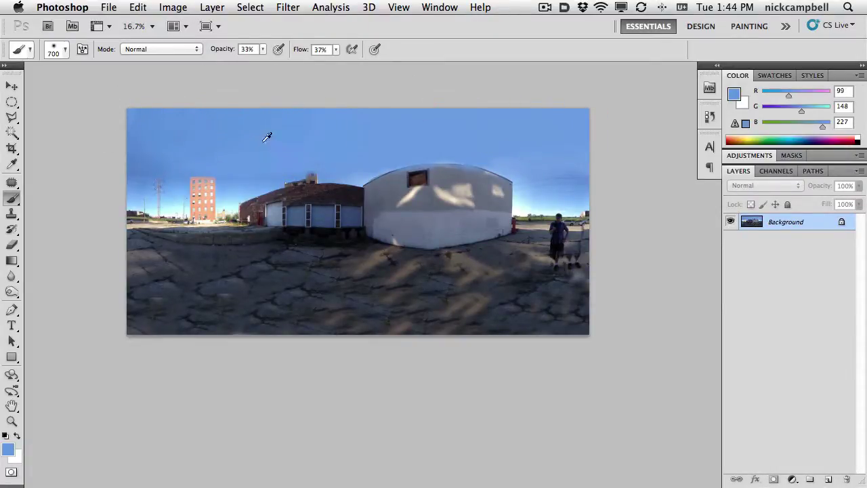
Reduce the brush size to 250 and smooth the sky between the orange tower and the brick building with sampled blues.
alt+click(260, 181)
key(bracketleft)
key(bracketleft)
key(bracketleft)
key(bracketleft)
key(bracketleft)
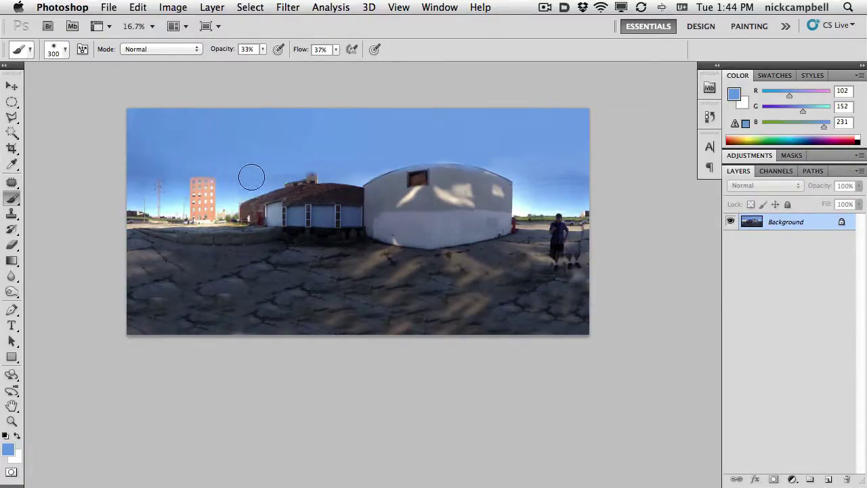
alt+click(224, 123)
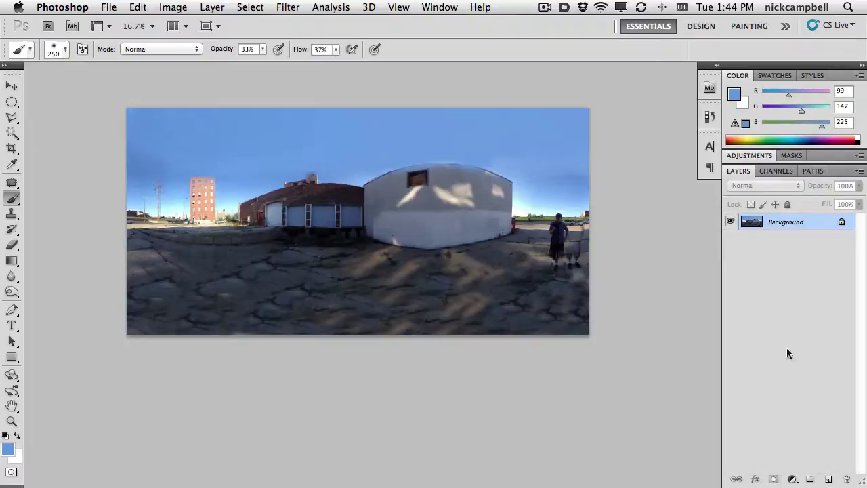
Add a new empty layer above the background and return the panorama from full-screen mode to a floating window.
click(829, 479)
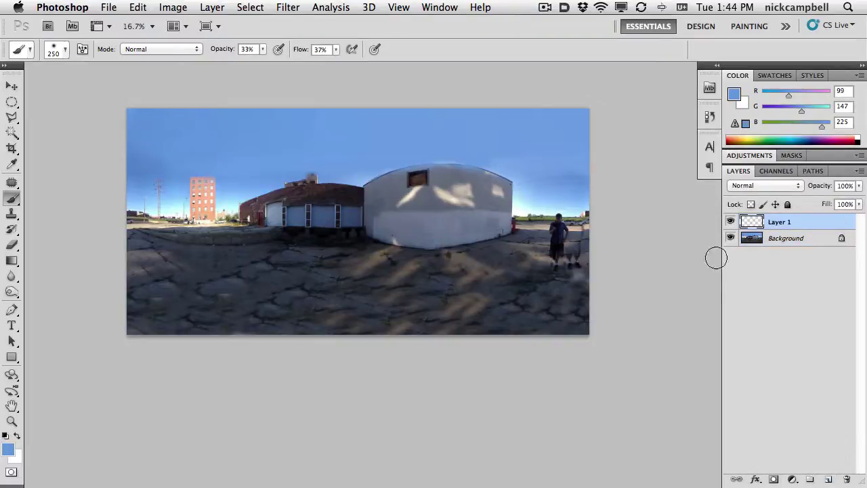
scroll(573, 278, up, 2)
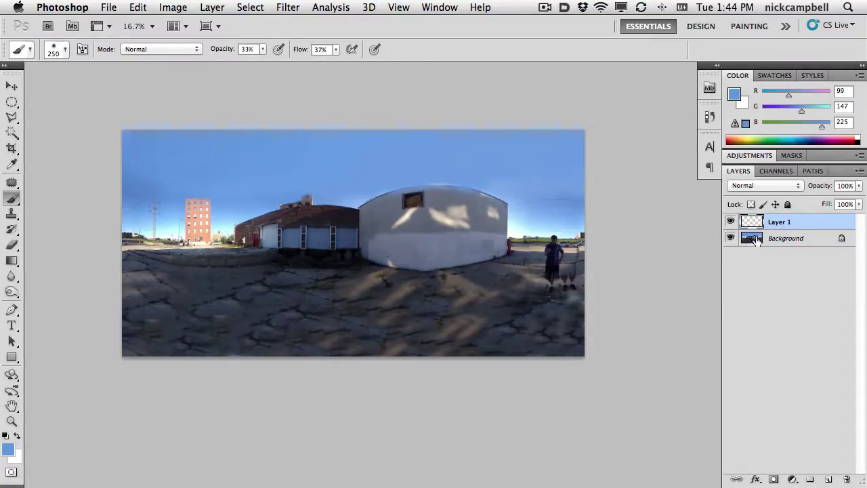
key(f)
key(f)
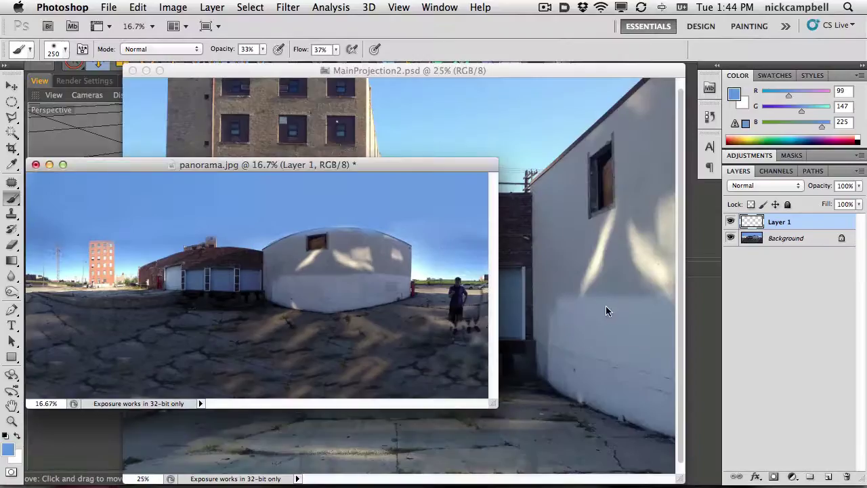
drag(353, 163, 450, 122)
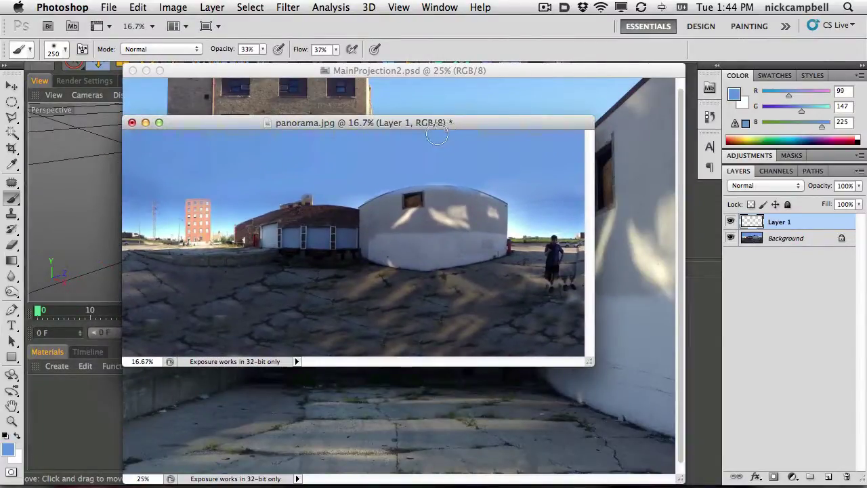
Save the panorama as MeatPlant360.psd in Photoshop format in the CameraCalibrateTutorial folder.
key(super+shift+s)
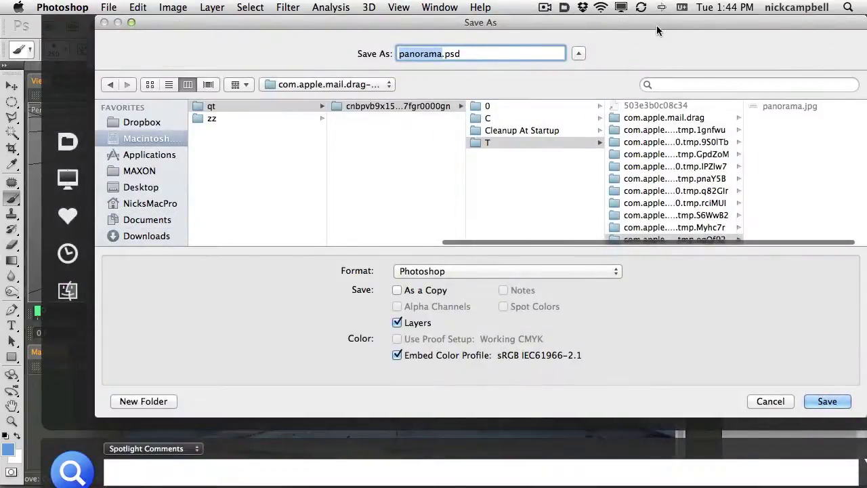
drag(656, 25, 490, 59)
click(727, 286)
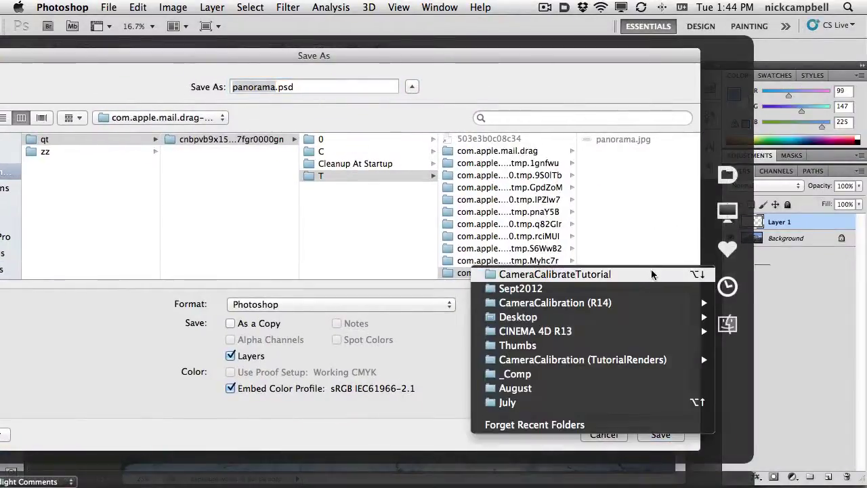
click(654, 273)
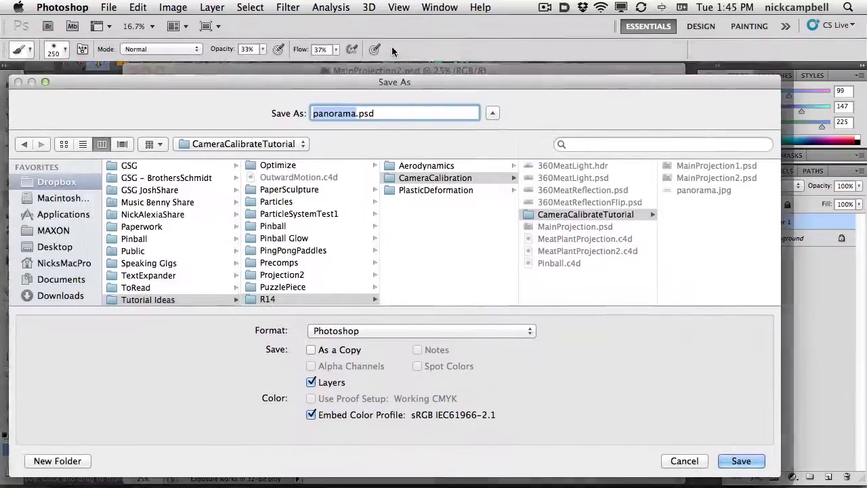
text(MeatPlant)
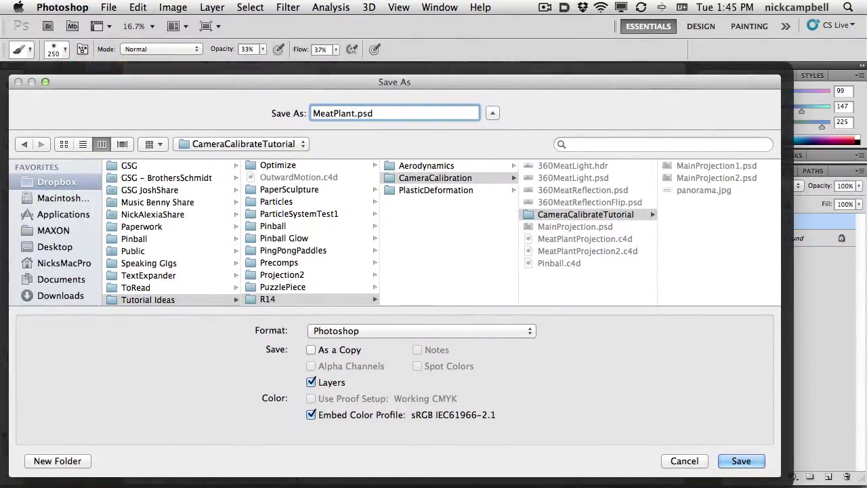
text(16)
key(Return)
click(818, 371)
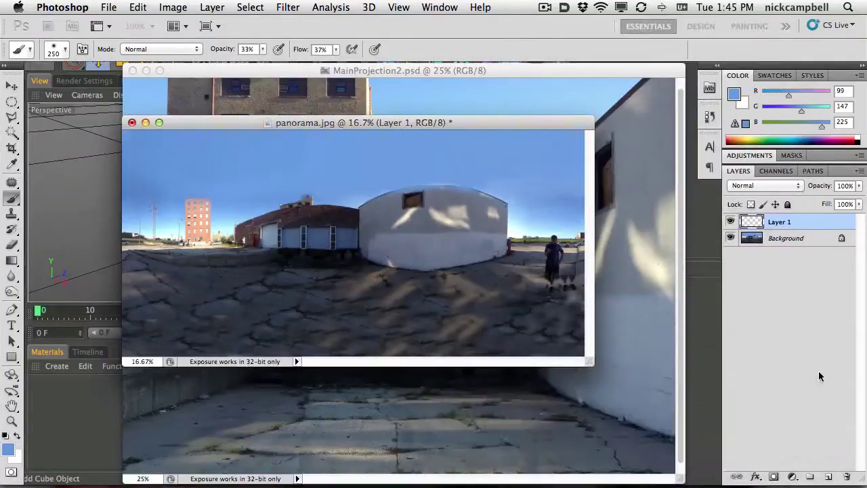
Enlarge the MeatPlant360.psd window beyond the image edges and reposition it over the other document.
drag(481, 120, 485, 99)
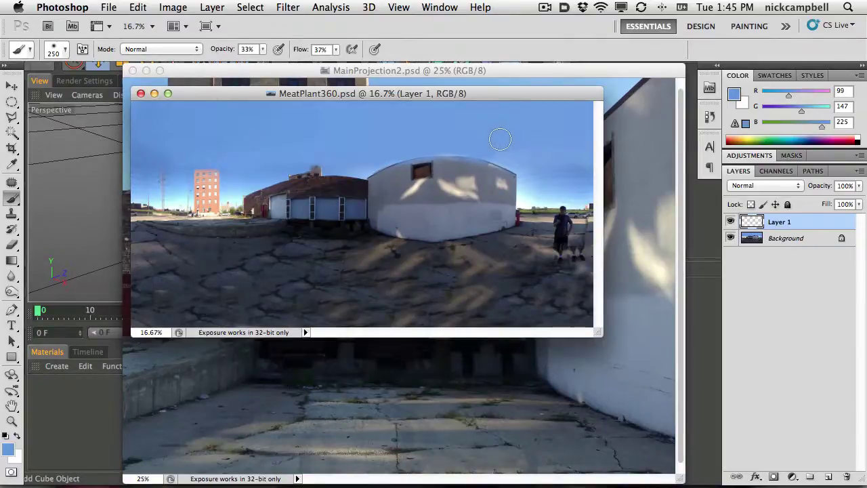
mouse_move(491, 95)
mouse_down()
mouse_move(512, 89)
mouse_move(508, 97)
mouse_up()
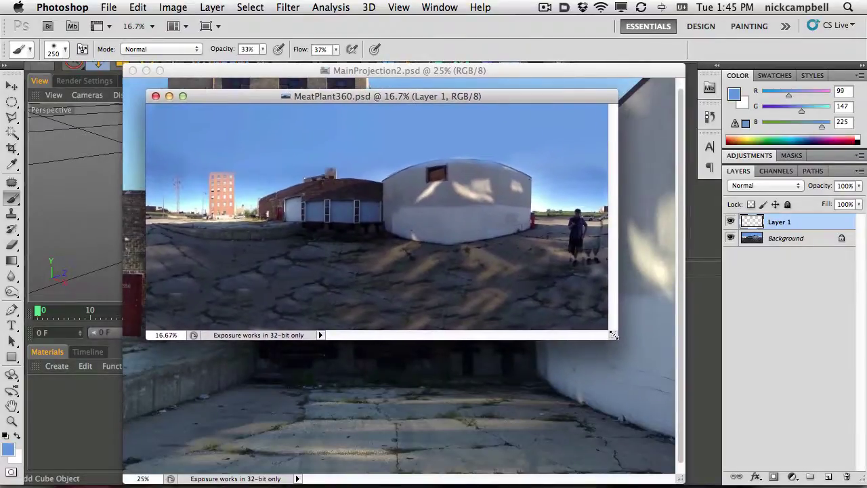
drag(614, 334, 638, 378)
drag(493, 99, 472, 97)
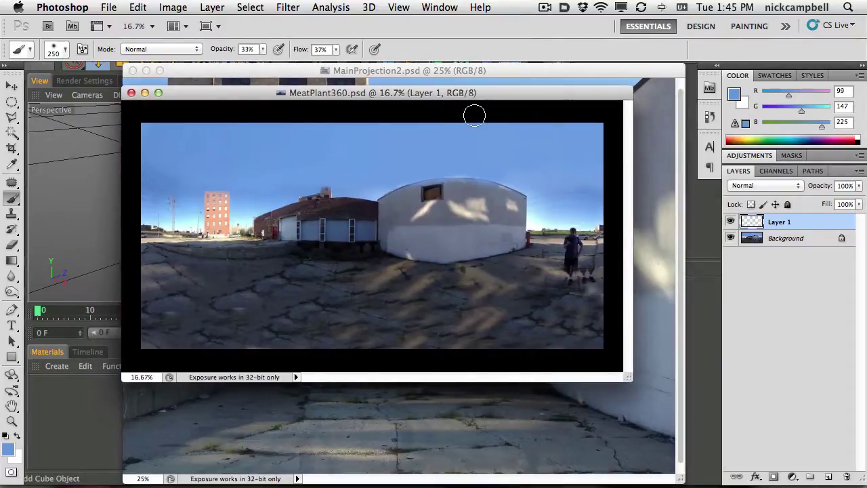
Copy the entire background image and paste it into the empty Layer 1.
click(752, 246)
key(super+a)
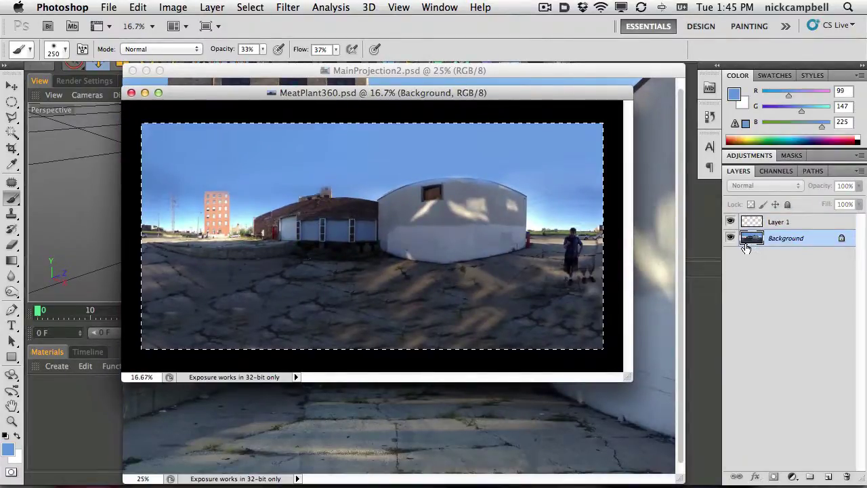
key(super+c)
click(759, 225)
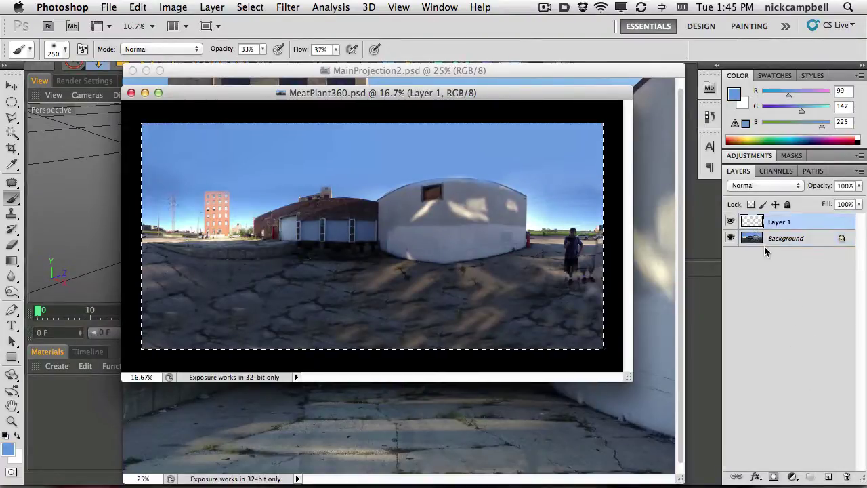
key(super+v)
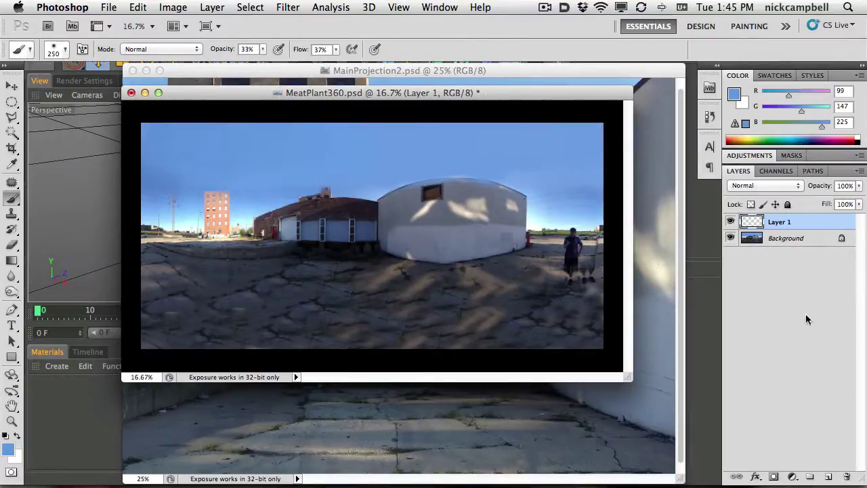
click(759, 240)
click(758, 223)
Flip the pasted panorama on Layer 1 horizontally with Free Transform.
key(v)
drag(508, 258, 458, 208)
click(173, 8)
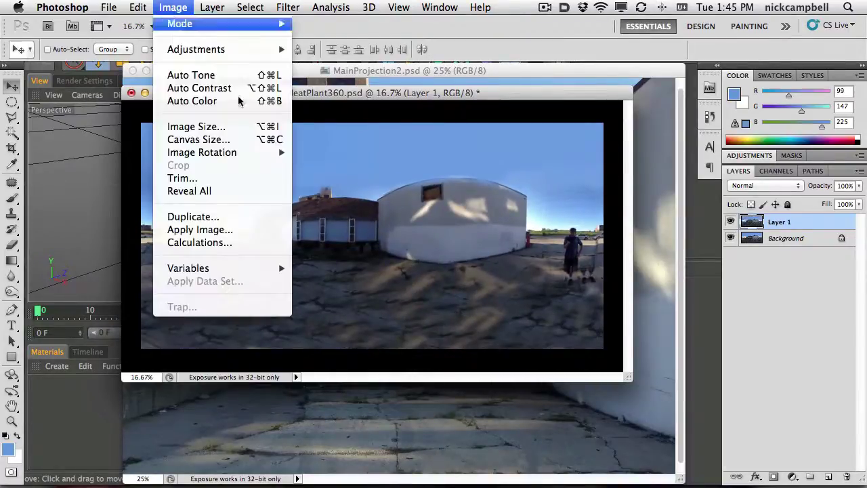
click(422, 229)
key(super+t)
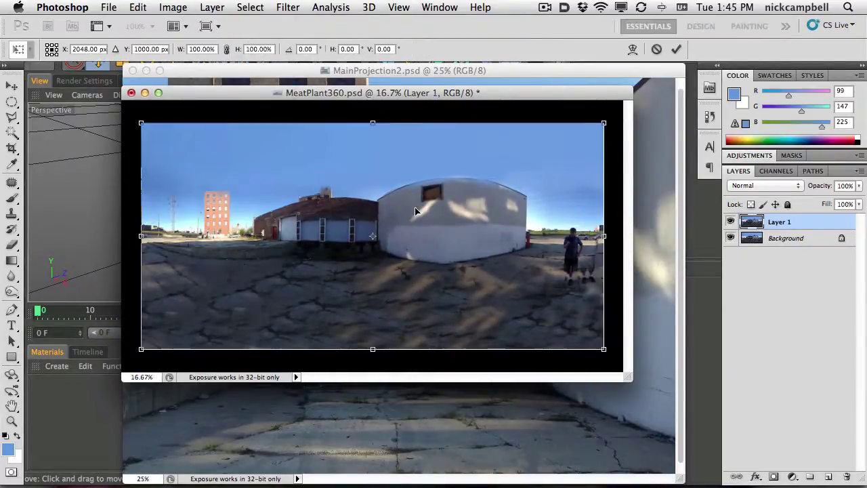
right_click(413, 211)
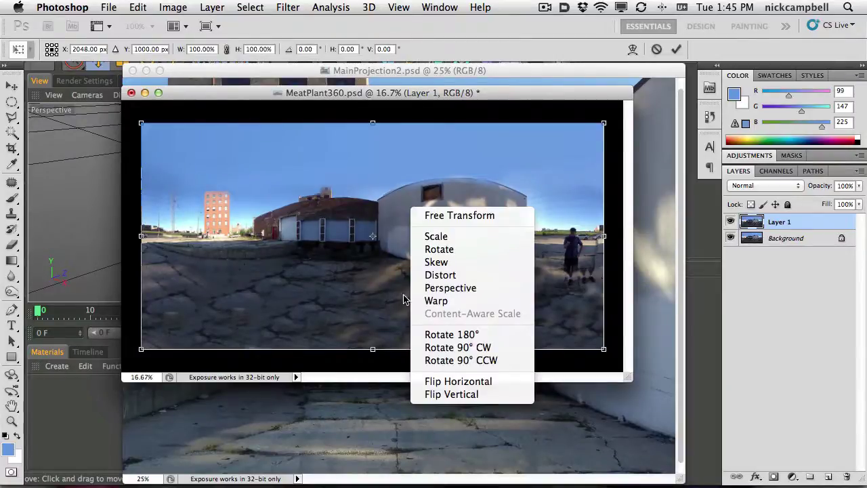
click(458, 383)
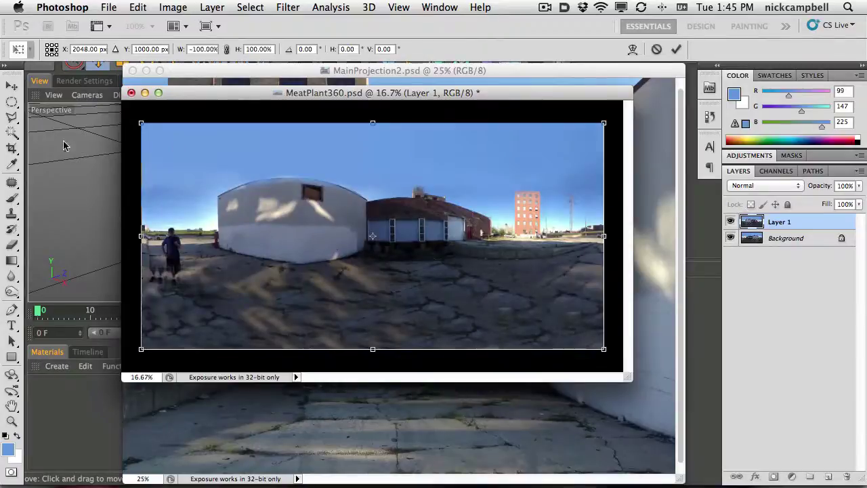
key(Return)
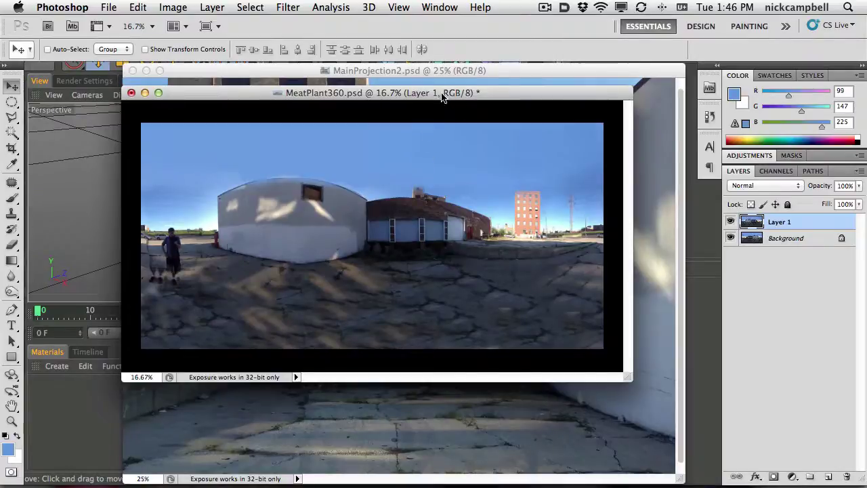
Save the flipped MeatPlant360.psd, bring MainProjection2.psd forward, and switch to Cinema 4D.
drag(443, 97, 474, 91)
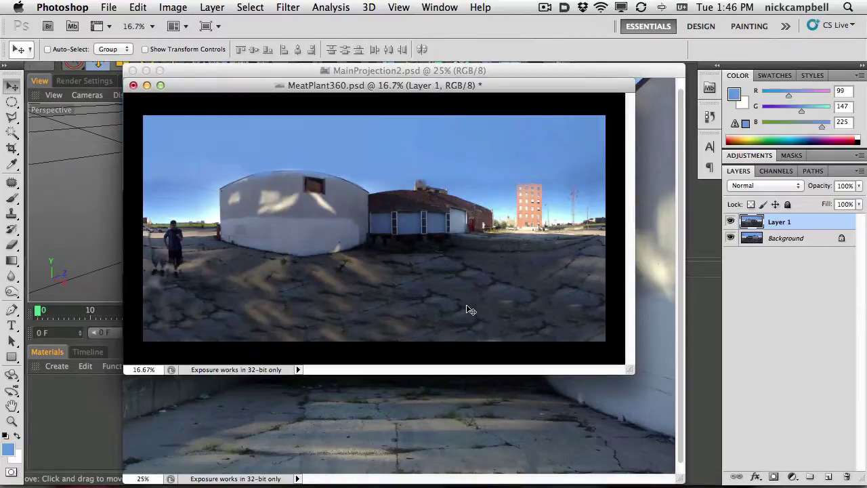
key(super+s)
click(372, 72)
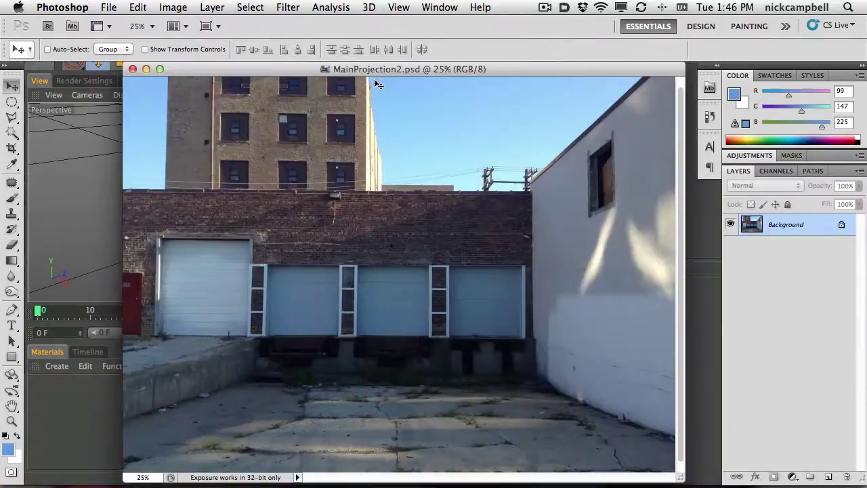
click(112, 73)
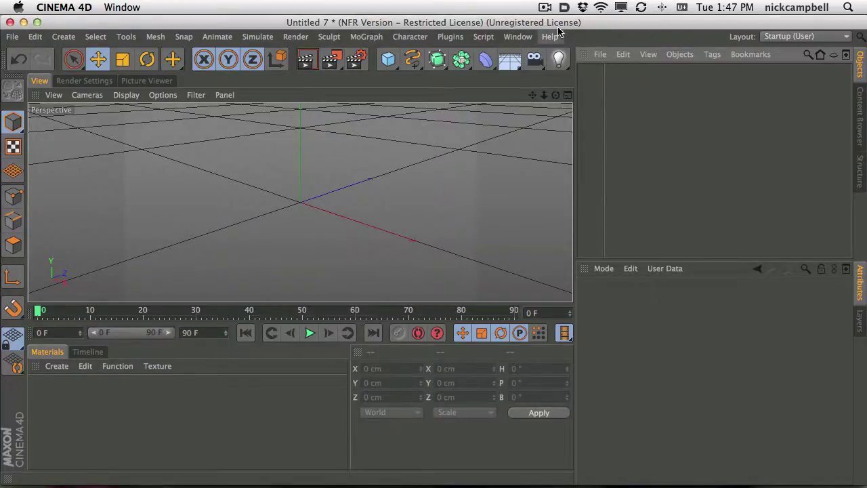
drag(597, 25, 595, 25)
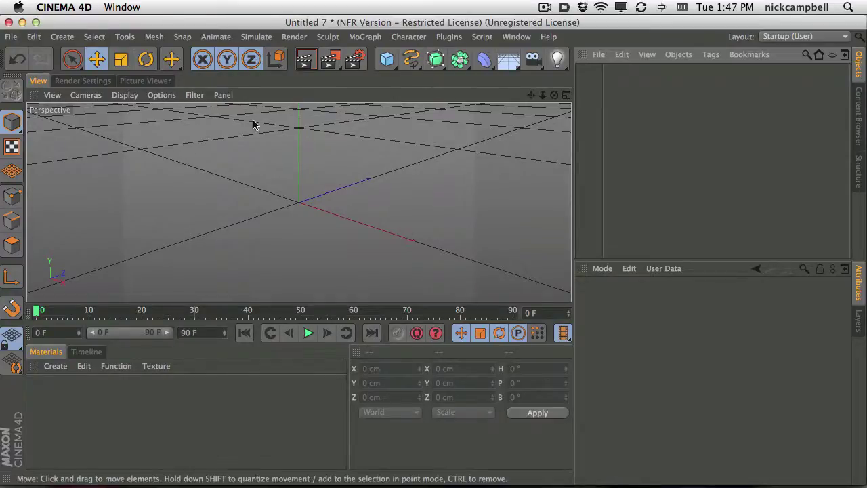
Add a camera to the empty scene and give it a Camera Calibrator tag.
drag(533, 59, 587, 78)
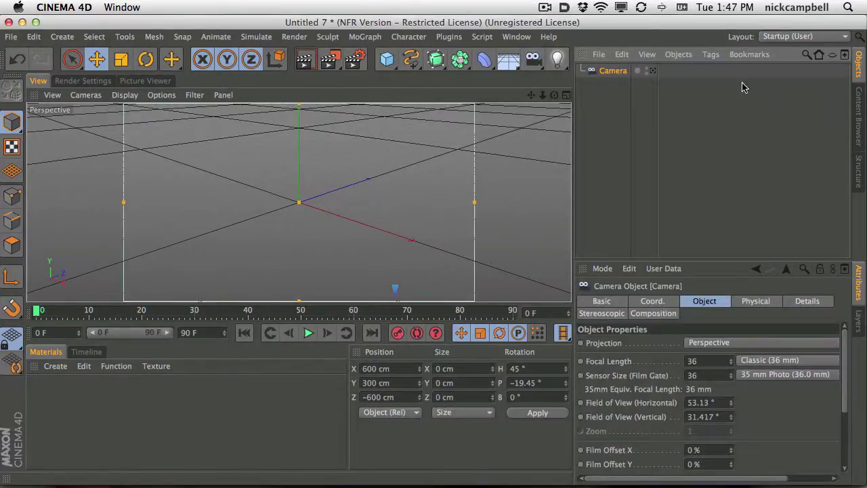
click(713, 56)
mouse_move(721, 76)
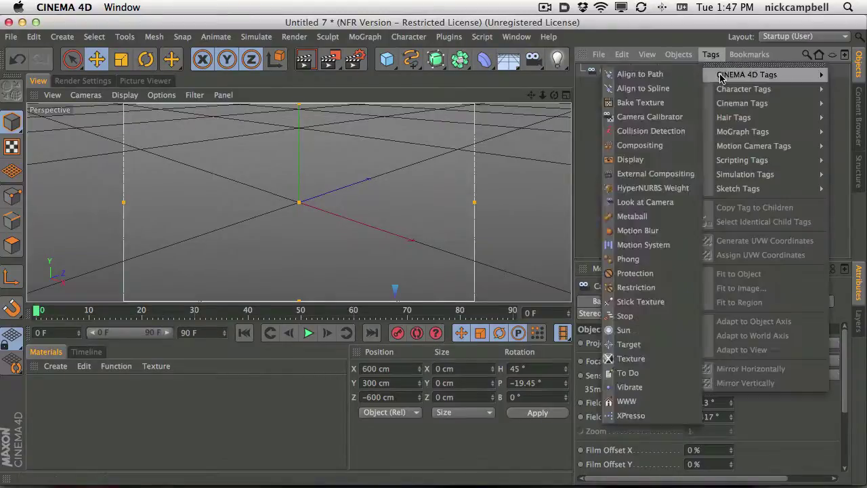
click(650, 117)
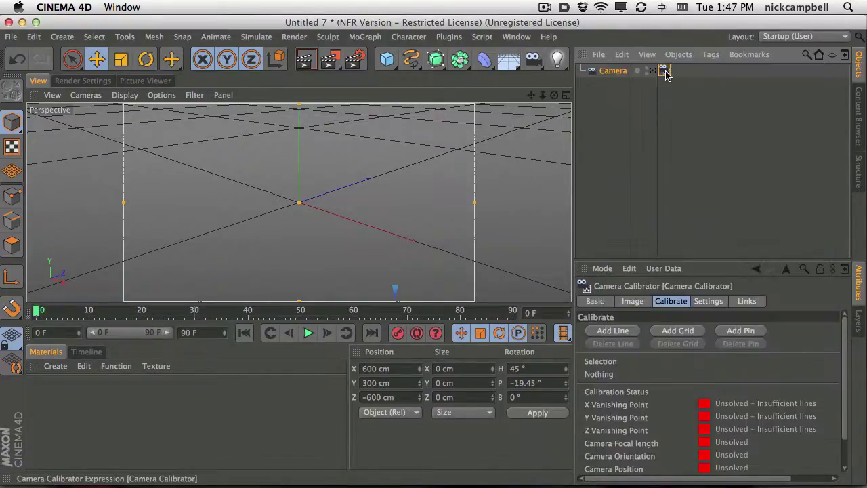
Load MainProjection2.psd from the CameraCalibrateTutorial folder as the Camera Calibrator's image.
click(637, 301)
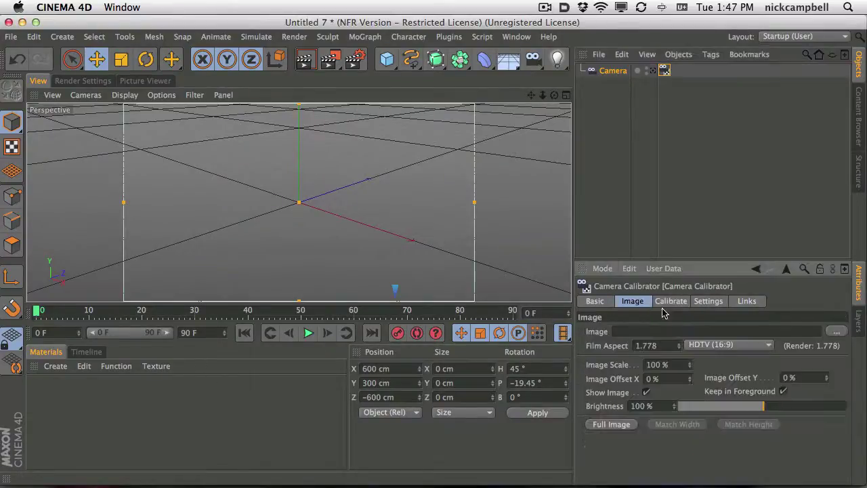
click(837, 331)
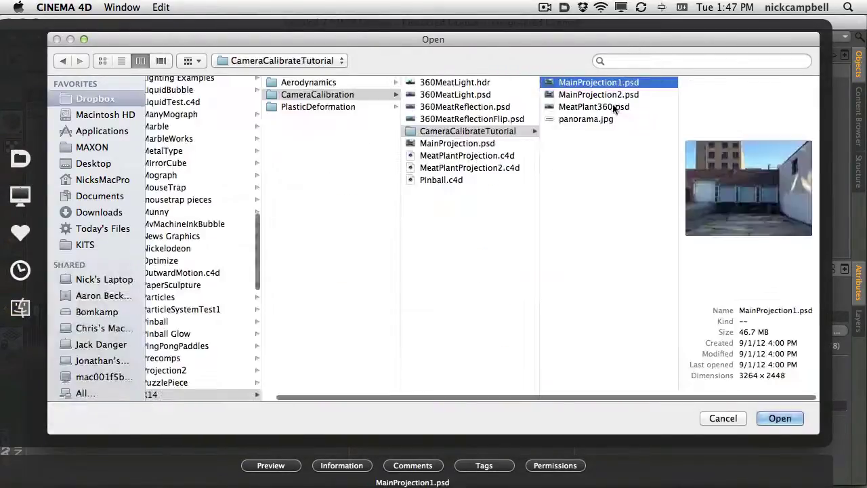
click(608, 94)
click(783, 418)
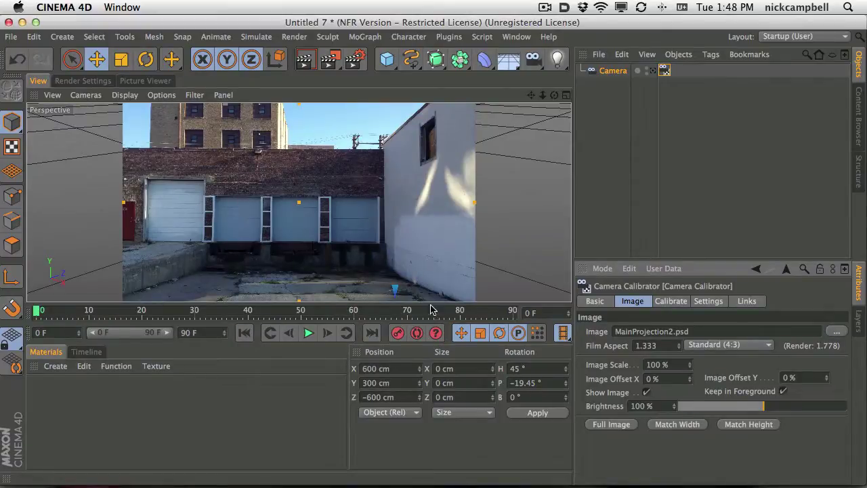
Enlarge the viewport, add a calibration line, and align it with the large garage door's right vertical edge, extending up past the roofline.
drag(431, 304, 431, 344)
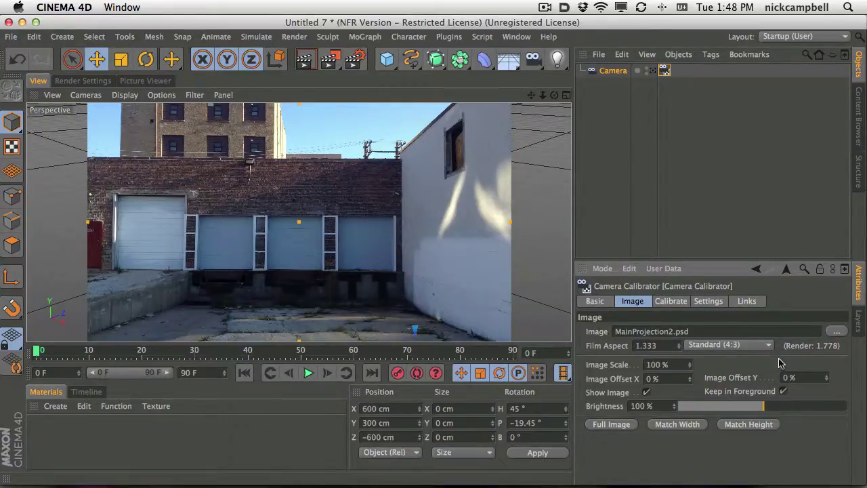
click(668, 301)
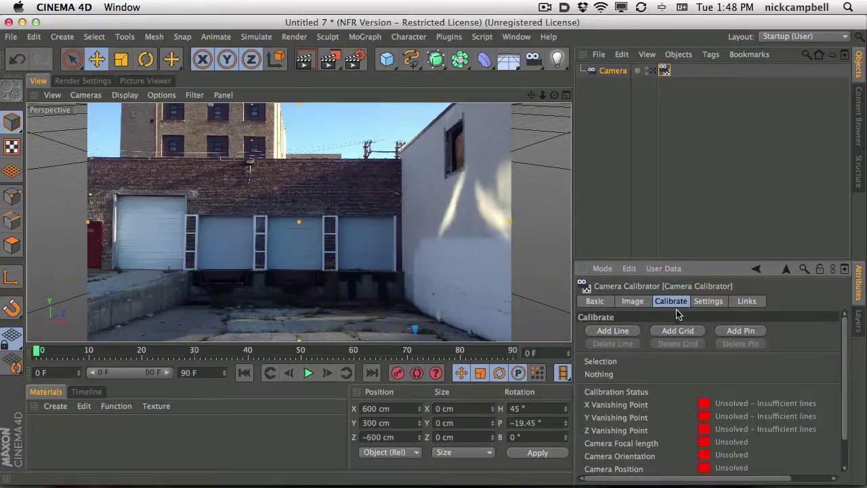
click(613, 332)
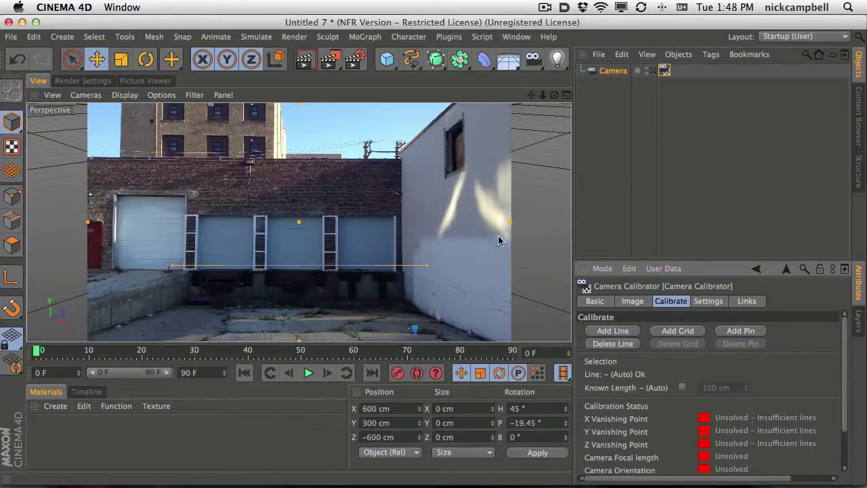
drag(428, 268, 479, 299)
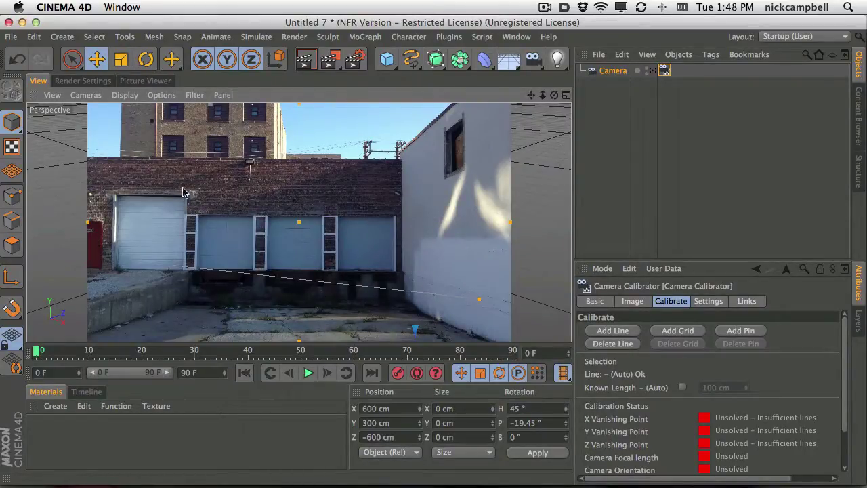
mouse_move(173, 267)
mouse_down()
mouse_move(193, 269)
mouse_move(183, 270)
mouse_up()
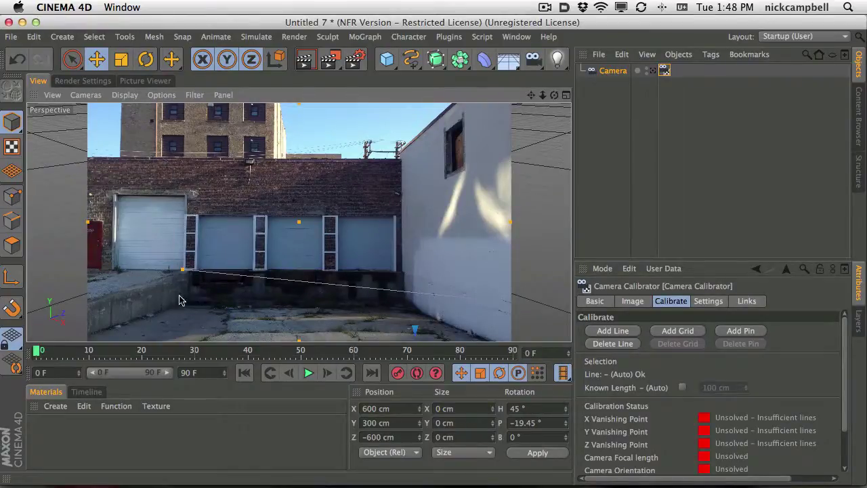
drag(482, 306, 186, 149)
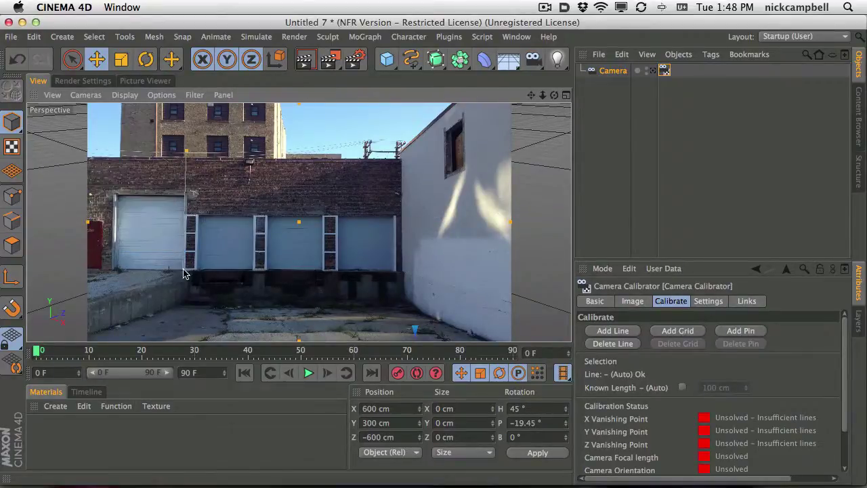
drag(182, 269, 183, 269)
Assign the line on the garage door's edge to the Y axis and refine its endpoints.
drag(187, 215, 188, 217)
click(186, 212)
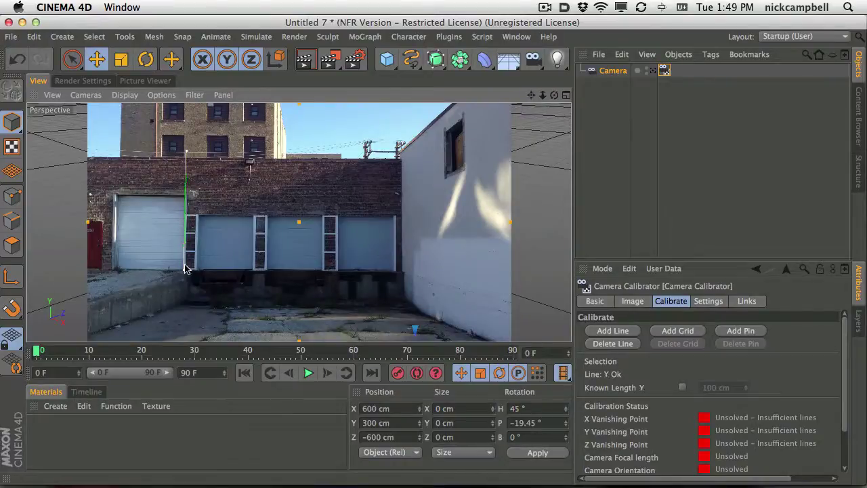
click(187, 228)
click(187, 232)
click(187, 216)
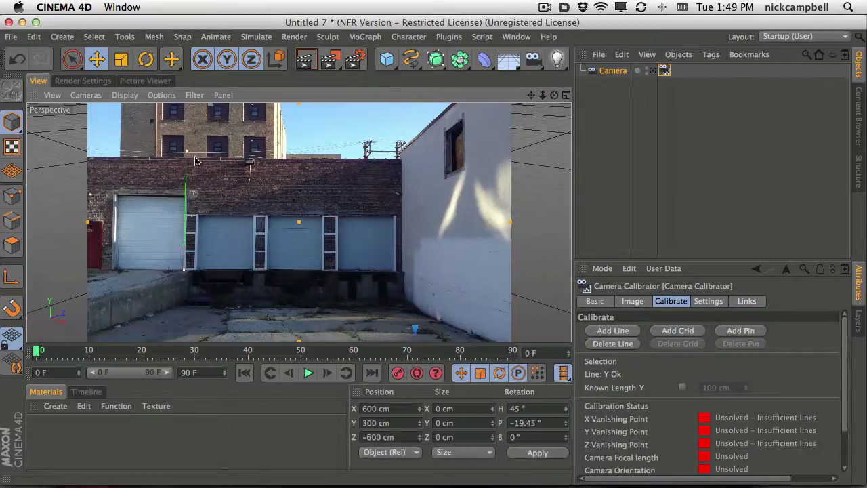
click(186, 221)
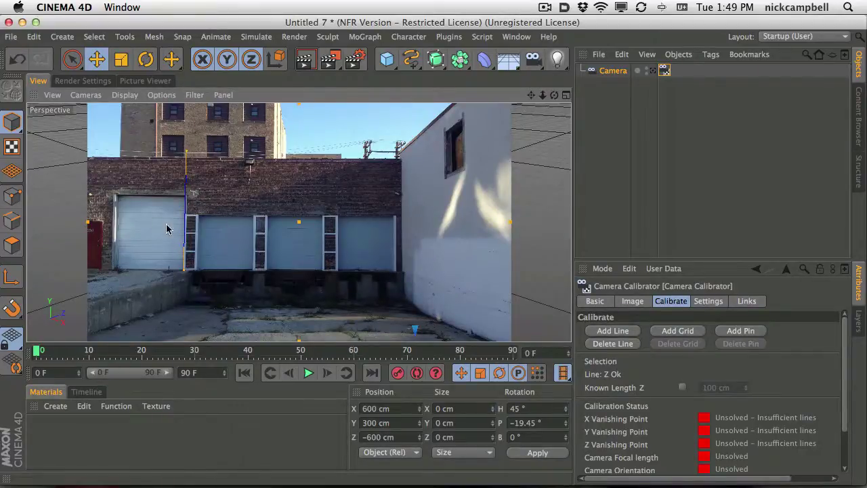
click(187, 220)
click(187, 215)
drag(187, 154, 187, 151)
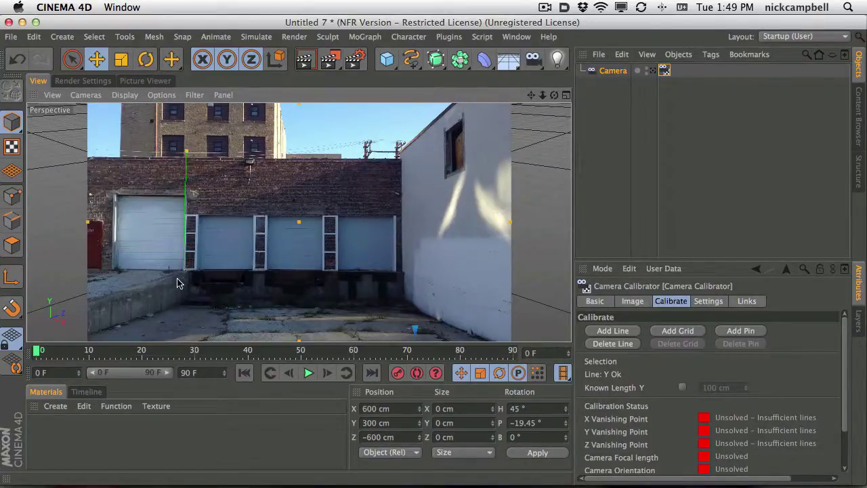
drag(184, 270, 183, 269)
mouse_move(844, 367)
mouse_down()
mouse_move(846, 386)
mouse_move(852, 357)
mouse_up()
click(694, 332)
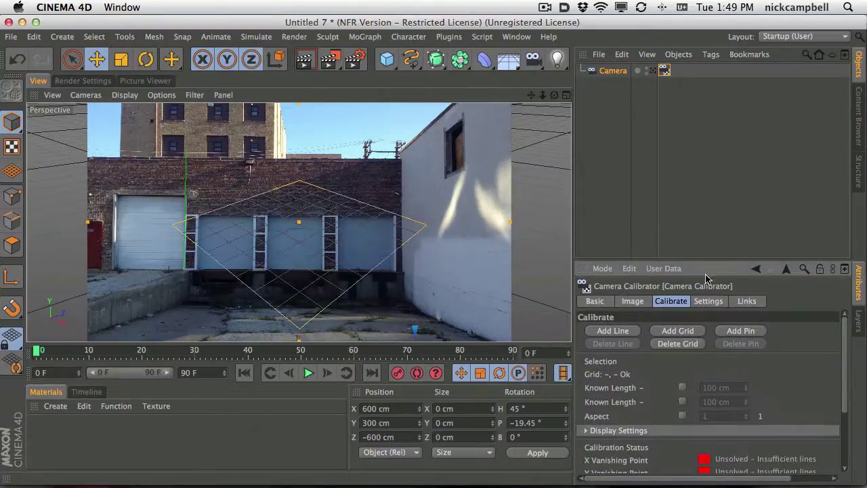
key(super+z)
Add a second Y-axis calibration line along the vertical corner where the brick wall meets the white wall.
click(621, 330)
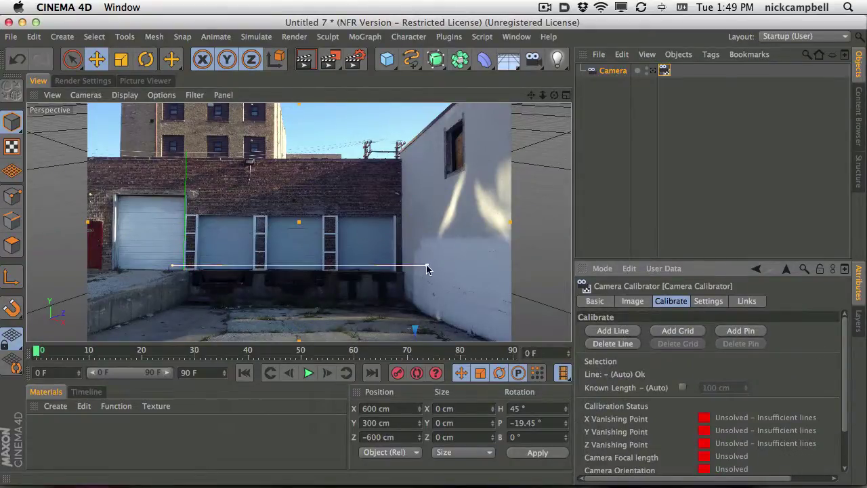
drag(428, 267, 394, 271)
drag(173, 266, 402, 160)
drag(394, 271, 401, 271)
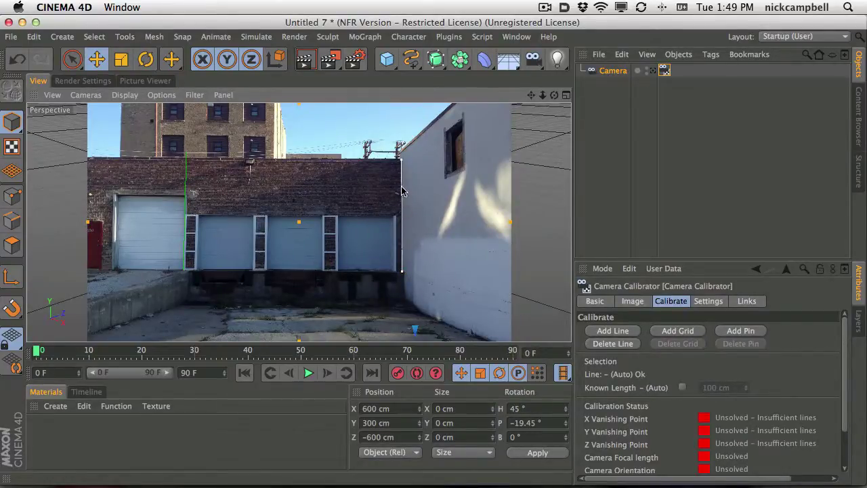
drag(400, 209, 401, 217)
click(402, 220)
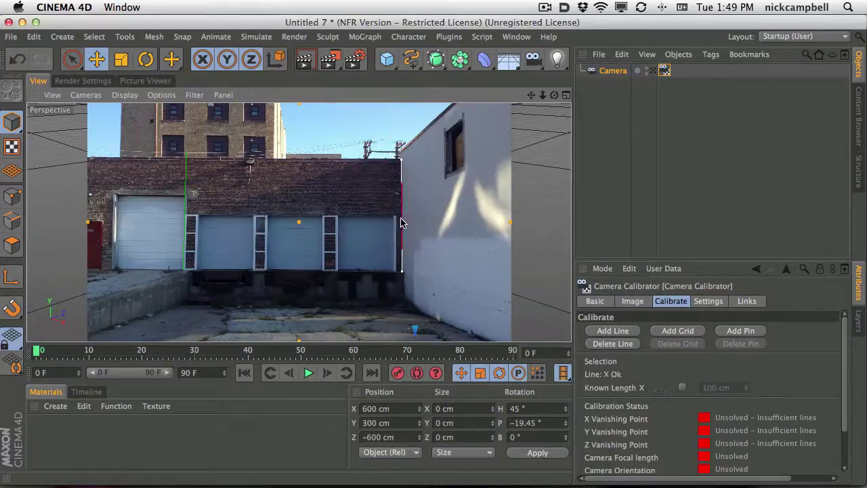
click(402, 221)
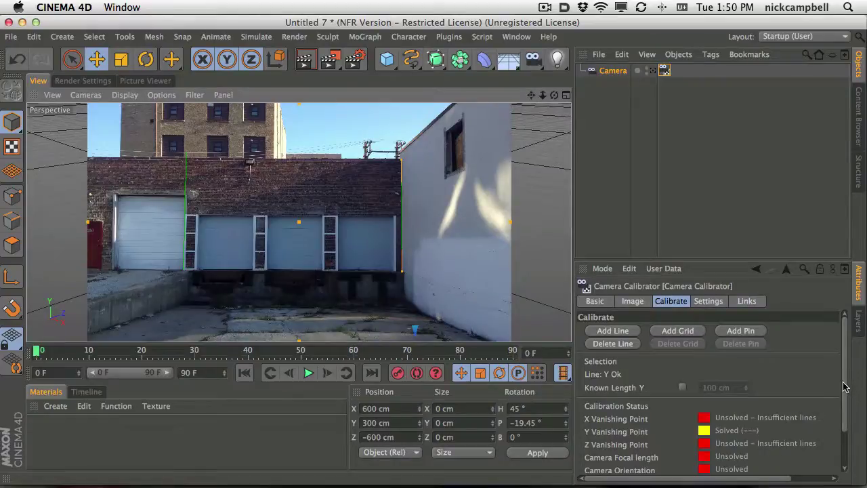
drag(847, 388, 847, 423)
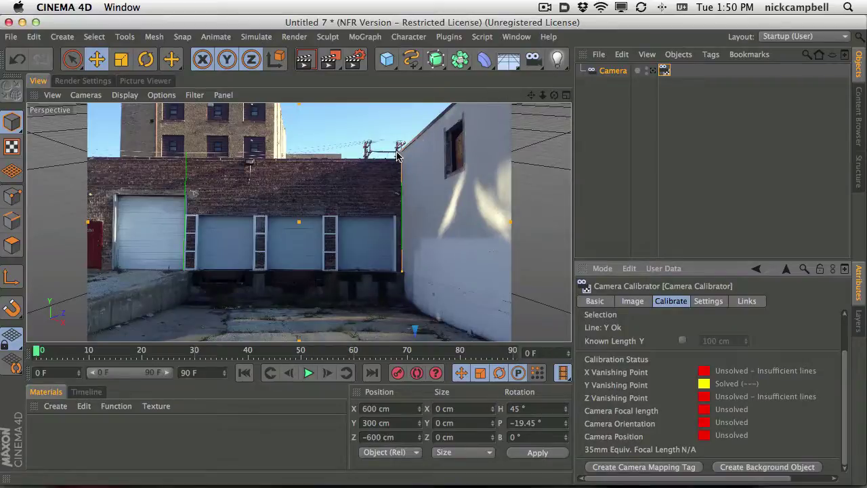
drag(400, 160, 399, 155)
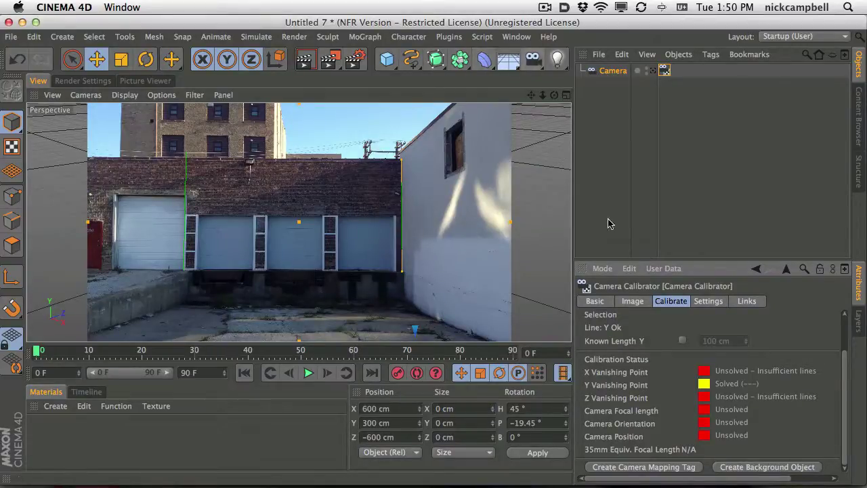
Add a calibration line along the sloping top edge of the white wall and assign it to the Z axis.
scroll(847, 366, up, 3)
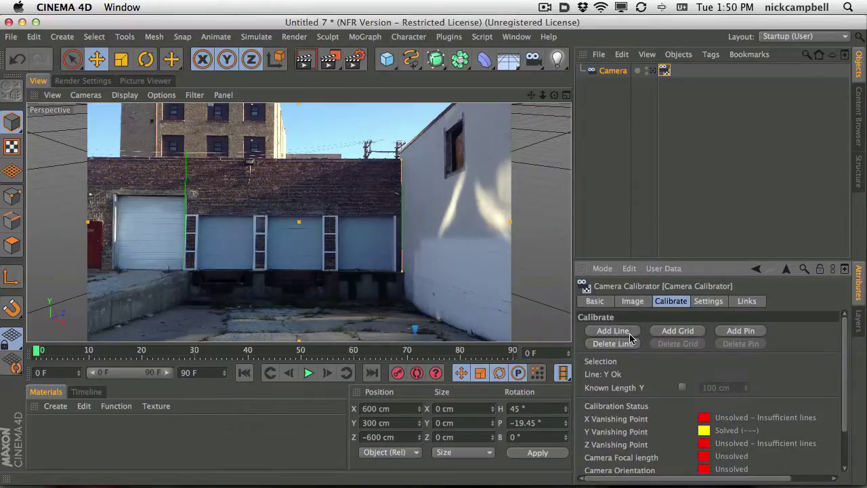
click(602, 336)
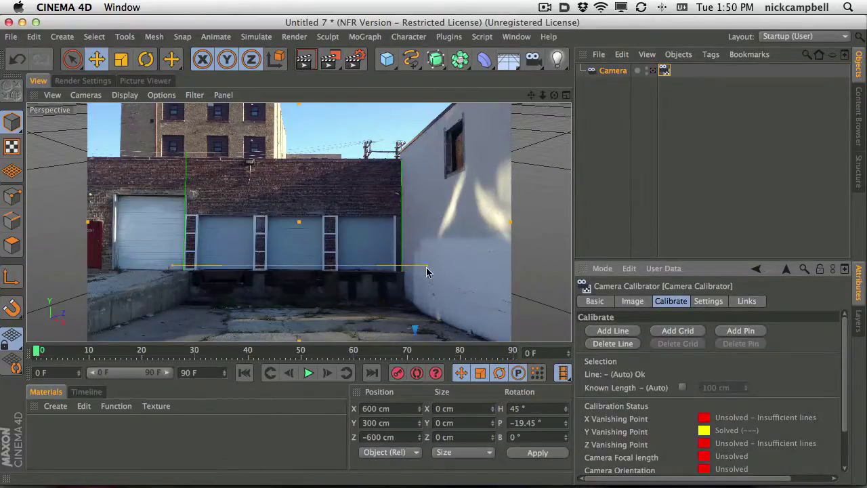
drag(408, 265, 399, 155)
drag(172, 266, 449, 106)
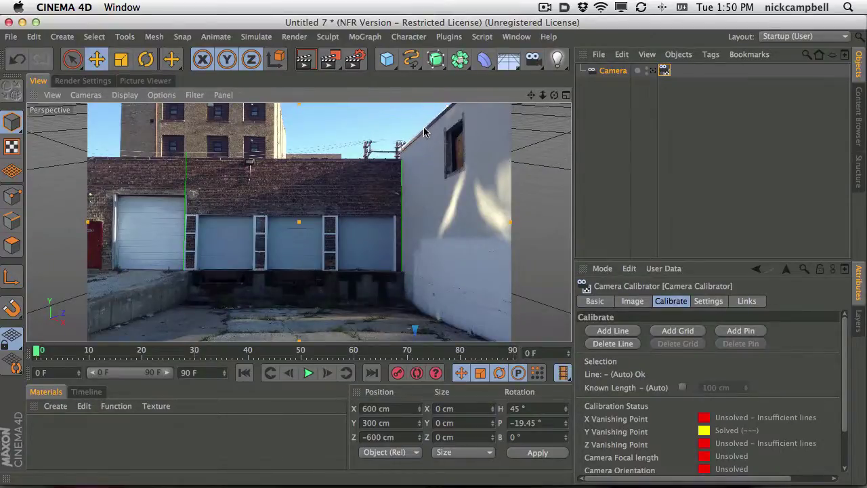
click(427, 131)
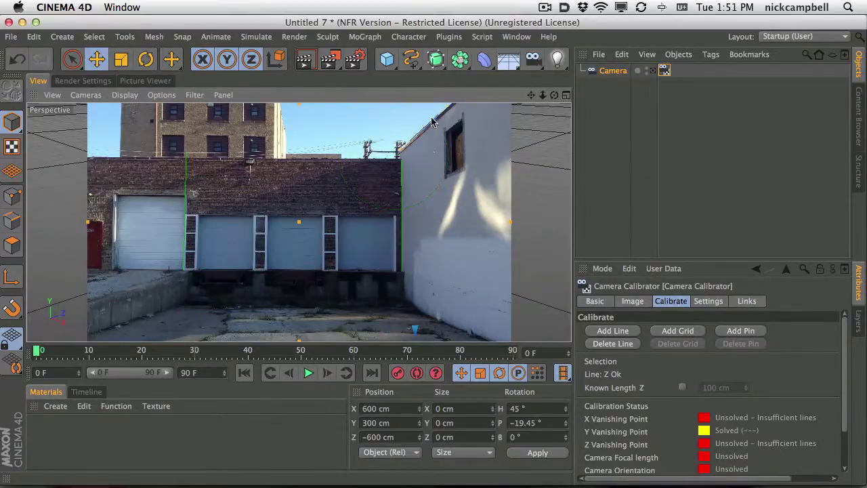
Add another Z-axis calibration line along the white wall, running from the lower corner by the brick wall toward the photo's edge.
click(627, 331)
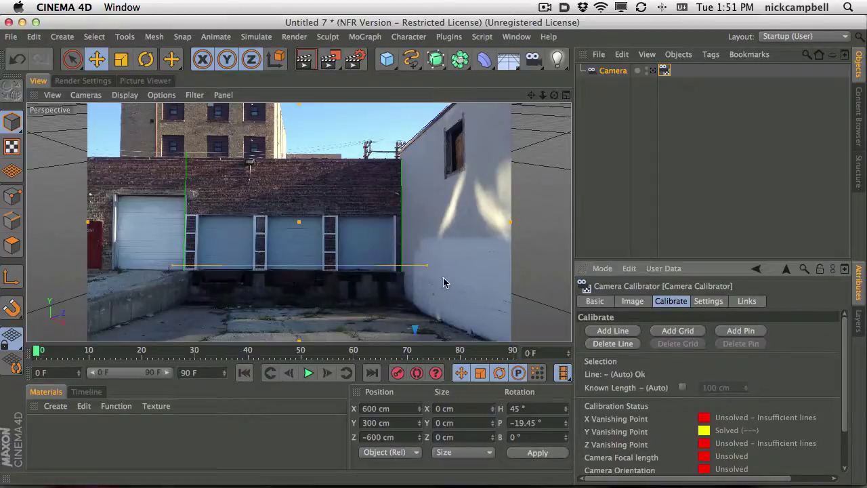
drag(432, 271, 405, 271)
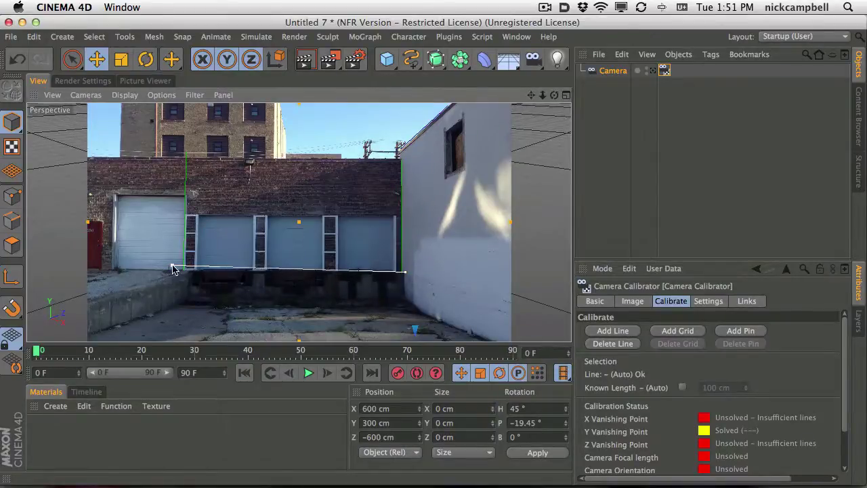
drag(173, 265, 507, 300)
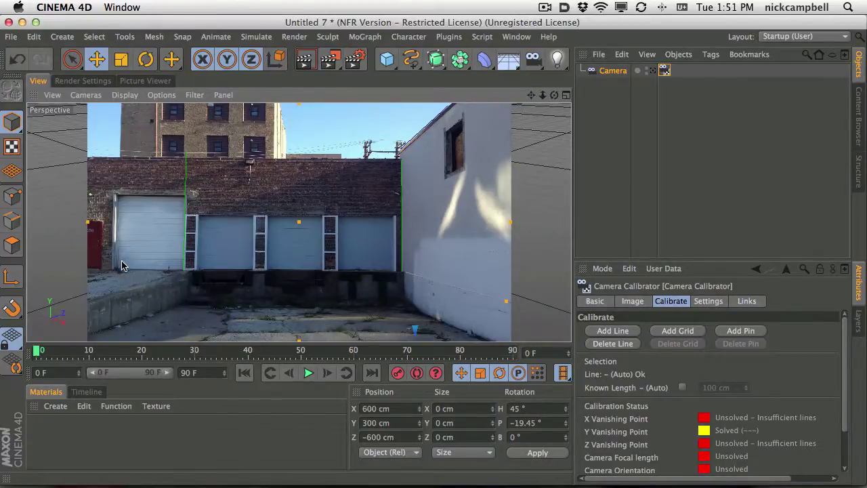
click(445, 286)
click(447, 288)
click(447, 288)
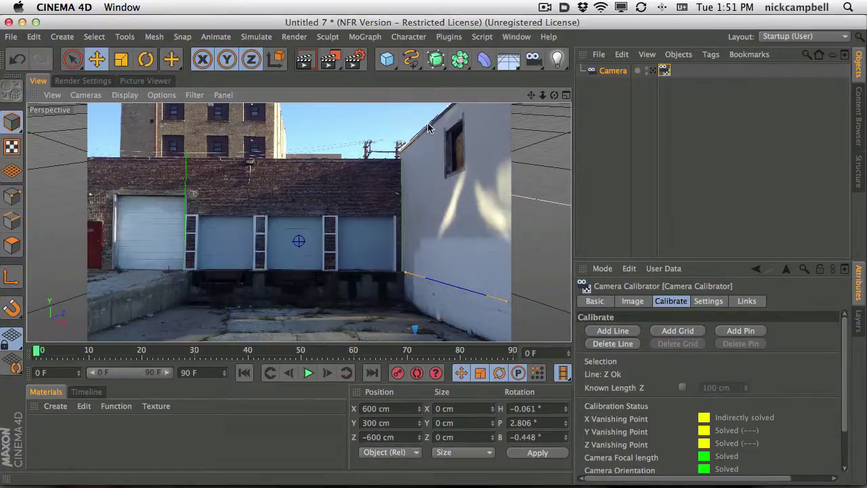
Fine-tune the endpoints of the white wall's Z lines and shorten the garage door's Y line to the door's top corner.
ctrl+drag(453, 104, 403, 145)
scroll(844, 354, down, 3)
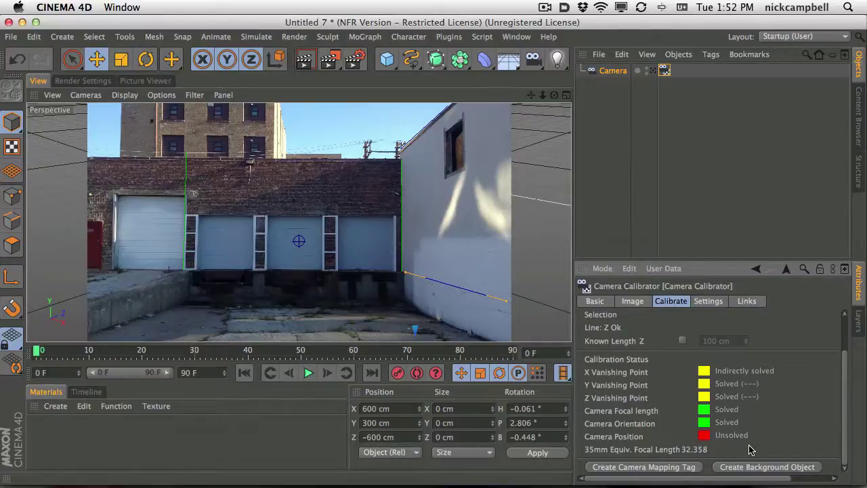
drag(439, 106, 448, 106)
drag(401, 152, 402, 151)
drag(506, 300, 506, 299)
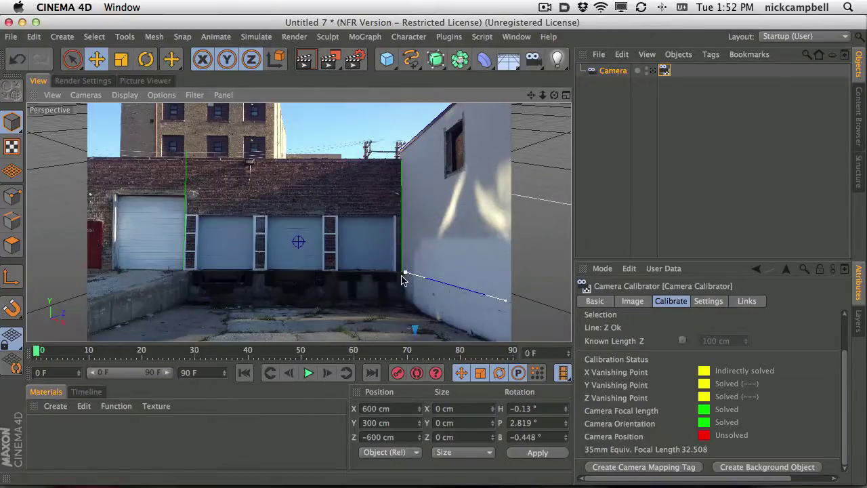
drag(404, 276, 408, 280)
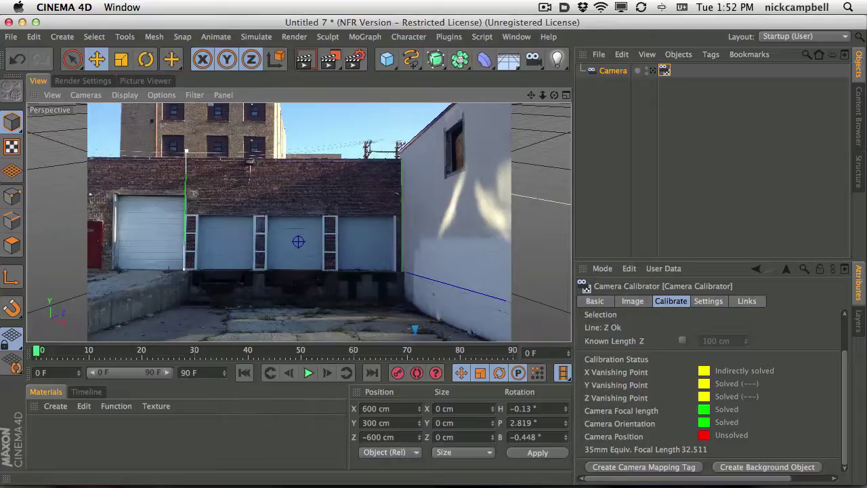
drag(186, 150, 185, 196)
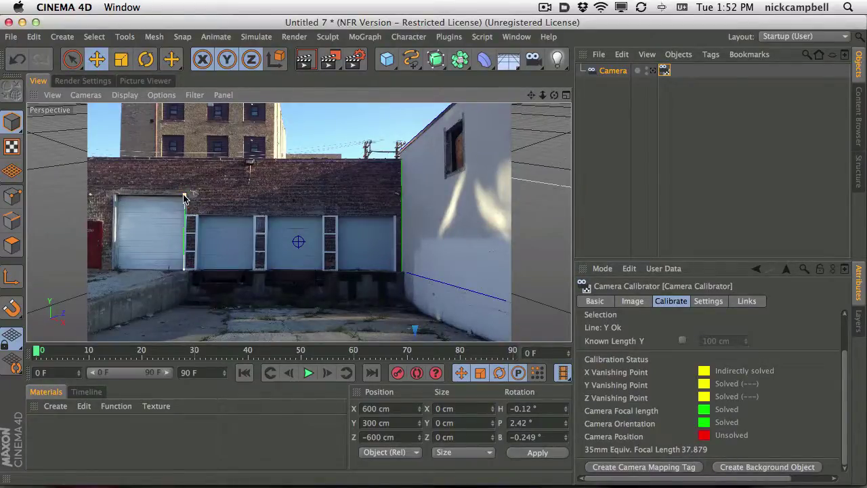
drag(185, 195, 185, 195)
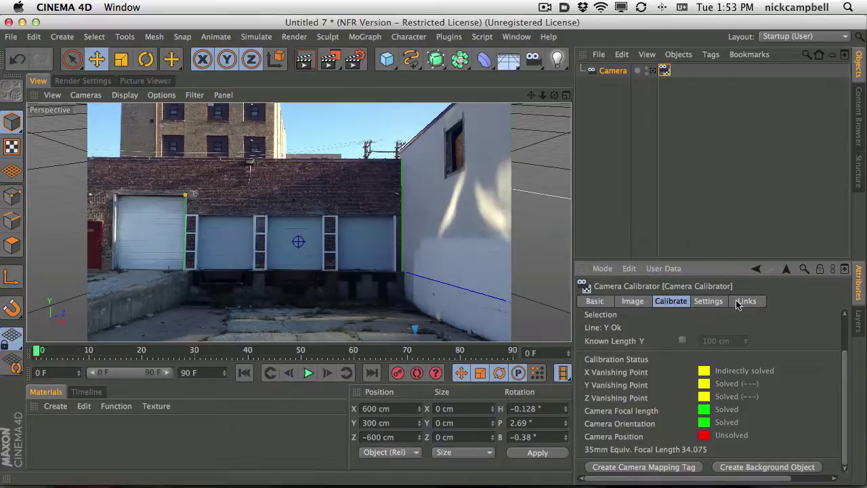
Add a pin with coordinates 0, 0, 0 cm at the large garage door's lower corner and review the camera position status.
drag(845, 363, 840, 308)
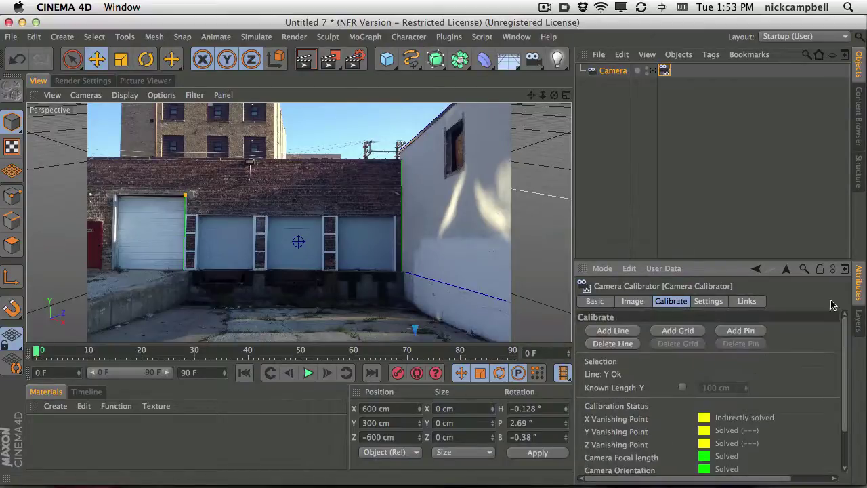
click(738, 331)
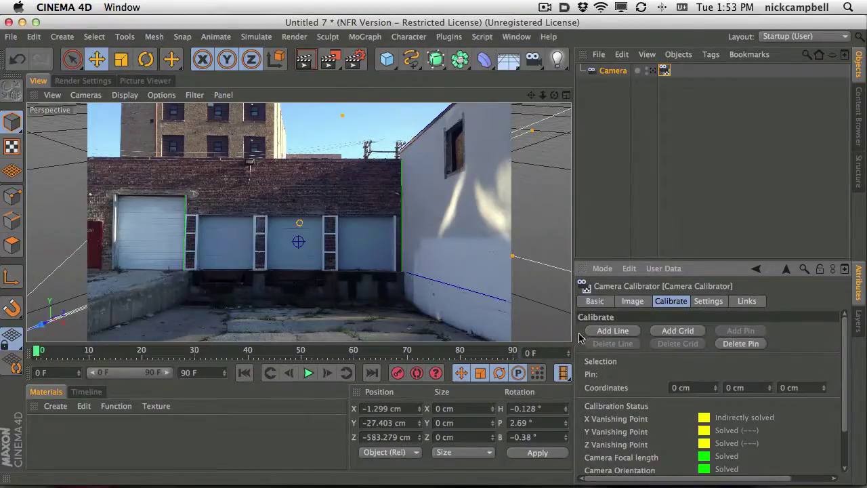
drag(300, 223, 184, 270)
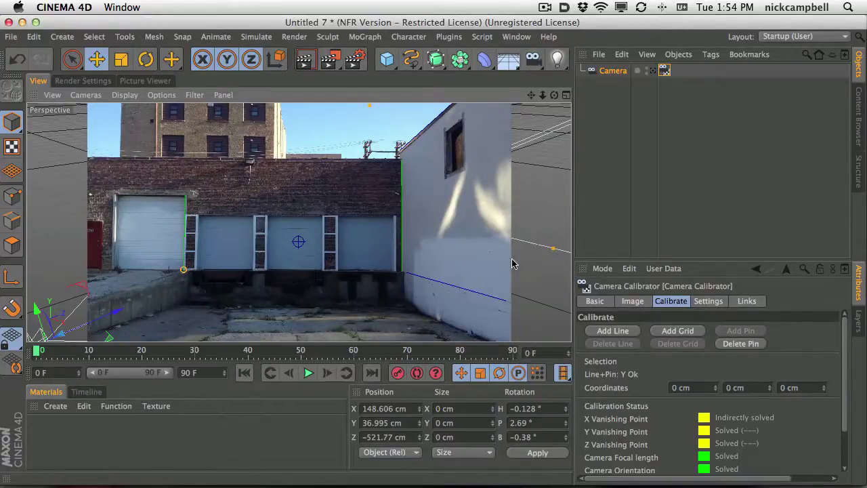
drag(845, 358, 845, 393)
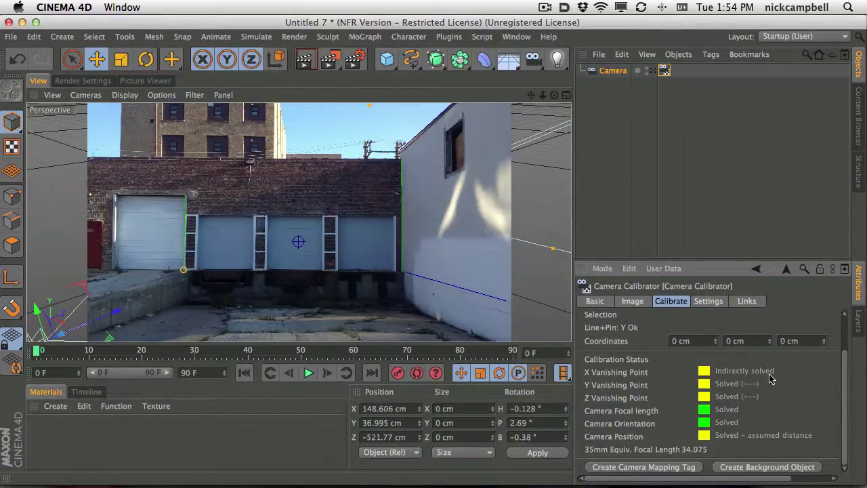
scroll(847, 376, up, 2)
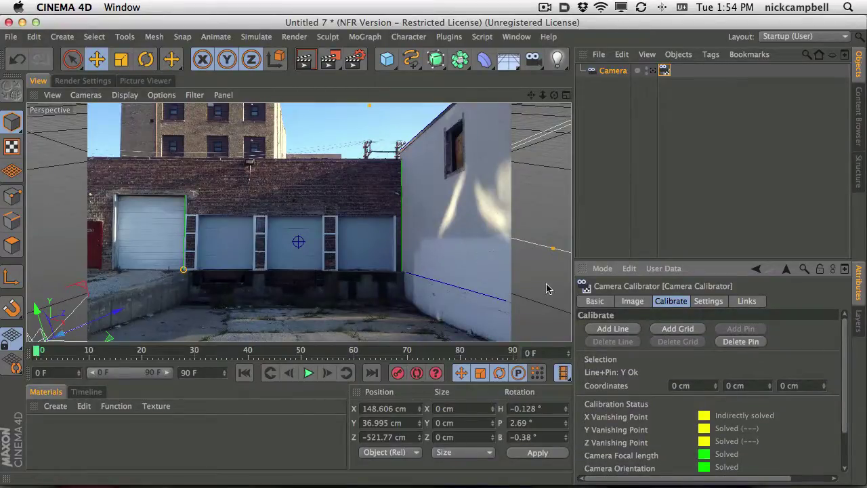
Enable a known length for the large garage door's Y calibration line and set it to 10 ft.
scroll(846, 360, up, 1)
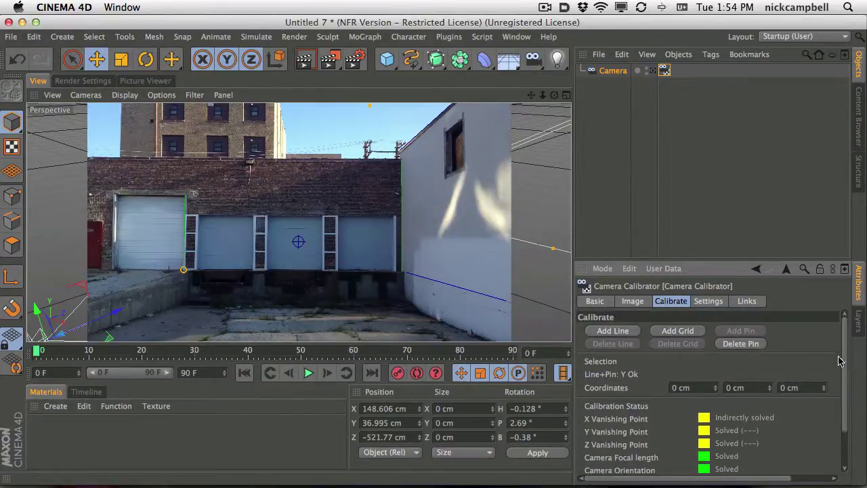
click(186, 218)
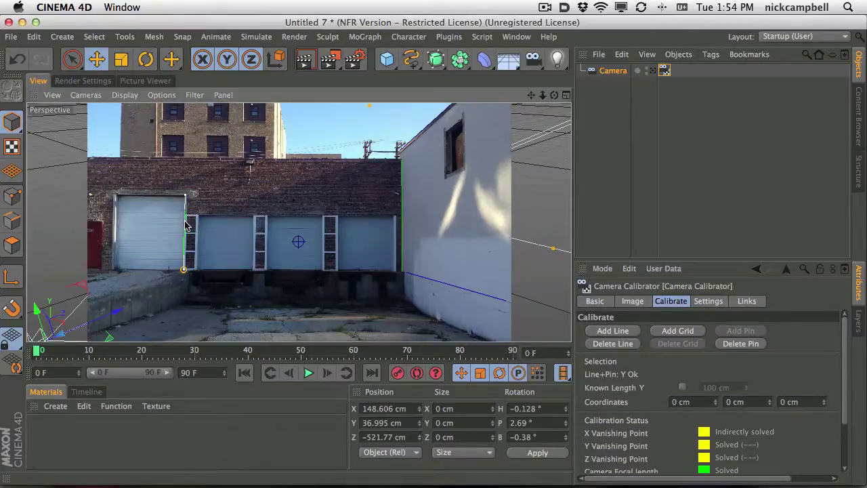
click(682, 388)
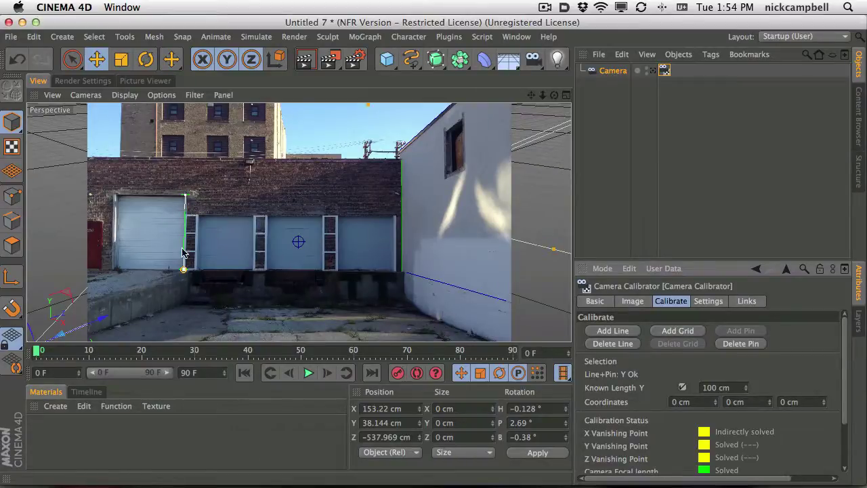
click(738, 388)
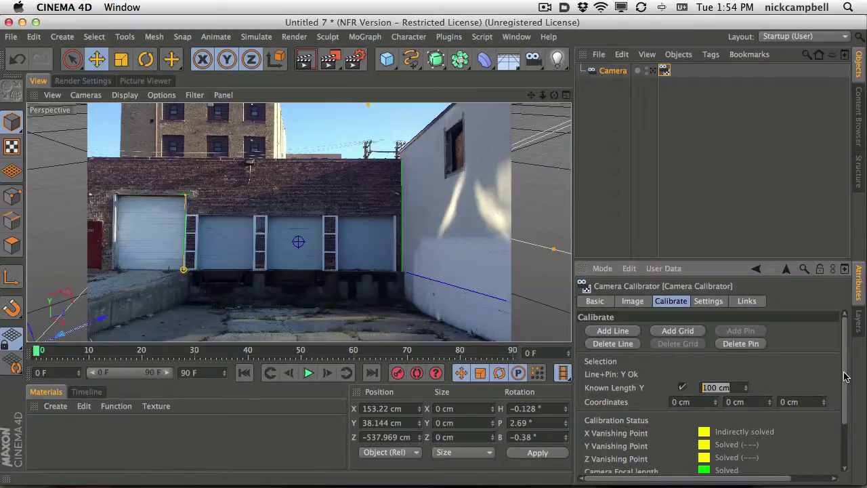
text(10ft)
key(Return)
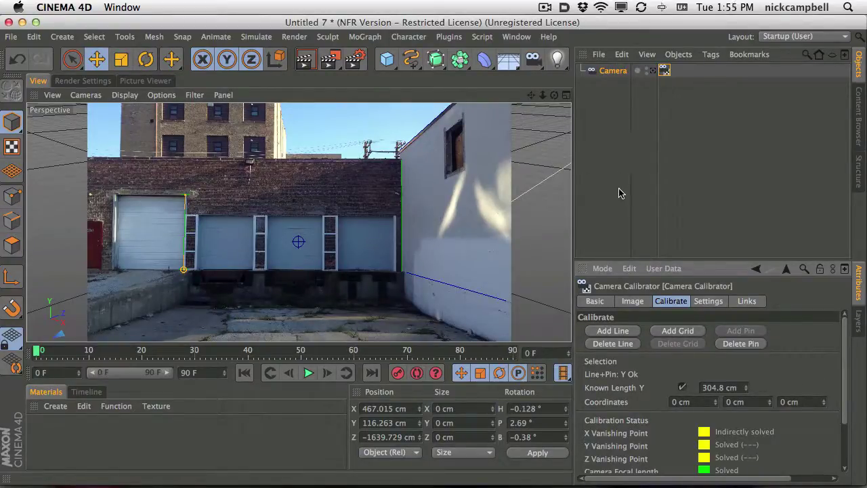
Create a camera mapping tag and a background object from the calibration, and look through the calibrated camera.
scroll(843, 345, down, 3)
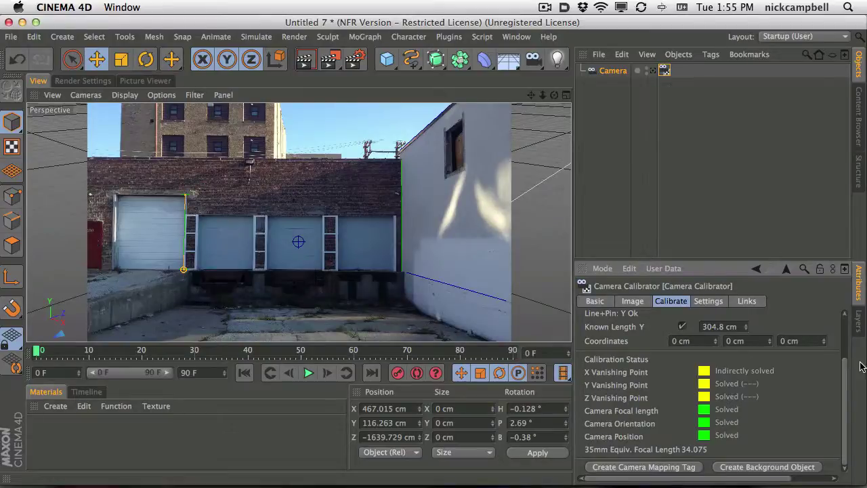
mouse_move(848, 371)
mouse_down()
mouse_move(847, 316)
mouse_move(845, 368)
mouse_up()
click(659, 467)
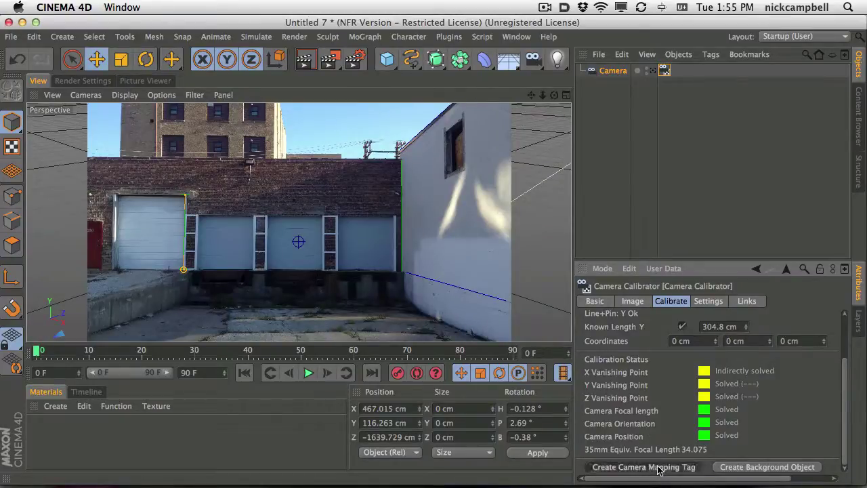
click(763, 468)
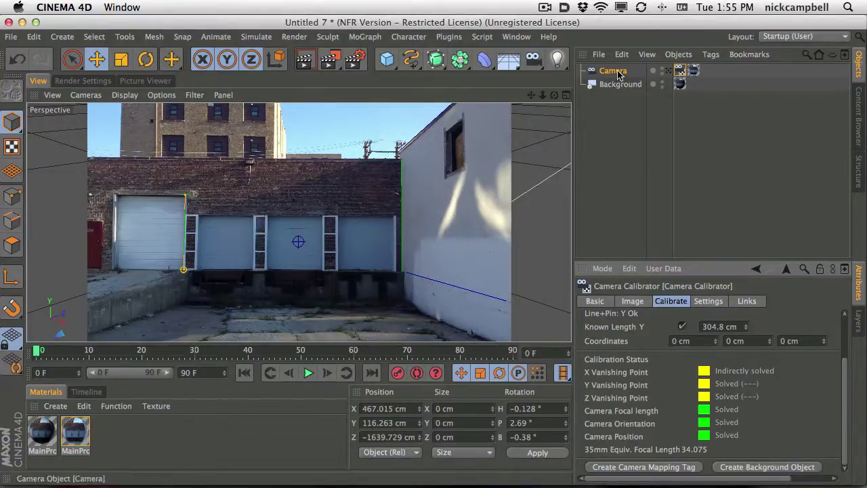
click(668, 70)
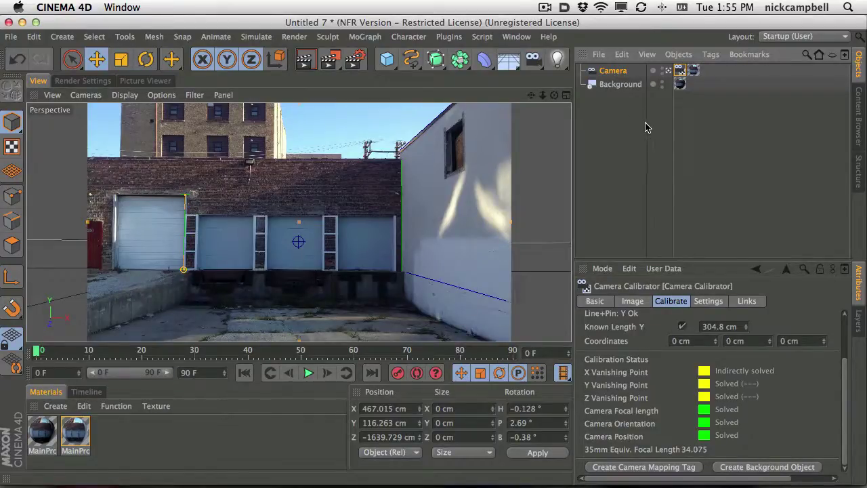
Test the camera match with a temporary Figure object moved around in front of the garage doors, and delete it.
click(389, 61)
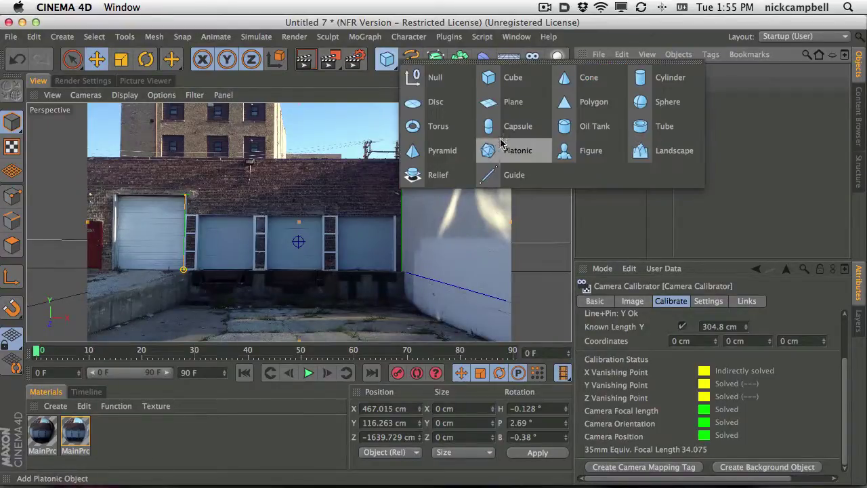
click(582, 150)
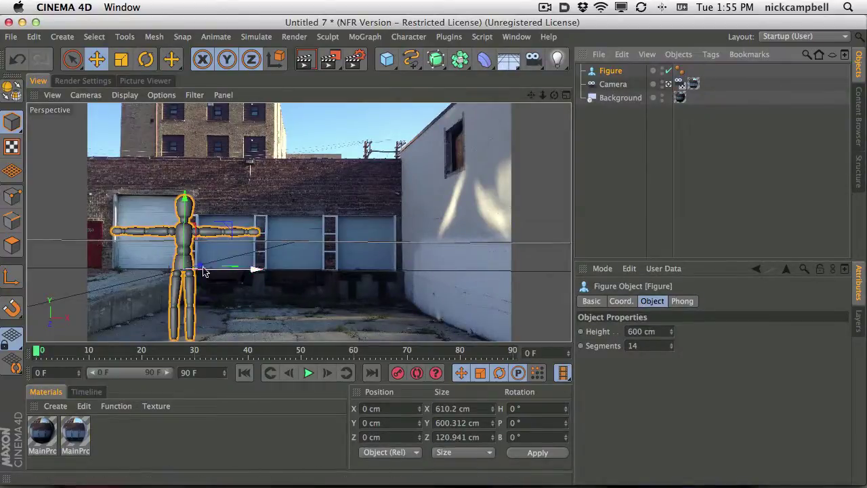
drag(232, 271, 353, 276)
drag(303, 239, 302, 193)
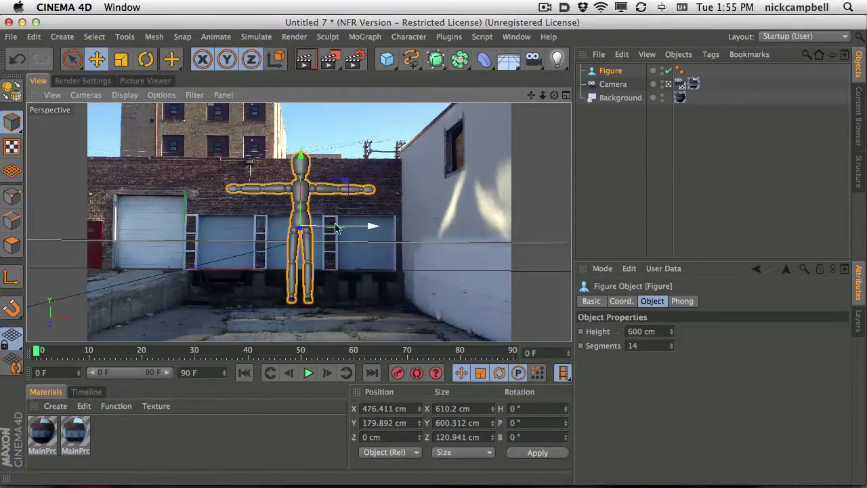
mouse_move(336, 228)
mouse_down()
mouse_move(448, 231)
mouse_move(321, 231)
mouse_up()
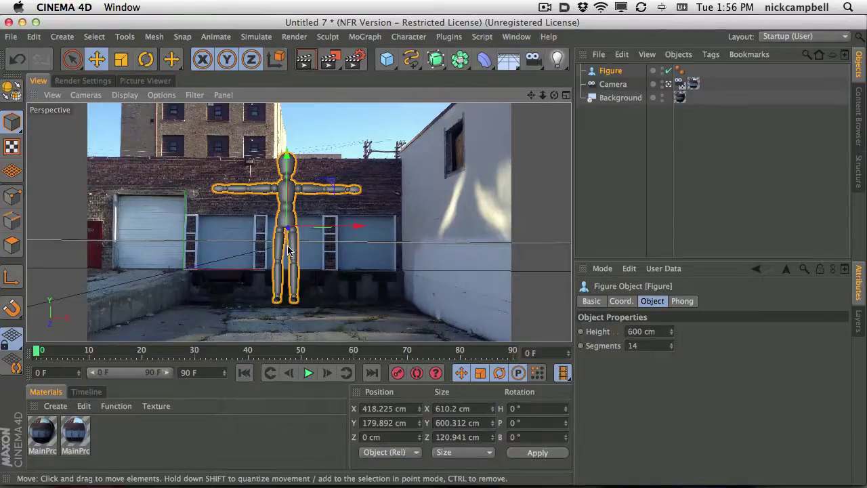
drag(366, 231, 289, 229)
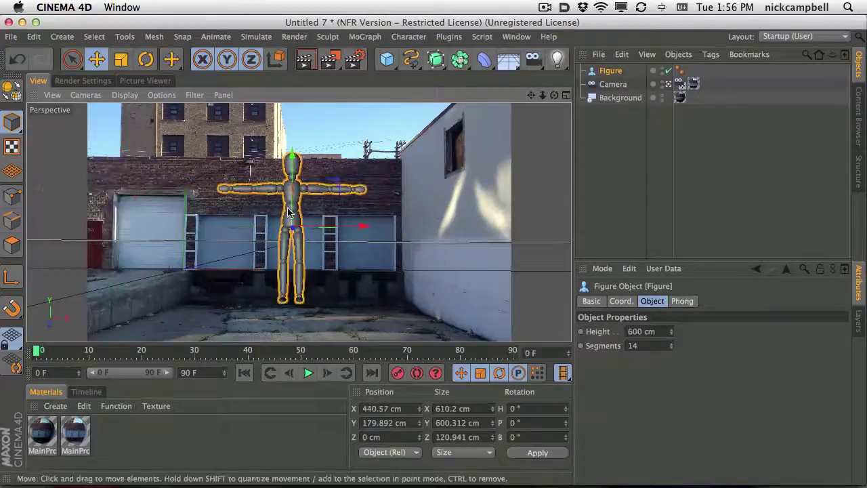
mouse_move(299, 169)
mouse_down()
mouse_move(299, 130)
mouse_move(299, 180)
mouse_move(298, 160)
mouse_up()
drag(338, 218, 355, 216)
click(624, 75)
key(BackSpace)
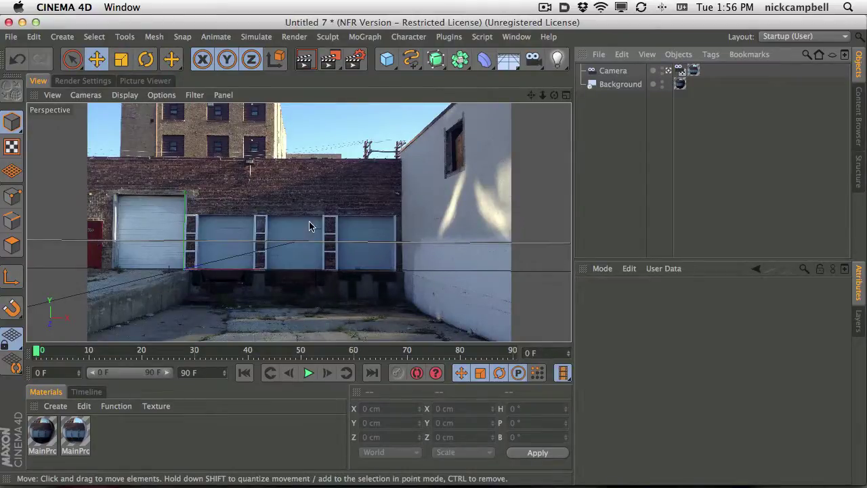
Add a plane oriented to -Z and fit it over the brick wall, about 1294 cm wide and 446 cm high.
click(387, 59)
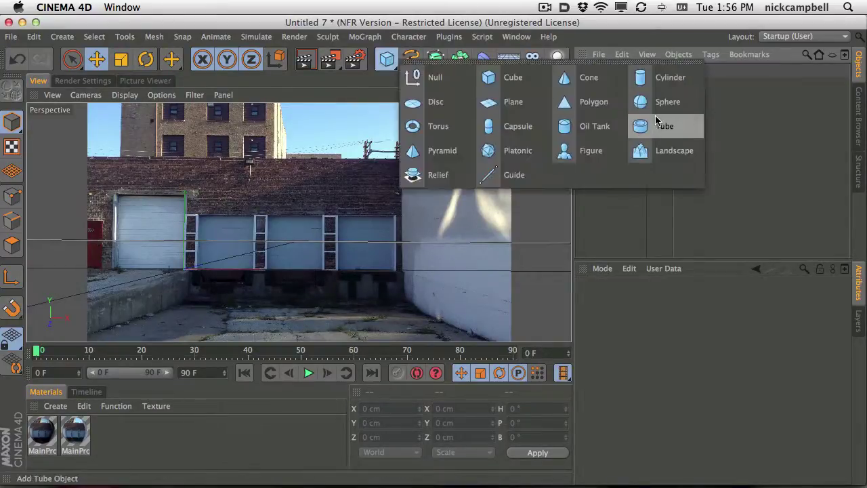
click(516, 103)
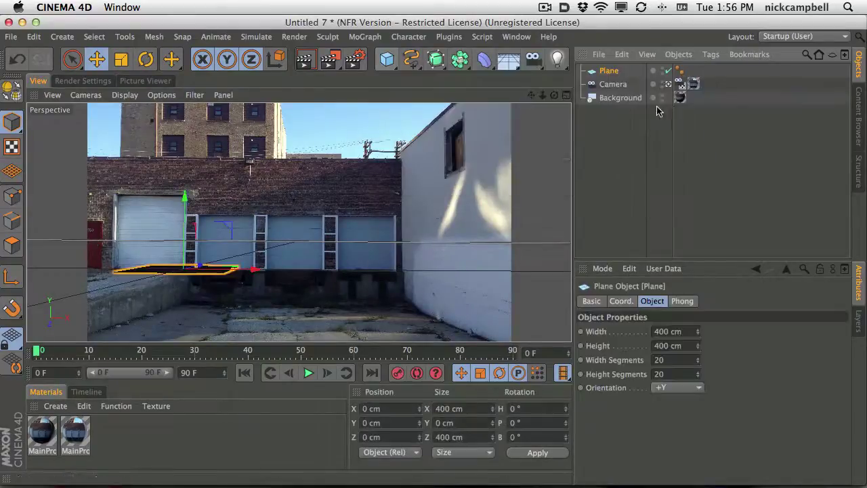
click(670, 389)
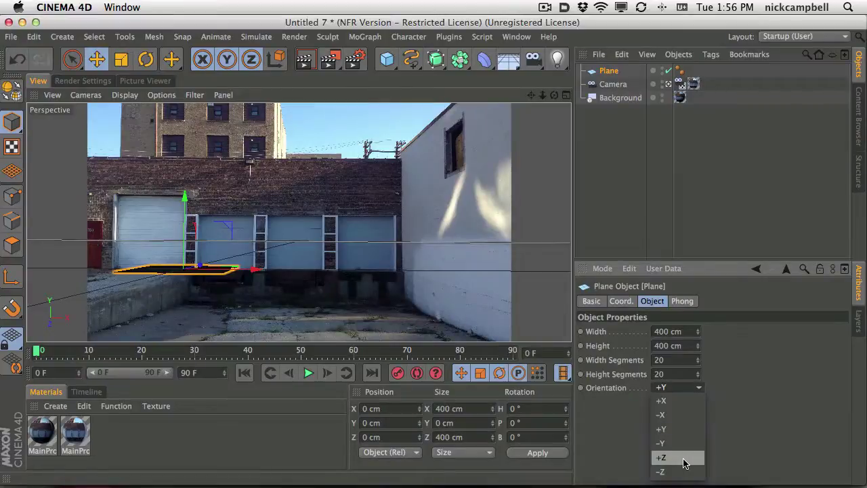
click(685, 464)
click(663, 389)
click(685, 470)
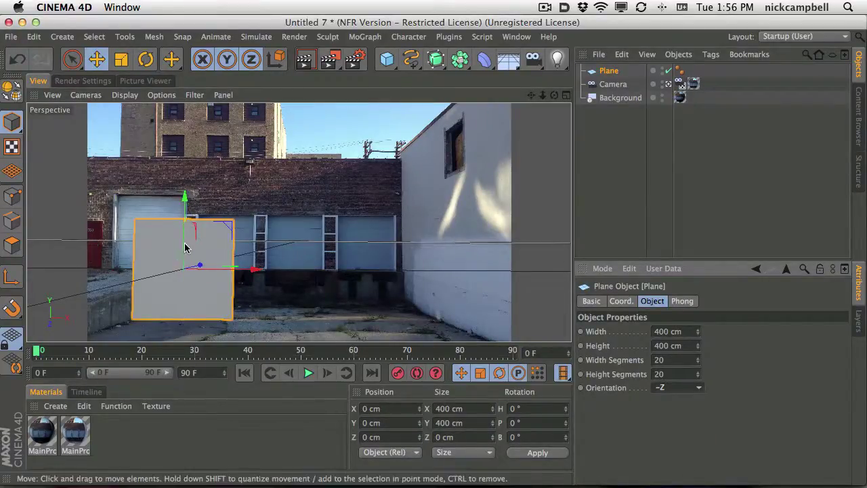
drag(183, 244, 189, 173)
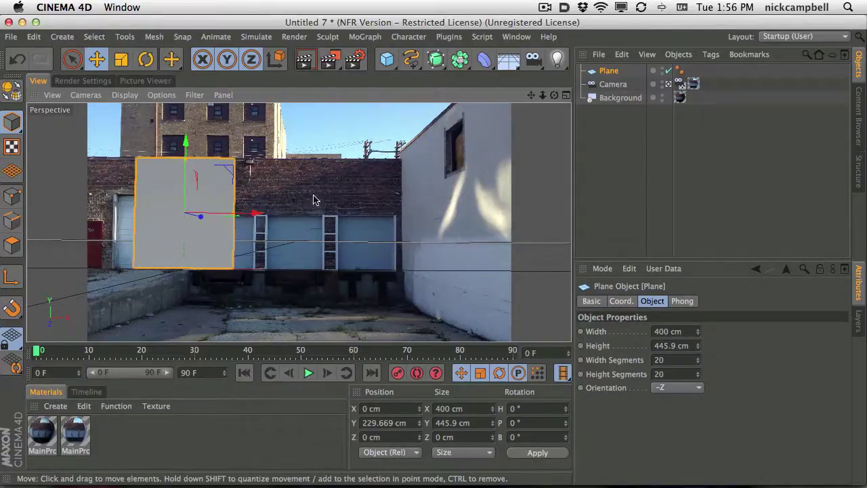
drag(235, 216, 302, 220)
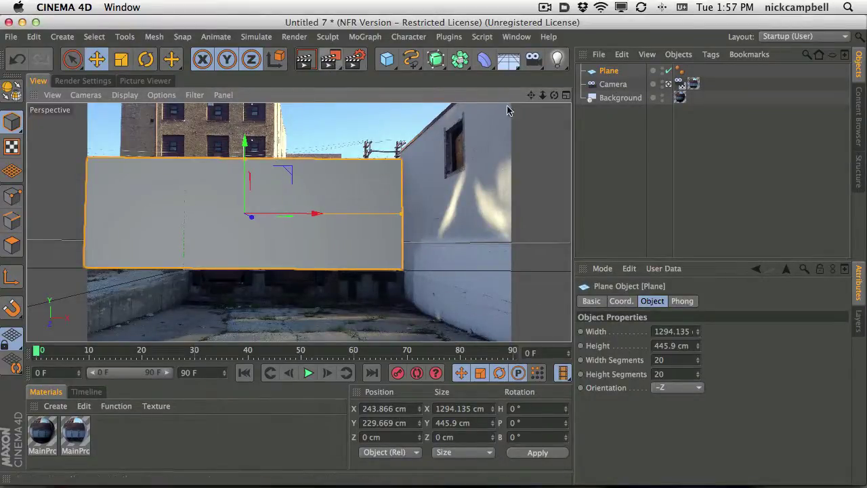
Place the plane under a new null and put the camera-mapped MainProjection2 texture tag on the null.
click(694, 86)
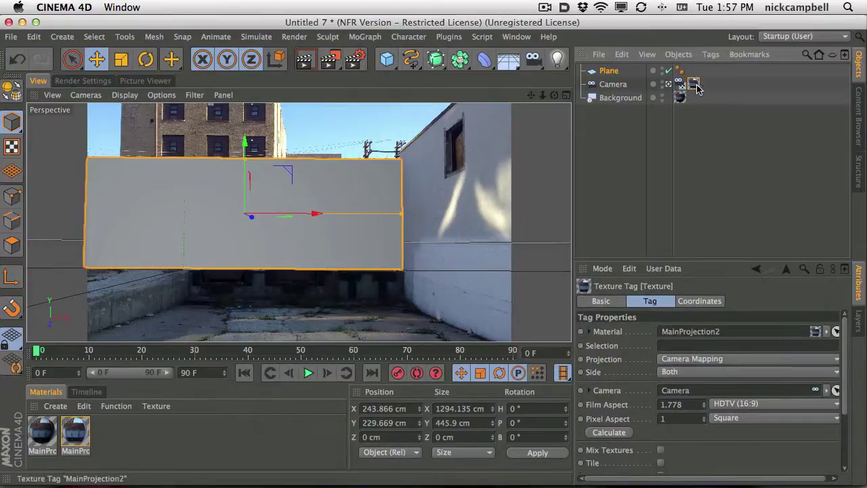
drag(698, 90, 609, 71)
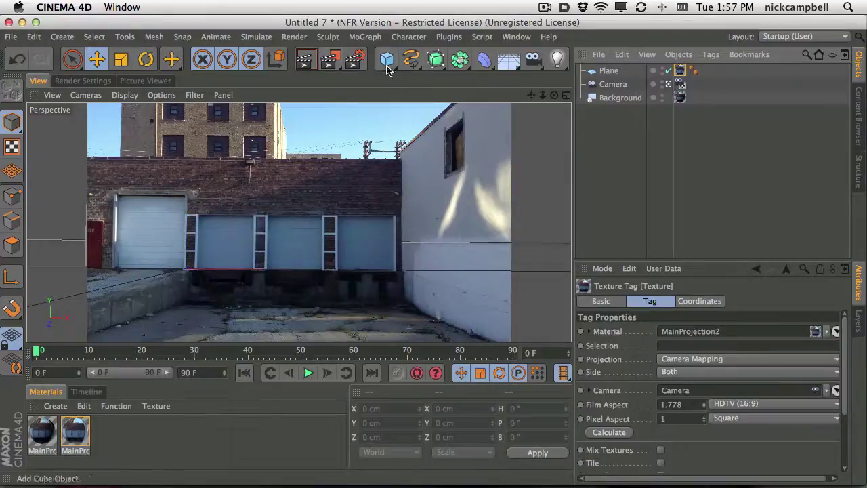
drag(386, 59, 426, 73)
drag(679, 84, 608, 71)
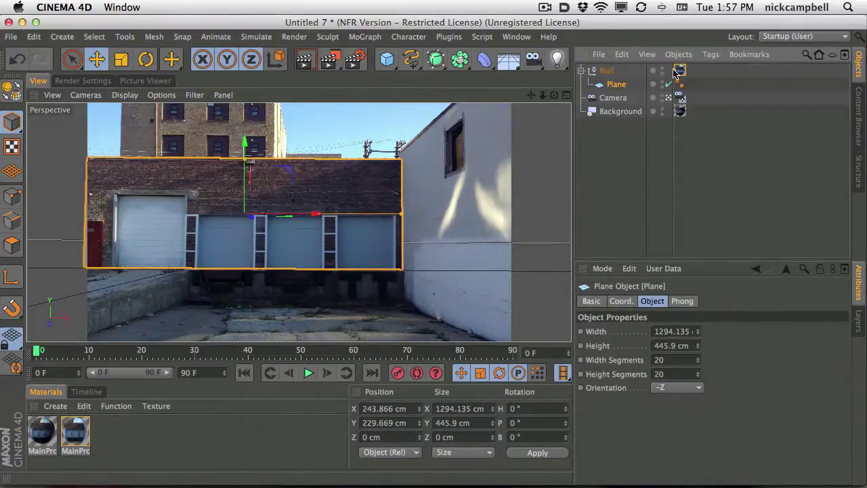
Examine the projection on the plane from outside the calibrated camera, and return to the camera's view.
click(669, 98)
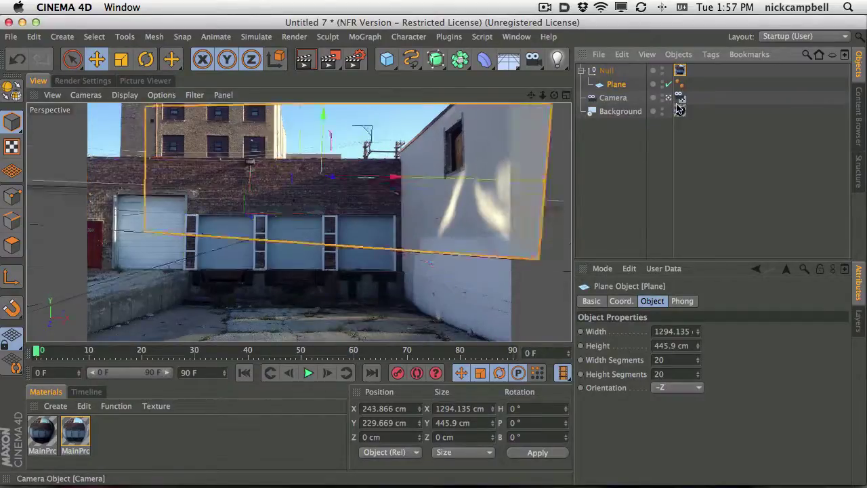
drag(430, 194, 391, 243)
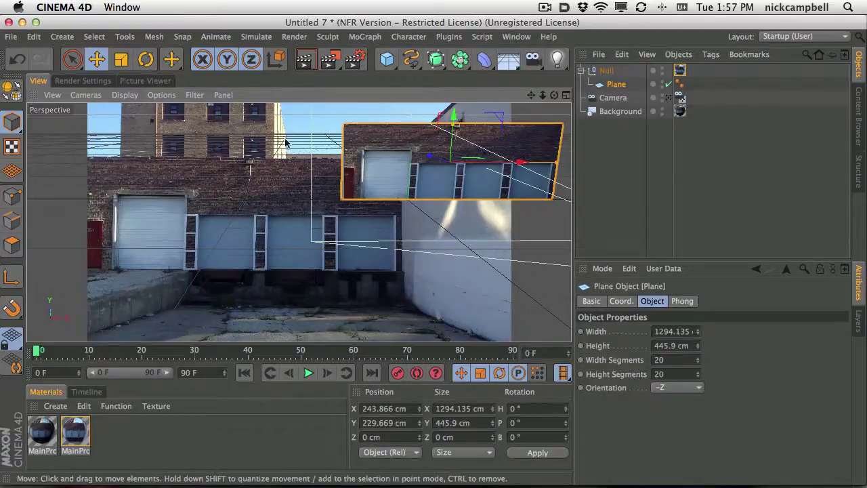
click(441, 235)
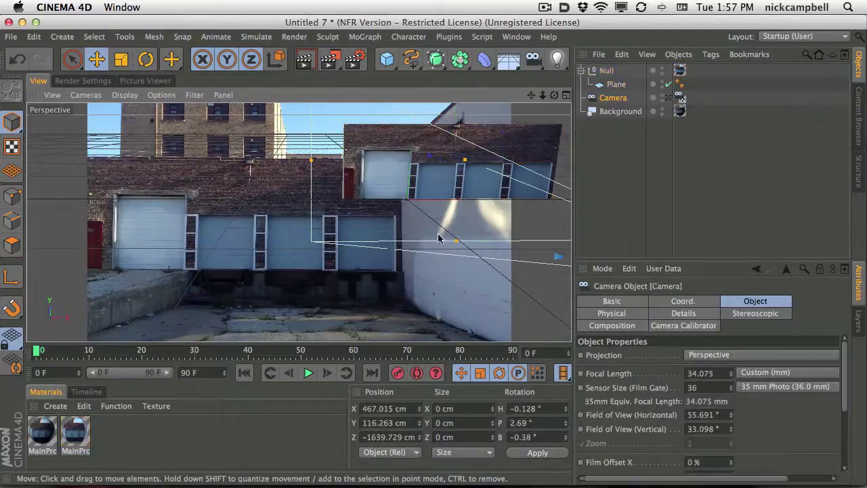
alt+drag(438, 196, 441, 225)
click(667, 99)
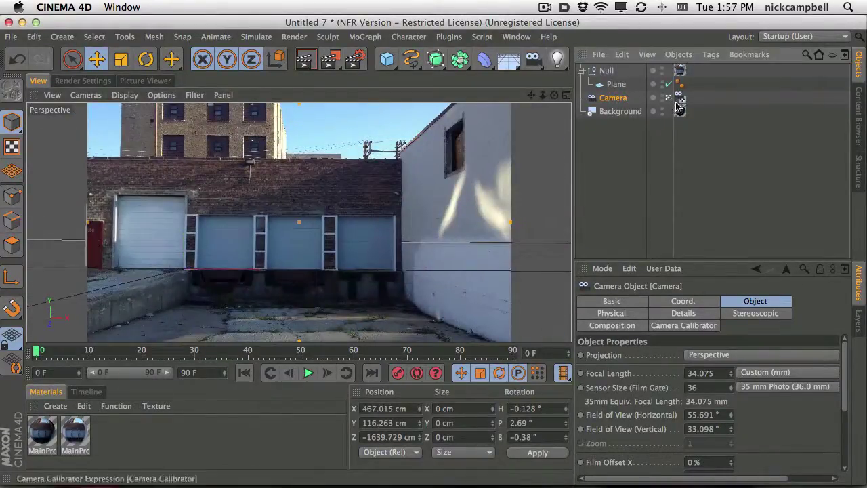
Reduce the brick wall plane to 1 width segment and 1 height segment, and make it editable.
click(616, 84)
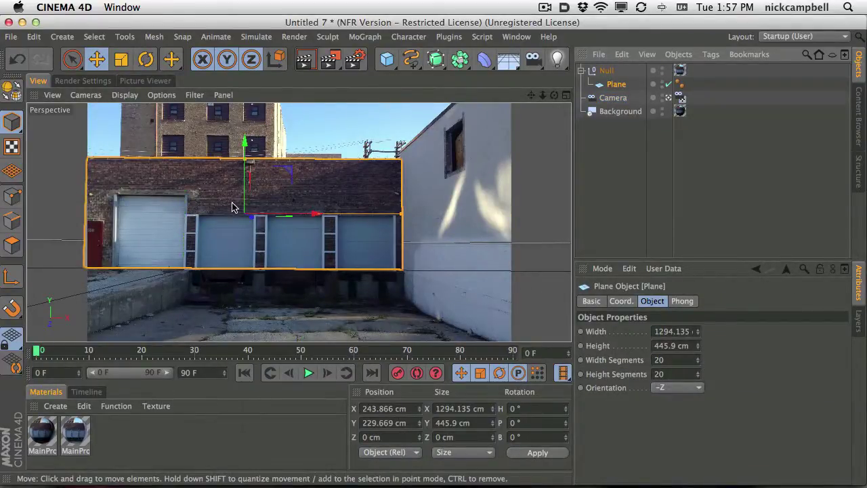
key(c)
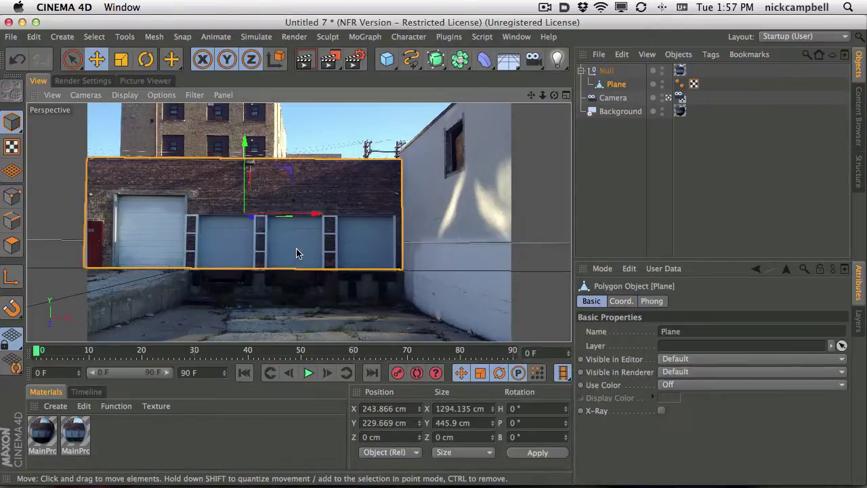
key(super+z)
click(667, 360)
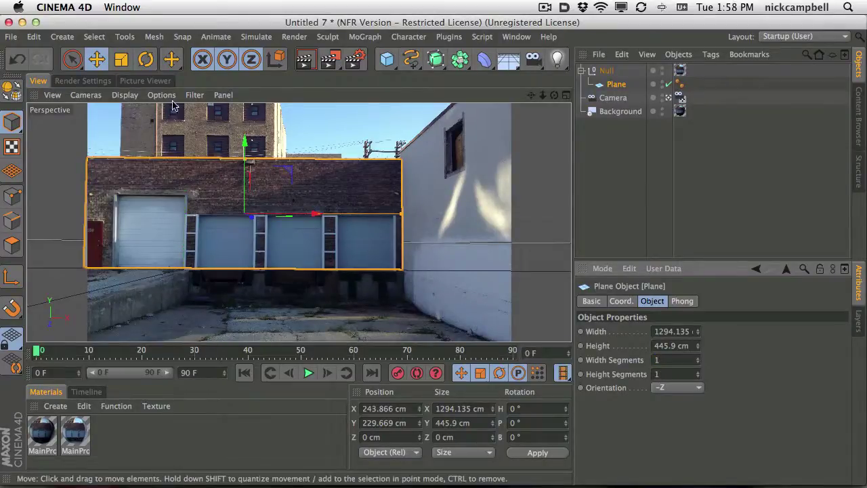
key(c)
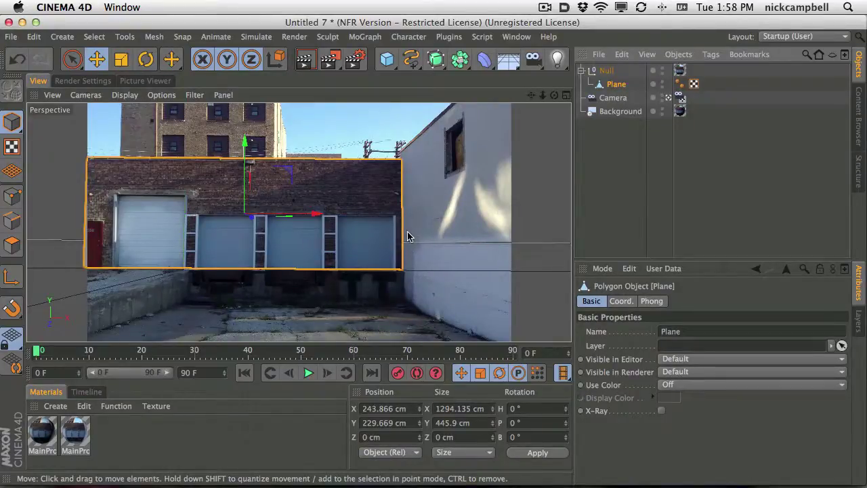
click(354, 143)
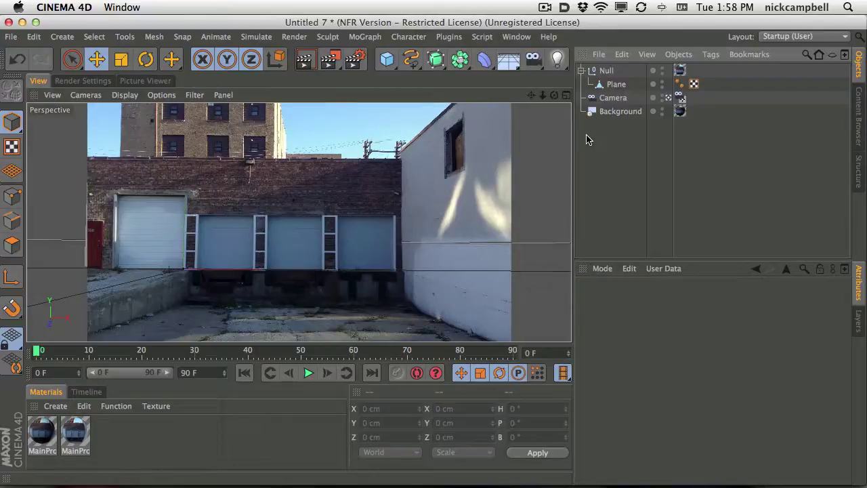
click(616, 84)
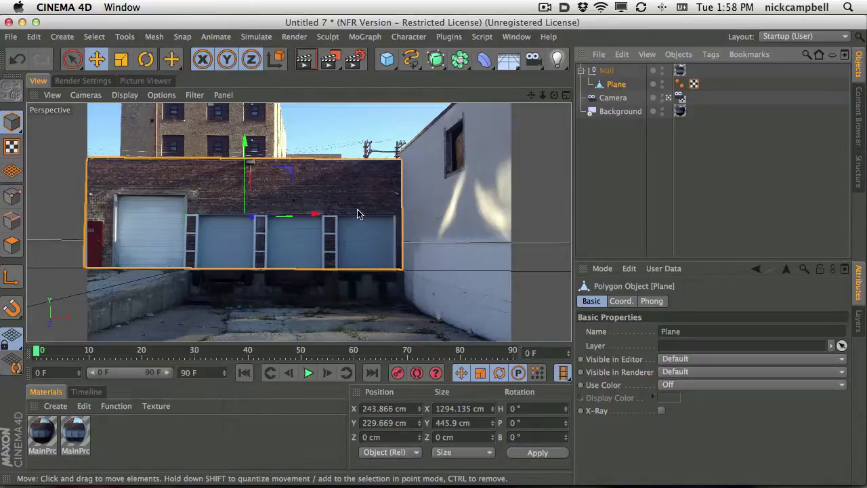
click(618, 145)
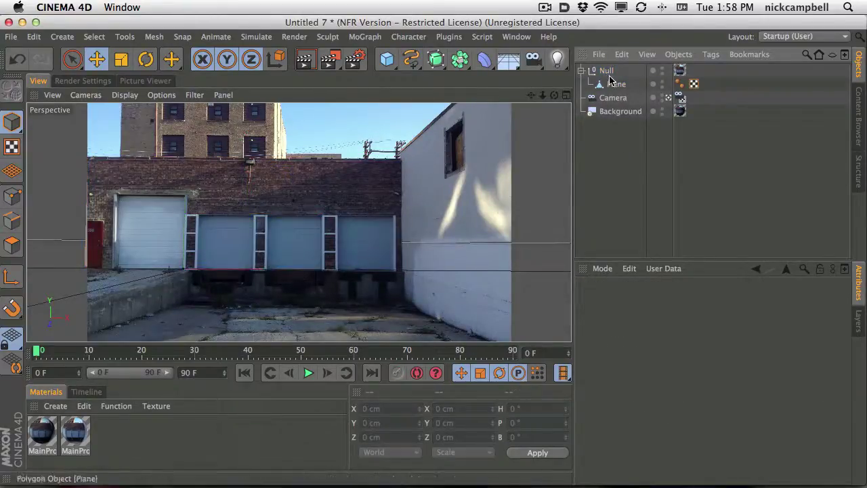
Select the wall plane, consult the modeling shortcuts note in Notational Velocity, and return to Cinema 4D.
click(617, 84)
key(super+Tab)
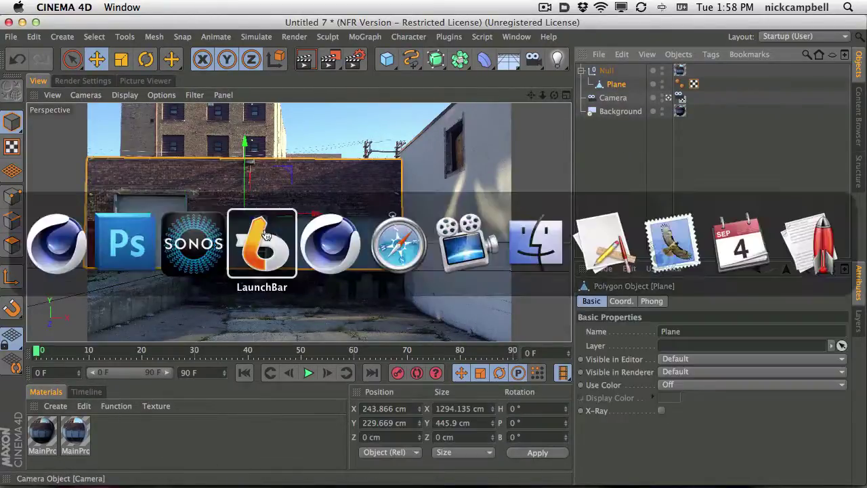
key(super+Tab)
key(super+Tab)
key(super+Tab)
key(super+Tab)
key(super+Tab)
key(super+Tab)
key(super+Tab)
key(super+Tab)
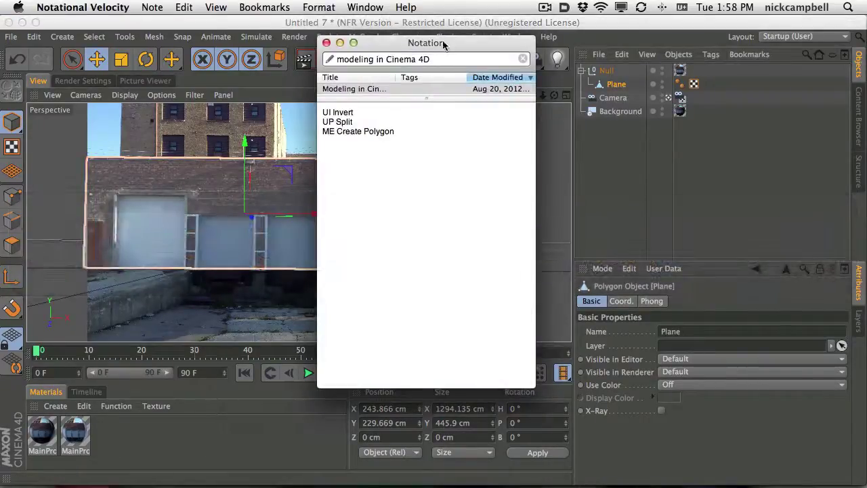
drag(444, 45, 766, 40)
click(268, 151)
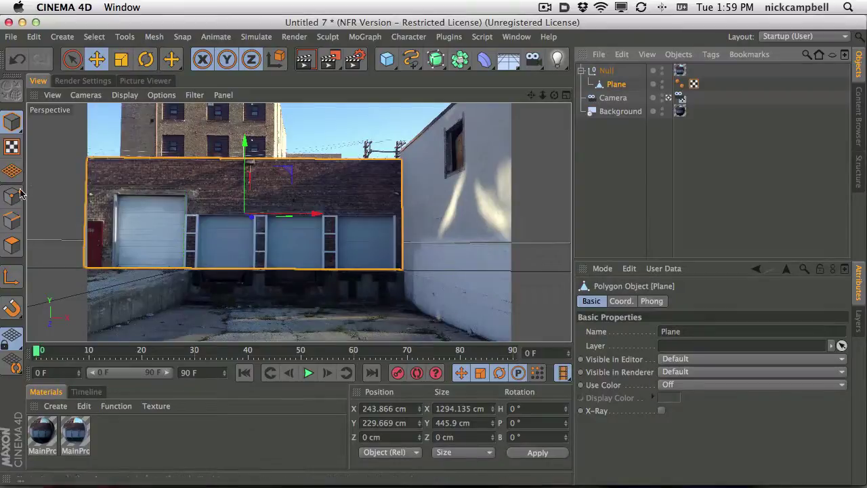
Raise the wall plane's top edge to about Y 229 cm so it meets the top of the brick wall.
click(12, 247)
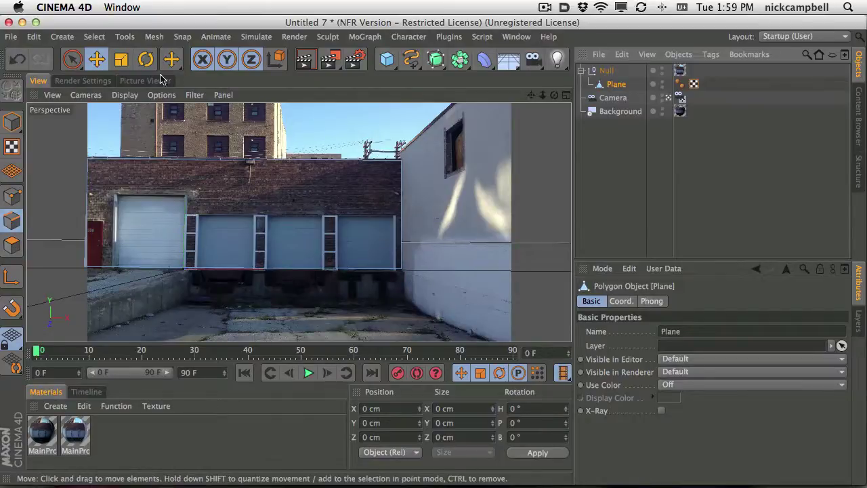
click(72, 60)
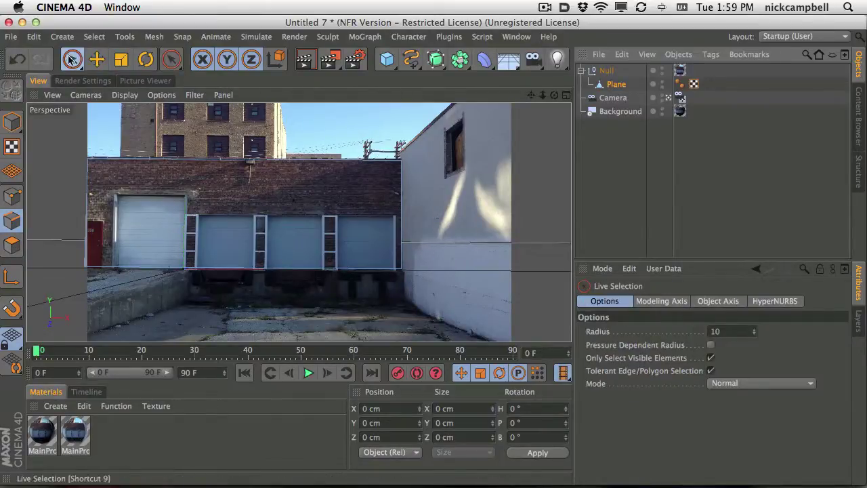
click(250, 152)
click(250, 159)
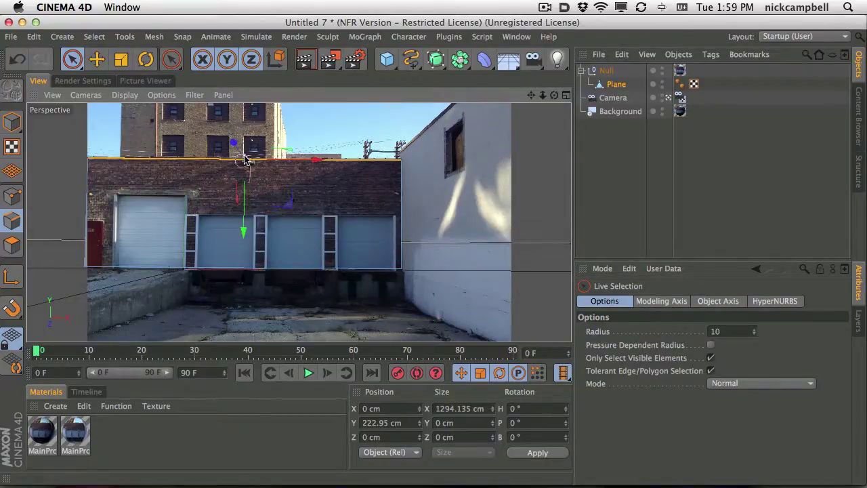
mouse_move(244, 215)
mouse_down()
mouse_move(245, 201)
mouse_move(245, 225)
mouse_up()
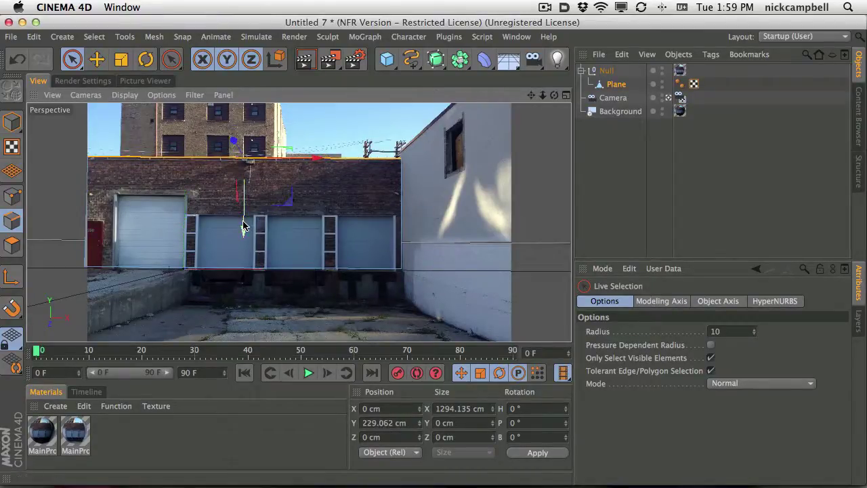
Show the plane's top edge in a maximized front view and switch that view's display to Gouraud Shading.
click(565, 95)
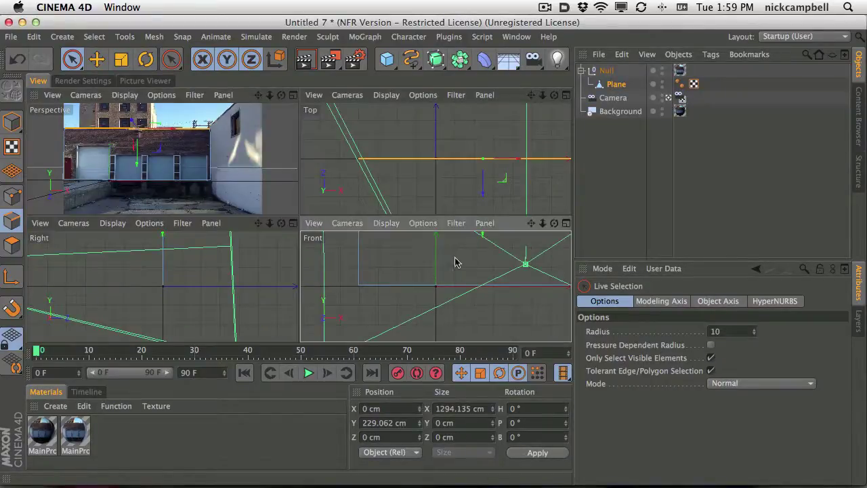
click(567, 223)
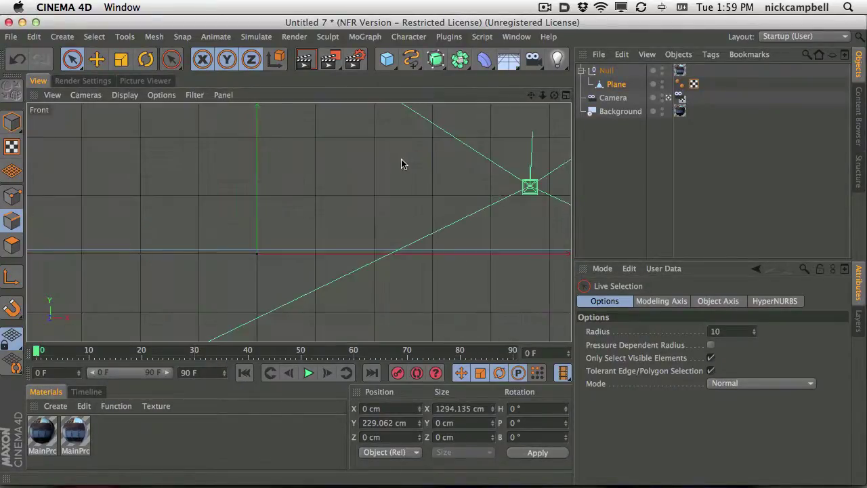
alt+middle_drag(401, 163, 401, 224)
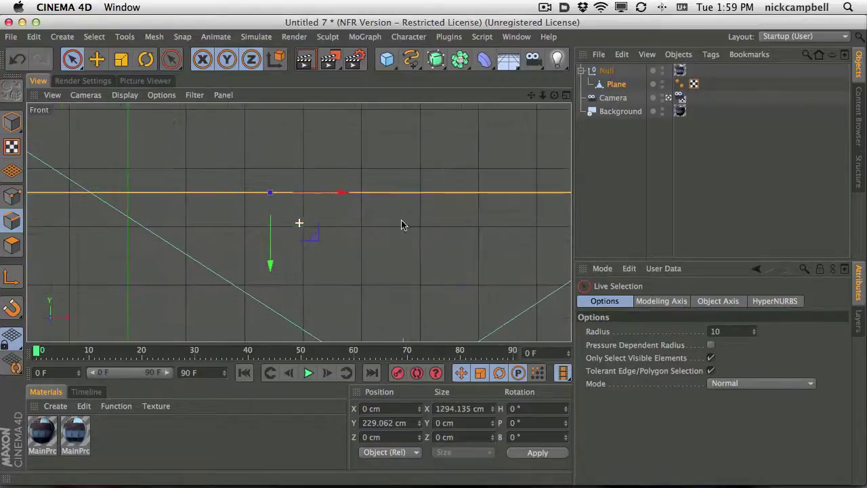
click(160, 97)
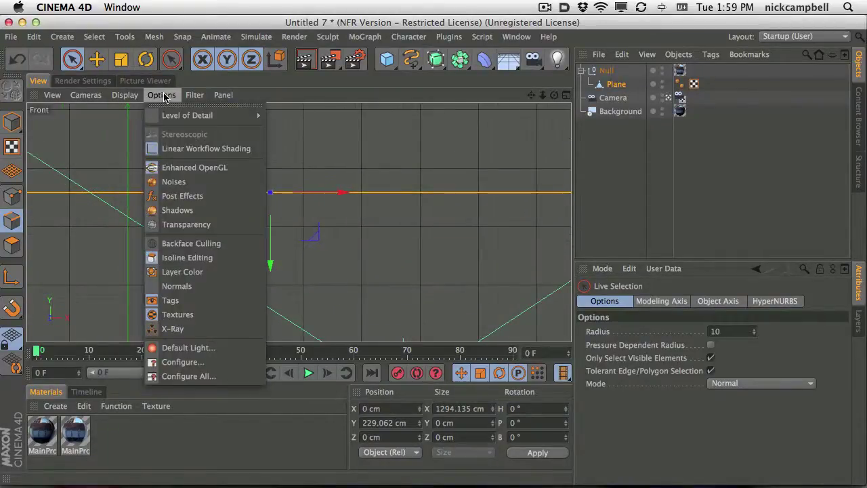
mouse_move(158, 116)
mouse_move(127, 97)
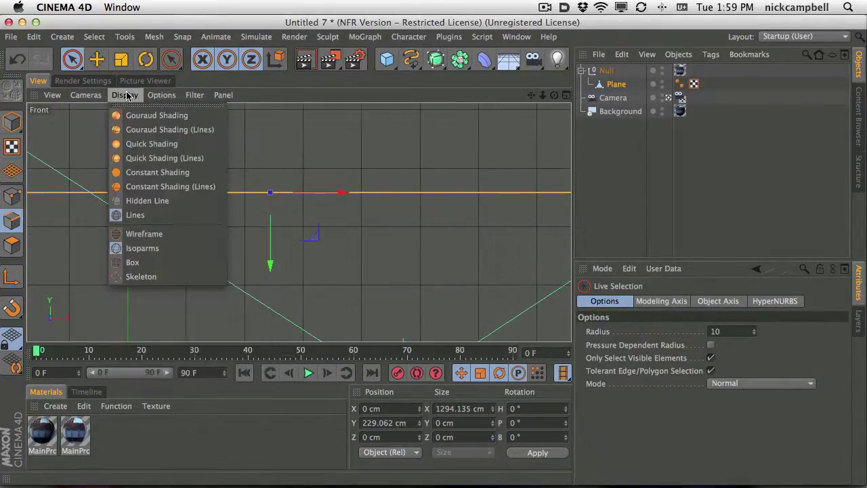
click(139, 119)
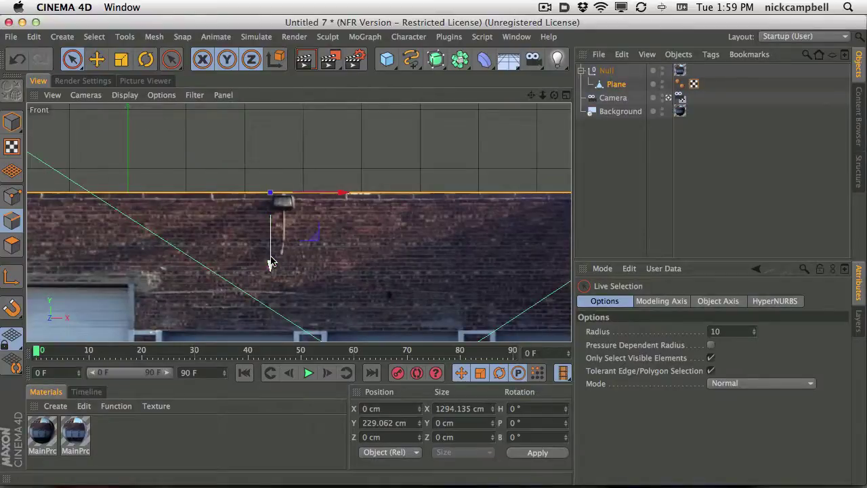
mouse_move(271, 253)
mouse_down()
mouse_move(271, 246)
mouse_move(271, 264)
mouse_move(271, 255)
mouse_up()
Lower the plane's bottom edge to about Y -232 cm, just below the garage doors, and return to the perspective view.
alt+middle_drag(352, 262, 355, 186)
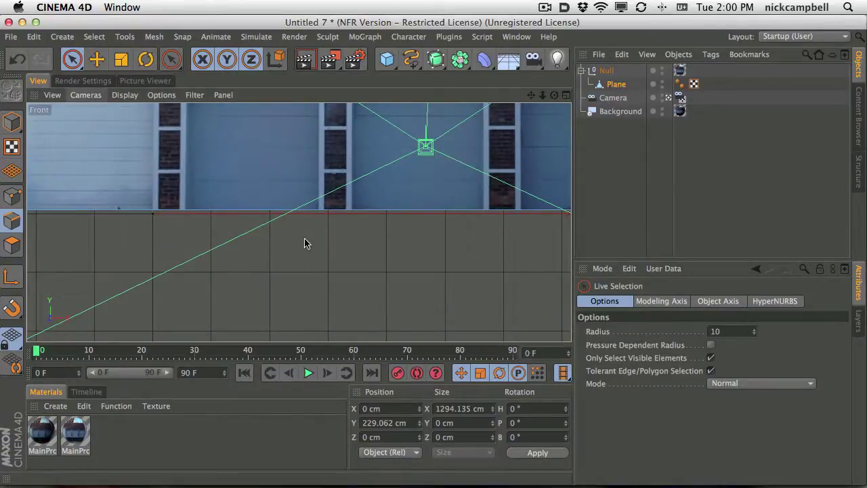
click(313, 209)
mouse_move(295, 176)
mouse_down()
mouse_move(296, 187)
mouse_move(302, 179)
mouse_up()
alt+middle_drag(305, 178, 478, 240)
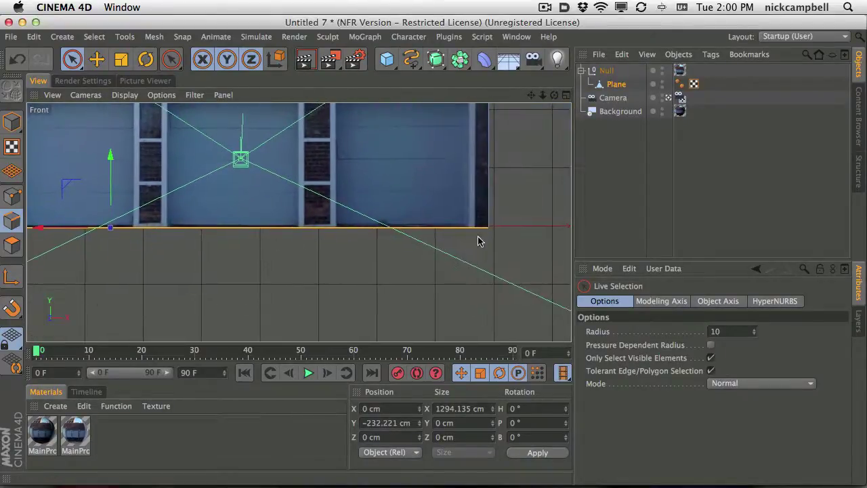
alt+middle_drag(459, 178, 470, 290)
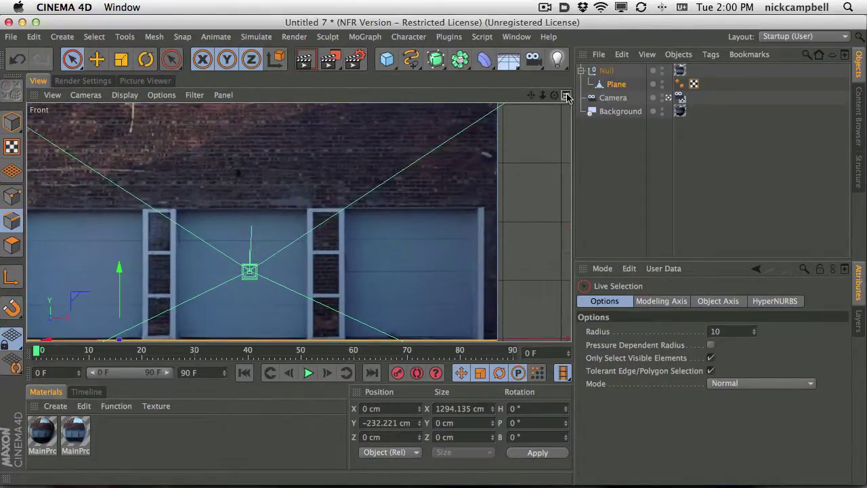
click(567, 95)
click(293, 96)
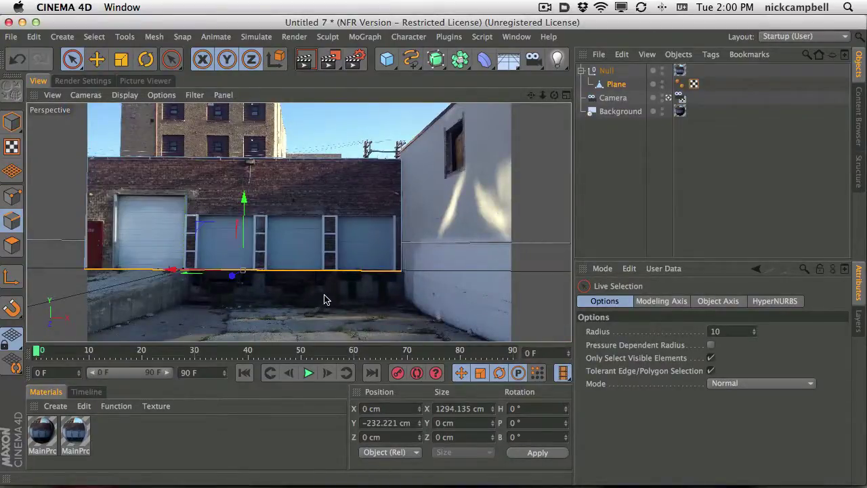
In the front view, knife-cut the plane's polygon vertically along both sides of the rightmost blue garage door.
click(11, 251)
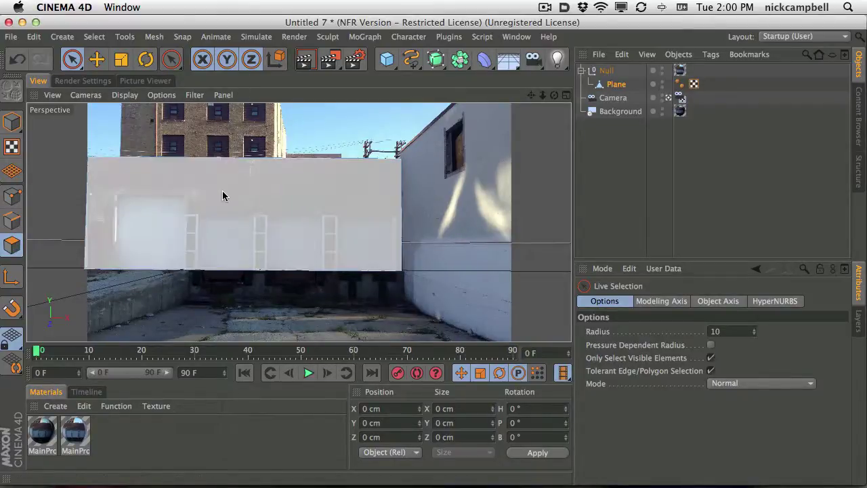
key(k)
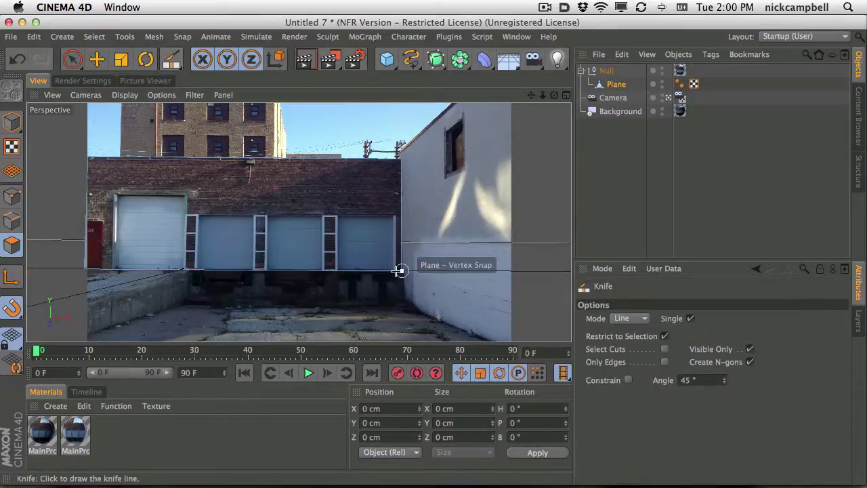
click(566, 96)
click(566, 225)
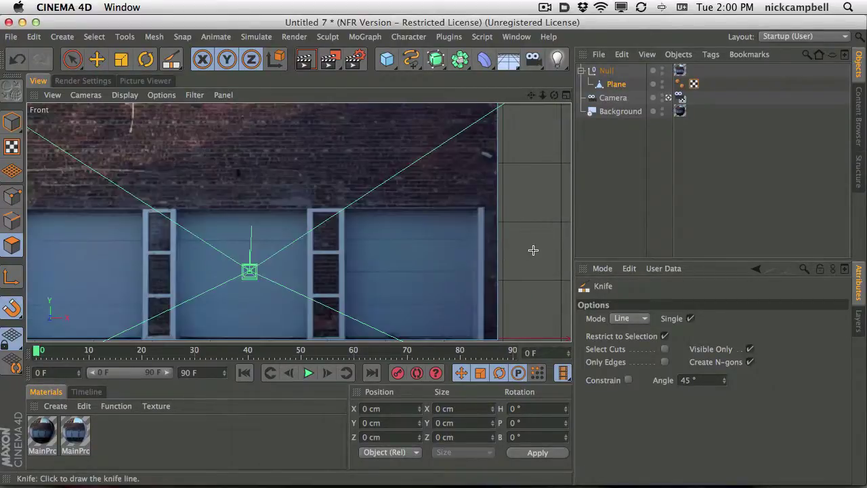
scroll(515, 252, down, 3)
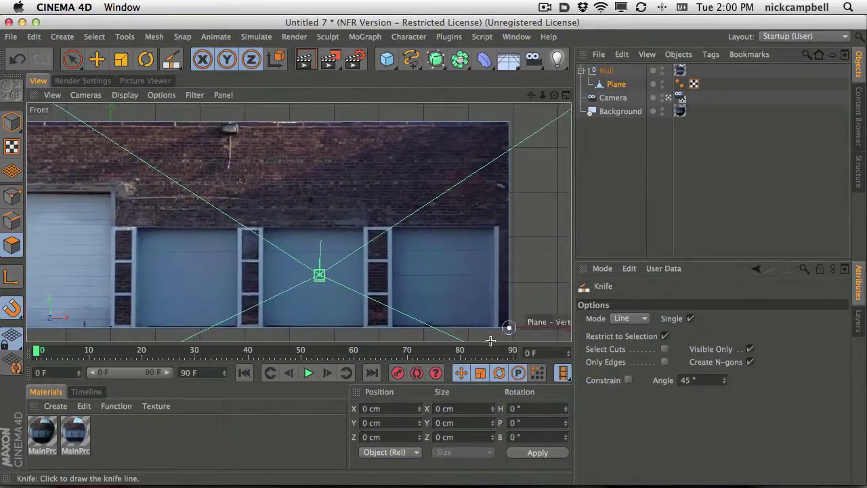
drag(494, 325, 493, 112)
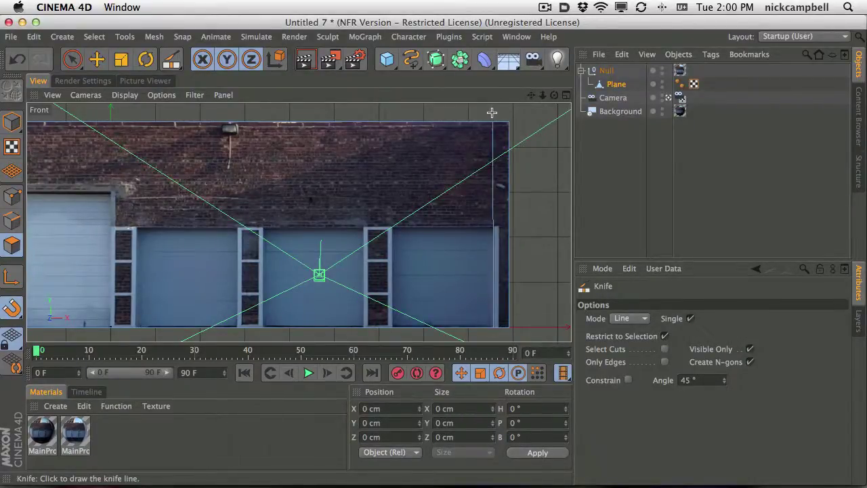
drag(391, 329, 391, 107)
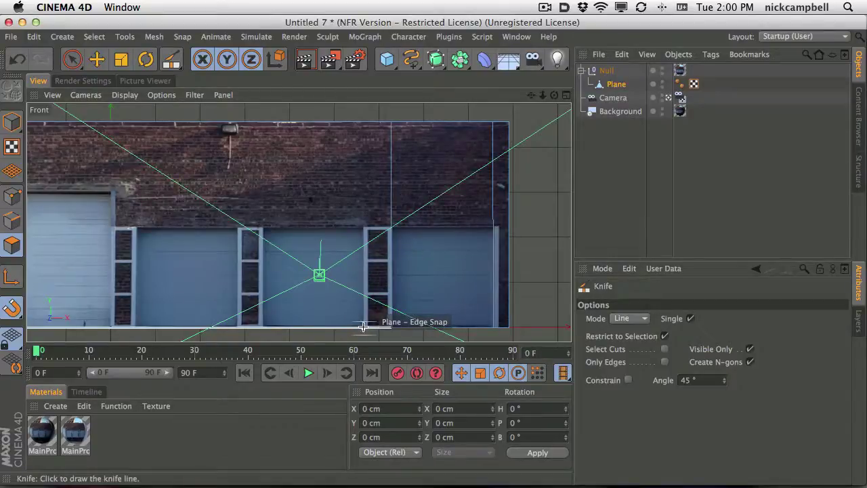
Cut the plane vertically along both sides of the middle blue door, the left blue door's left side and the white door's right side.
drag(364, 327, 364, 88)
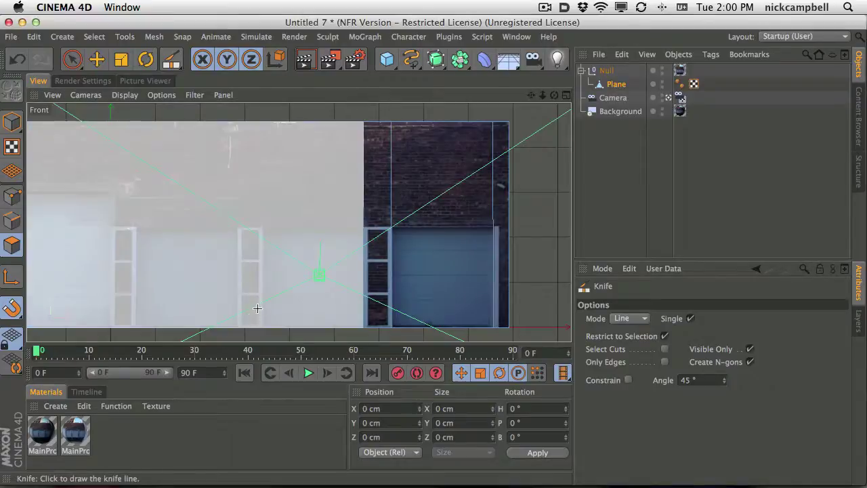
drag(262, 328, 263, 97)
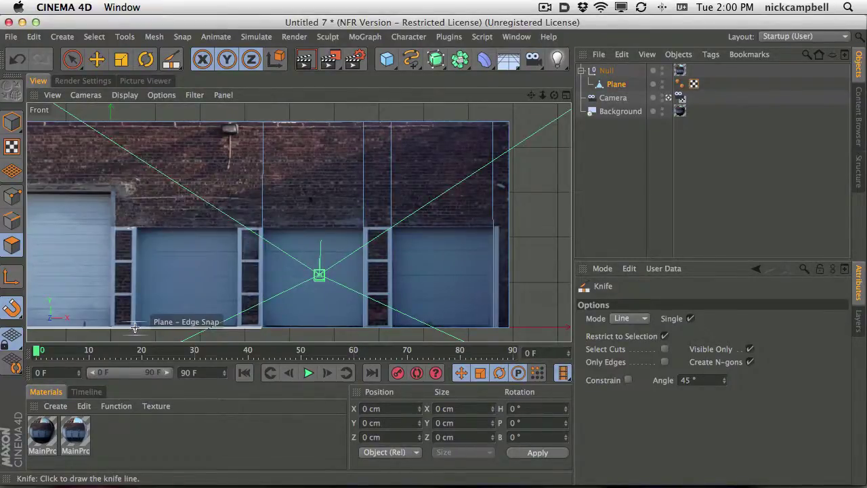
drag(135, 328, 137, 107)
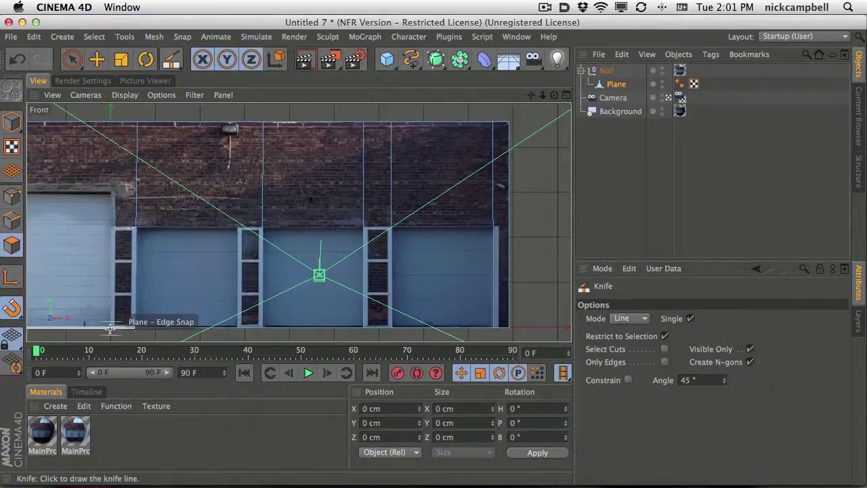
drag(111, 327, 111, 106)
key(space)
drag(106, 199, 305, 200)
key(space)
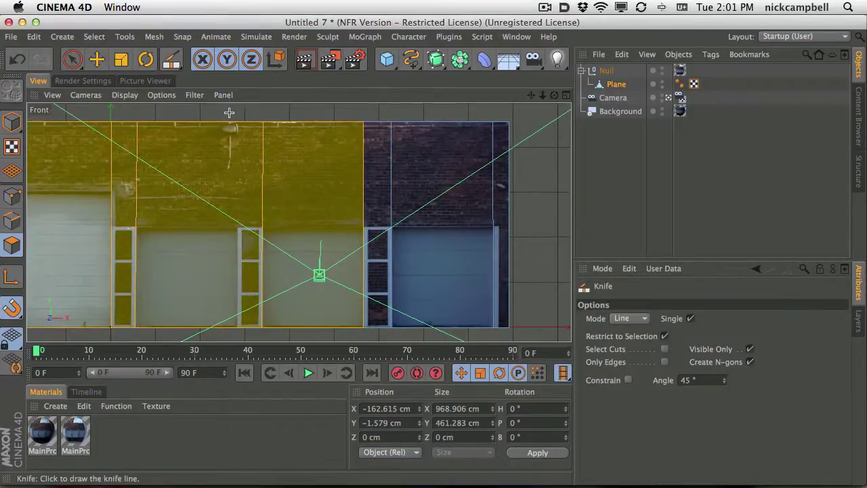
scroll(300, 223, up, 3)
scroll(151, 196, down, 3)
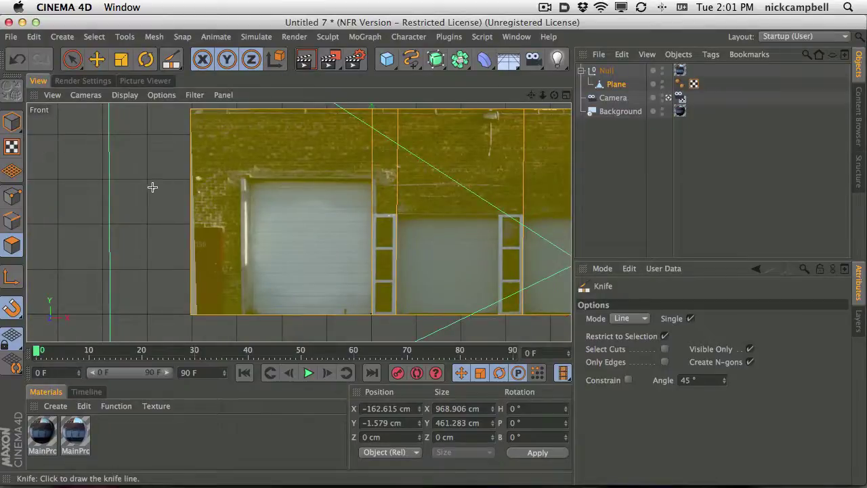
key(ctrl+z)
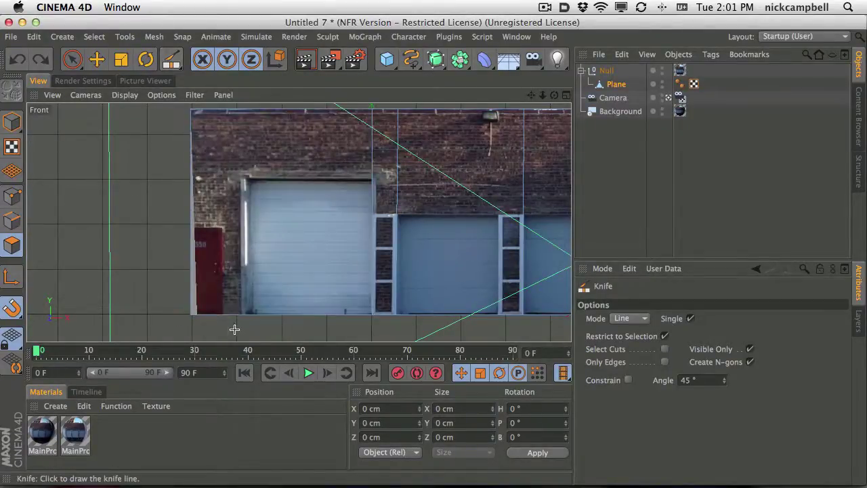
Knife-cut the plane along the white garage door's left side and top, and horizontally along the tops of the three blue doors.
drag(244, 314, 246, 85)
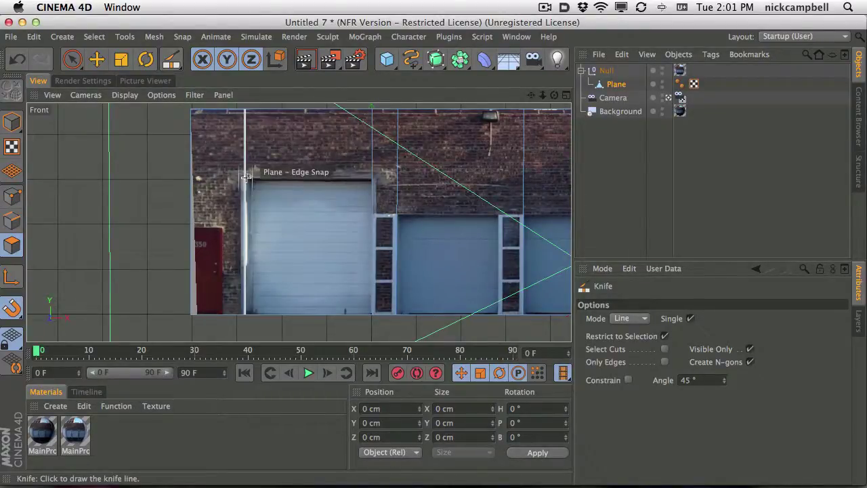
mouse_move(246, 177)
mouse_down()
mouse_move(382, 177)
mouse_move(373, 177)
mouse_up()
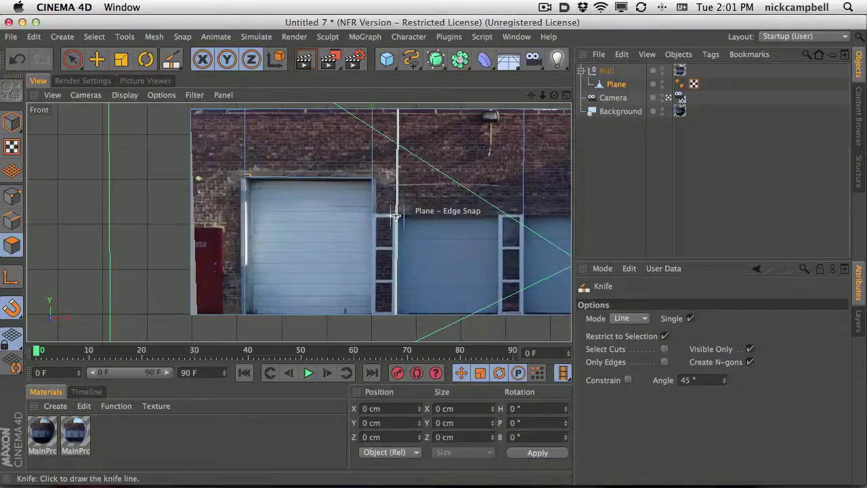
drag(396, 215, 615, 217)
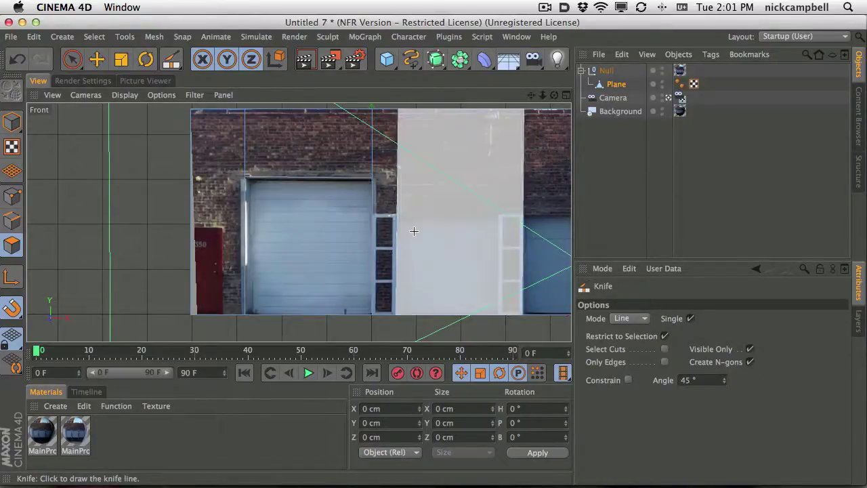
scroll(437, 229, down, 3)
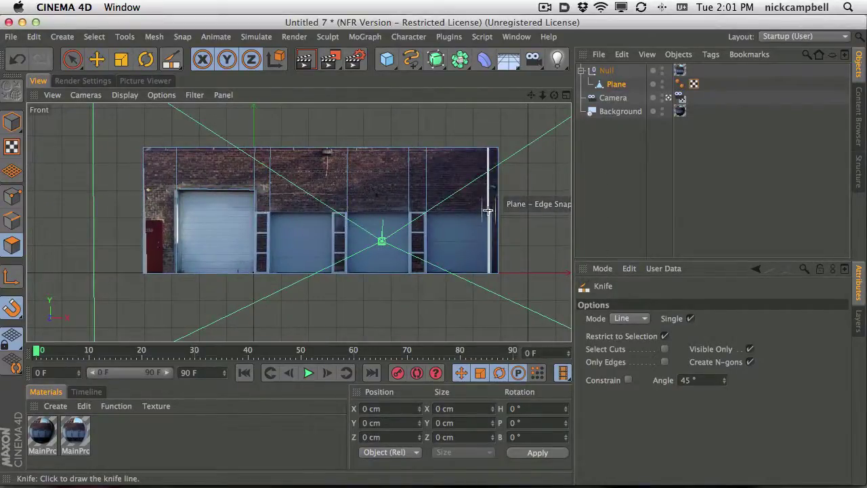
mouse_move(487, 212)
mouse_down()
mouse_move(278, 197)
mouse_move(270, 213)
mouse_up()
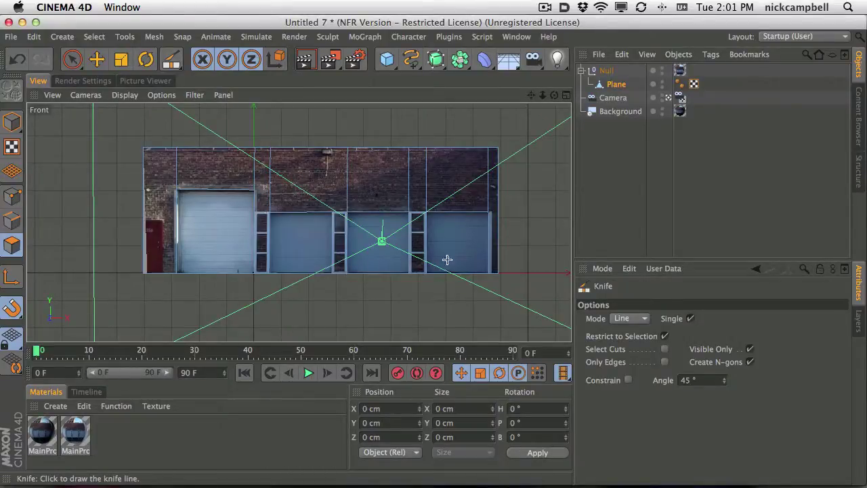
scroll(328, 252, up, 2)
scroll(358, 242, up, 5)
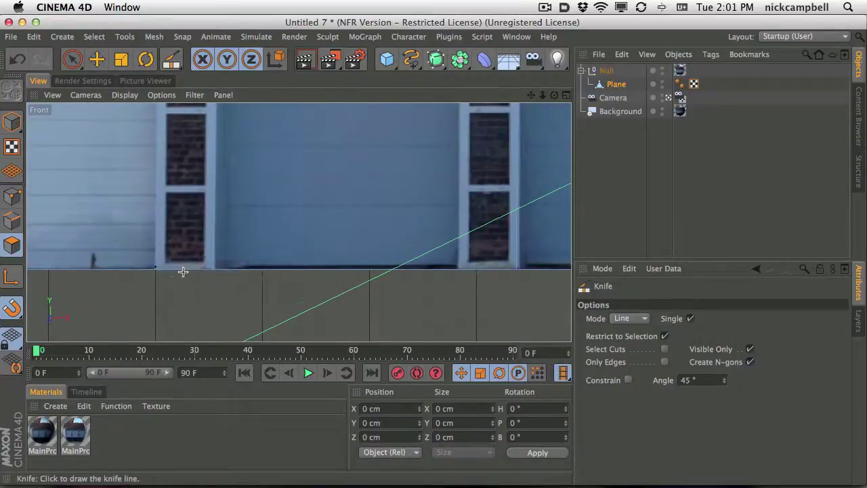
Knife-cut the plane vertically through the pillar between the white door and the leftmost blue door, in line with the concrete ramp's edge.
mouse_move(185, 268)
mouse_down()
mouse_move(194, 58)
mouse_move(183, 35)
mouse_up()
scroll(183, 215, down, 3)
scroll(131, 244, down, 4)
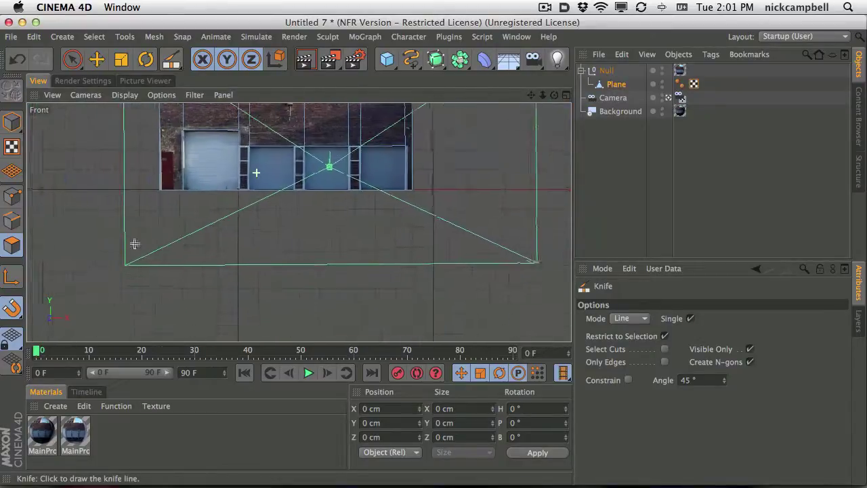
middle_click(540, 105)
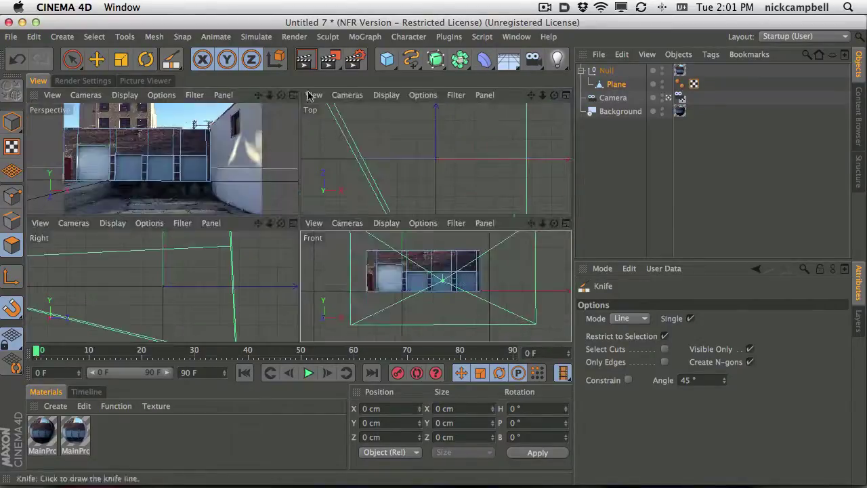
middle_click(223, 197)
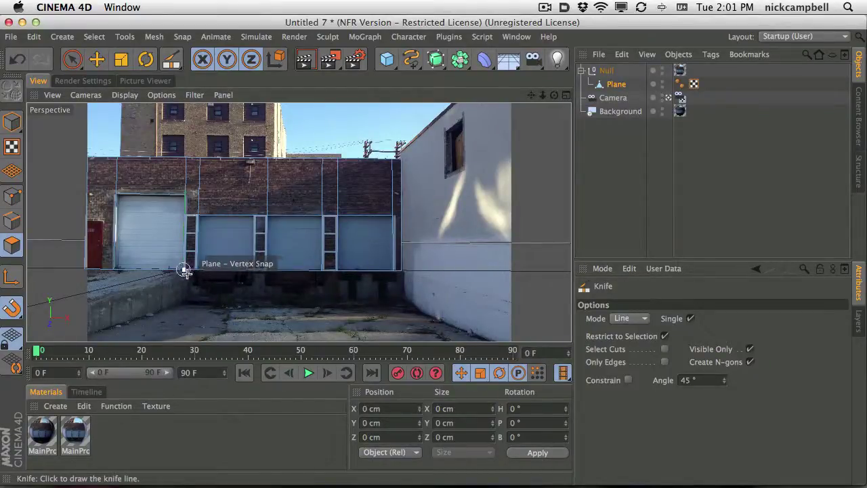
click(189, 270)
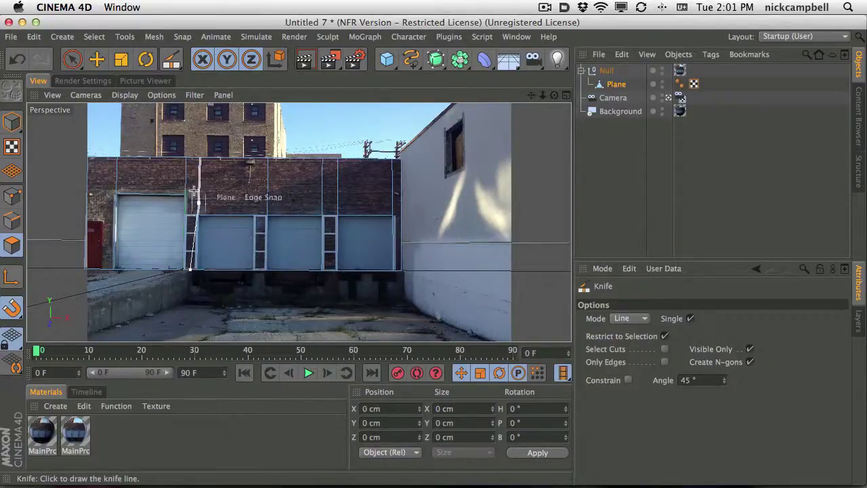
click(194, 93)
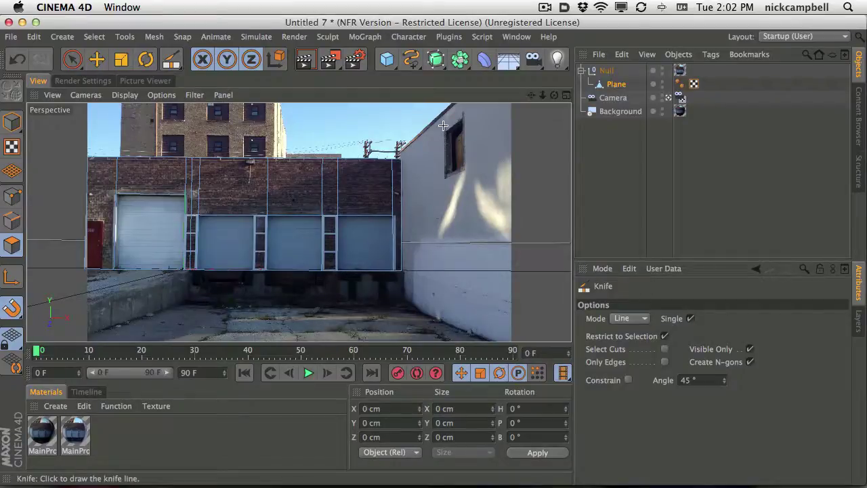
Select only the plane's bottom edges from the new pillar cut to the corner at the white building, leaving out all vertical edges.
click(14, 221)
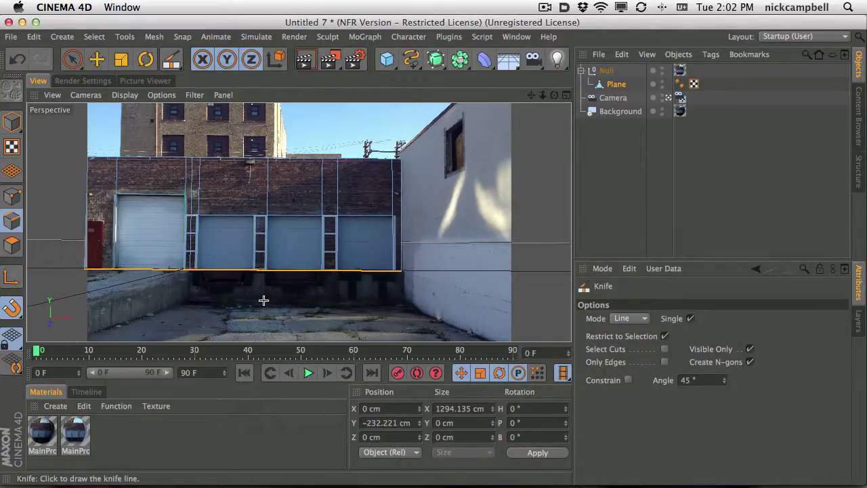
click(72, 59)
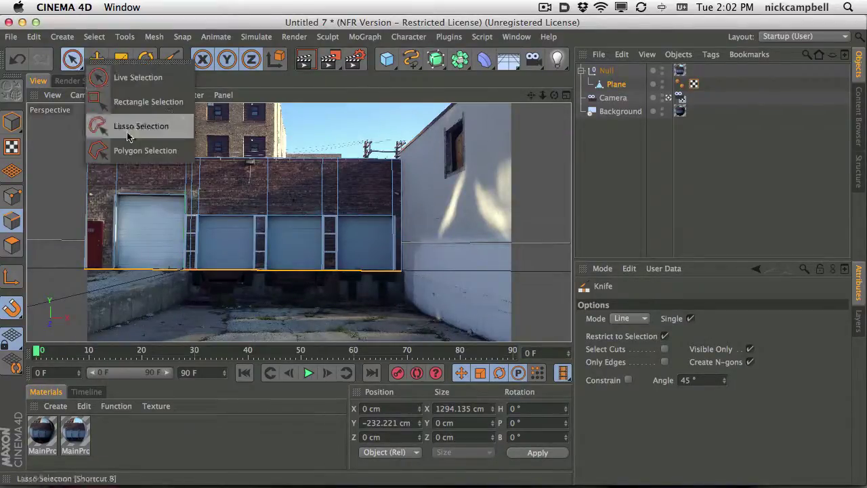
click(196, 300)
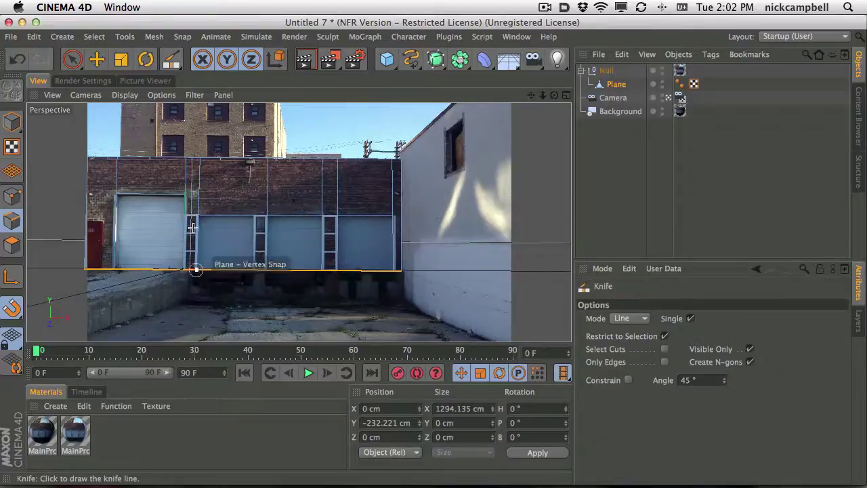
click(71, 59)
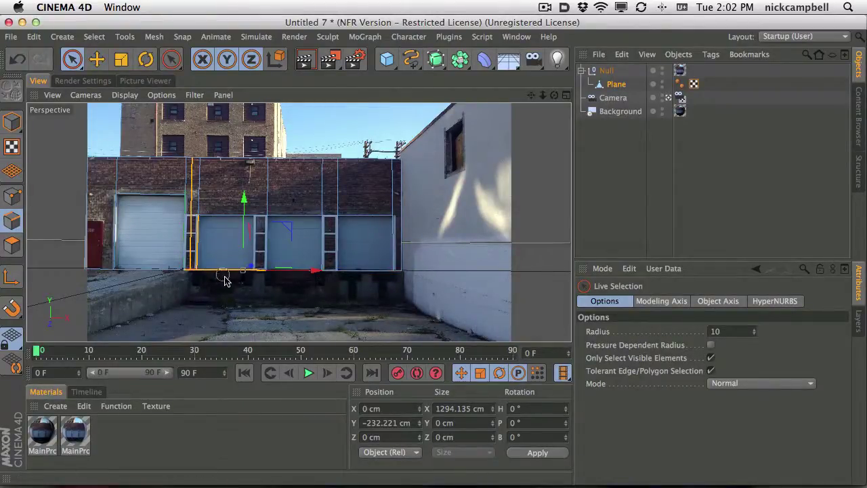
click(195, 276)
mouse_move(195, 276)
mouse_down()
mouse_move(410, 273)
mouse_move(393, 287)
mouse_move(402, 287)
mouse_up()
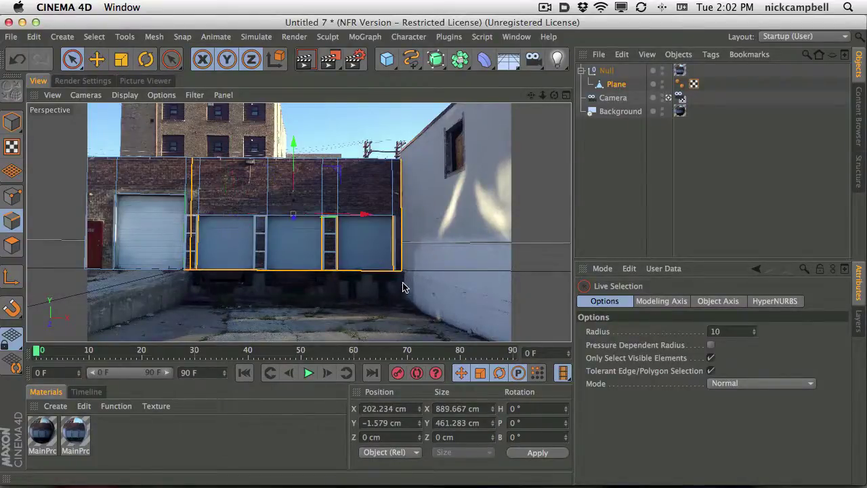
click(370, 245)
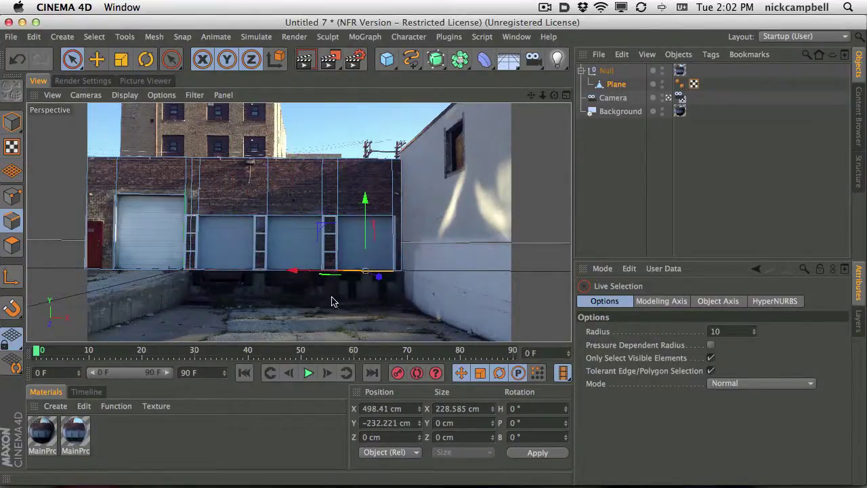
mouse_move(194, 294)
mouse_down()
mouse_move(209, 273)
mouse_move(384, 276)
mouse_up()
click(523, 287)
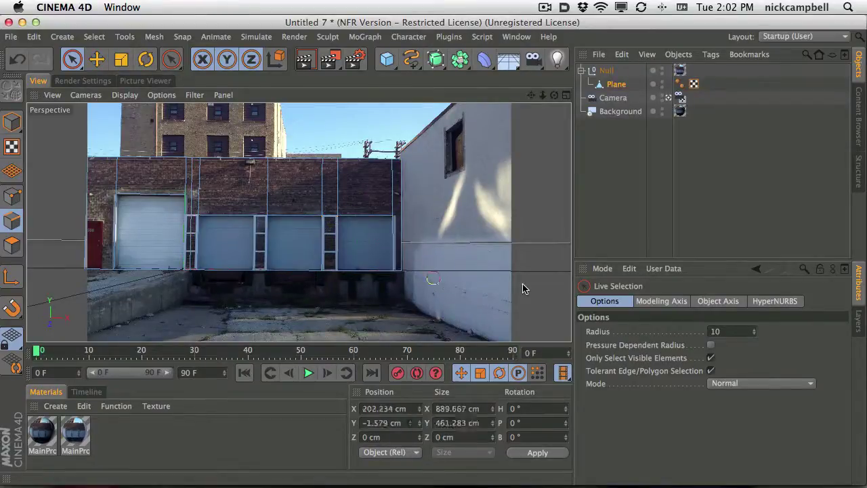
mouse_move(194, 294)
mouse_down()
mouse_move(255, 279)
mouse_move(393, 273)
mouse_move(383, 283)
mouse_move(417, 281)
mouse_up()
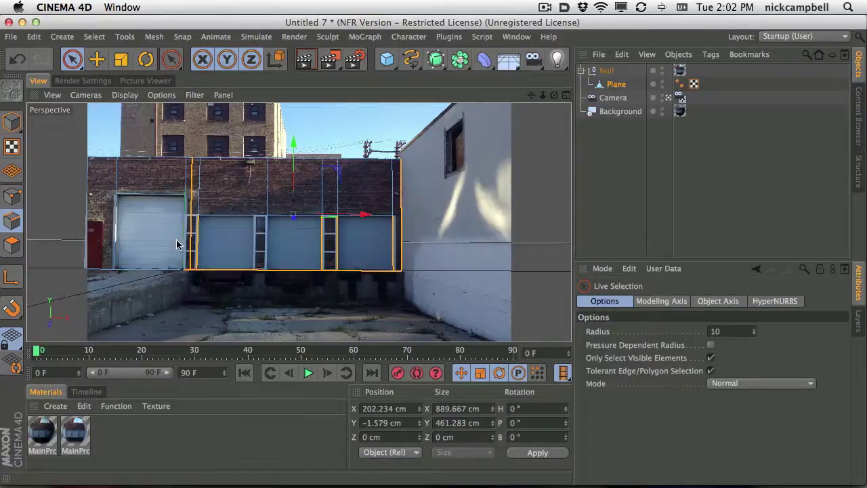
ctrl+drag(177, 240, 388, 238)
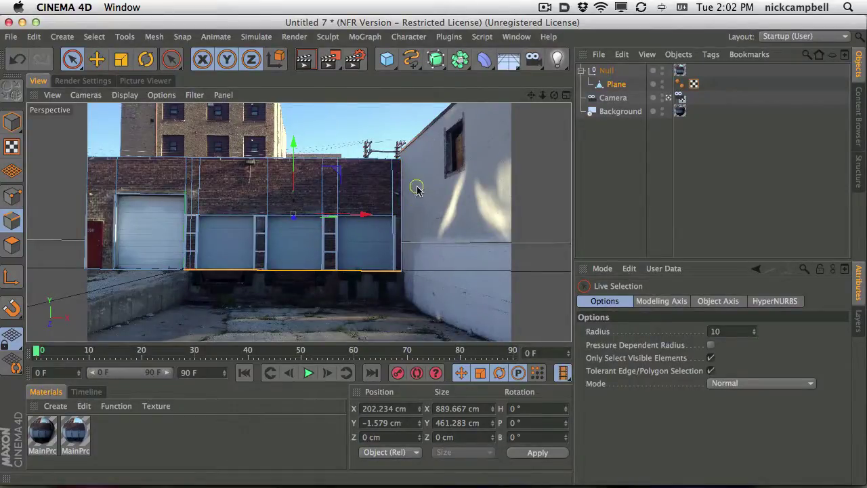
ctrl+drag(175, 275, 177, 319)
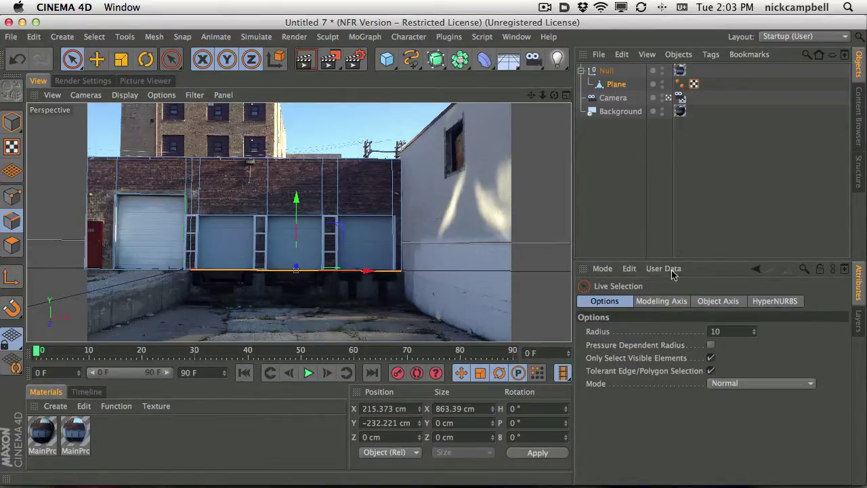
Extrude the selected bottom edges with a 0 cm offset and move them down to about Y -378 cm, where the dock meets the ground.
key(d)
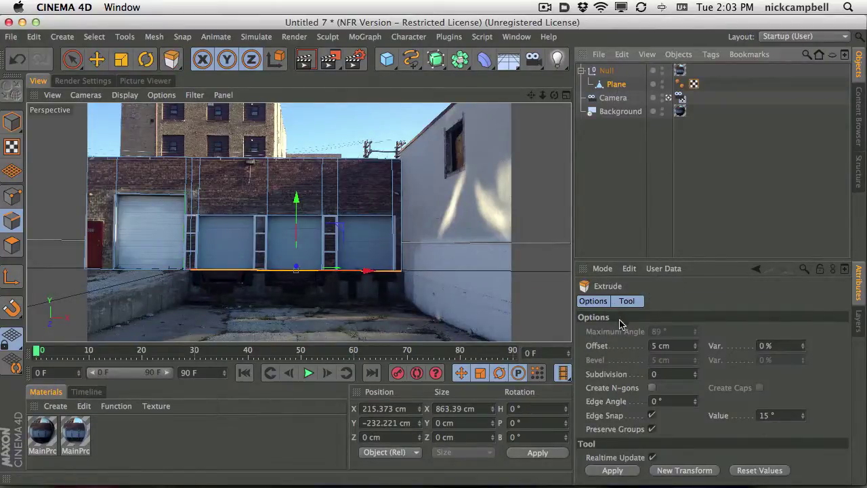
click(683, 346)
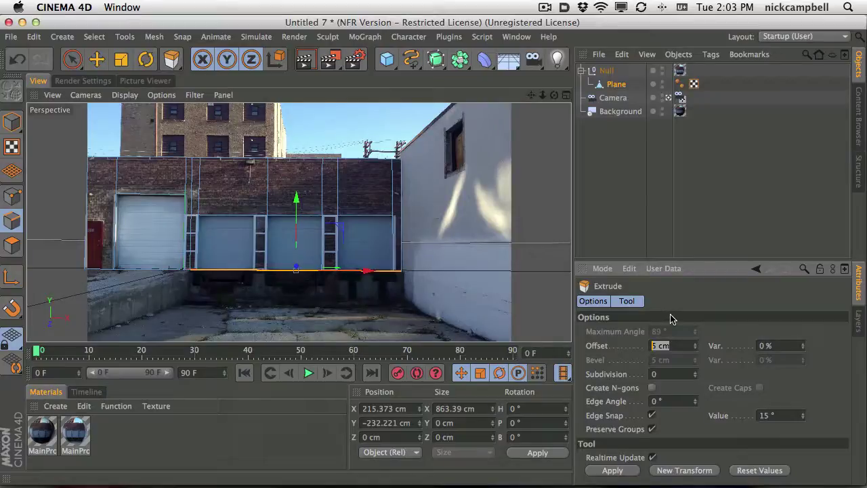
text(0)
key(Return)
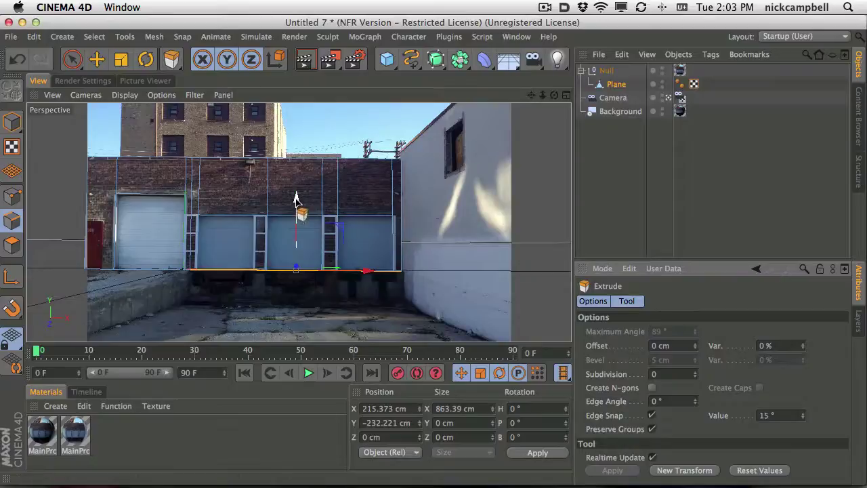
drag(296, 198, 310, 238)
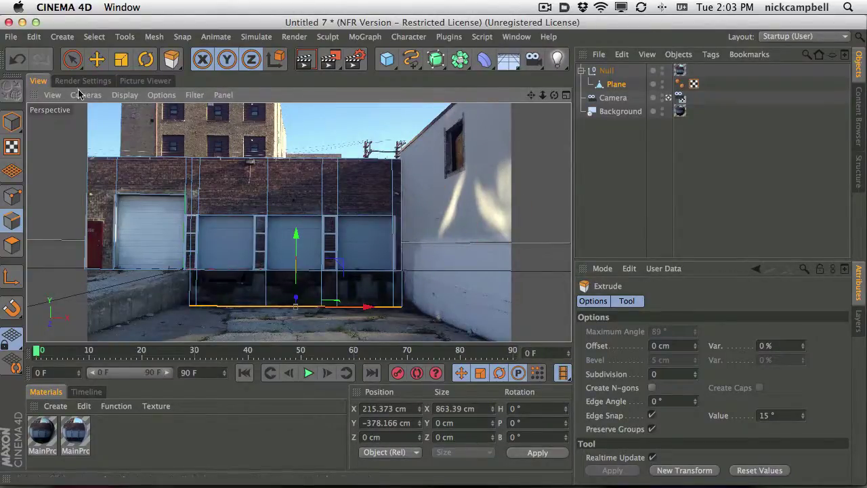
Extrude both vertical edges at the white building's corner with a 0 cm offset and pull them toward the camera to about Z -1000 cm.
key(space)
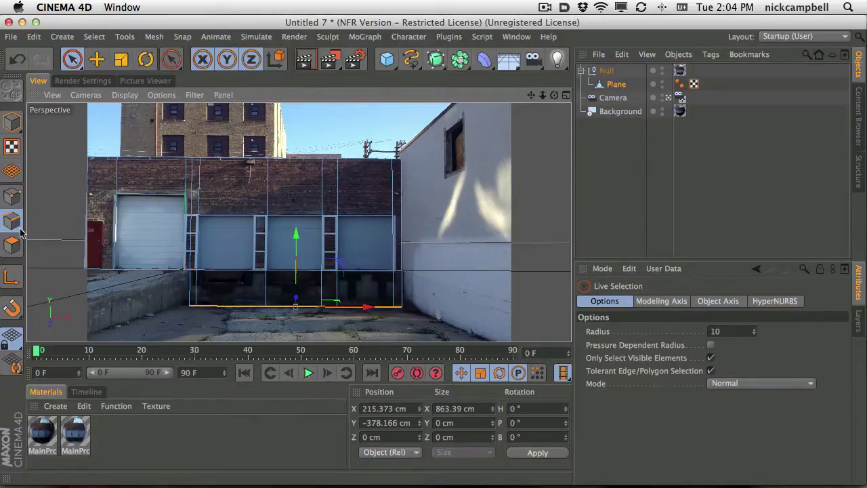
click(401, 185)
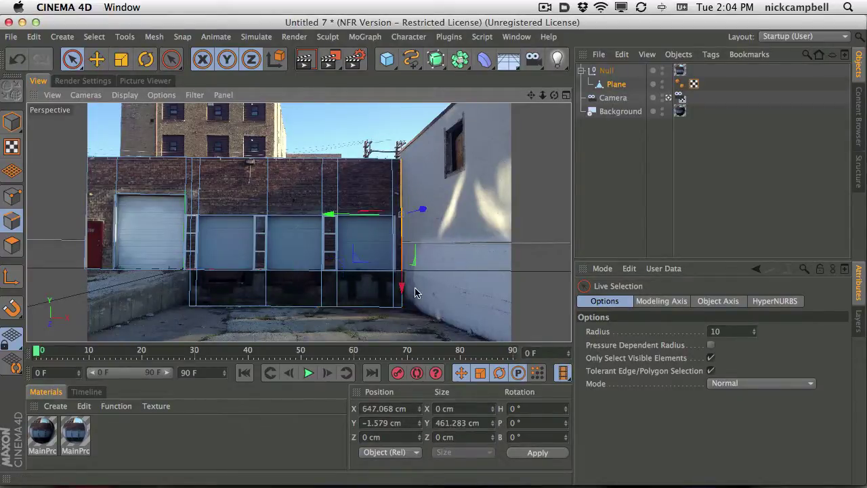
shift+click(403, 289)
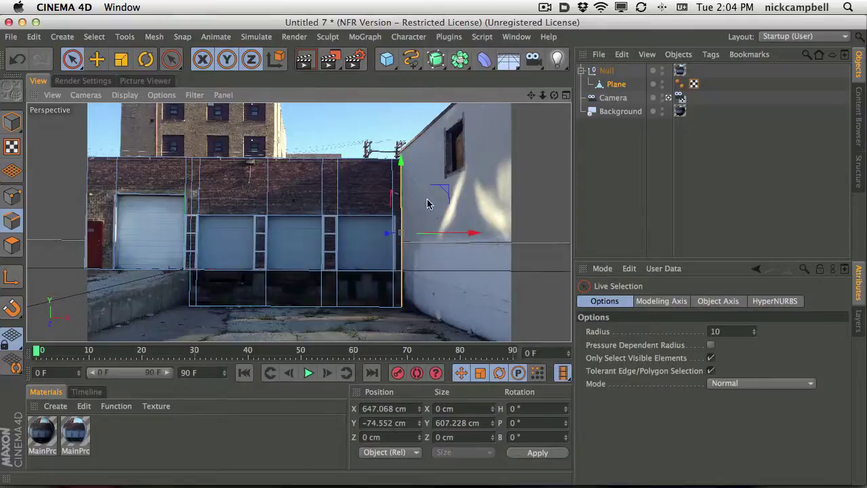
key(d)
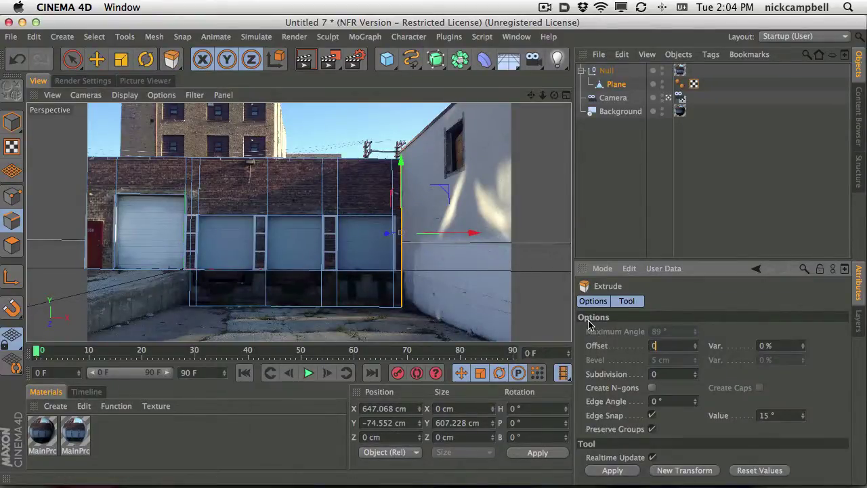
key(Return)
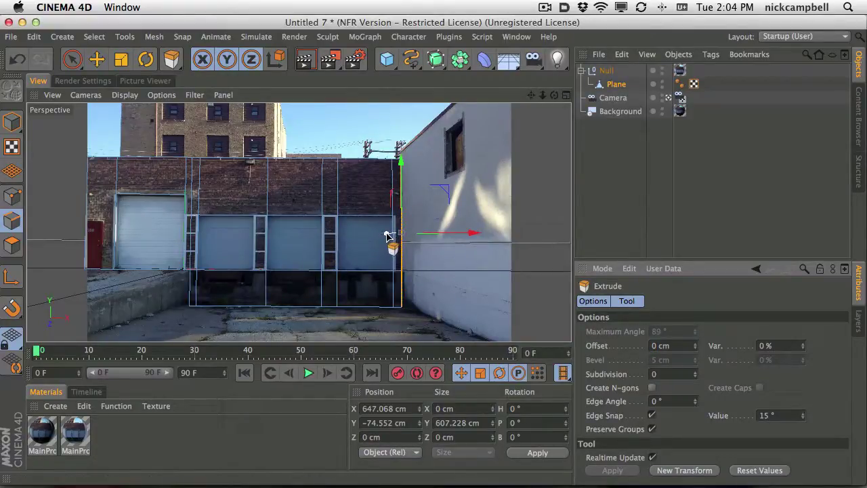
drag(387, 235, 528, 220)
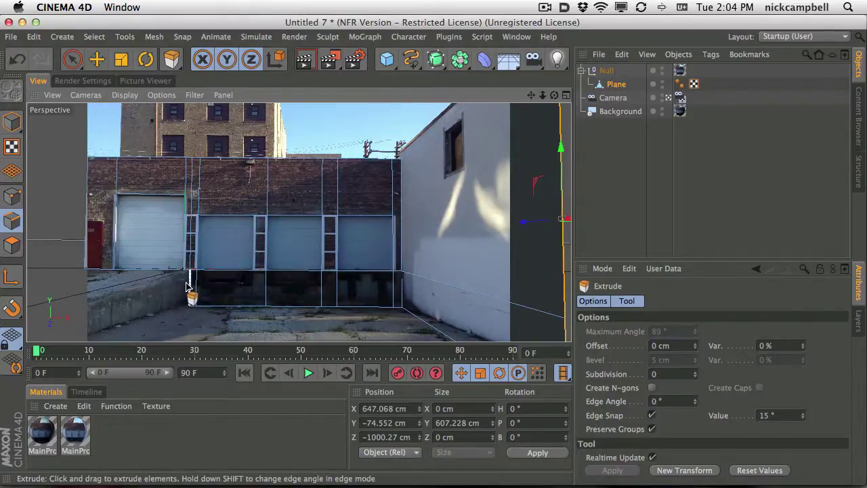
Extrude the dock wall's vertical edge beside the ramp with a 0 cm offset and pull it toward the camera to about Z -929 cm.
key(space)
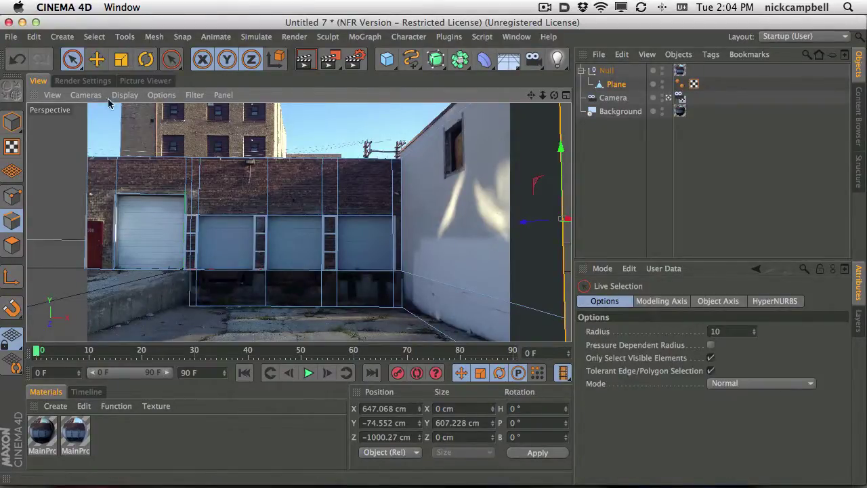
click(185, 292)
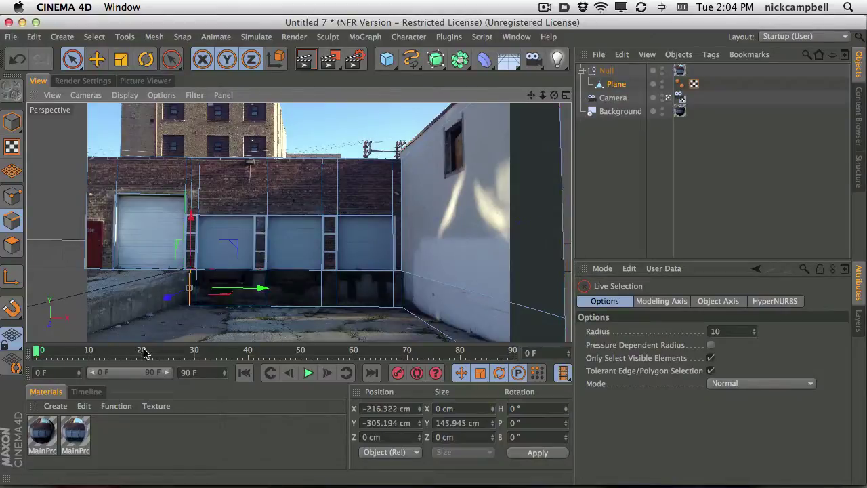
key(space)
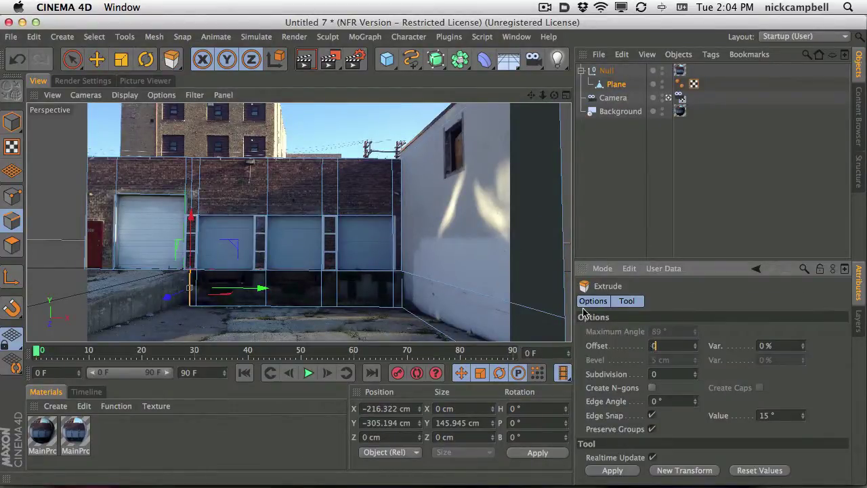
drag(204, 291, 105, 344)
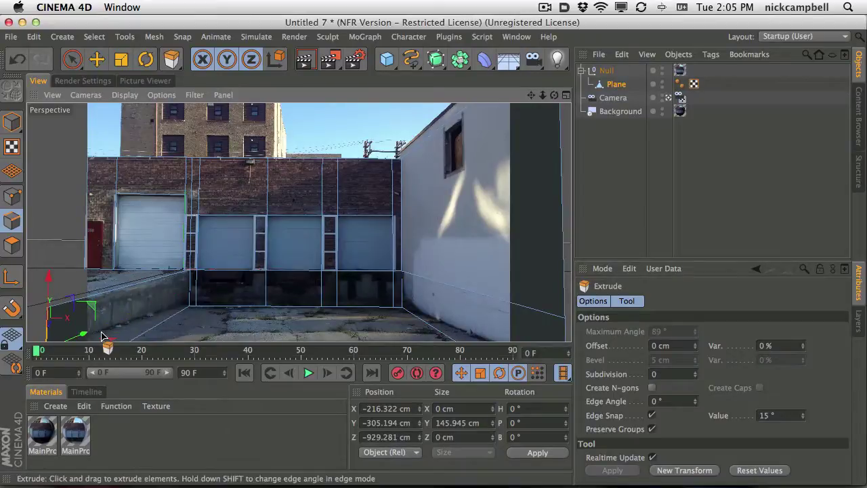
Leave the projection camera and orbit to examine the extruded side walls, comparing them with the camera's own view.
click(673, 100)
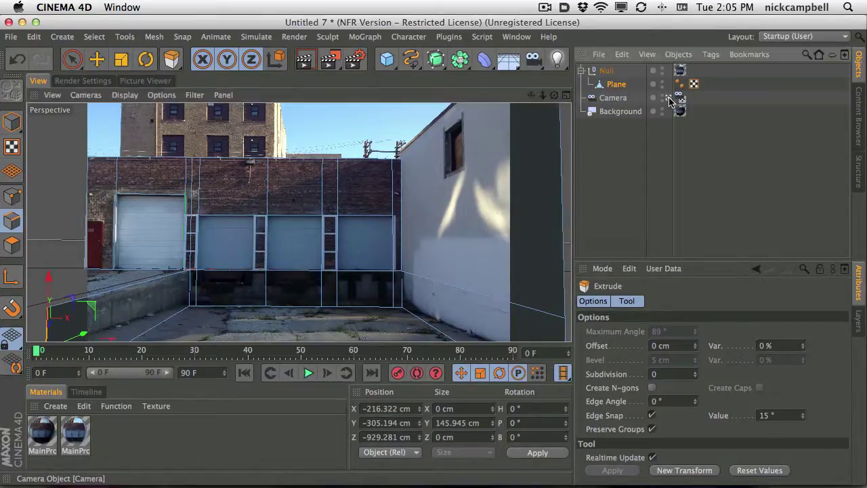
alt+drag(470, 240, 261, 305)
alt+drag(444, 245, 407, 224)
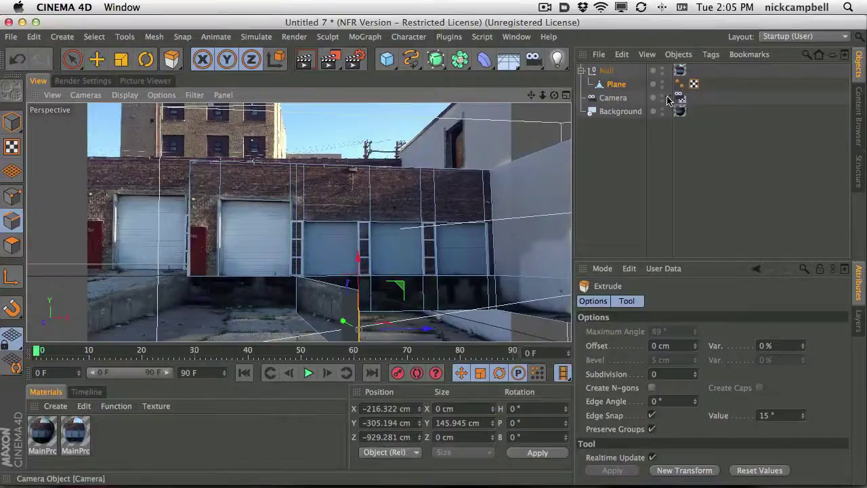
click(680, 99)
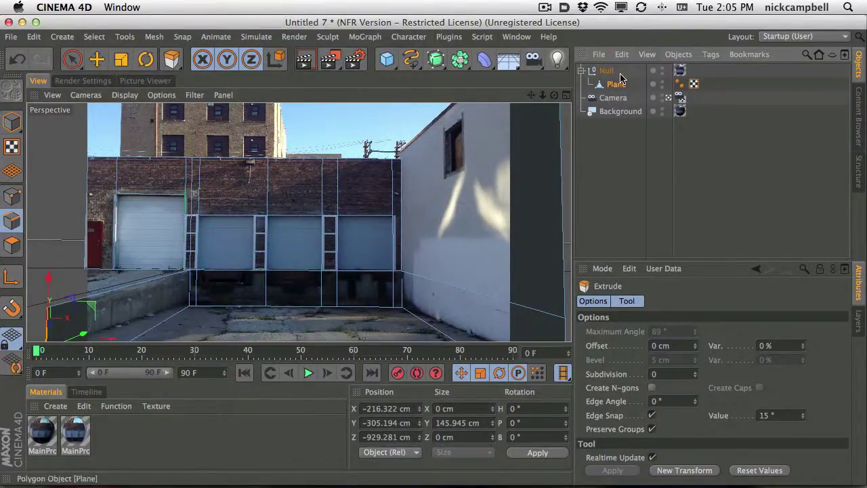
click(670, 99)
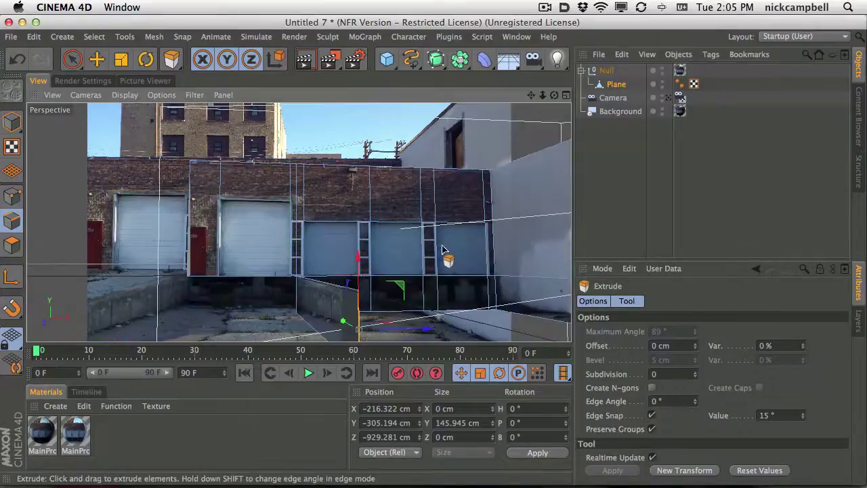
Select the bottom front corner points of the white wall and the concrete ramp wall and raise them to about Y -304.6 cm.
alt+drag(443, 250, 370, 252)
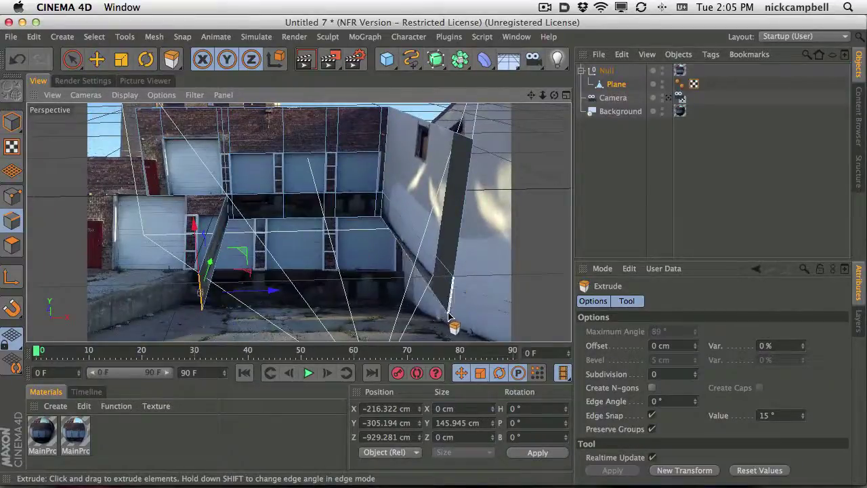
alt+drag(303, 276, 418, 245)
alt+drag(330, 269, 340, 220)
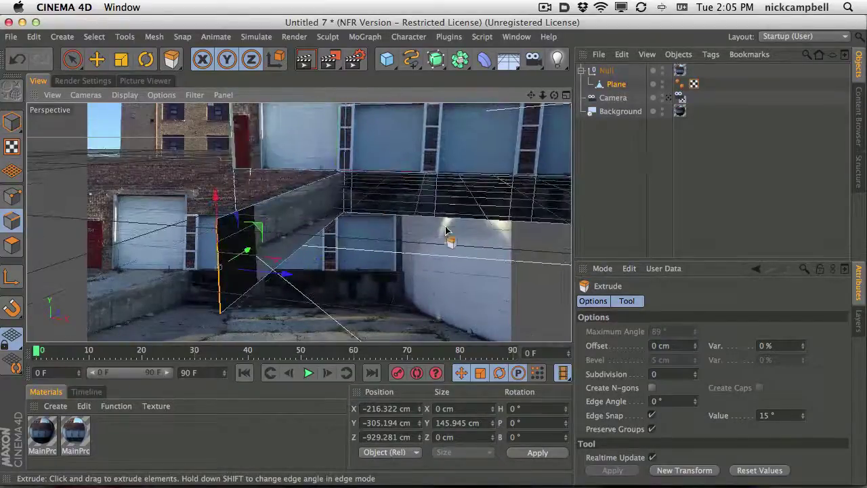
alt+drag(447, 237, 398, 239)
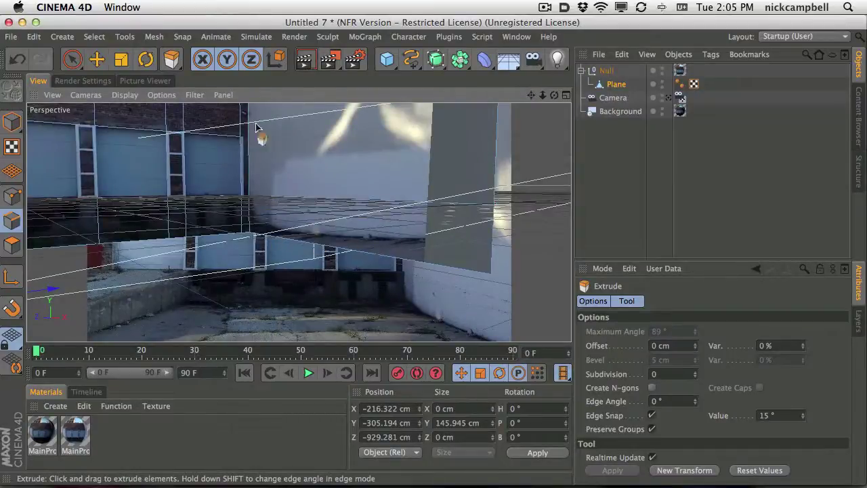
click(72, 59)
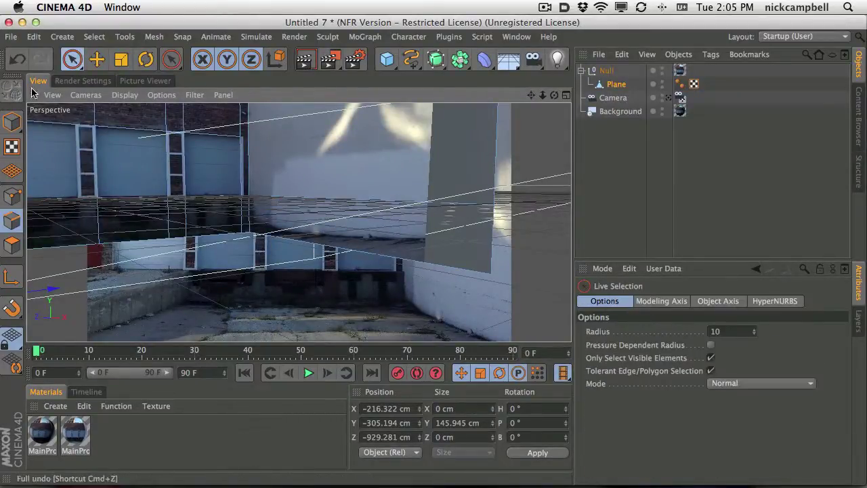
click(10, 196)
click(491, 275)
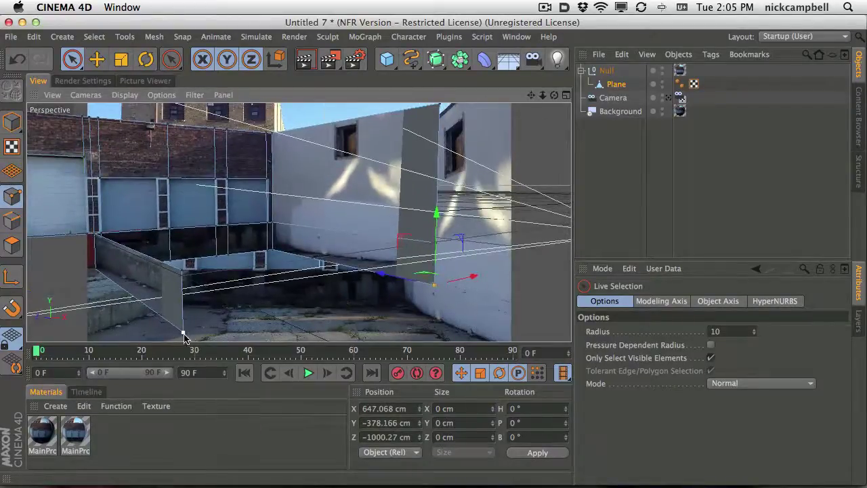
shift+click(183, 334)
drag(332, 235, 338, 211)
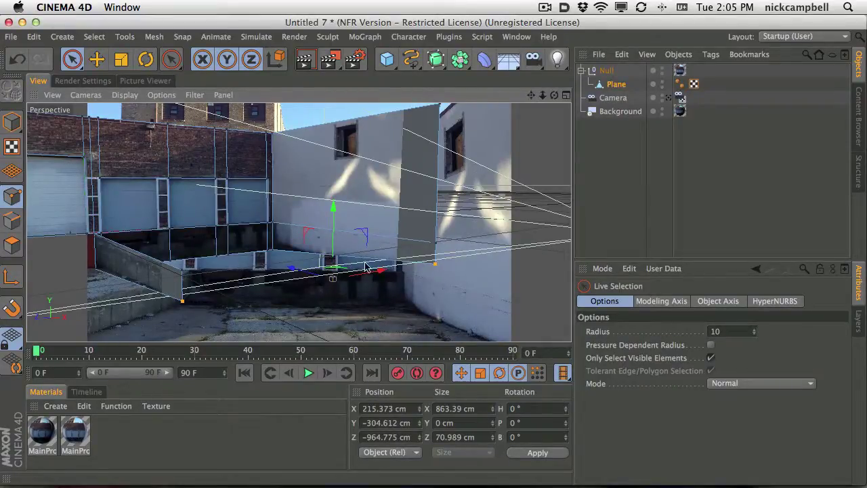
Extrude the white wall's top edge with a 0 cm offset and, matching the photo through the camera, raise it to about Y 272.7 cm.
alt+drag(334, 286, 413, 248)
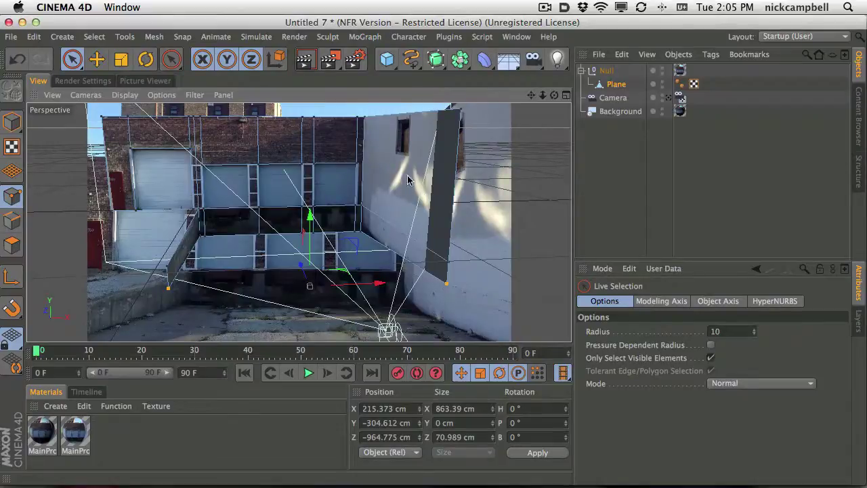
click(669, 98)
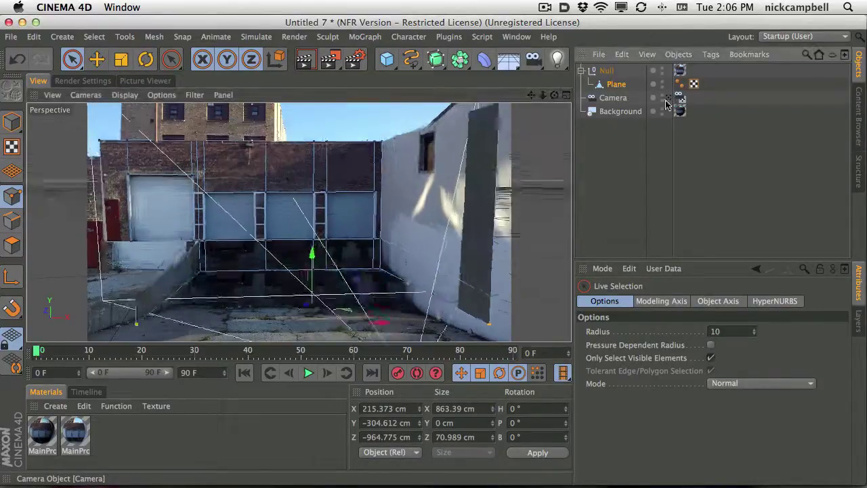
click(12, 220)
click(428, 139)
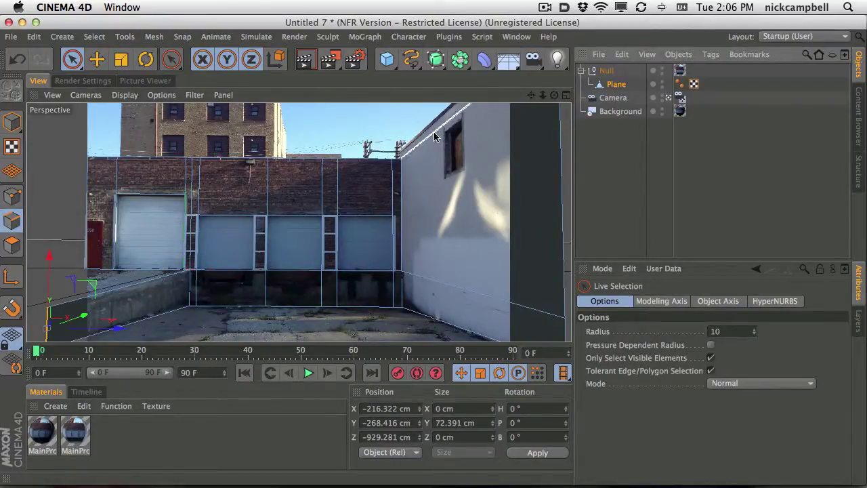
click(435, 137)
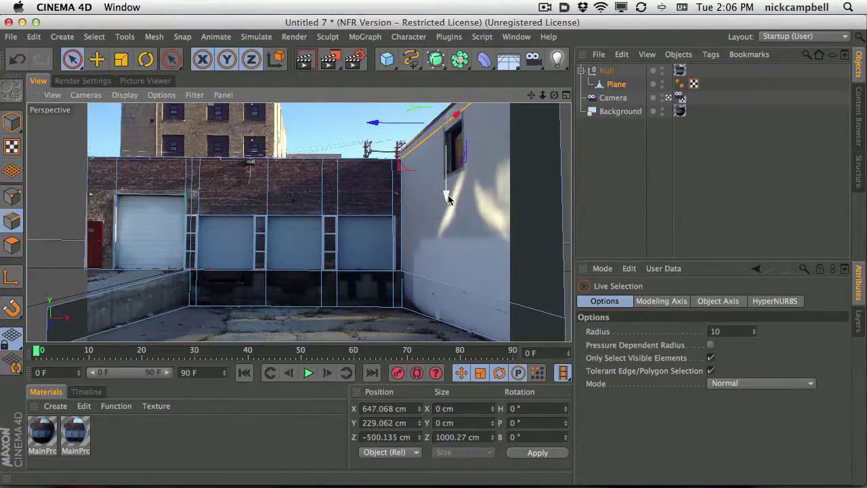
drag(447, 195, 447, 184)
key(ctrl+z)
key(d)
click(679, 346)
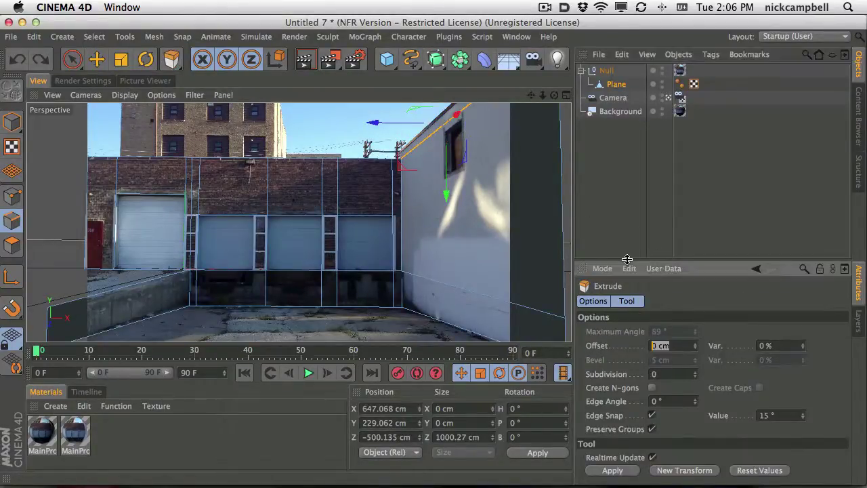
key(Return)
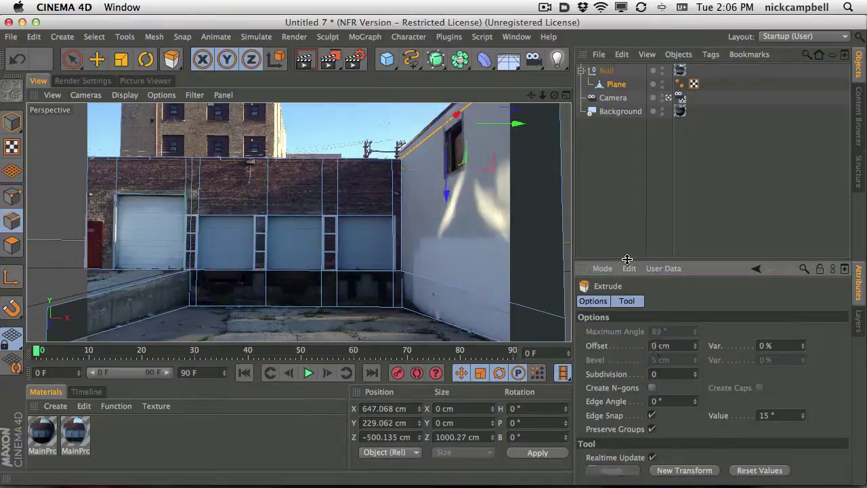
drag(445, 191, 448, 182)
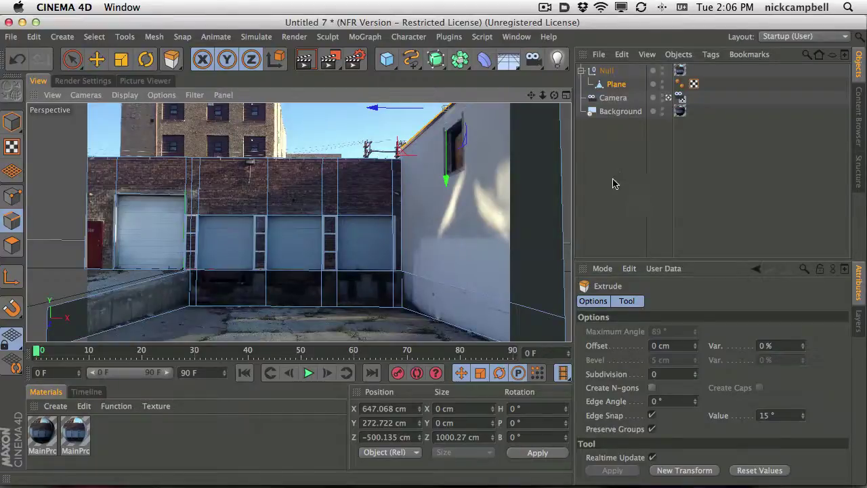
Leave the camera view, consult the modeling shortcuts note in Notational Velocity for the Create Polygon command, and return to CINEMA 4D.
click(668, 100)
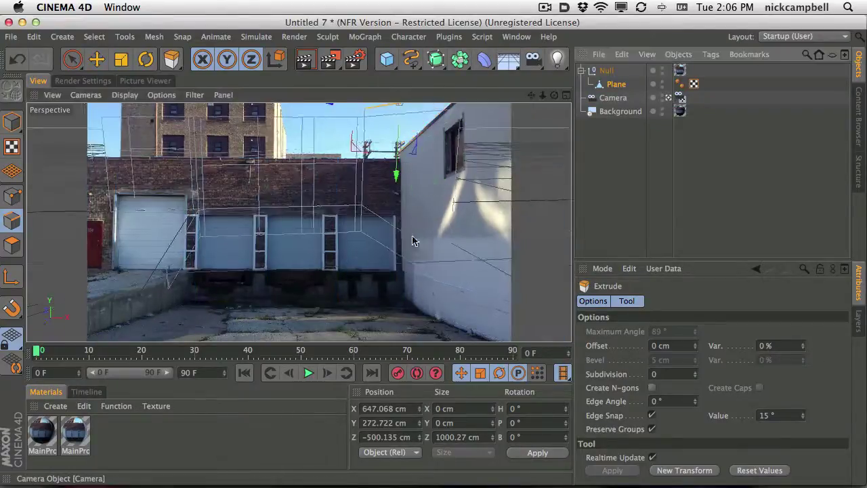
alt+drag(406, 224, 363, 264)
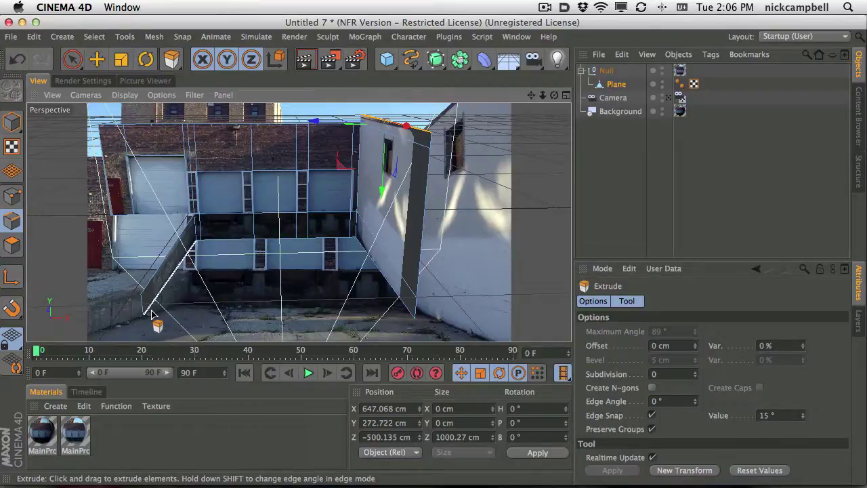
key(super+Tab)
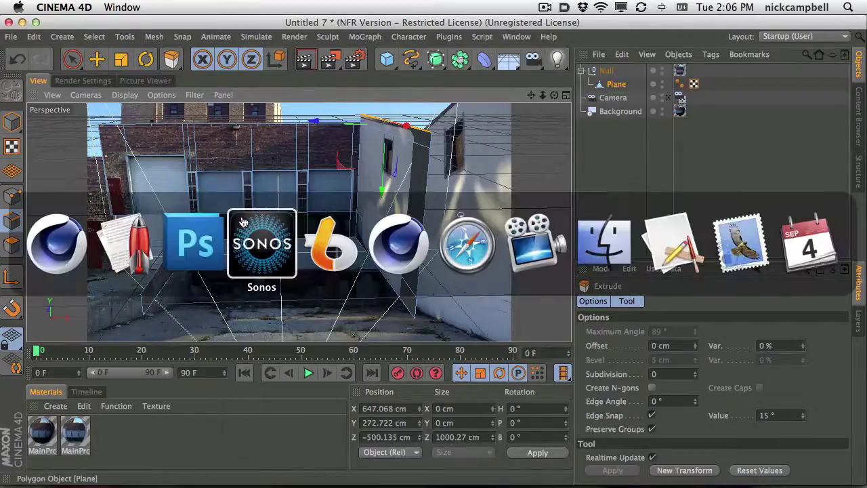
click(125, 244)
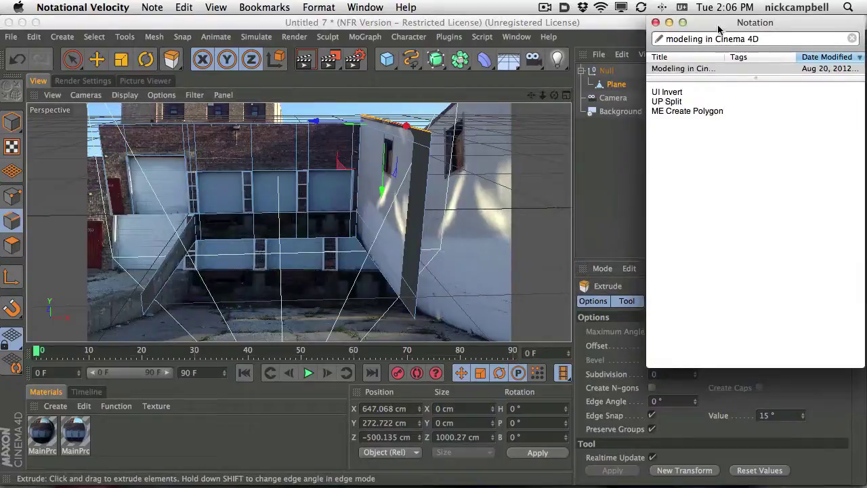
drag(718, 26, 704, 26)
key(super+a)
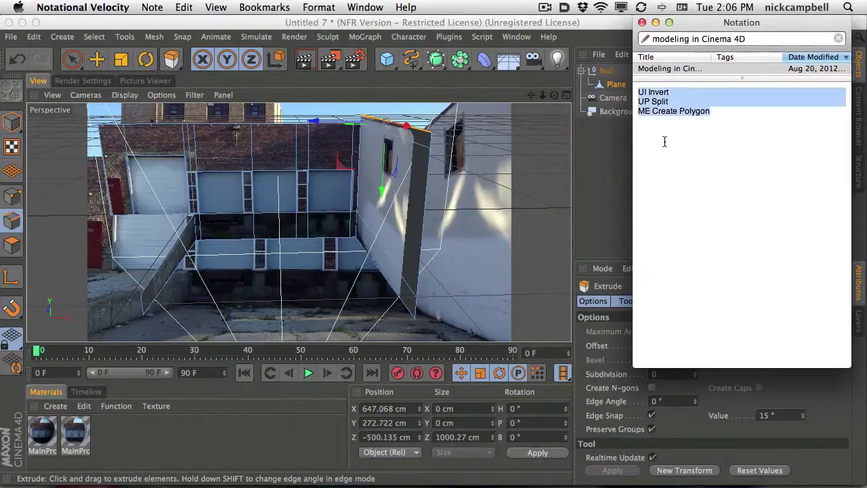
click(665, 139)
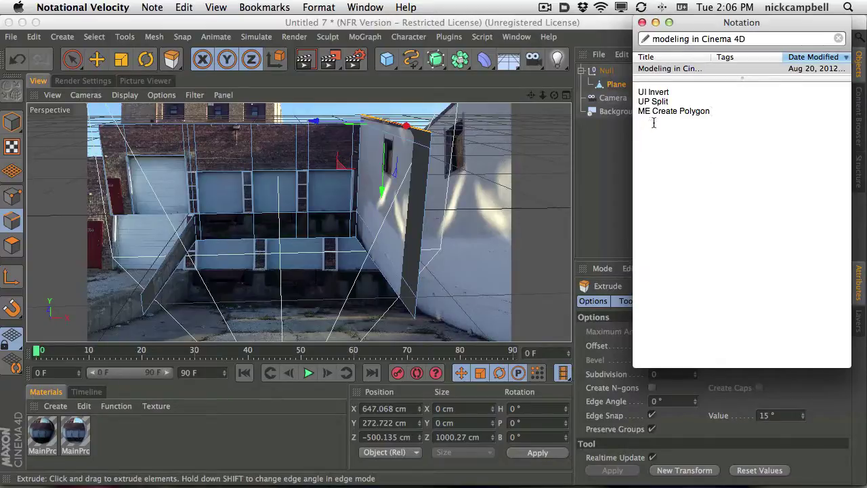
drag(669, 26, 679, 26)
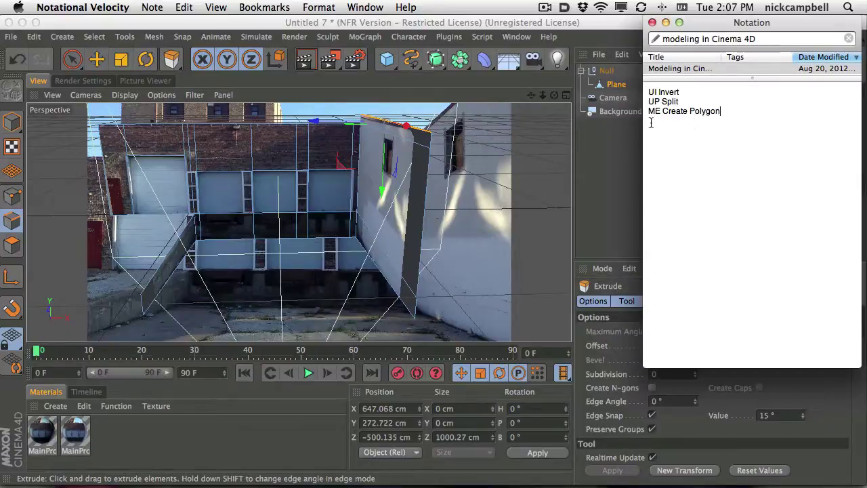
drag(670, 124, 640, 114)
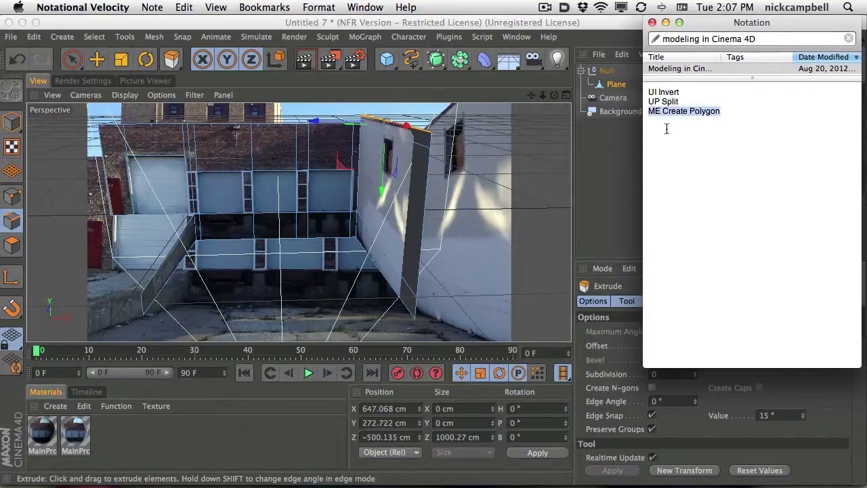
click(667, 129)
click(512, 27)
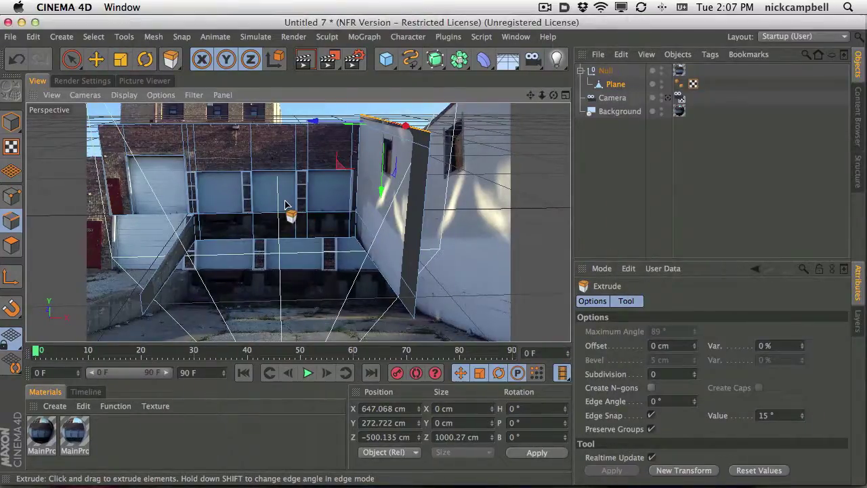
Create an N-gon floor polygon through both front bottom corners and every bottom point along the back wall, closing it at the first corner.
key(m)
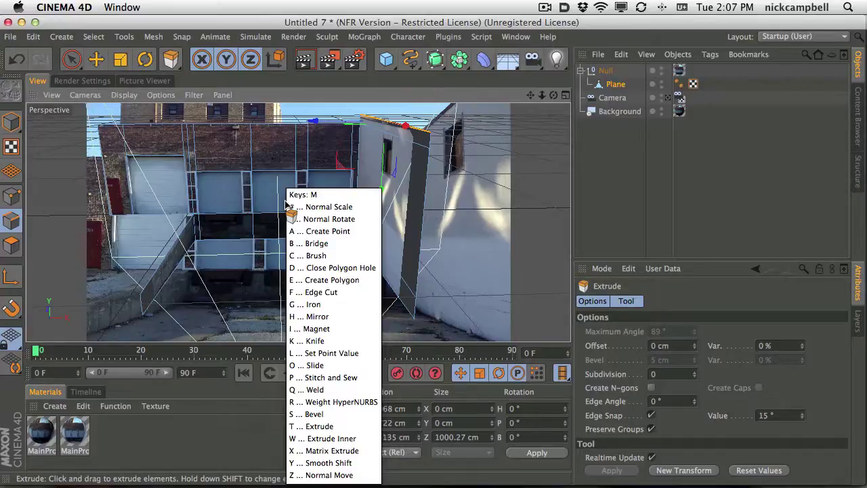
key(super+Tab)
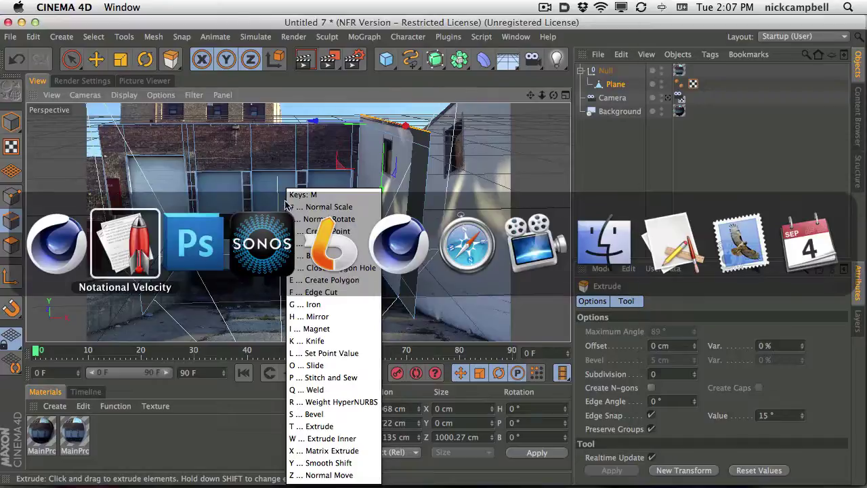
key(super+Tab)
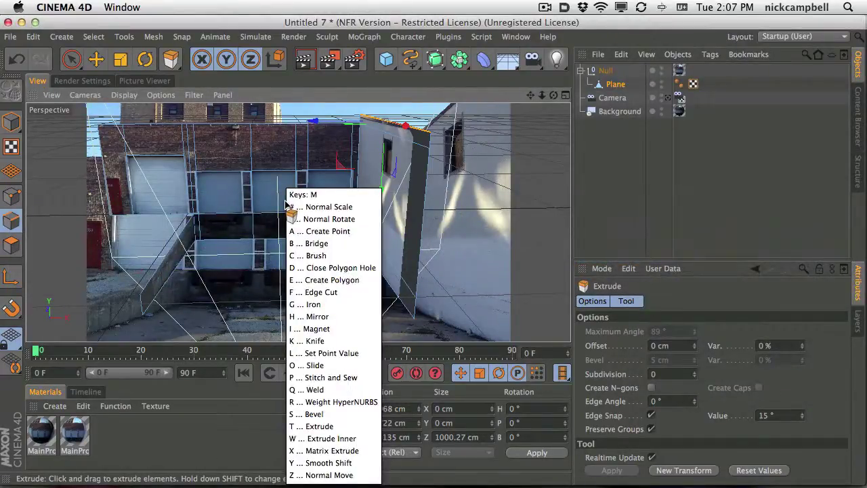
key(e)
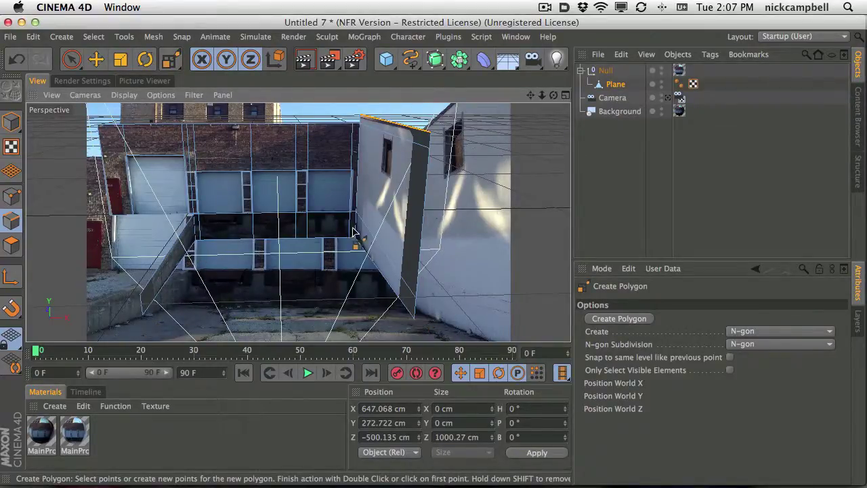
click(414, 319)
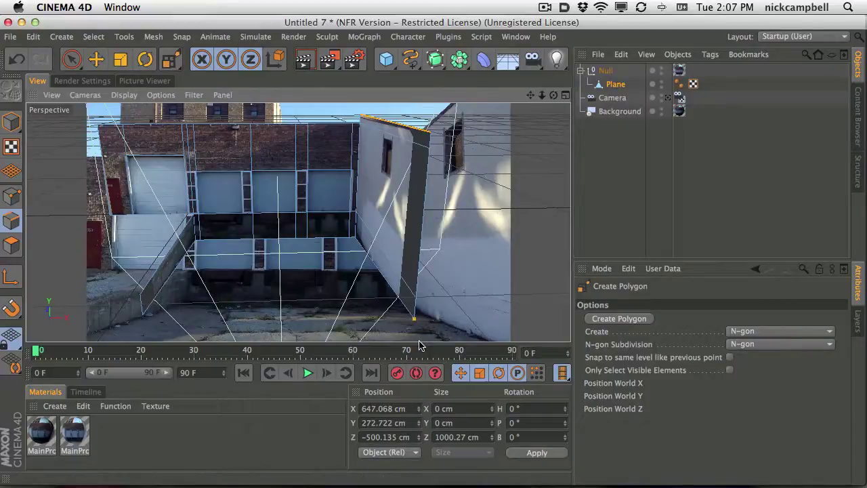
click(144, 316)
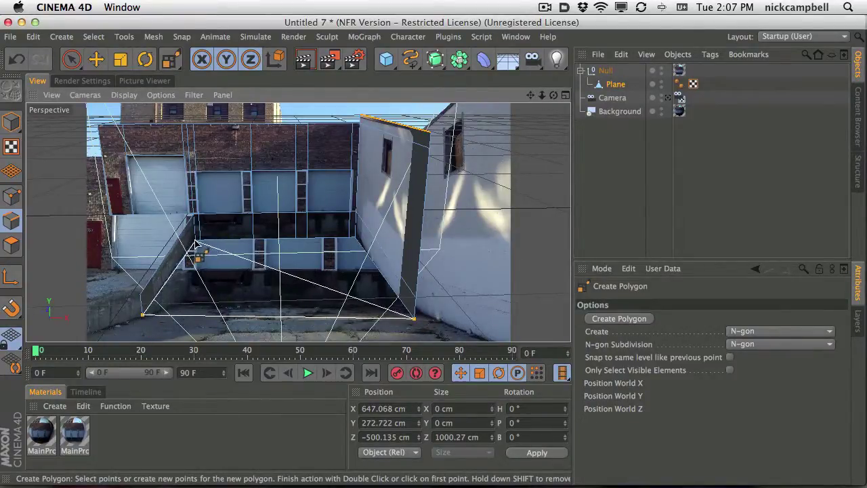
double_click(195, 241)
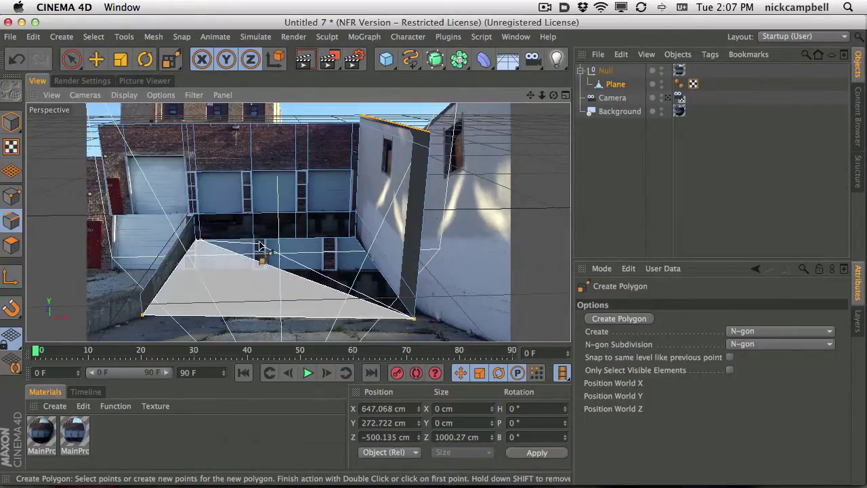
click(254, 239)
click(296, 238)
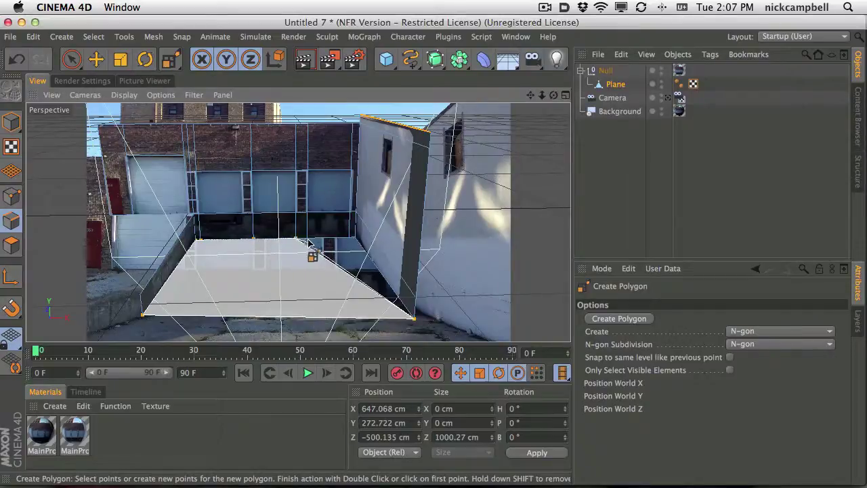
click(315, 240)
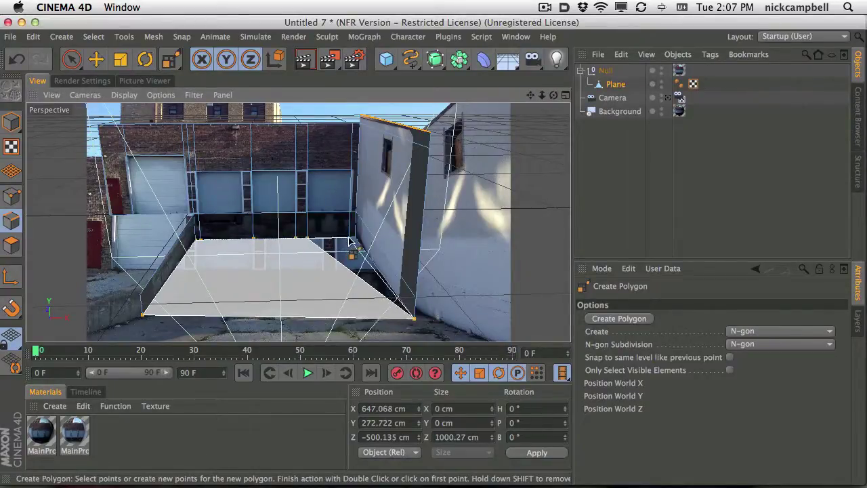
click(352, 239)
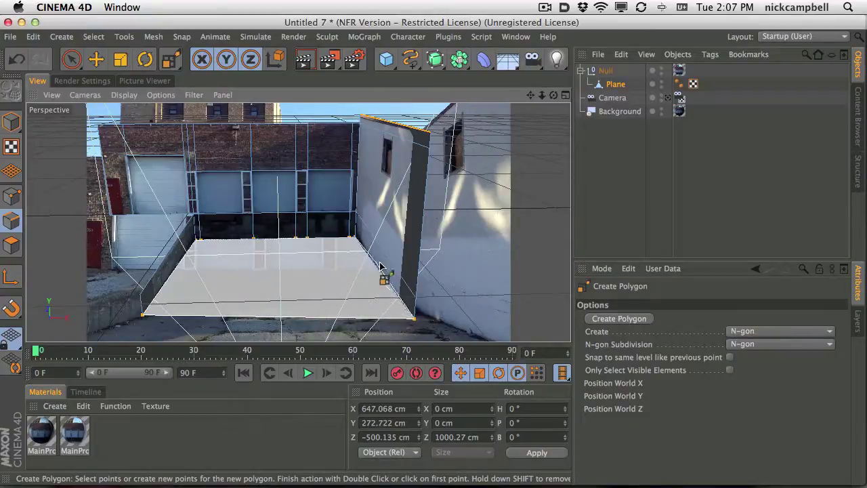
double_click(414, 319)
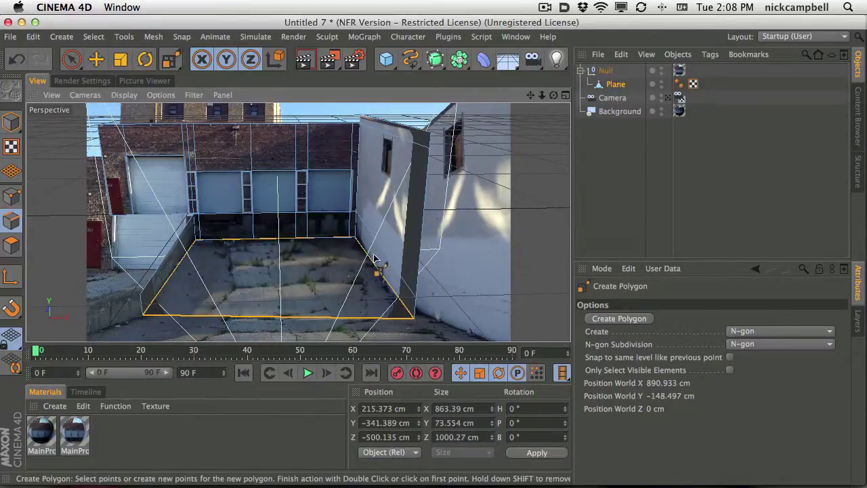
Create an N-gon for the raised ground, joining the concrete ramp wall's two top corners to the back wall's outer lower corner.
alt+drag(359, 308, 421, 237)
alt+drag(332, 275, 351, 198)
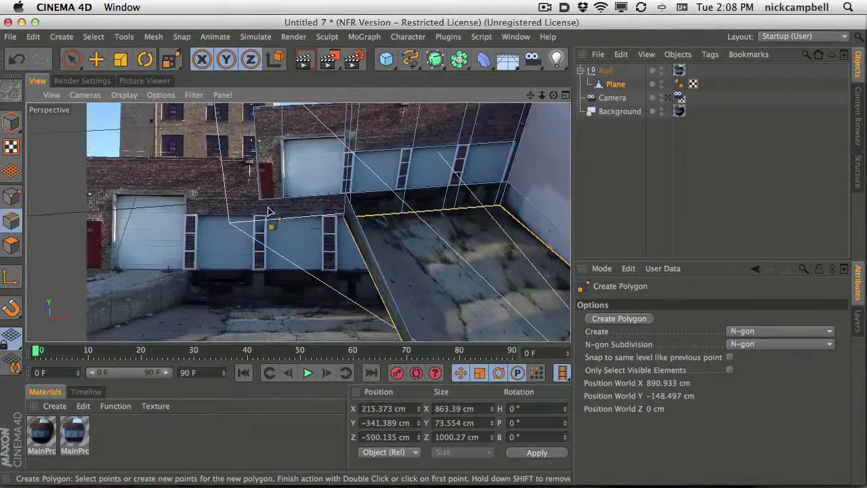
alt+drag(411, 248, 402, 215)
alt+drag(420, 252, 396, 201)
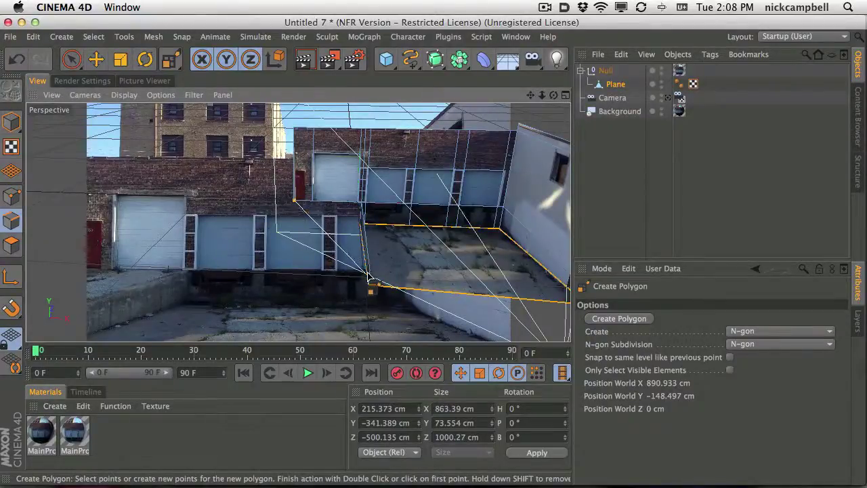
alt+drag(385, 262, 402, 272)
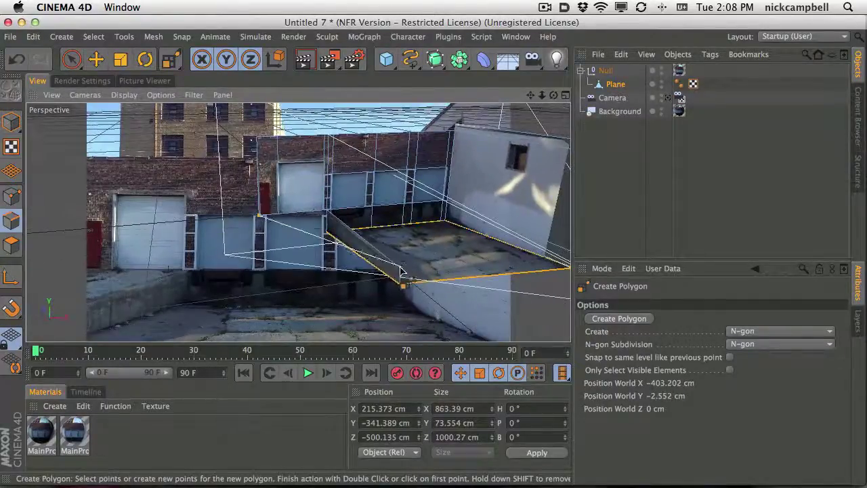
click(329, 229)
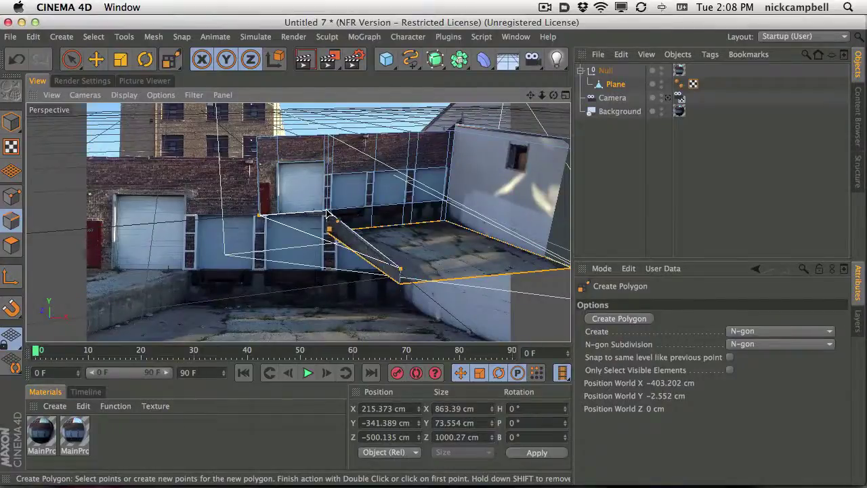
click(328, 214)
click(262, 216)
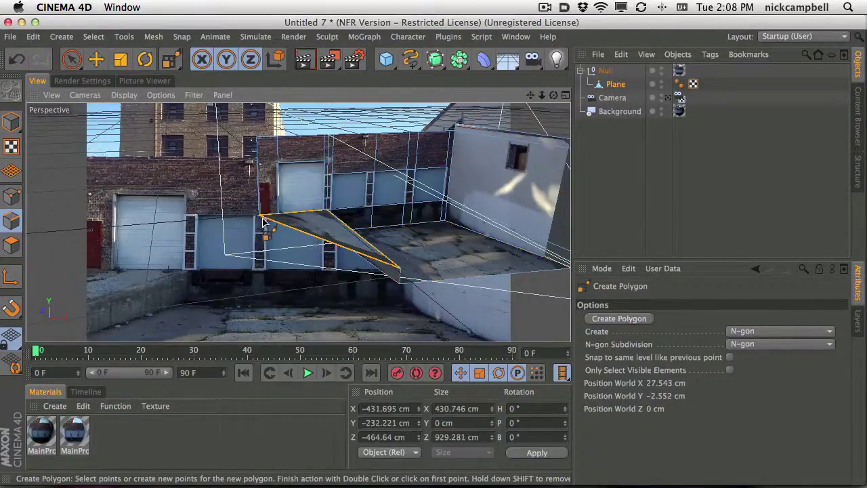
alt+drag(387, 248, 474, 237)
Look through the projection camera, add an enlarged cube and push it back in depth behind the brick wall.
click(667, 98)
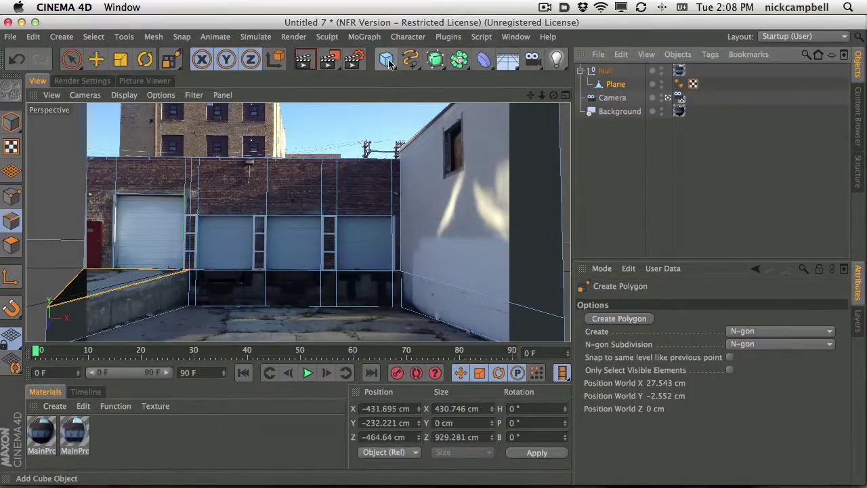
drag(386, 59, 518, 83)
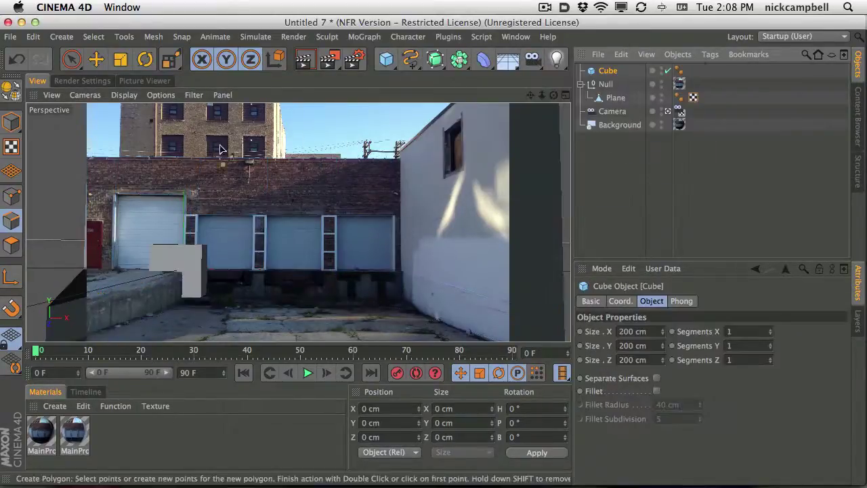
click(121, 60)
drag(216, 244, 101, 71)
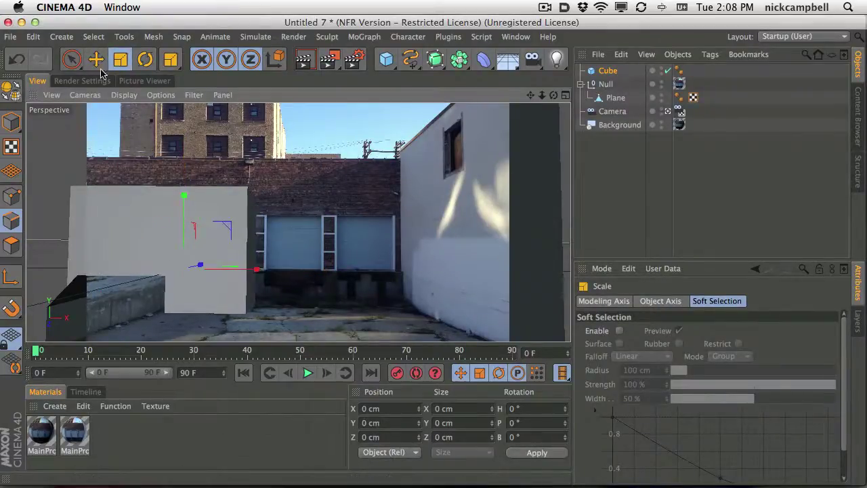
click(96, 61)
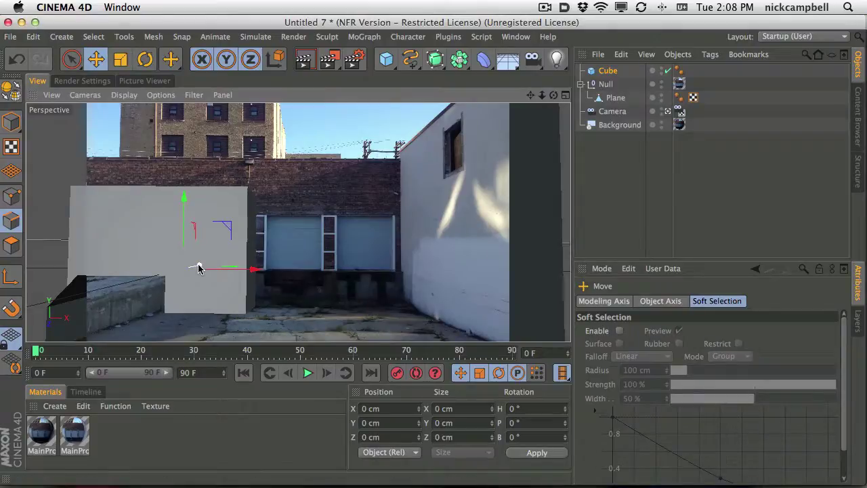
drag(198, 267, 268, 204)
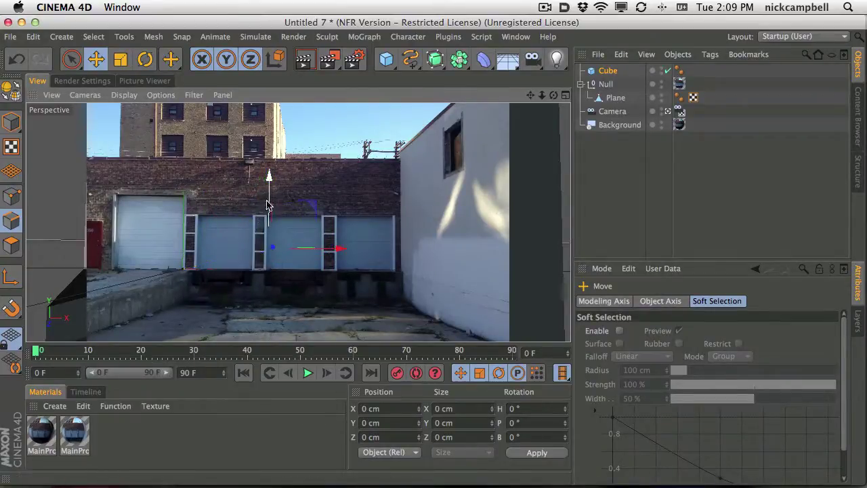
Scale the cube to about 2402 cm per side and position it over the distant building above the brick wall.
drag(268, 145, 500, 130)
click(120, 59)
drag(366, 217, 513, 159)
click(96, 59)
drag(204, 122, 247, 197)
mouse_move(212, 138)
mouse_down()
mouse_move(212, 147)
mouse_move(211, 125)
mouse_move(206, 141)
mouse_up()
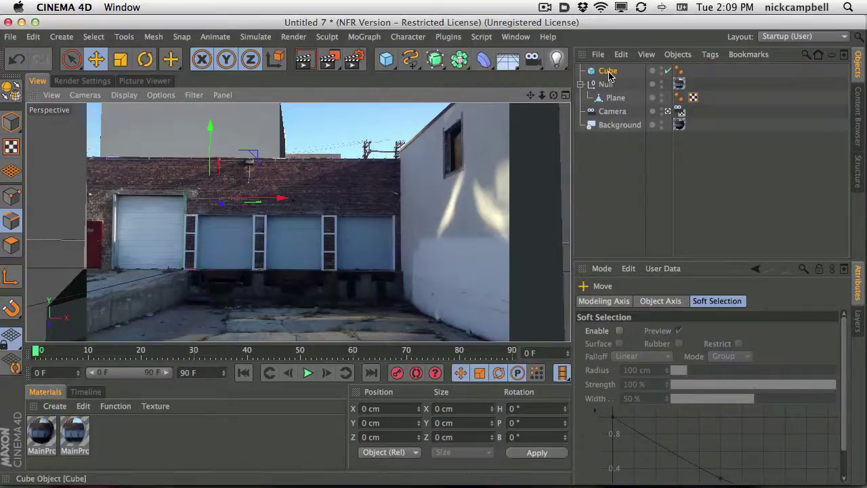
Nest the cube under the Null that carries the projection material and make it editable.
drag(608, 73, 612, 89)
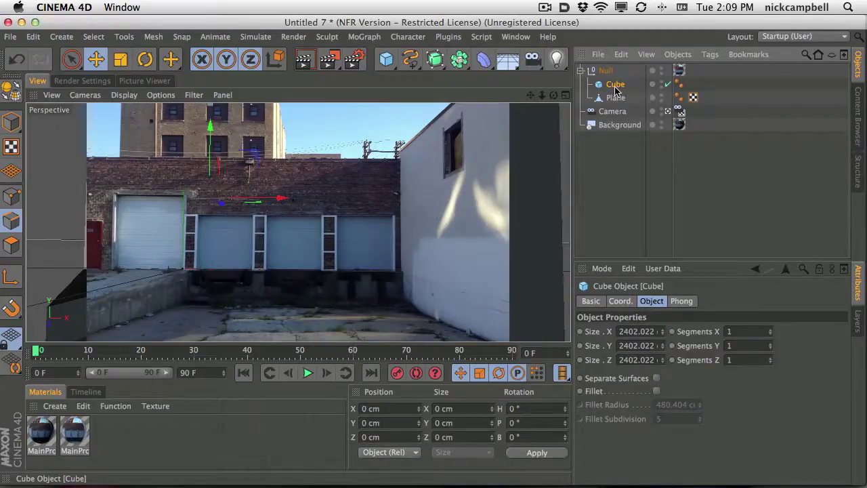
key(c)
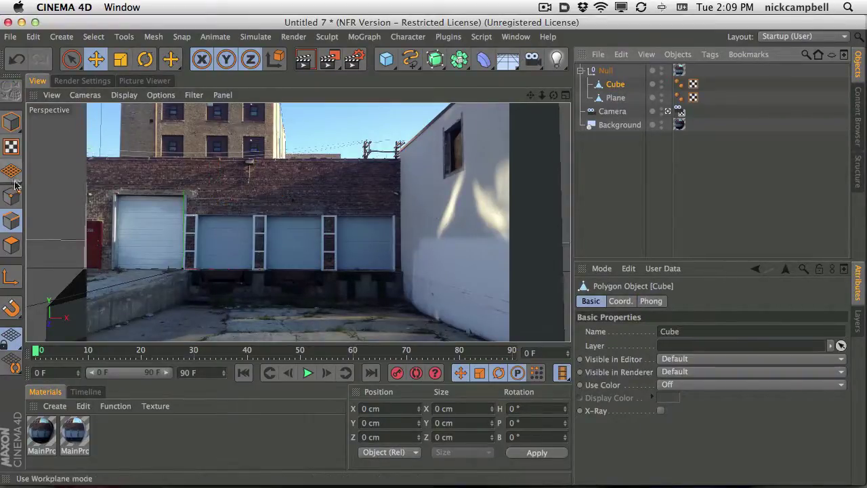
In world coordinates, move the cube's front vertical edges to about X -941.5 and 1119.5 cm and raise its right side's upper edge.
click(102, 132)
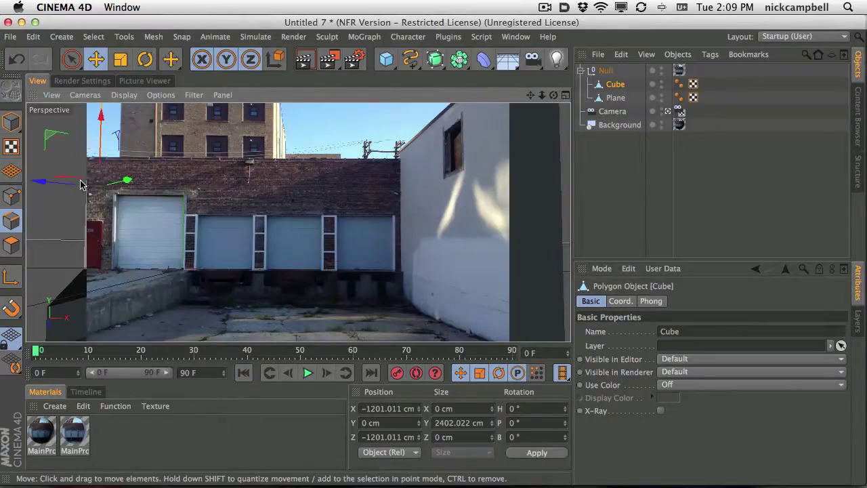
click(277, 63)
drag(166, 187, 191, 188)
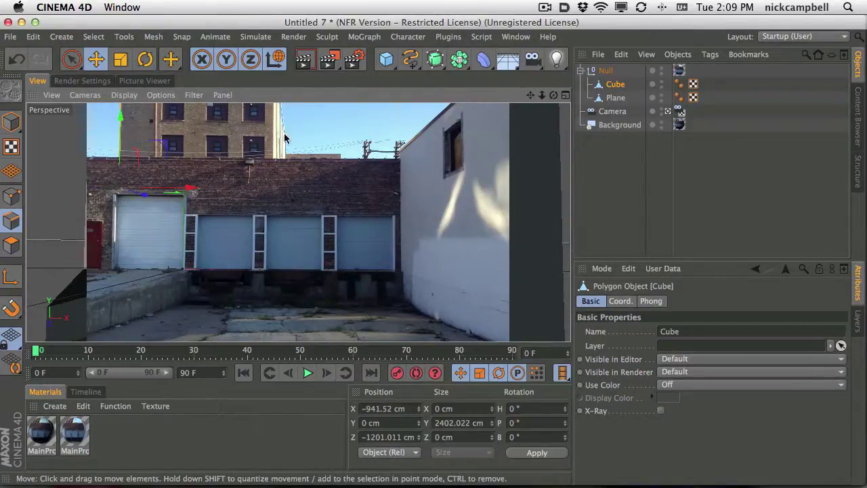
click(299, 188)
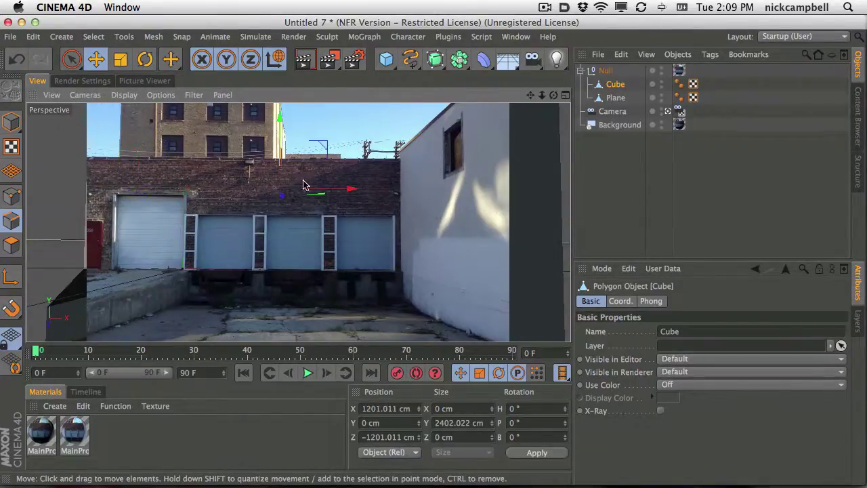
drag(309, 190, 303, 190)
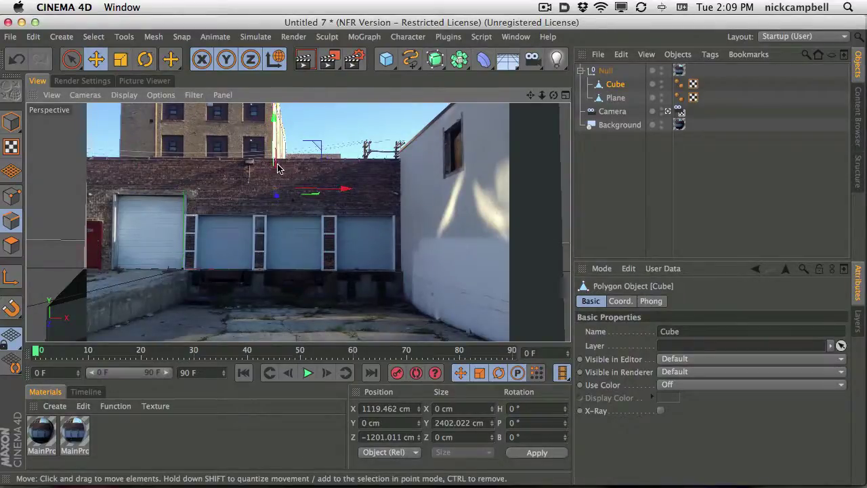
click(283, 127)
drag(283, 108, 283, 99)
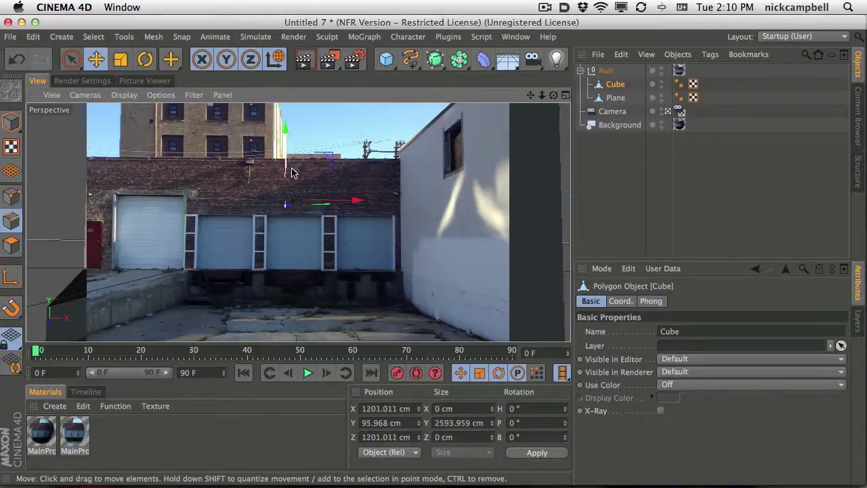
click(287, 203)
mouse_move(286, 205)
mouse_down()
mouse_move(275, 218)
mouse_move(304, 204)
mouse_up()
key(super+z)
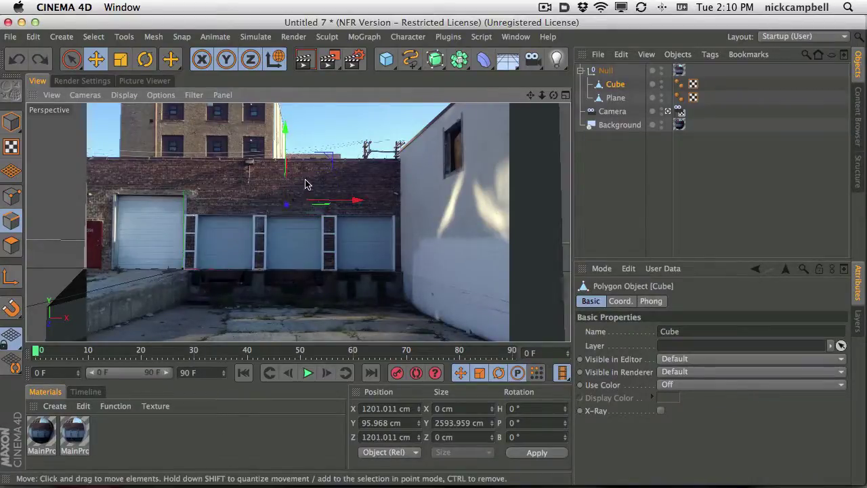
Examine how the photo projects onto the distant building, walls and dock, comparing free views with the projection camera view.
click(668, 112)
alt+right_drag(414, 200, 494, 167)
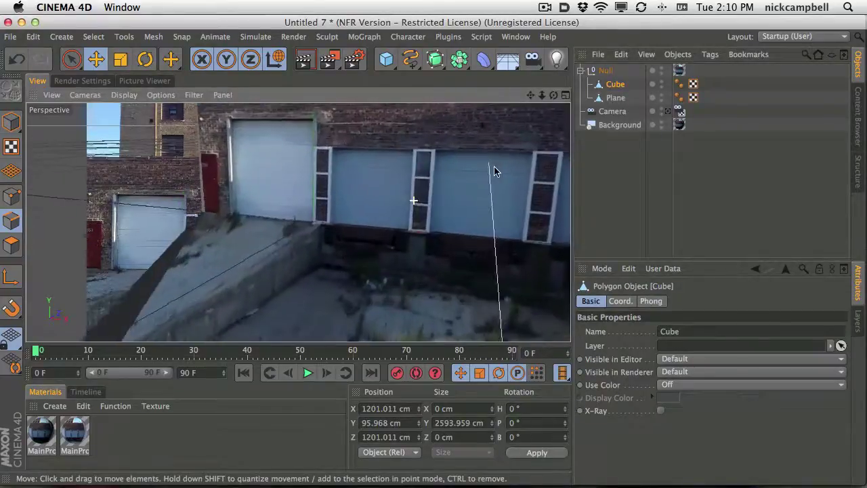
alt+drag(494, 169, 387, 243)
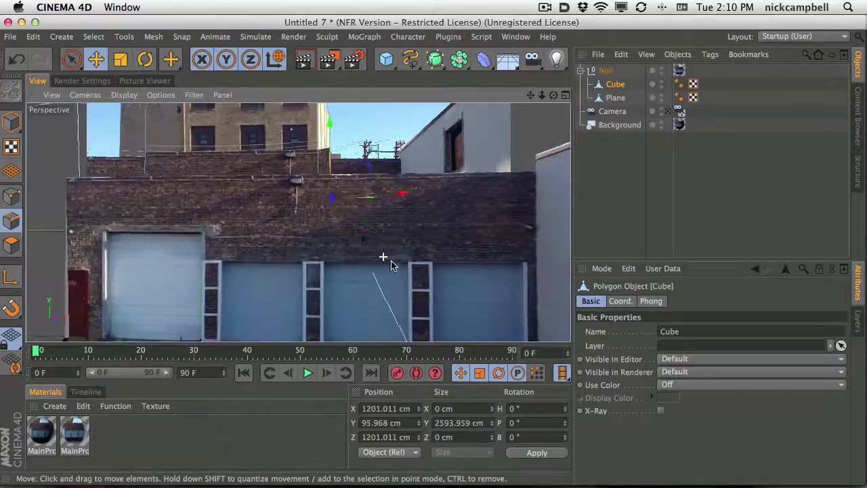
drag(397, 241, 399, 285)
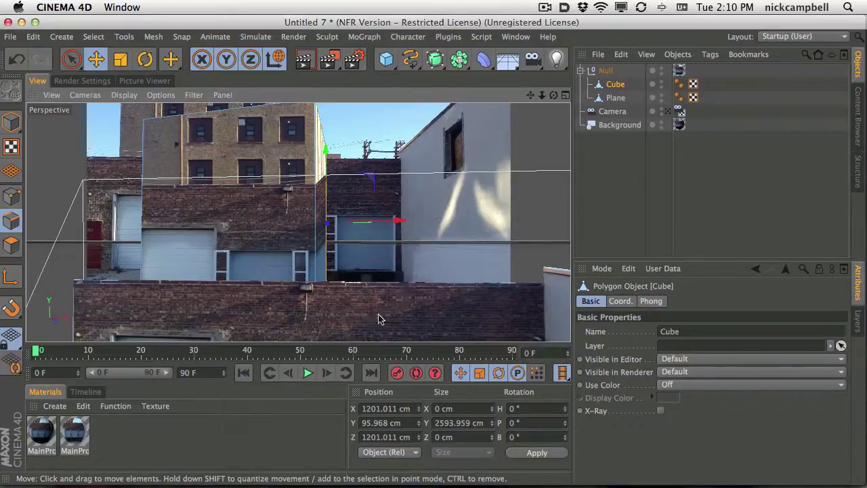
alt+drag(368, 337, 359, 232)
click(668, 111)
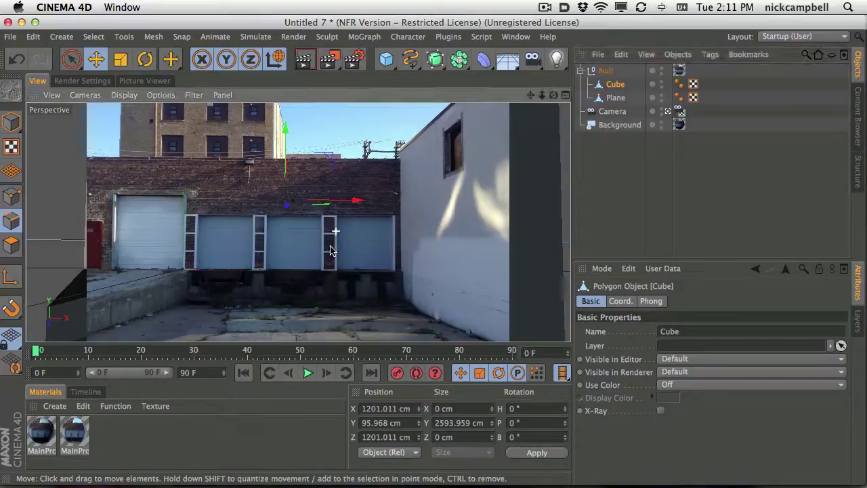
click(668, 111)
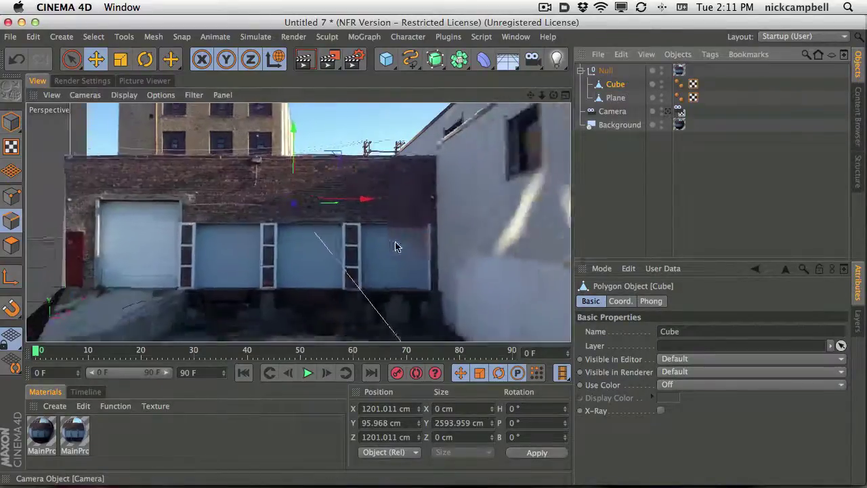
click(668, 111)
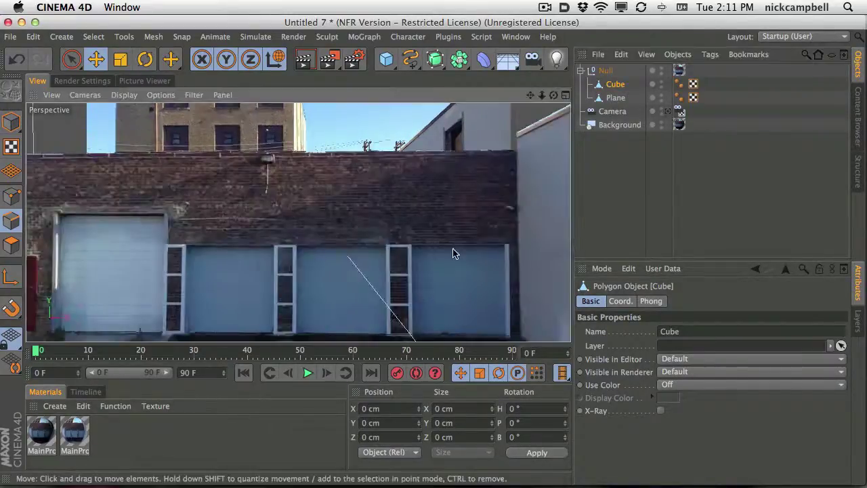
alt+drag(454, 253, 392, 303)
alt+drag(379, 334, 517, 184)
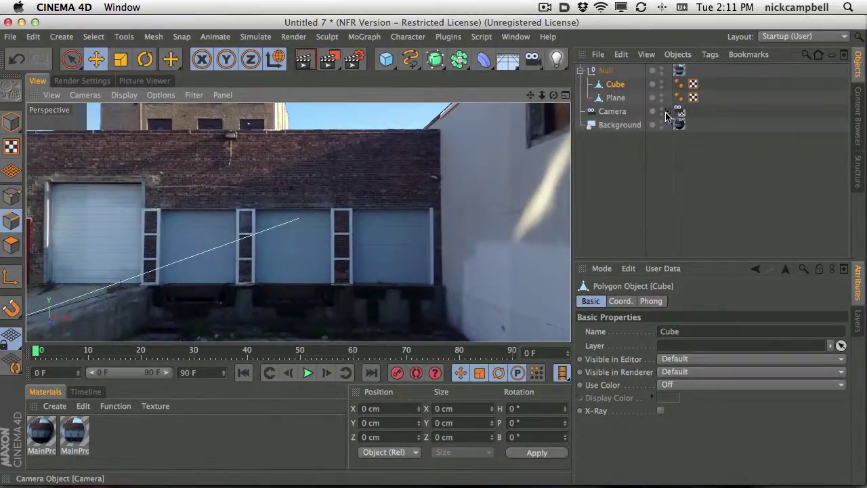
Duplicate the Background object and place the copy directly above the original in the object hierarchy.
click(625, 128)
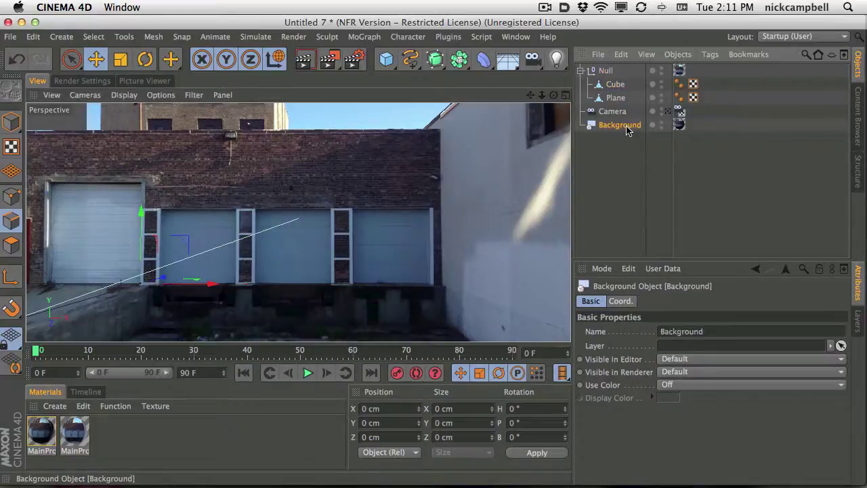
key(super+c)
key(super+v)
drag(629, 71, 628, 133)
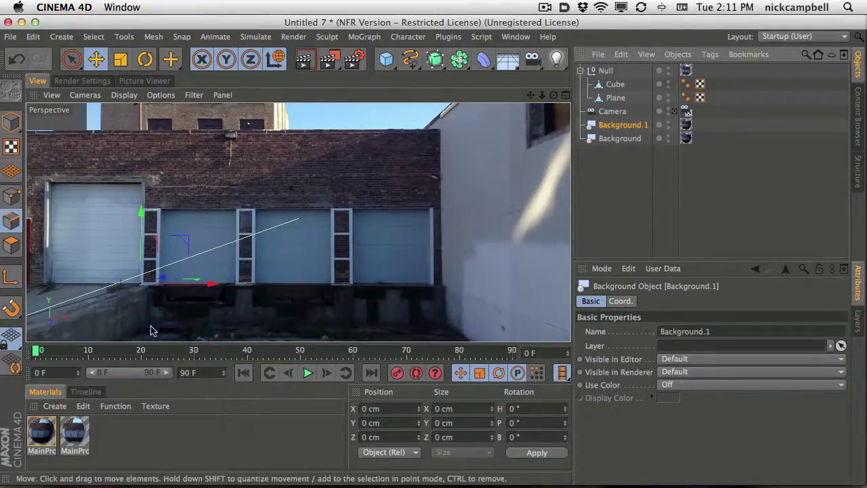
Create a new material, replace the duplicate background's material with it, and hide that background in the editor and renderer.
click(54, 407)
click(68, 340)
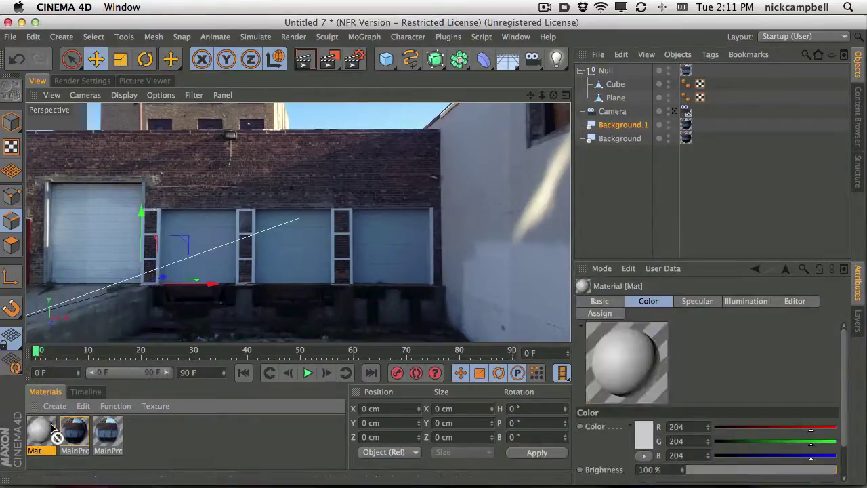
drag(52, 431, 690, 126)
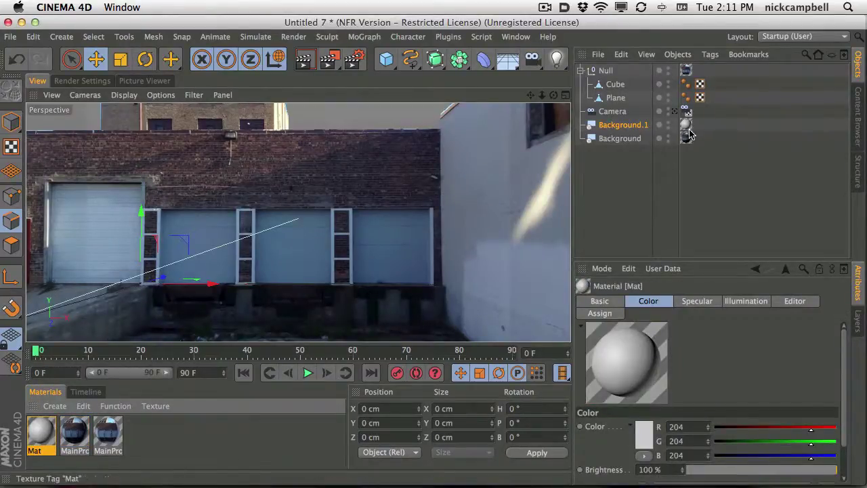
click(668, 125)
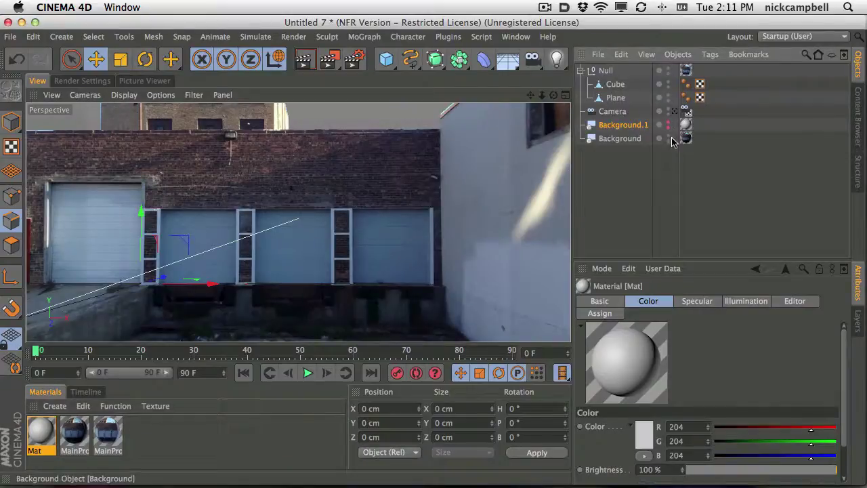
Load a Gradient shader into the new Mat material's Color texture and open the shader's properties.
alt+drag(370, 223, 387, 217)
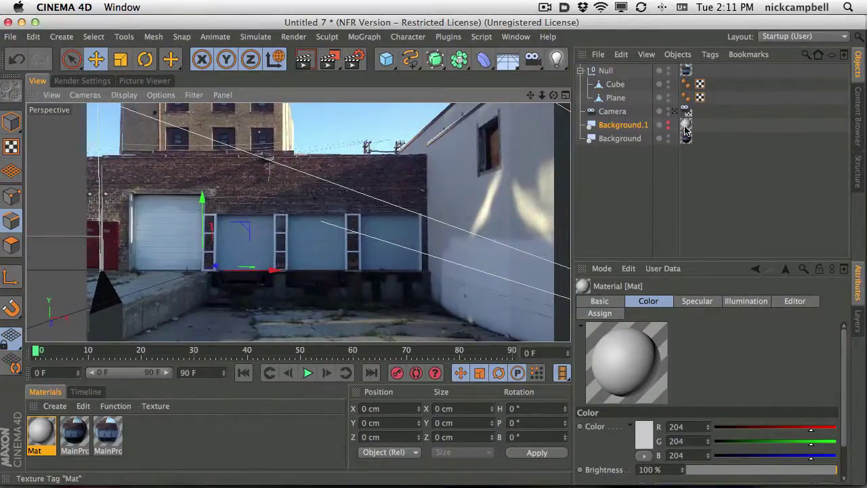
double_click(41, 434)
drag(379, 87, 541, 190)
click(533, 302)
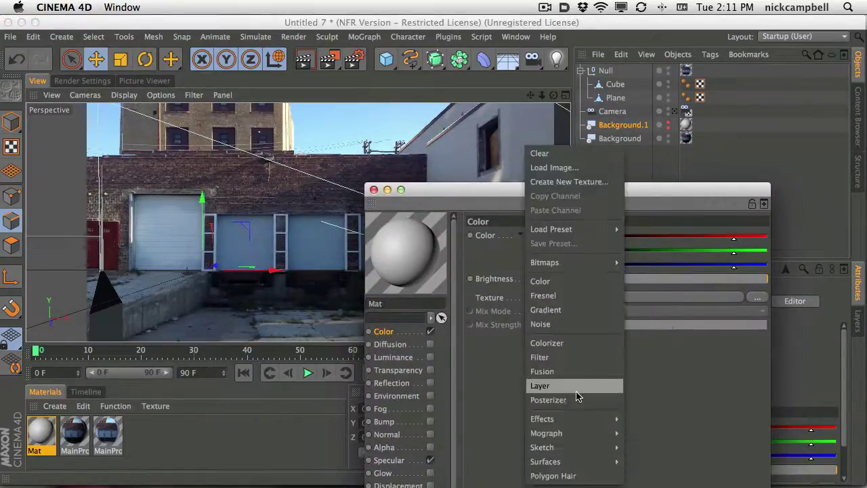
click(553, 307)
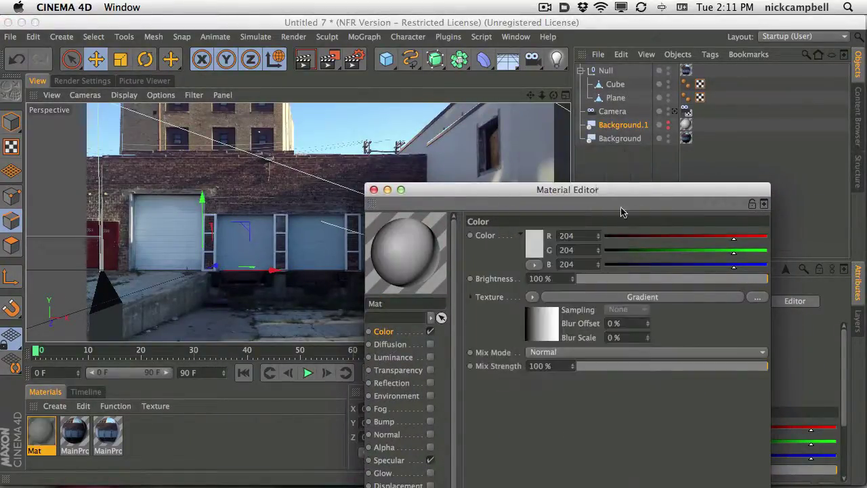
click(620, 297)
drag(537, 189, 513, 171)
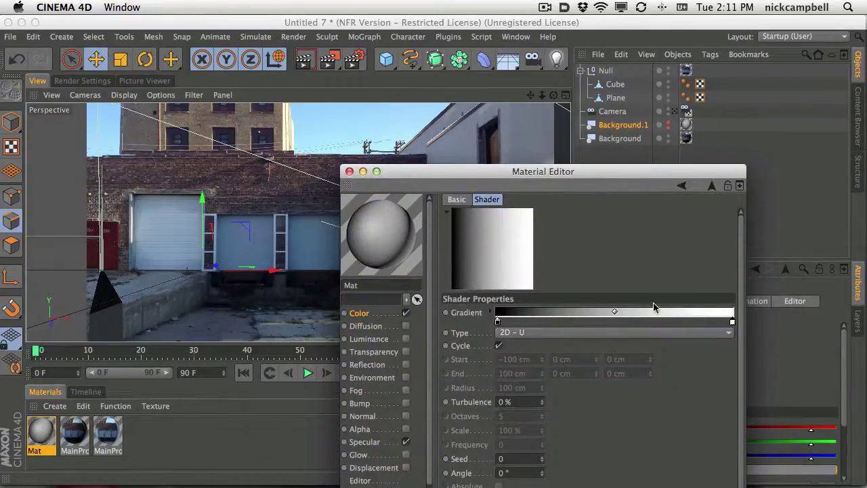
Set the gradient's left knot to a sky blue sampled from the upper part of the photo's sky in the viewport.
click(497, 323)
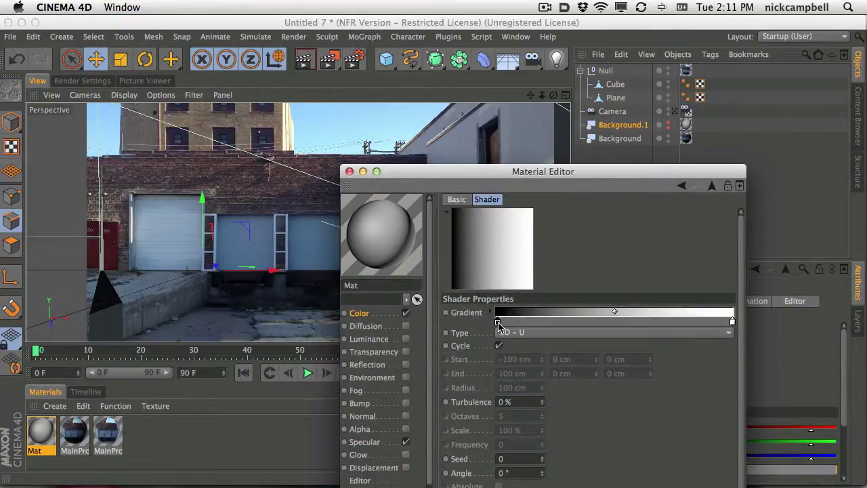
double_click(498, 323)
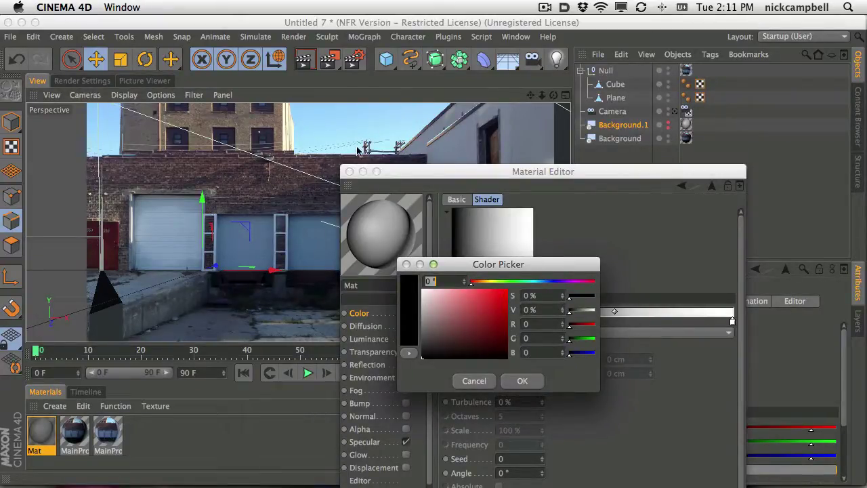
drag(467, 266, 456, 262)
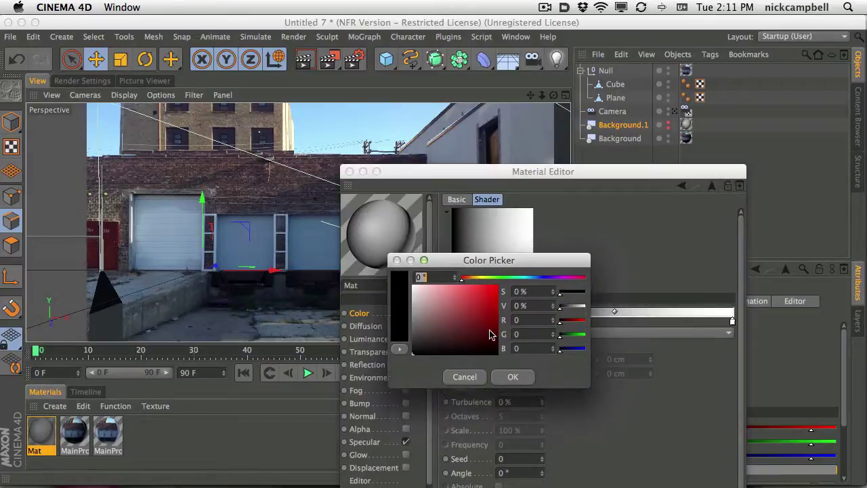
click(401, 307)
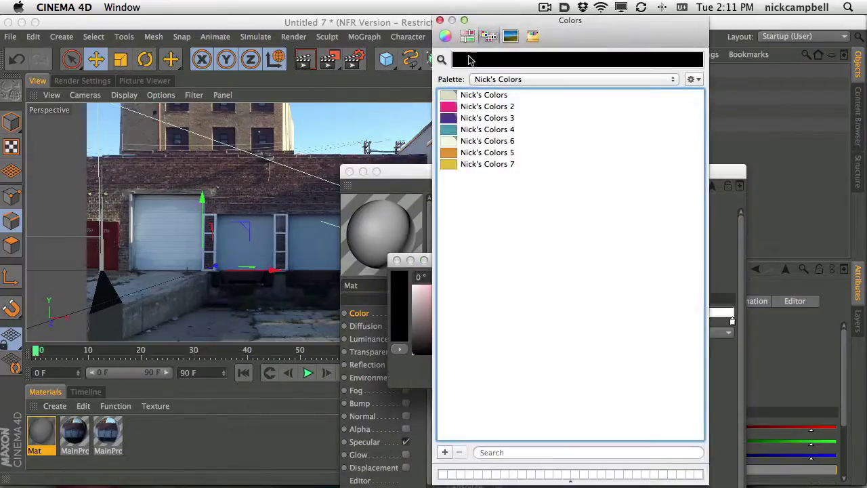
click(442, 59)
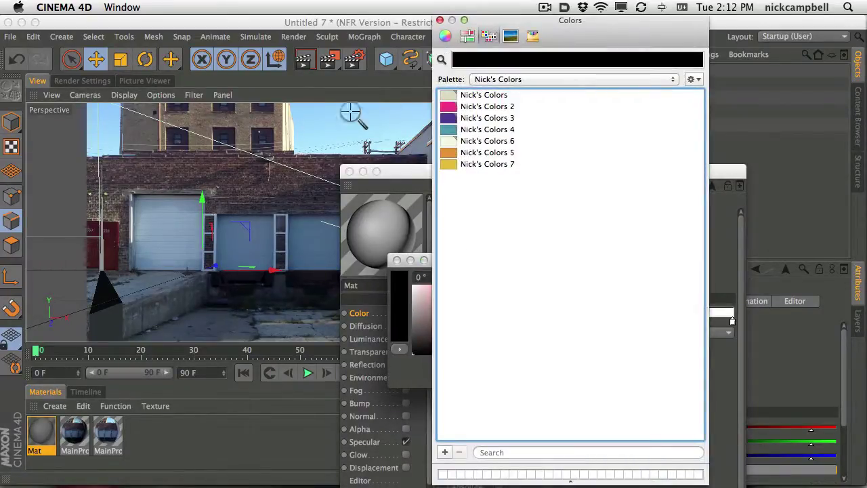
click(106, 110)
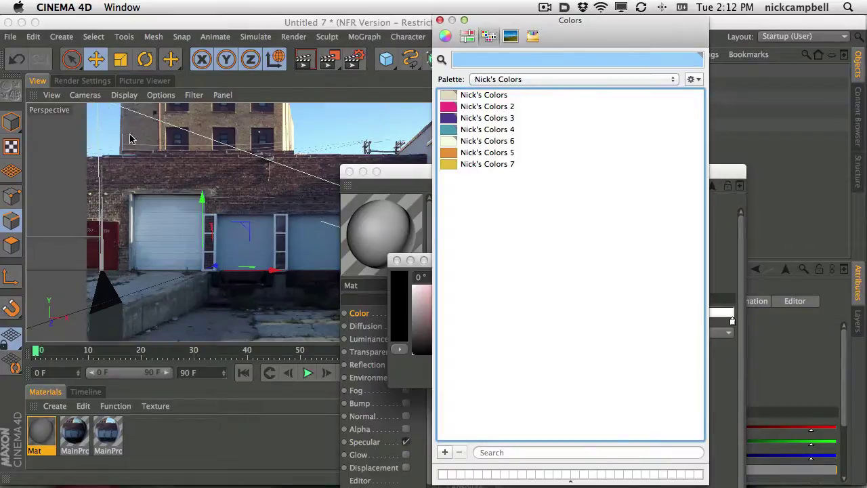
click(441, 21)
click(516, 375)
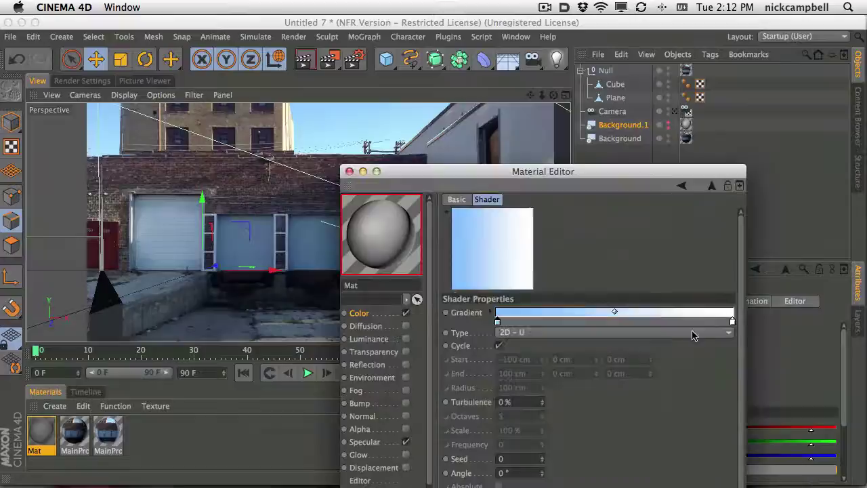
Set the gradient's right knot to a paler blue (R 165, G 233, B 255) sampled from the sky just above the roofline.
double_click(733, 321)
click(647, 334)
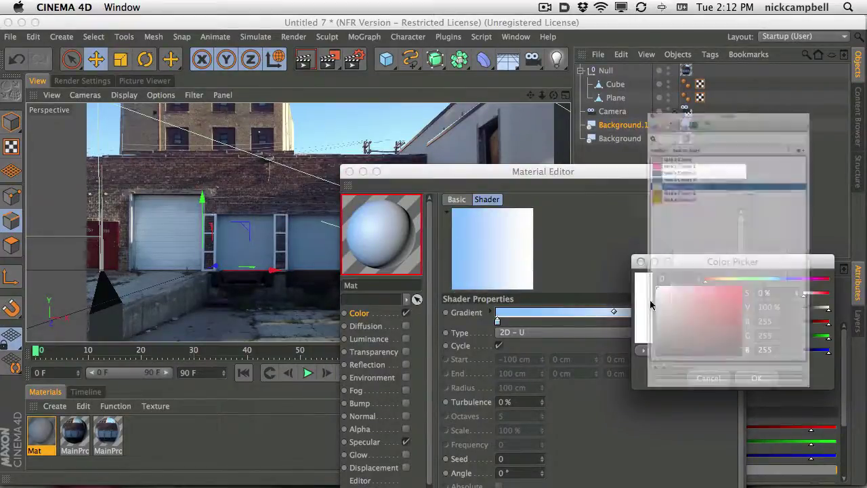
click(603, 59)
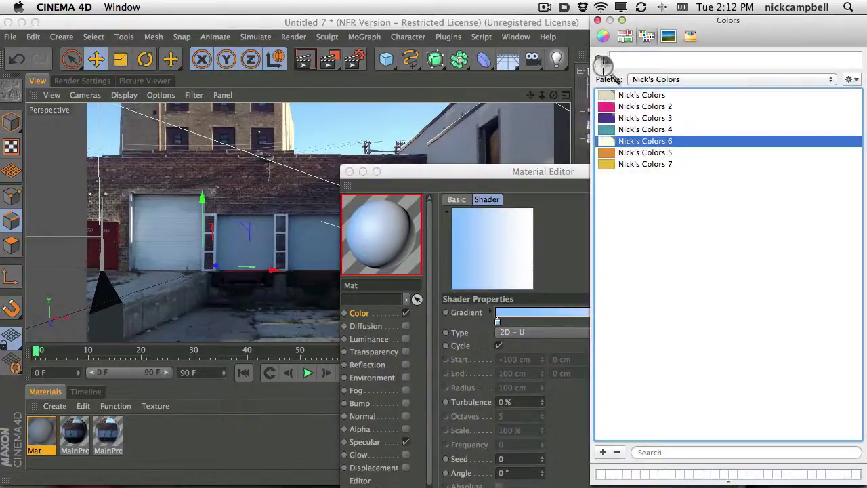
click(353, 151)
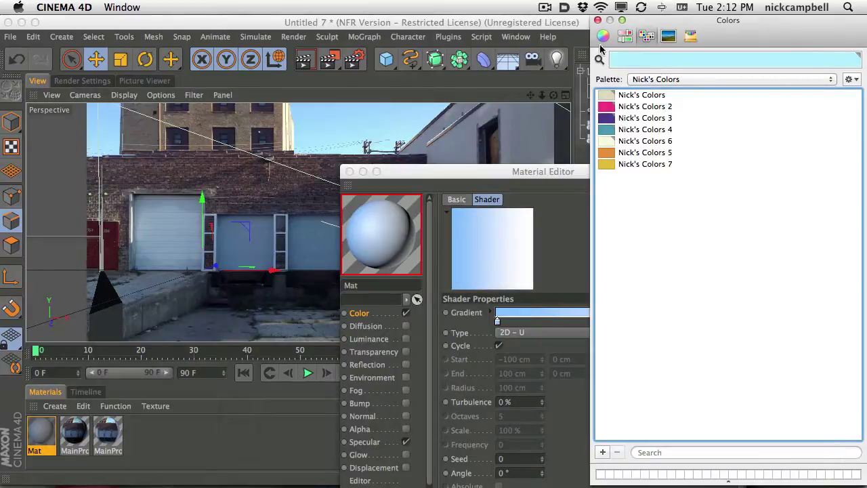
click(598, 20)
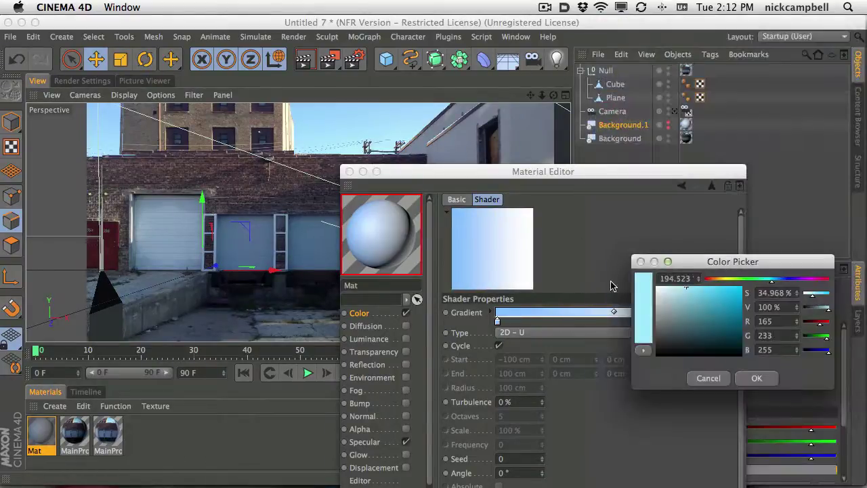
click(757, 378)
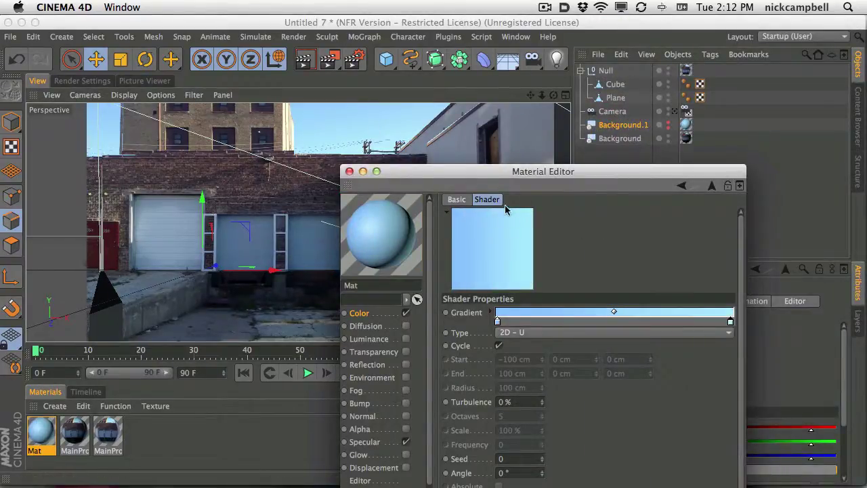
Set the gradient shader's Turbulence to 13 %, keeping its preview and settings fully in view.
click(542, 400)
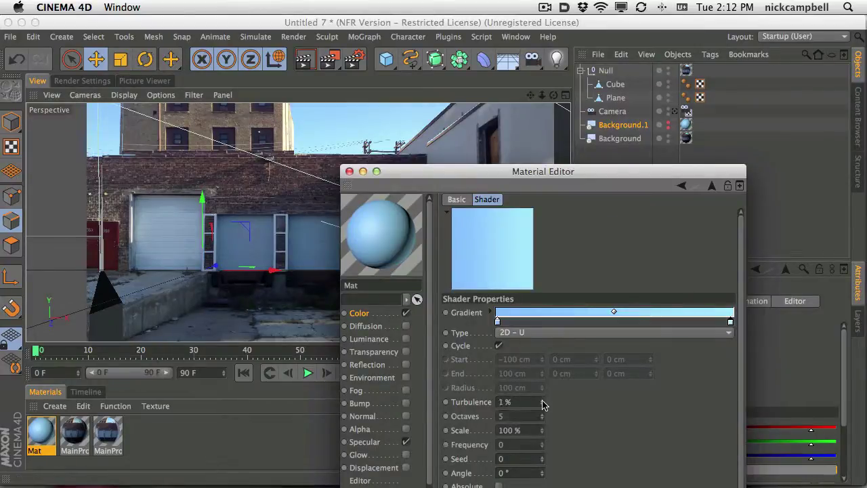
drag(542, 403, 548, 393)
drag(547, 171, 556, 86)
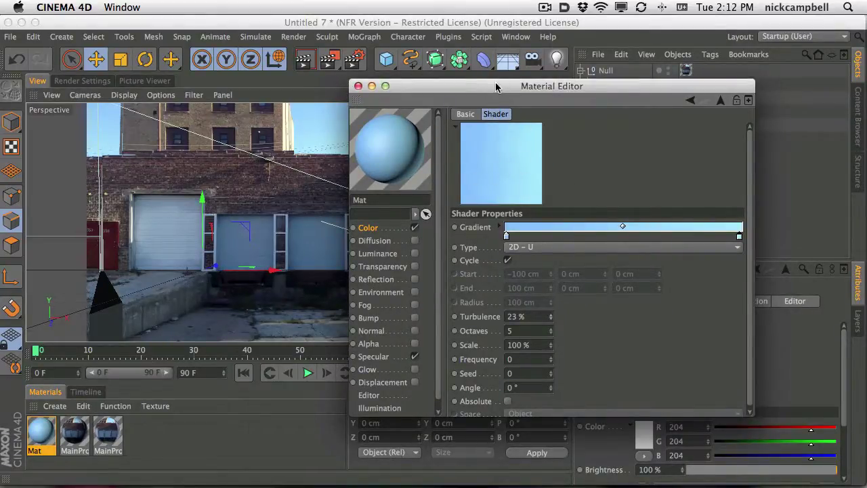
drag(499, 85, 487, 88)
drag(538, 319, 542, 332)
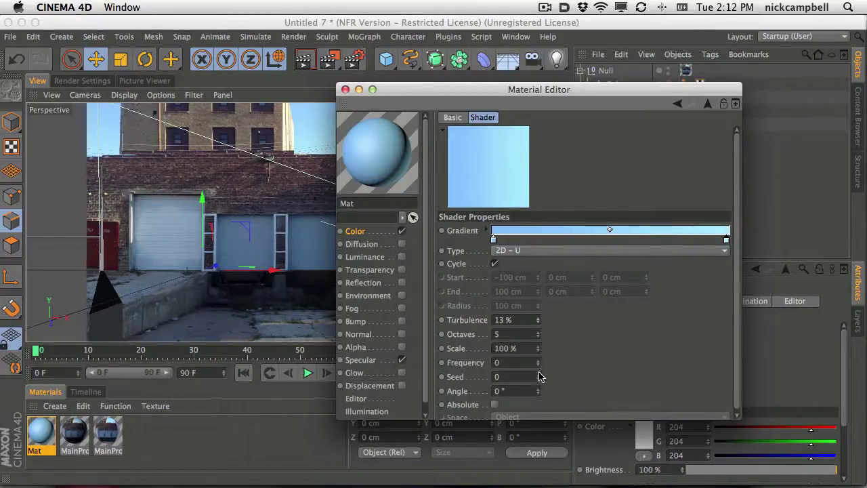
Set the gradient's Angle to -40°, close the material's settings, and make the Background.1 object visible in the editor and renderer.
mouse_move(539, 393)
mouse_down()
mouse_move(542, 363)
mouse_move(538, 397)
mouse_up()
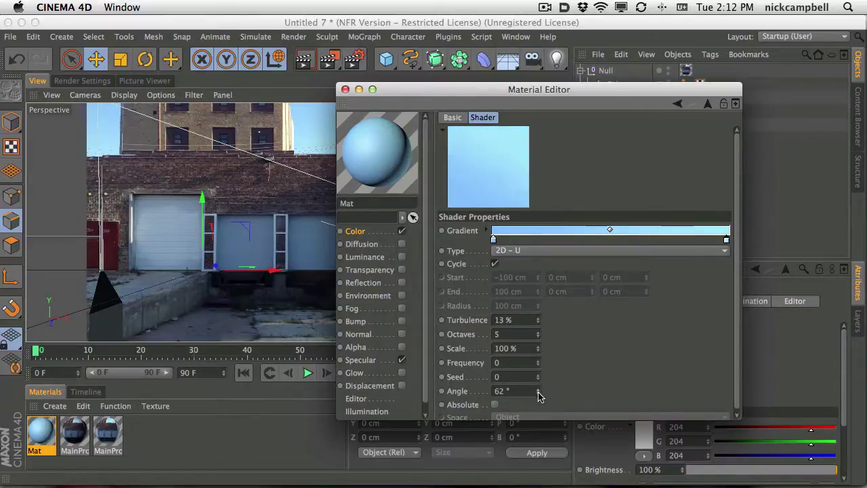
drag(540, 434, 540, 453)
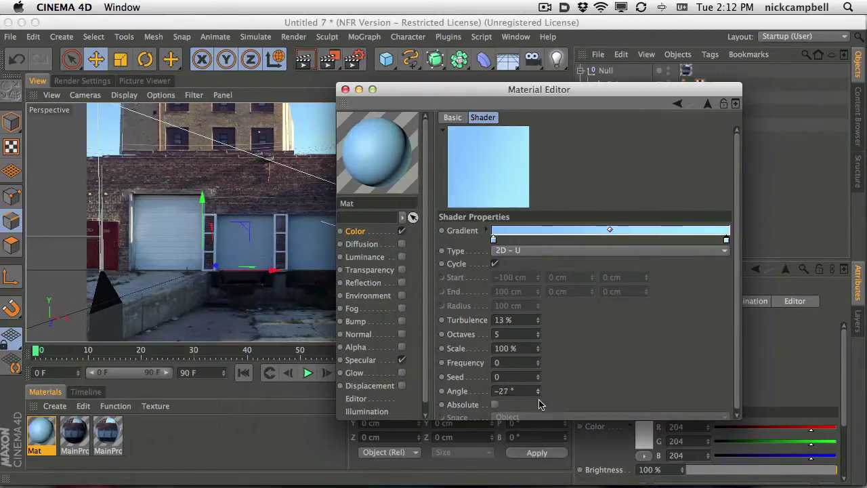
drag(540, 404, 541, 406)
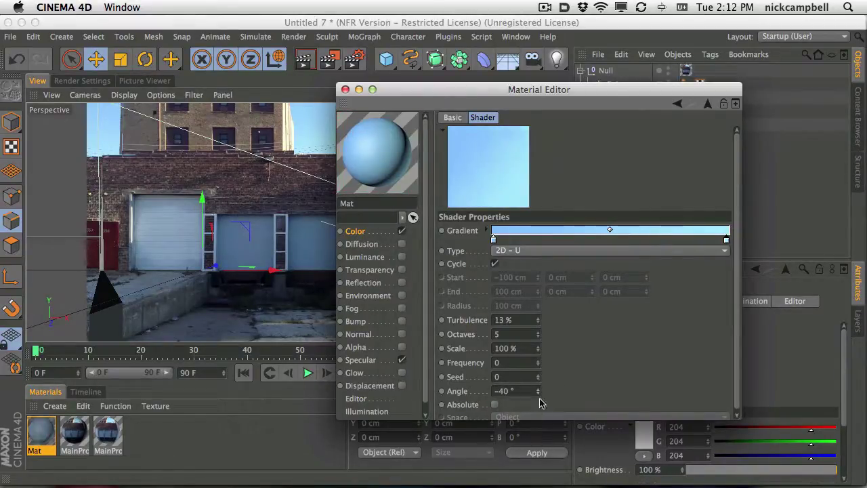
click(346, 89)
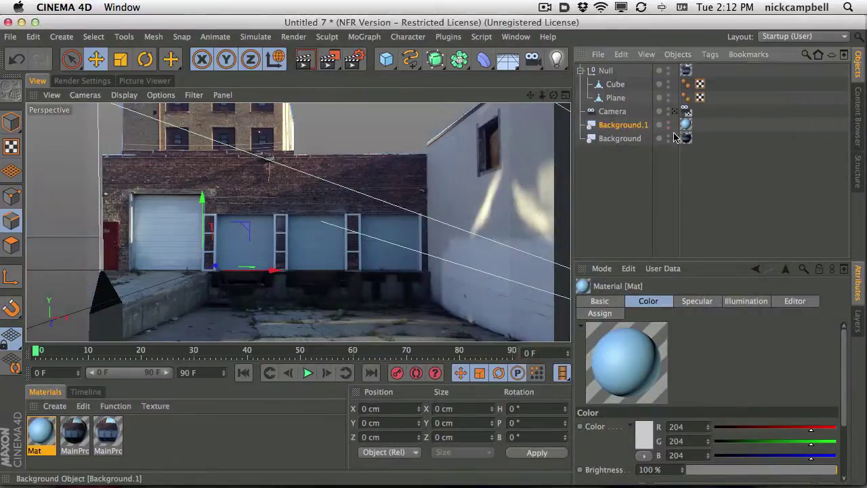
Render the view before and after orbiting and switching the scene camera to check the gradient sky behind the buildings.
click(305, 63)
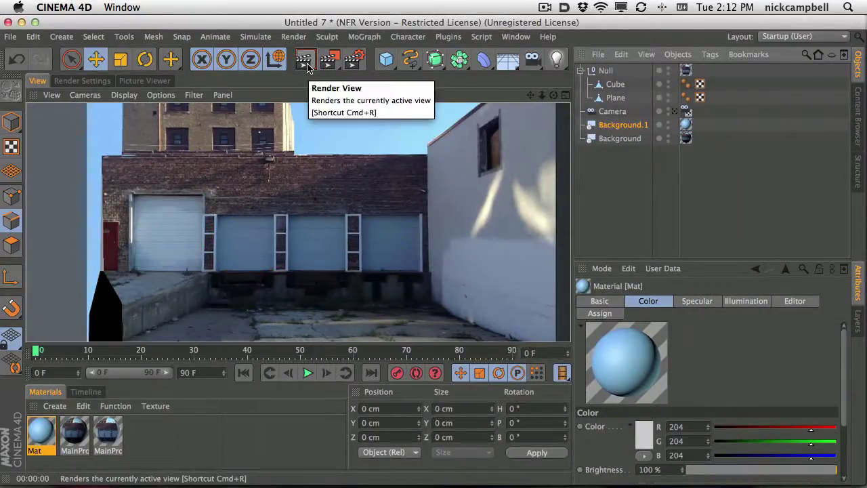
mouse_move(372, 225)
alt+mouse_down()
mouse_move(357, 221)
mouse_move(361, 202)
mouse_move(363, 223)
alt+mouse_up()
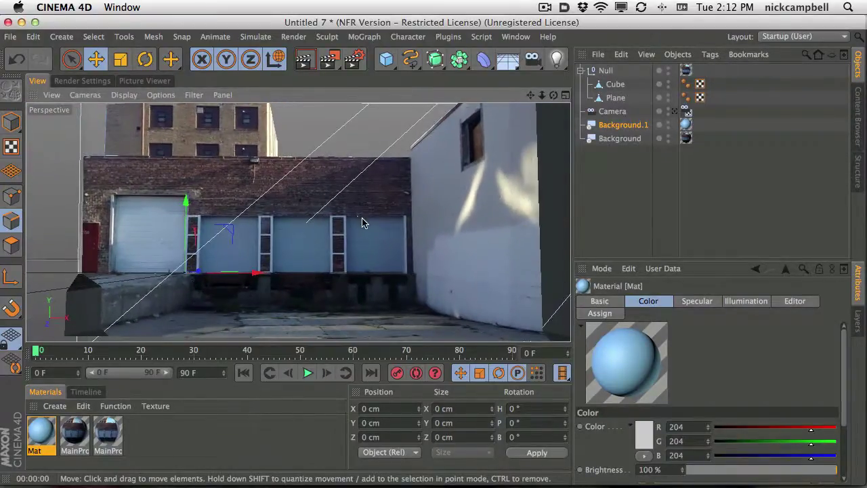
click(675, 111)
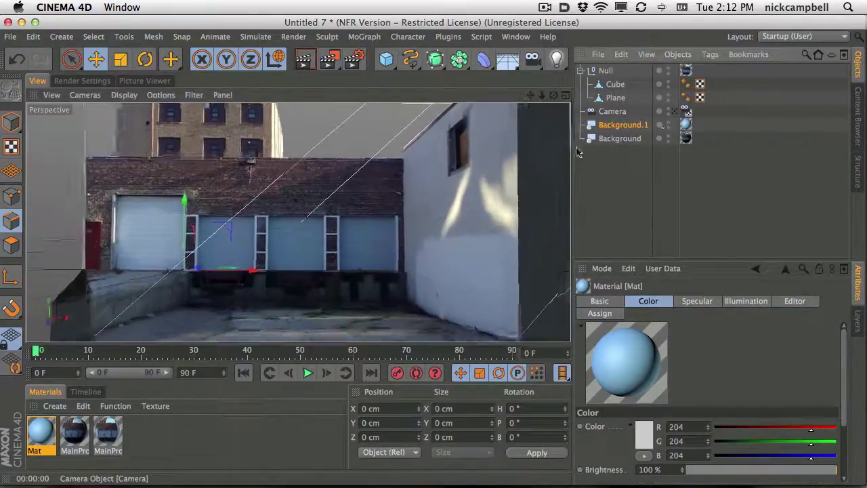
click(303, 60)
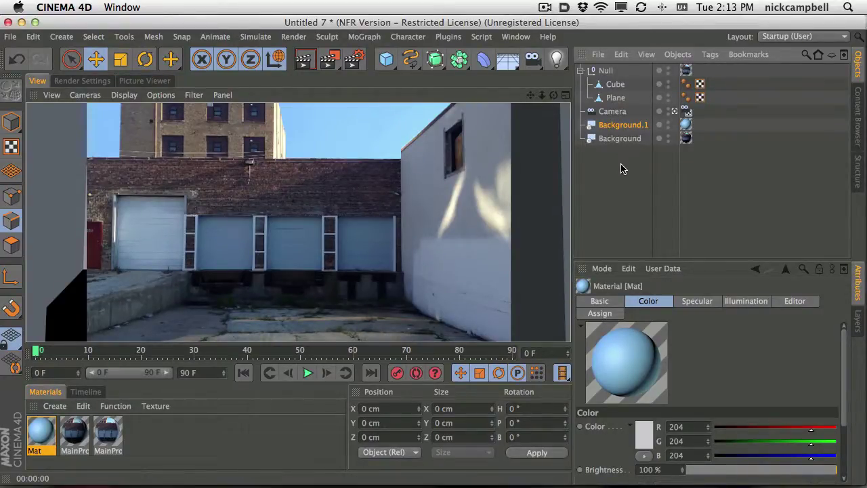
Select the Plane's dock door polygons one at a time with Live Selection in polygon mode, ending on the rightmost door.
click(614, 98)
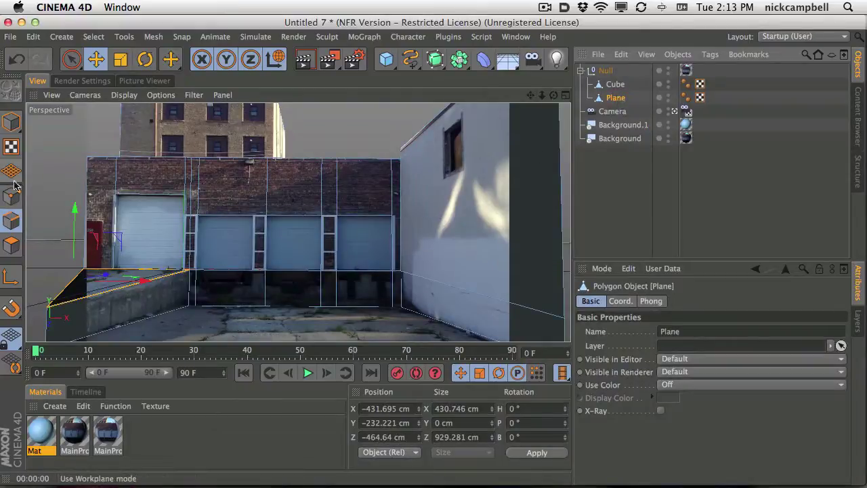
click(10, 242)
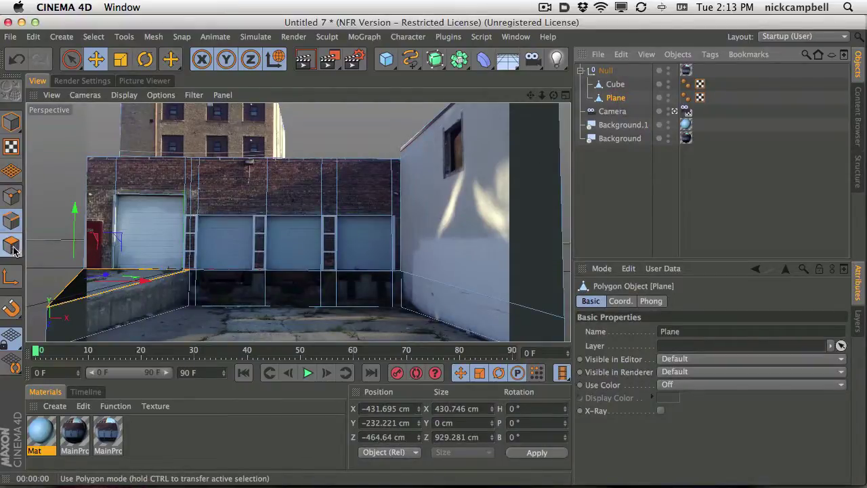
click(71, 59)
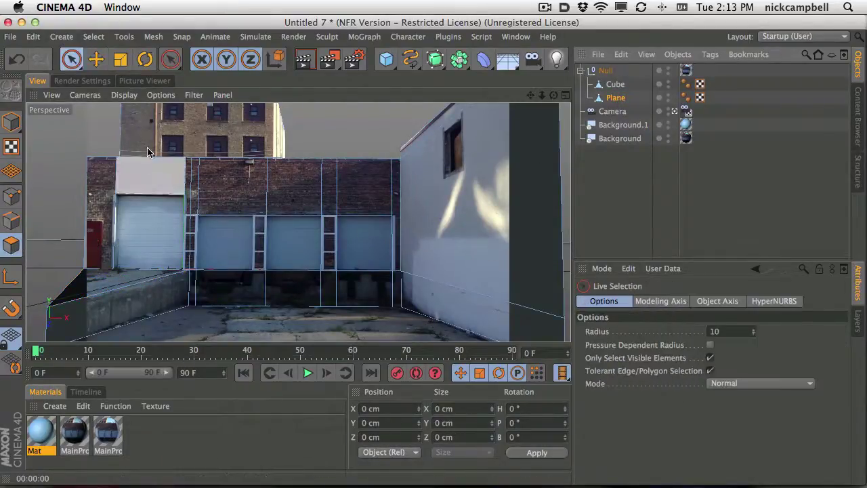
click(71, 59)
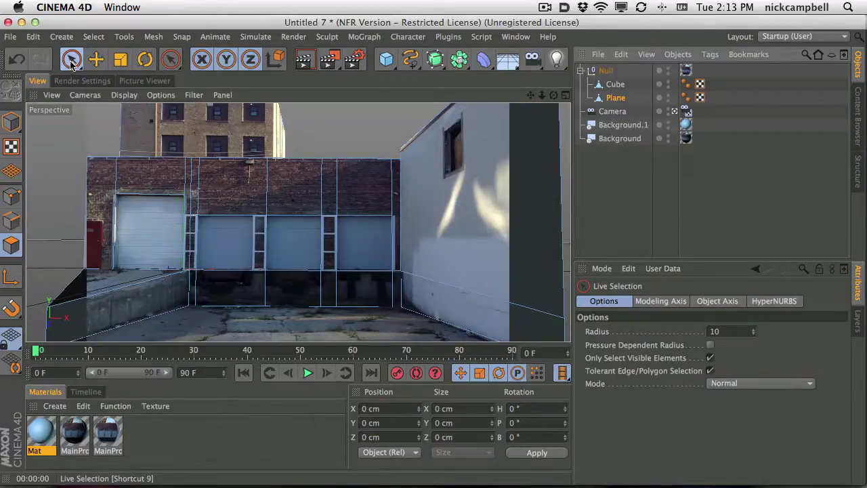
click(71, 59)
click(228, 248)
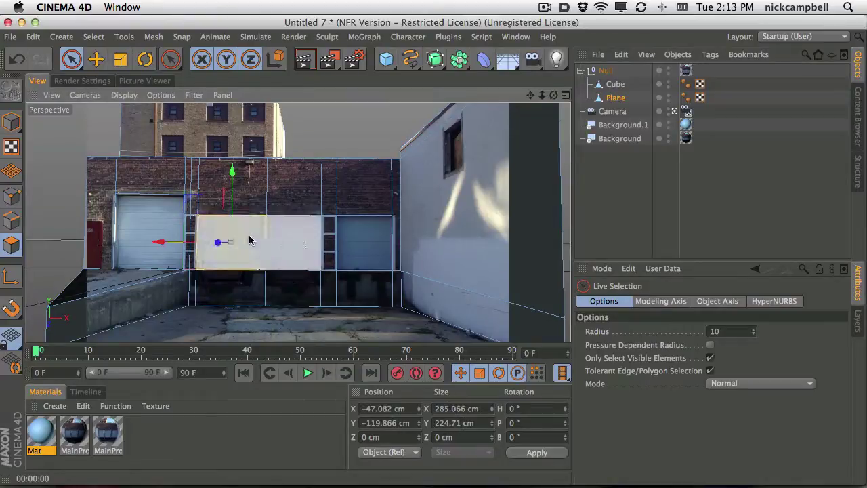
click(302, 240)
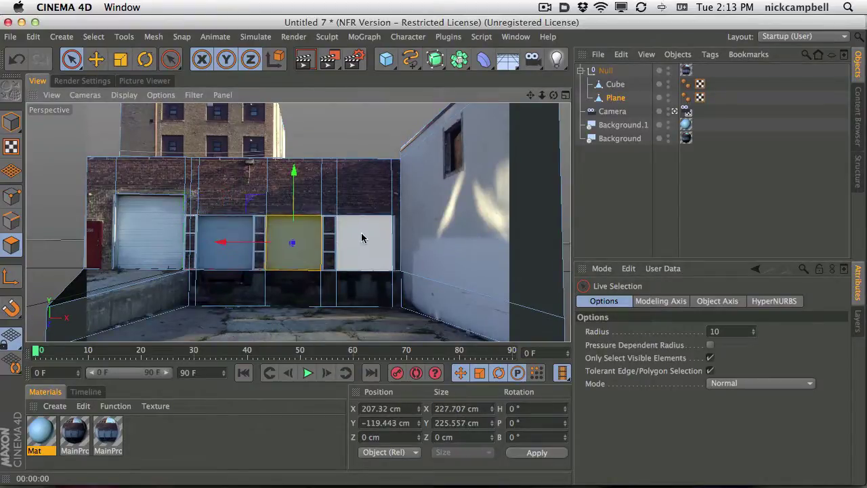
click(363, 239)
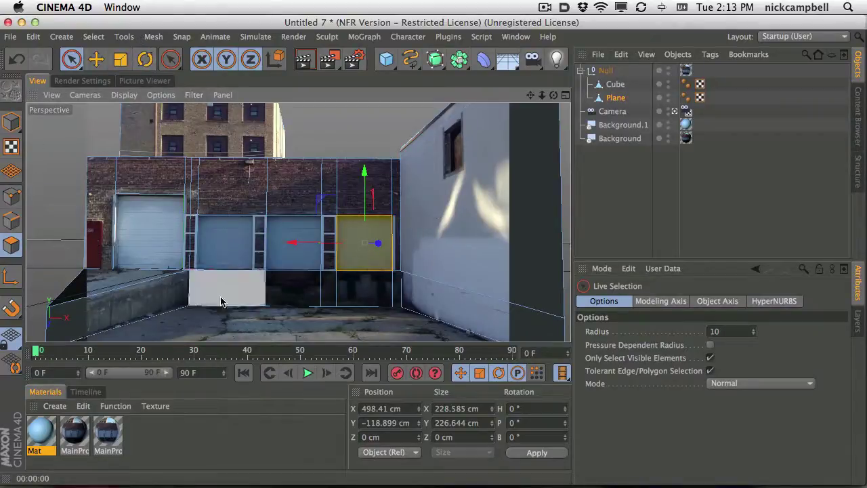
Try Knife cuts across the Plane, including a vertical one along a dock door's edge past the roofline, and deselect all objects.
key(k)
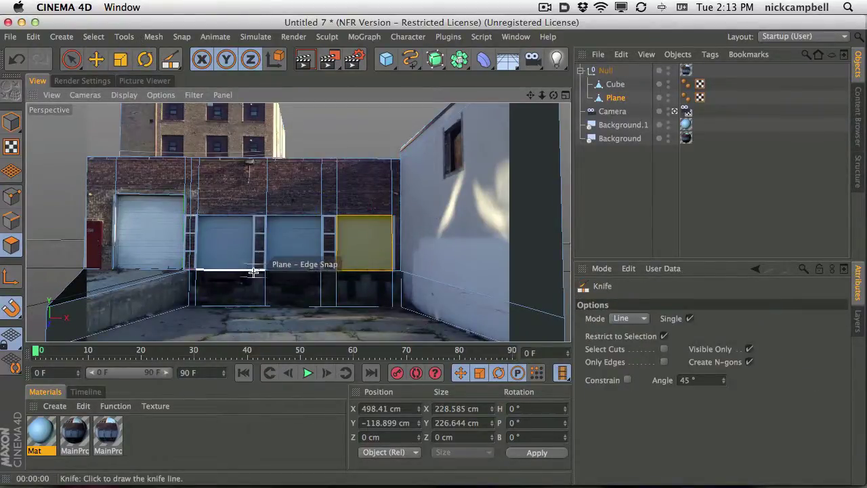
drag(252, 271, 254, 129)
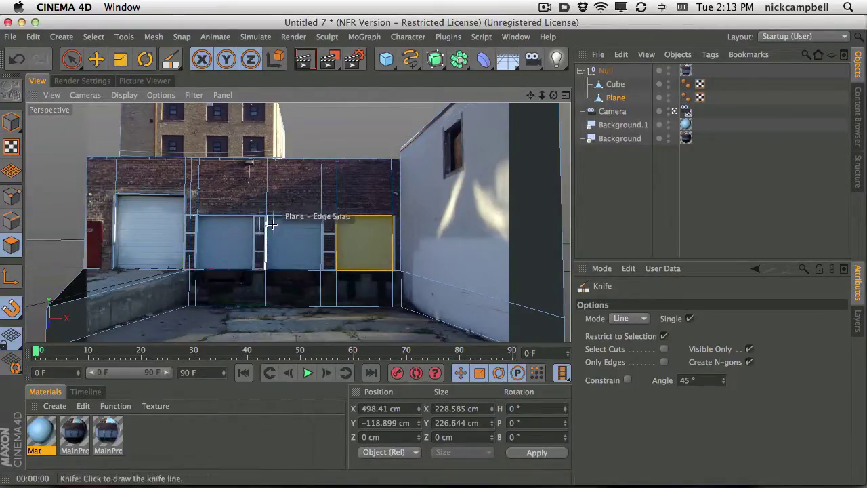
click(616, 99)
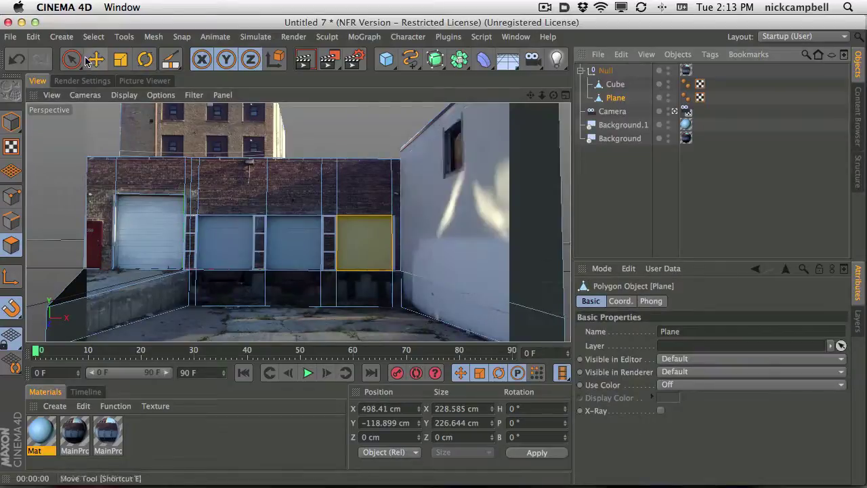
key(k)
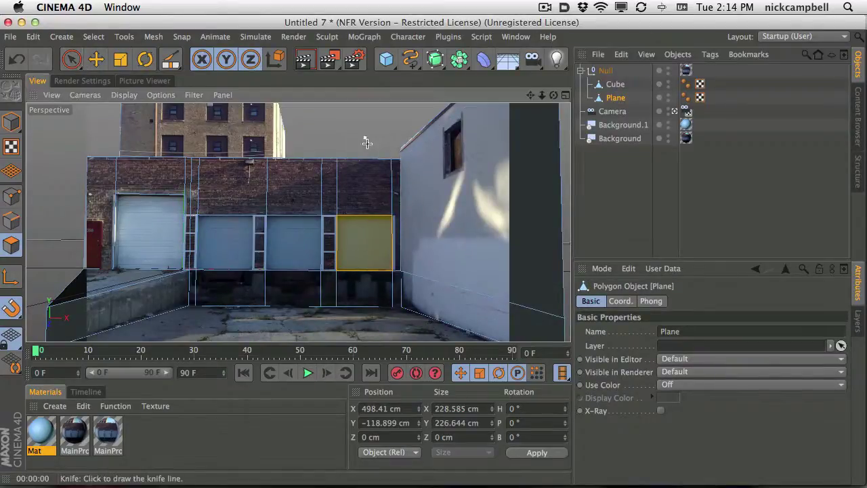
drag(366, 139, 513, 197)
click(603, 179)
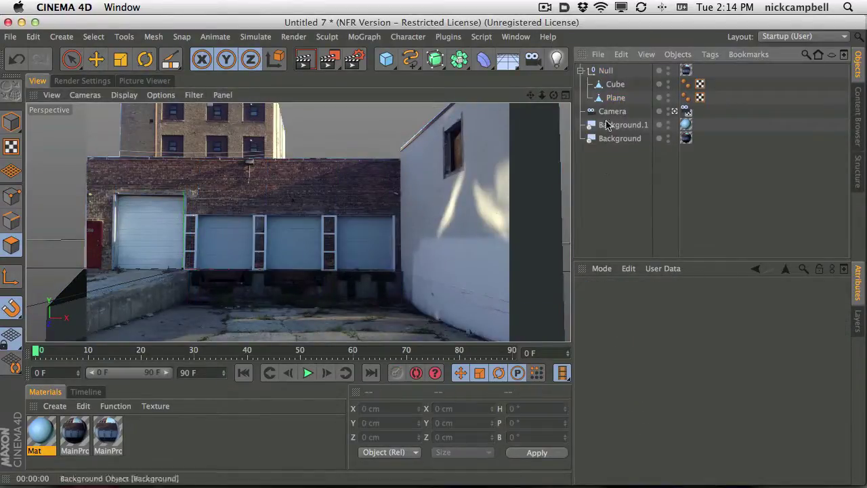
Select all of the Plane's polygons and knife a vertical cut along the right edge of the leftmost small dock door, past the roofline.
click(616, 98)
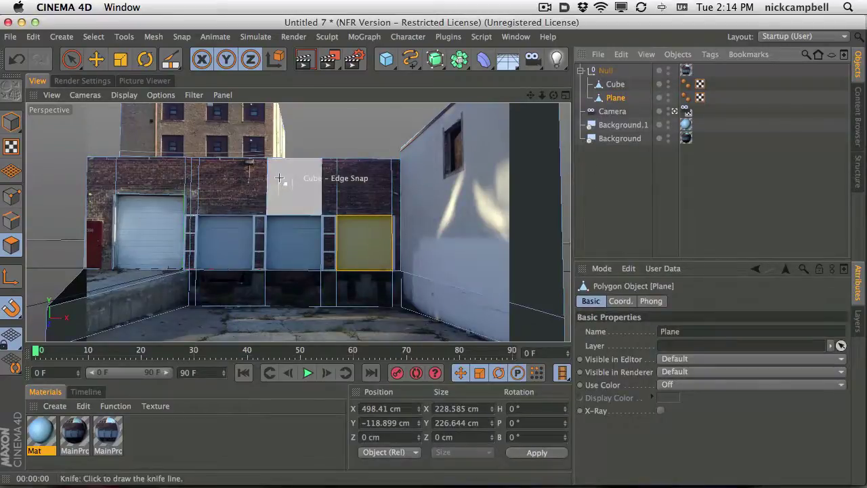
key(ctrl+a)
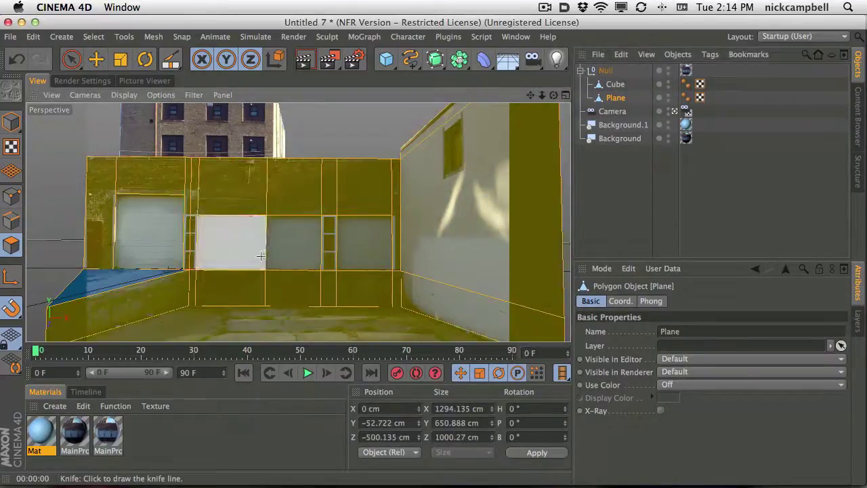
drag(252, 270, 256, 129)
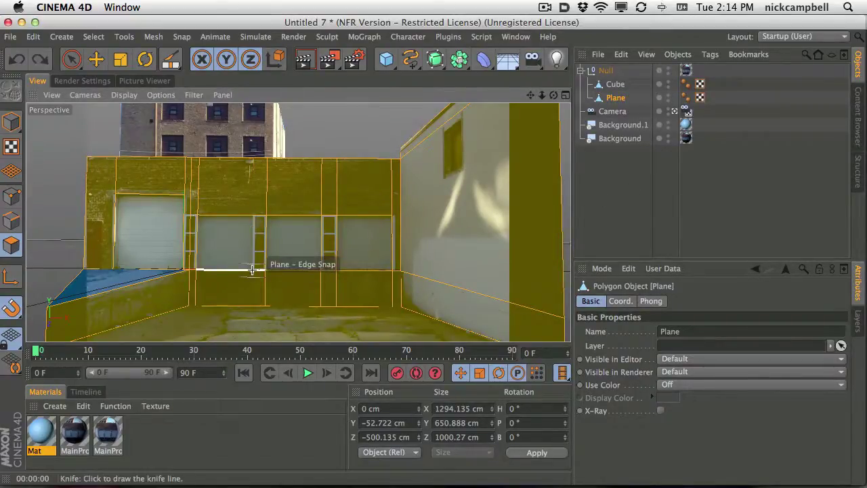
drag(252, 270, 254, 130)
click(627, 224)
click(616, 97)
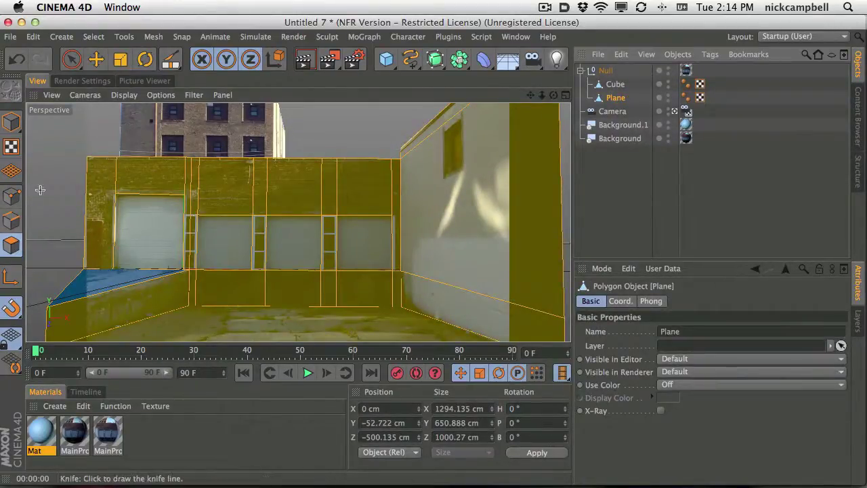
Select the three small dock door polygons of the Plane with Live Selection.
click(72, 60)
click(234, 243)
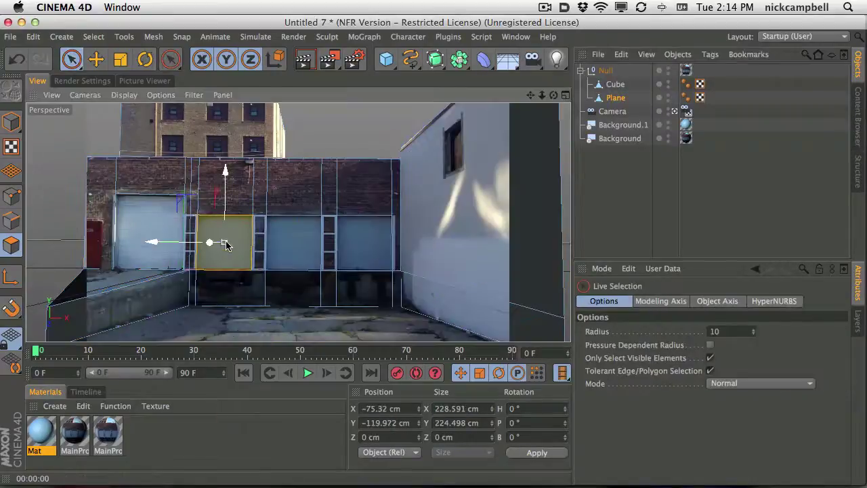
shift+click(311, 256)
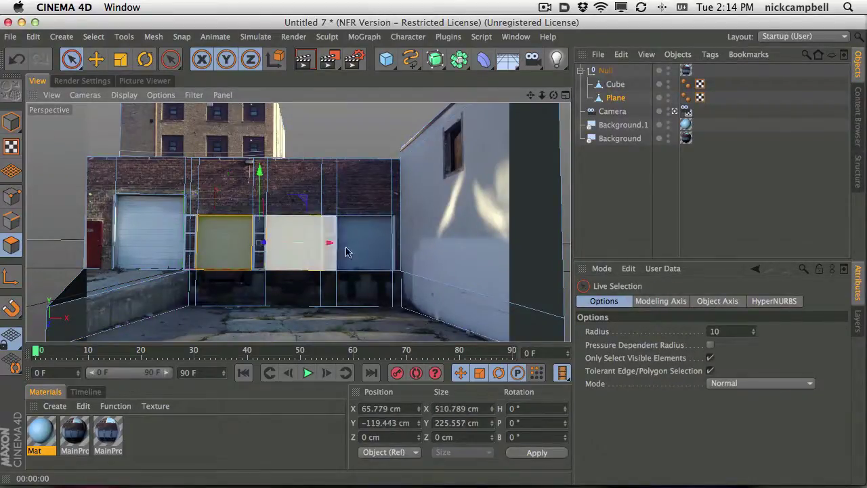
shift+click(366, 242)
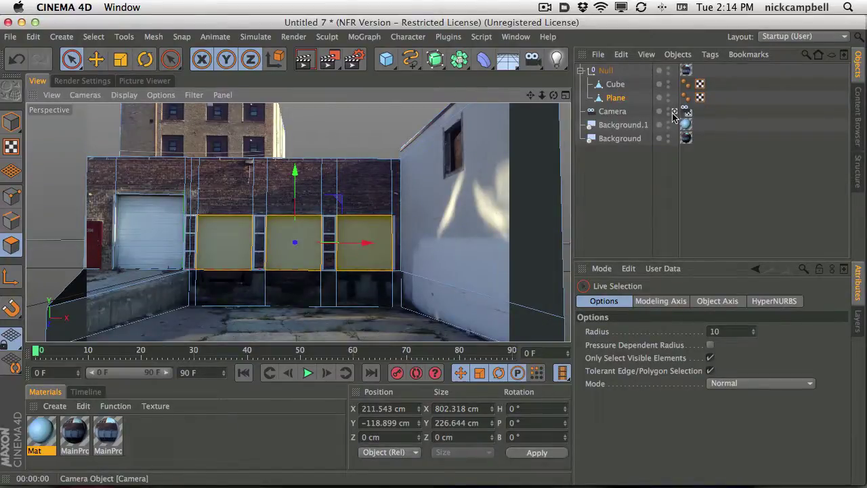
Starting from an Extrude offset of 0, recess the three small dock door polygons about 30.7 cm into the wall, undoing any stray extrusion.
click(675, 111)
scroll(325, 251, up, 5)
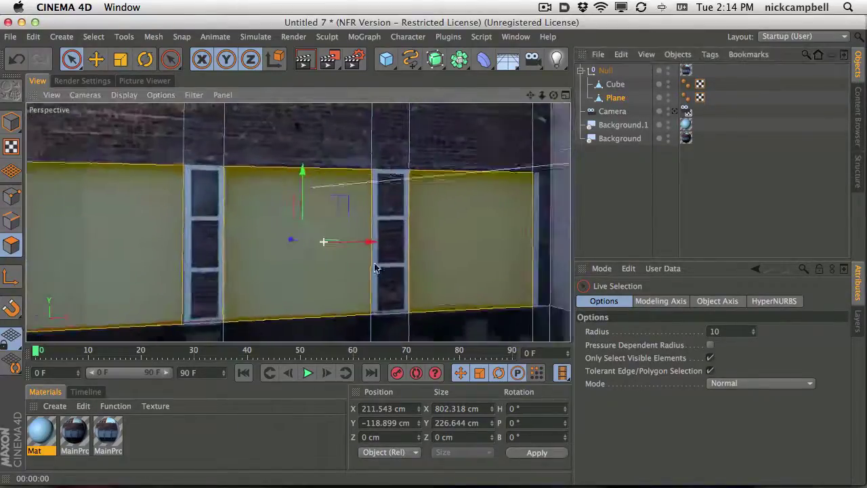
alt+drag(376, 268, 485, 273)
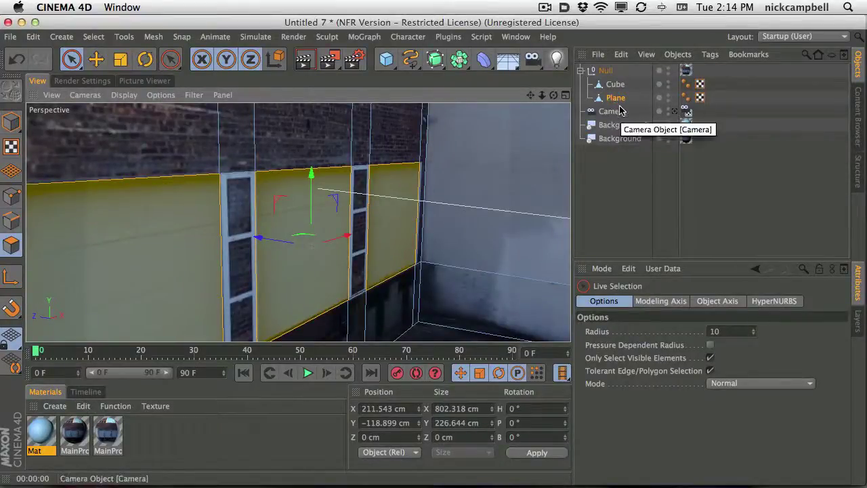
key(d)
click(671, 346)
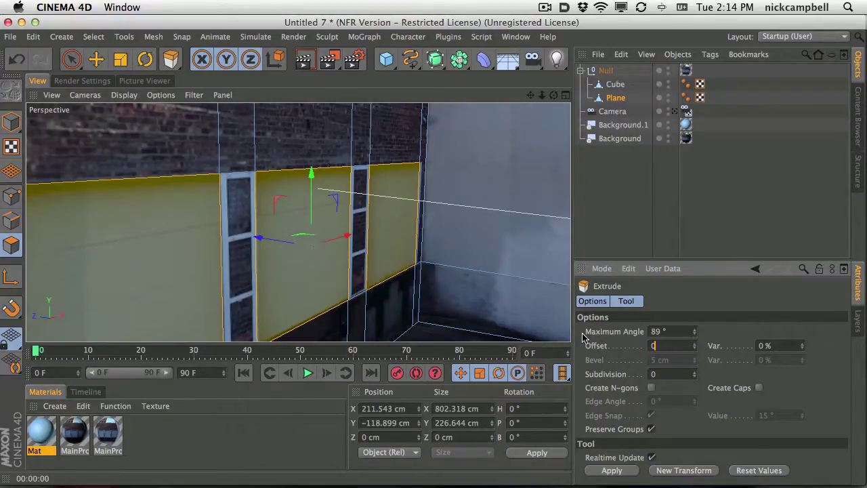
text(0)
key(Return)
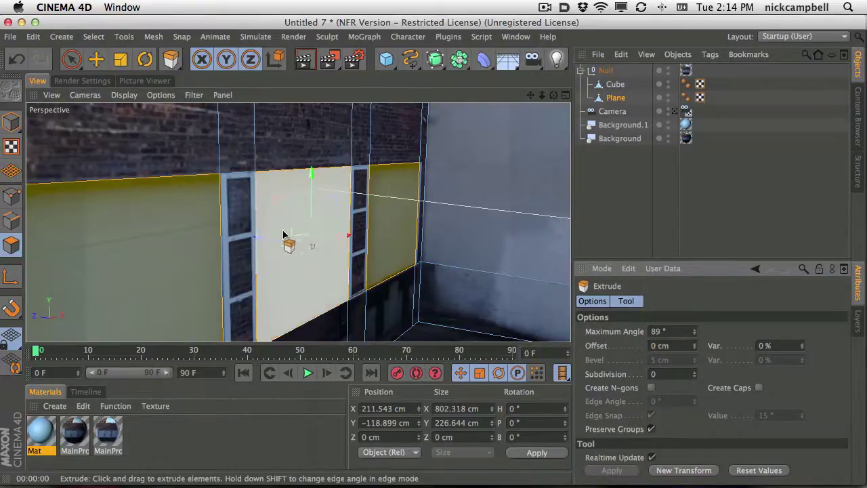
drag(286, 251, 235, 242)
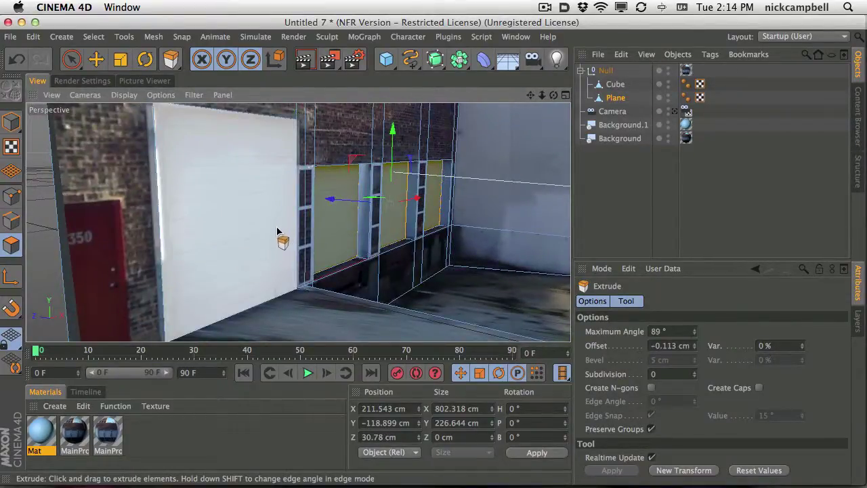
key(super+z)
Select the large garage door polygon and extrude it about 24.3 cm into the wall, starting from an offset of 0.
key(space)
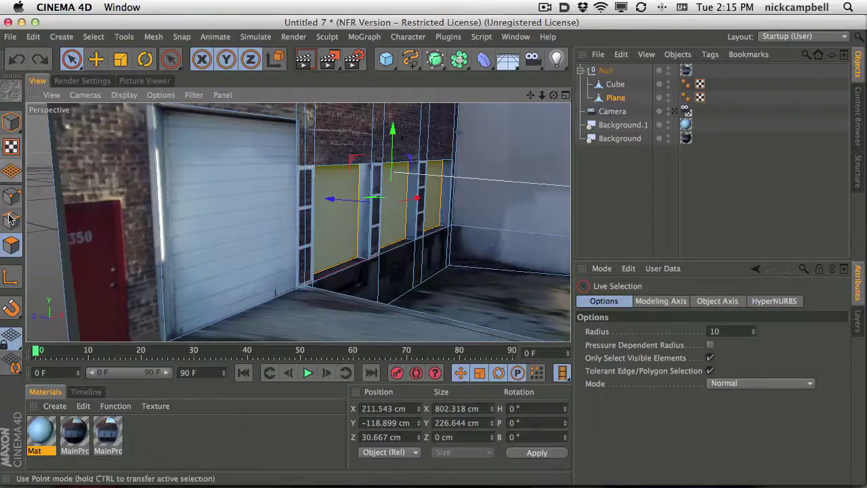
click(234, 205)
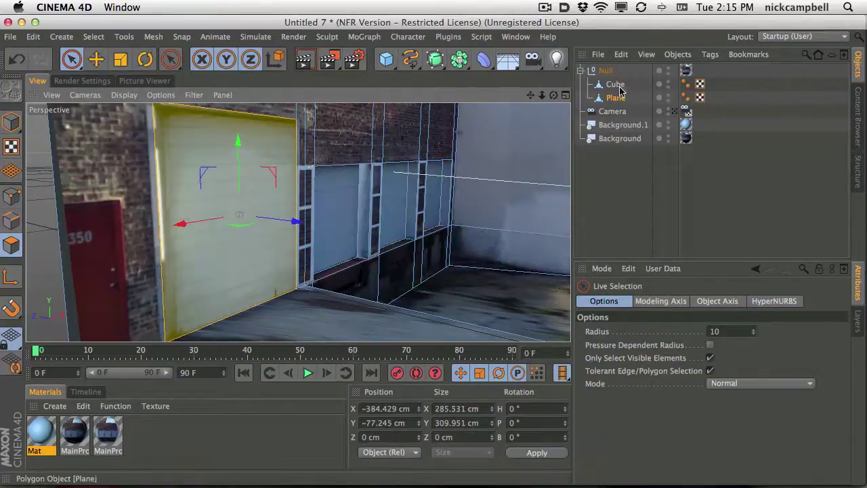
key(d)
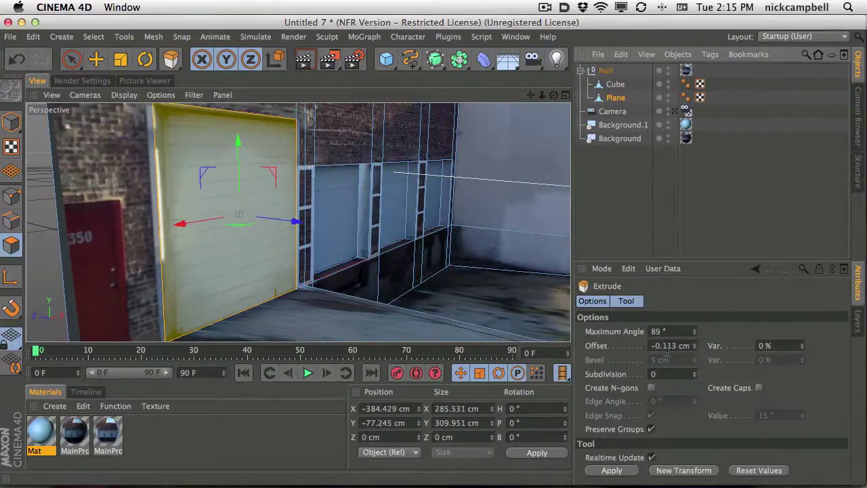
click(668, 347)
text(0)
key(Return)
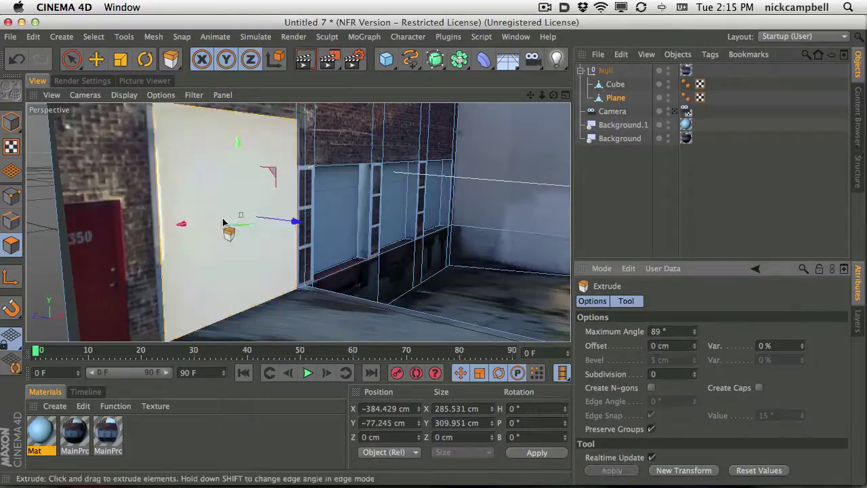
drag(296, 229, 116, 227)
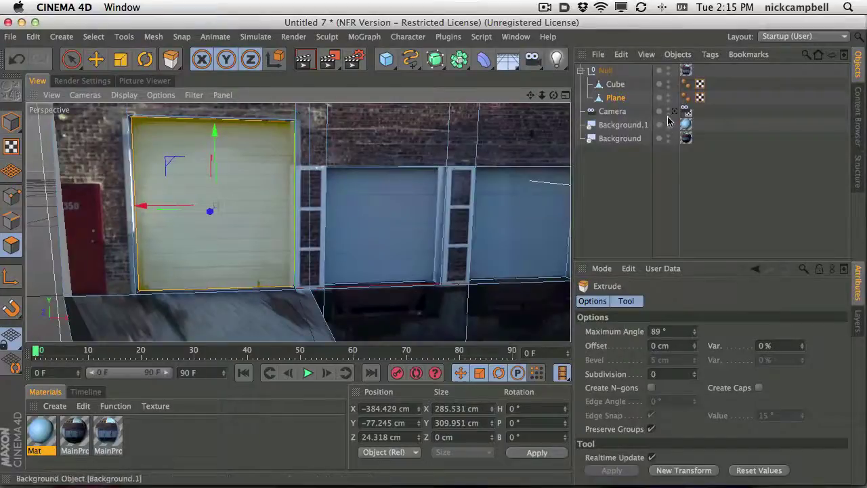
Inspect the recessed doors from an orbited editor view and through the scene camera.
click(675, 111)
click(678, 112)
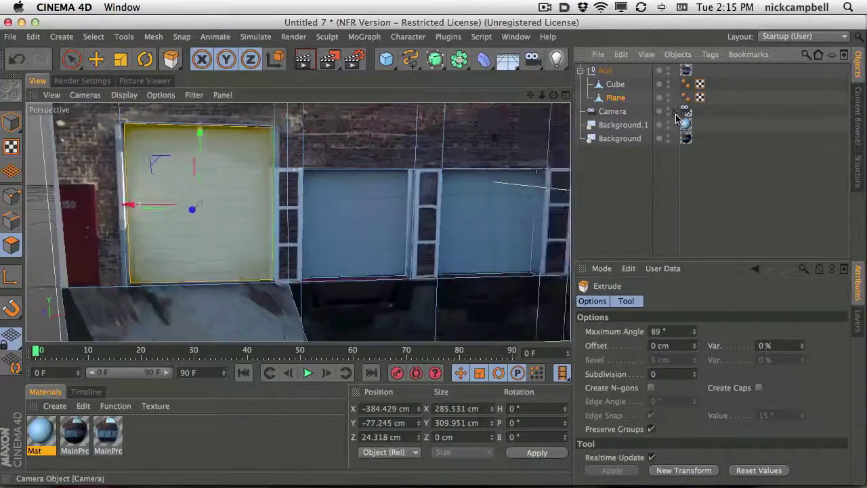
alt+drag(474, 210, 547, 208)
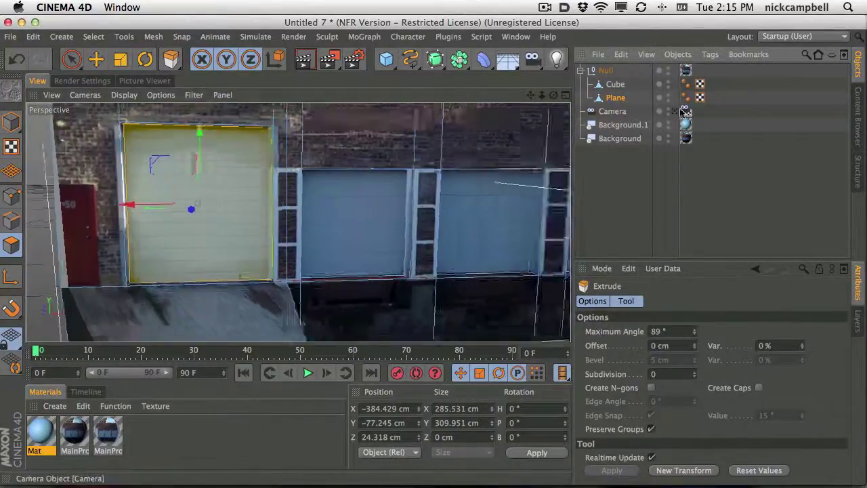
click(675, 111)
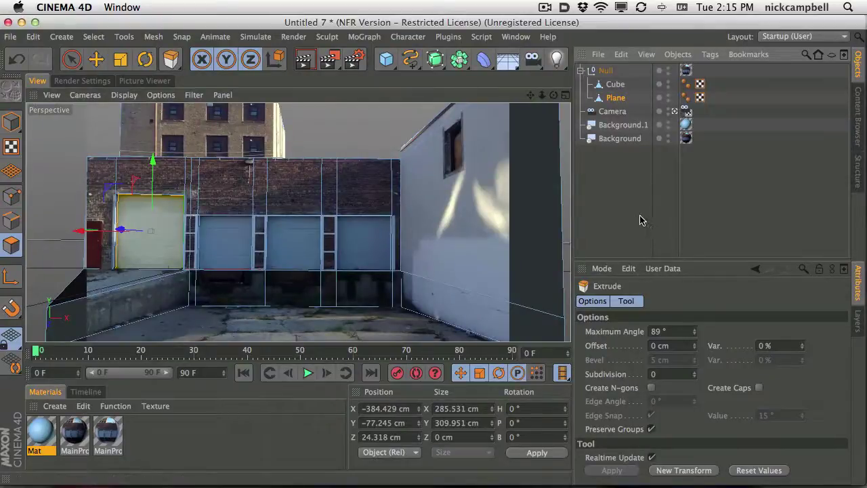
Duplicate the Camera object and delete the tag carried over to the copy.
click(613, 111)
ctrl+drag(613, 112, 335, 243)
click(686, 71)
key(Delete)
Look through Camera.1 and move it closer to the dock doors.
drag(391, 220, 392, 221)
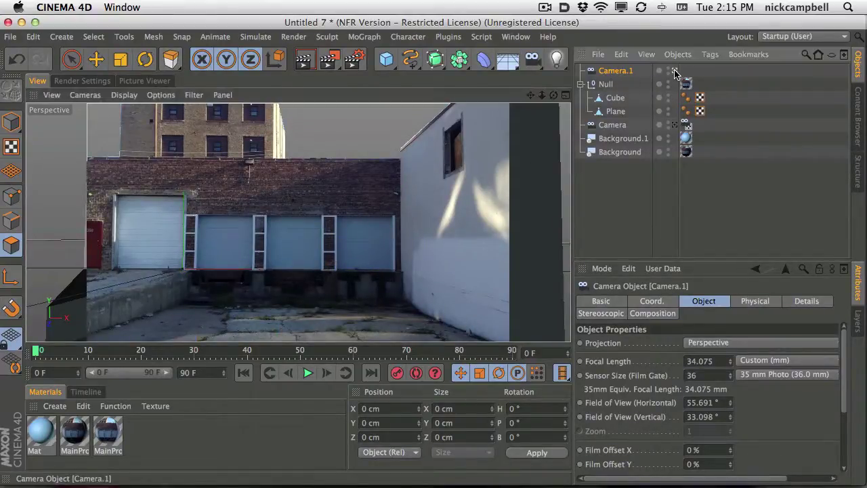
drag(594, 72, 360, 173)
drag(199, 129, 283, 185)
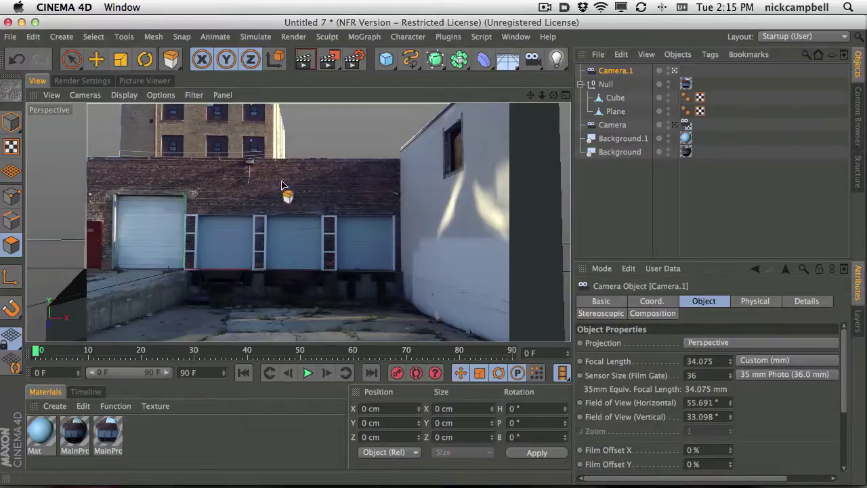
drag(305, 231, 341, 260)
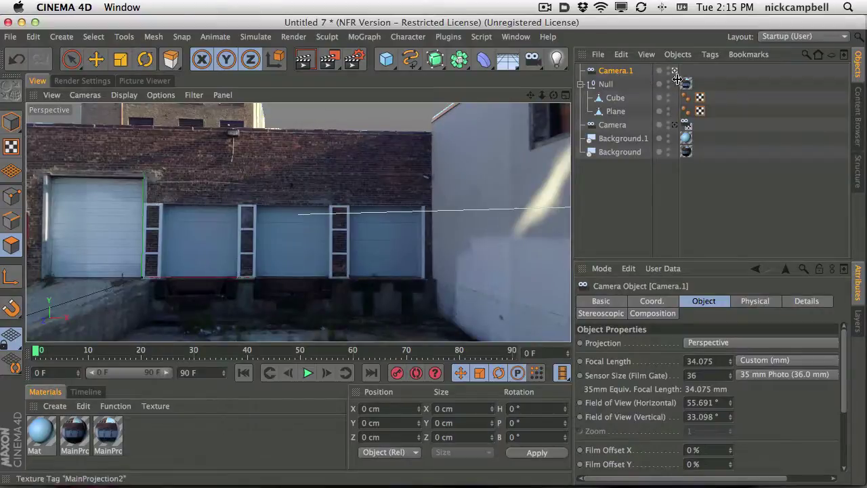
Switch back to the original Camera and add a Sphere on the ground in front of the dock, brought slightly closer.
click(674, 126)
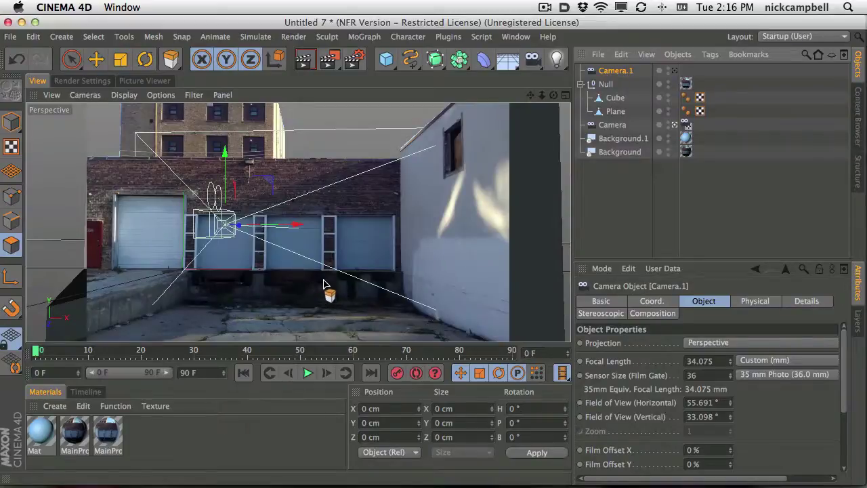
drag(386, 59, 667, 93)
drag(183, 269, 280, 266)
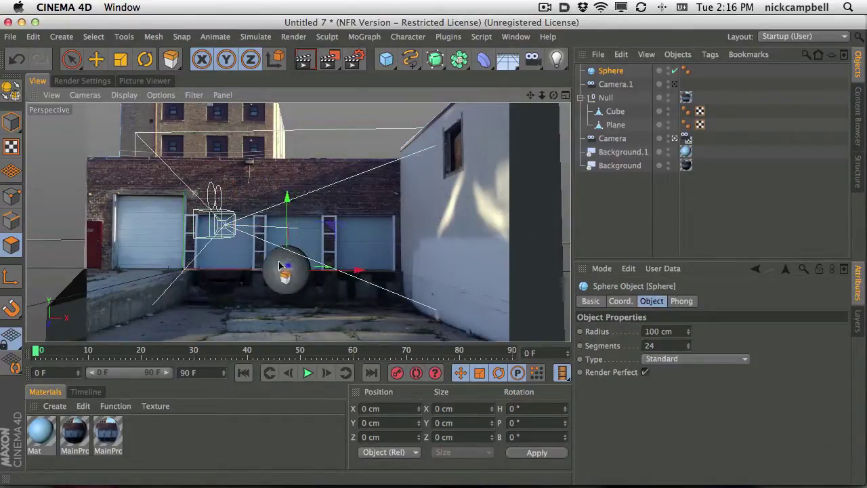
right_drag(288, 268, 283, 279)
Create a new material and apply it to the Sphere.
click(55, 406)
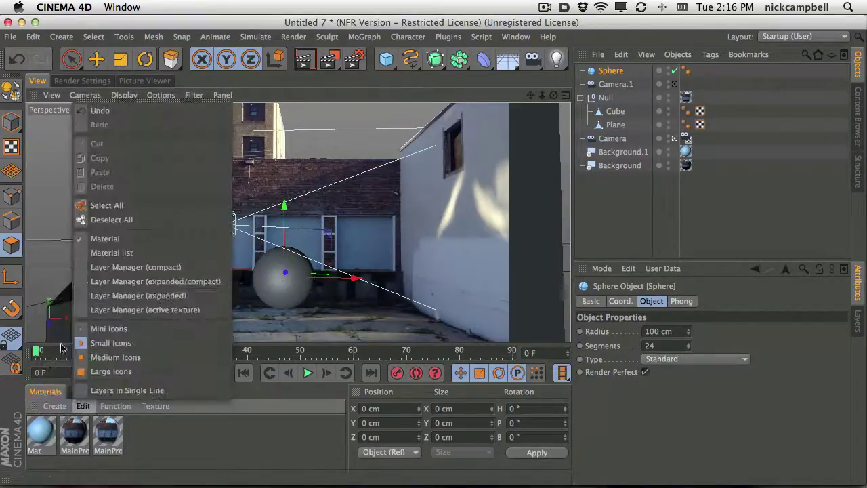
click(78, 287)
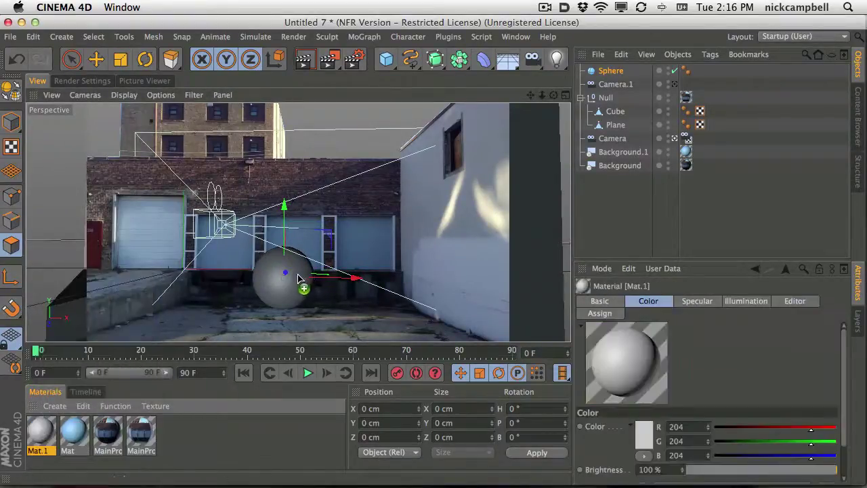
drag(299, 278, 298, 278)
click(42, 433)
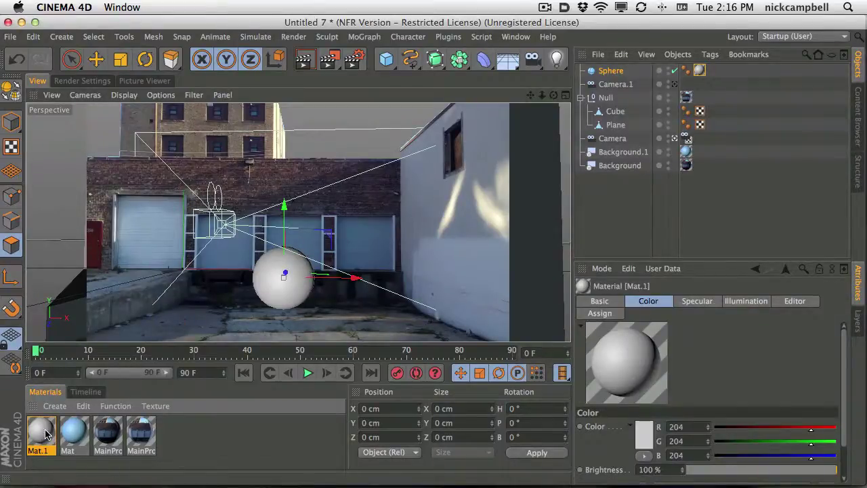
Enable the Reflection channel of Mat.1 and render the view with the Material Editor moved clear of the scene.
double_click(42, 432)
click(268, 287)
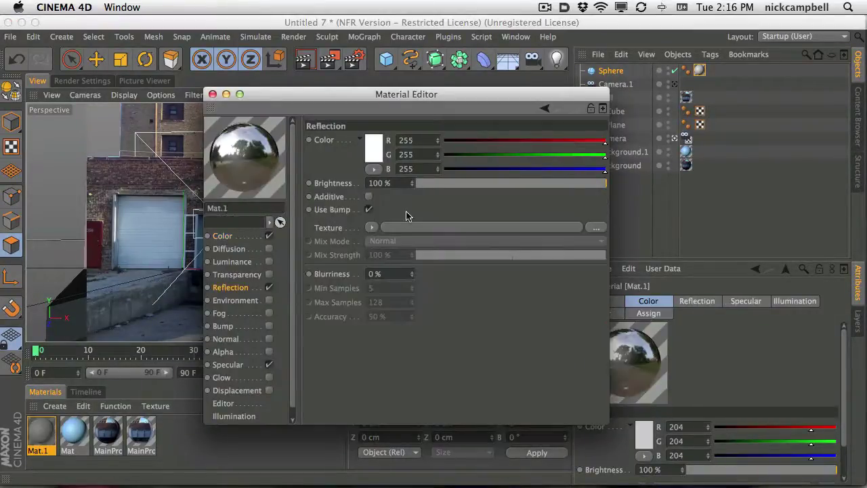
click(371, 227)
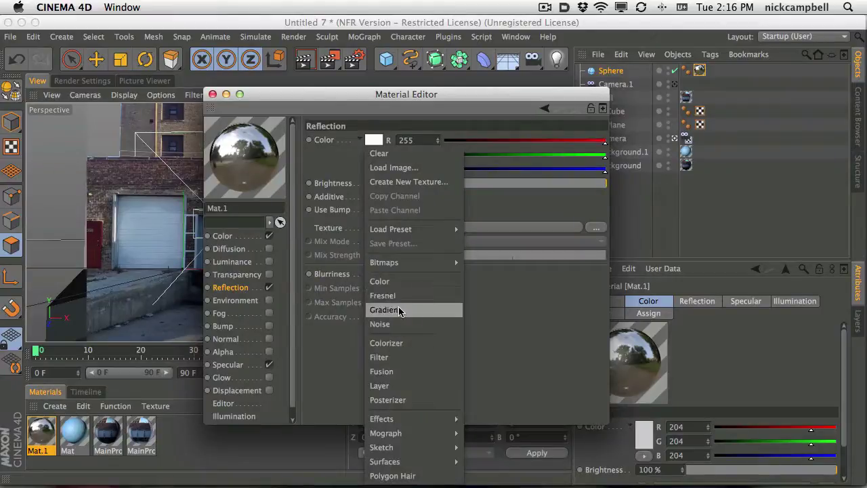
click(304, 62)
drag(227, 105, 626, 153)
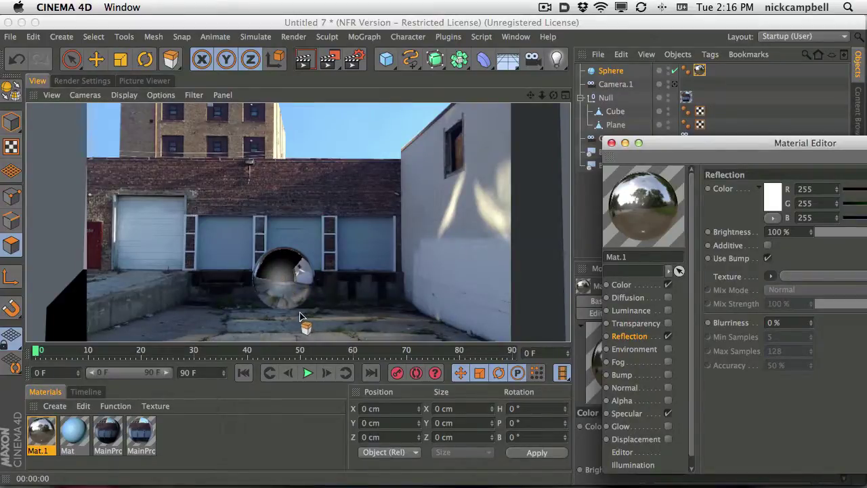
Move the Sphere sideways to the white right-hand wall and render the view to check its reflections.
click(292, 281)
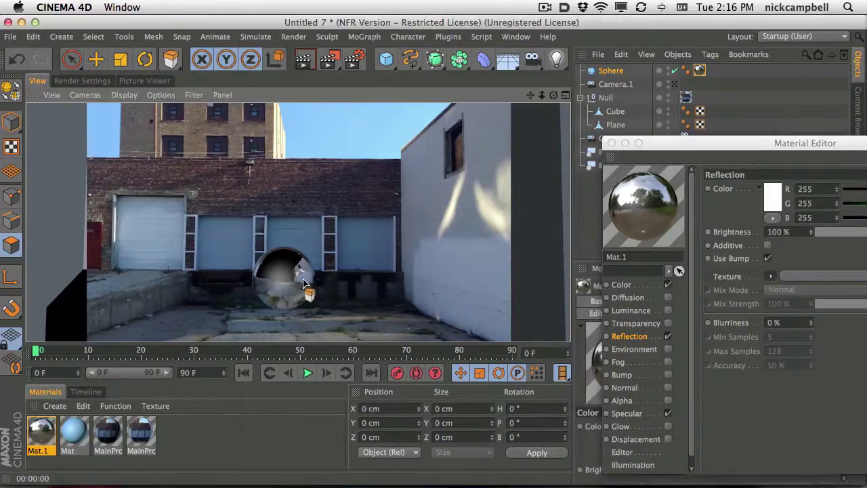
click(301, 284)
drag(336, 280, 450, 280)
click(311, 64)
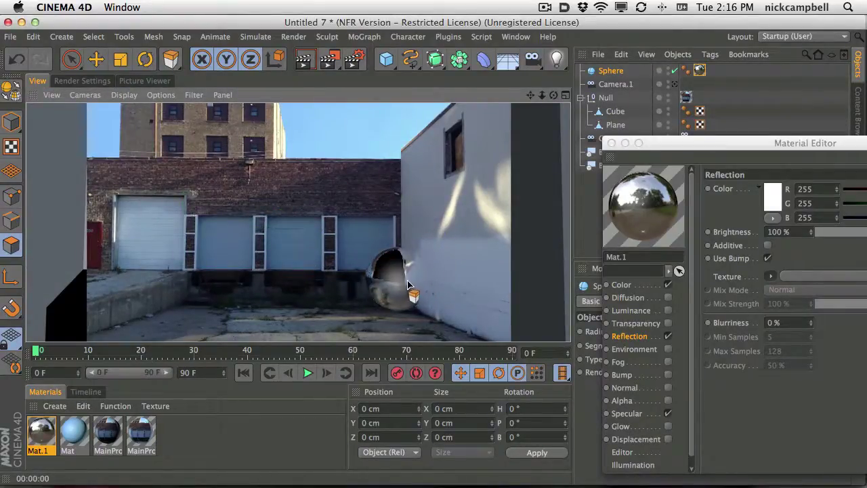
Move the Sphere slightly lower and back in front of the middle dock doors, and render the view.
click(393, 264)
mouse_move(395, 234)
mouse_down()
mouse_move(396, 252)
mouse_move(396, 242)
mouse_up()
drag(442, 290, 323, 292)
click(304, 59)
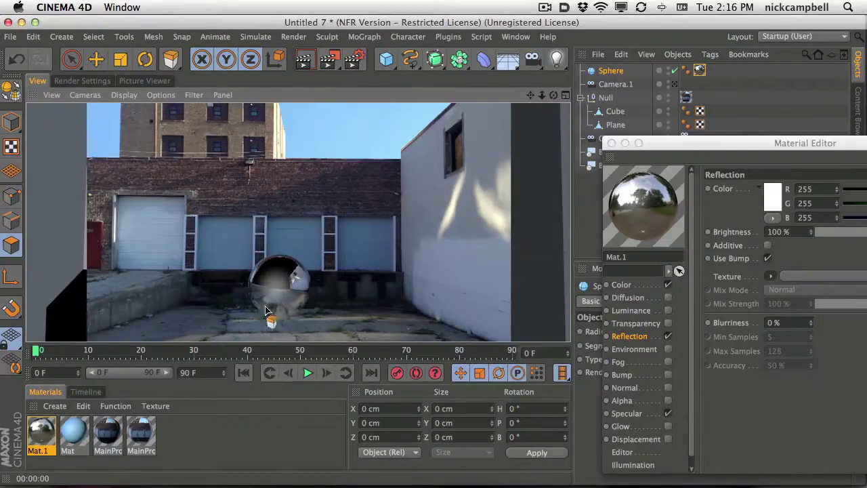
Set Mat.1's reflection brightness to 5 %, add a Fresnel texture at 46 % mix strength, and render the view.
drag(598, 128, 508, 106)
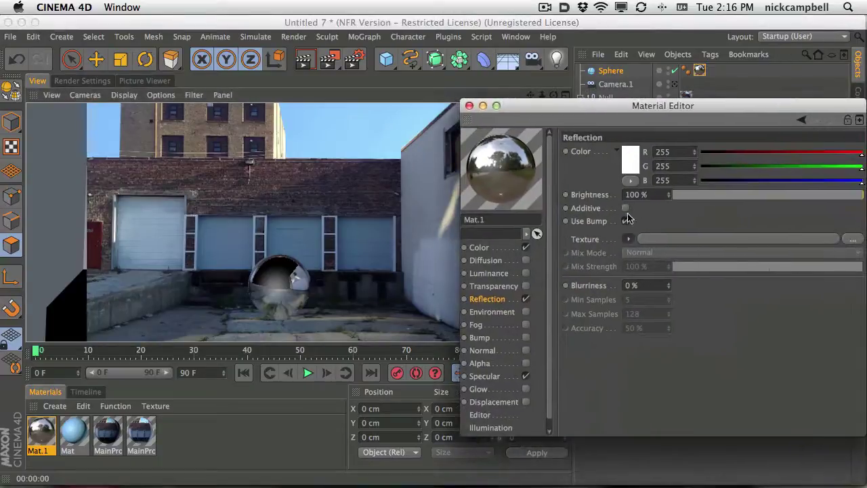
click(629, 239)
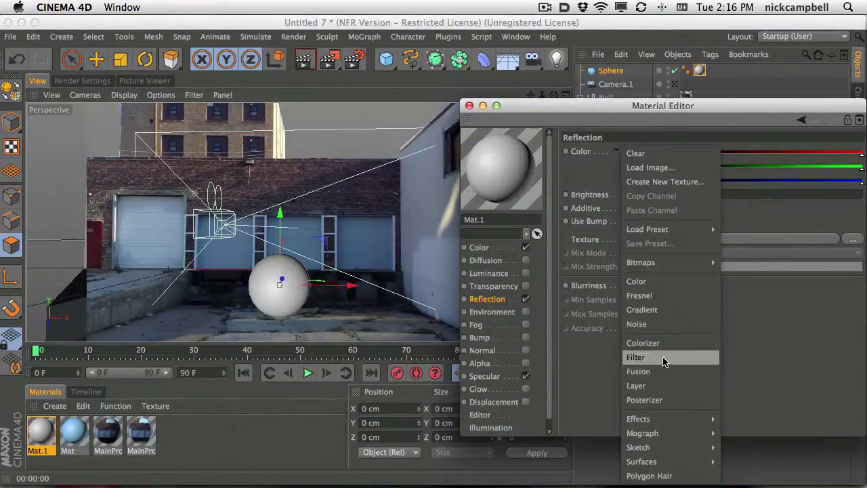
click(668, 295)
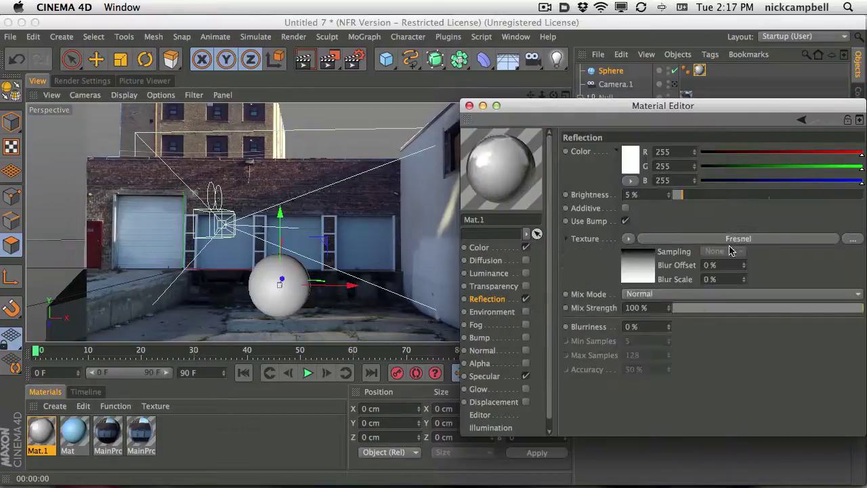
drag(727, 311, 762, 309)
click(303, 59)
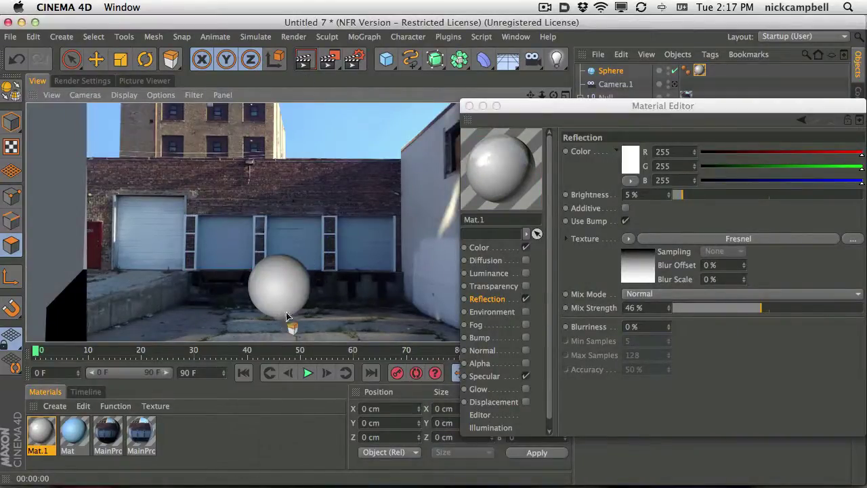
Raise the Fresnel mix strength in Mat.1's reflection to 70 %, render the view again, and close the Material Editor.
drag(799, 309, 806, 309)
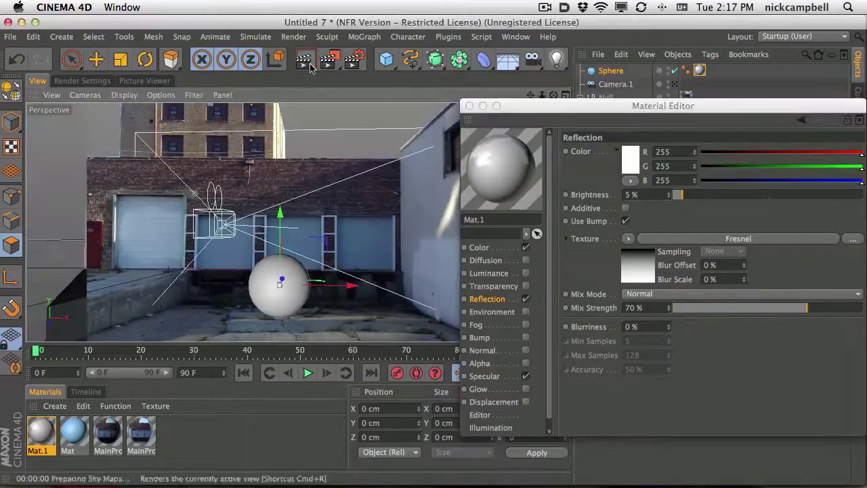
click(303, 59)
drag(541, 110, 604, 144)
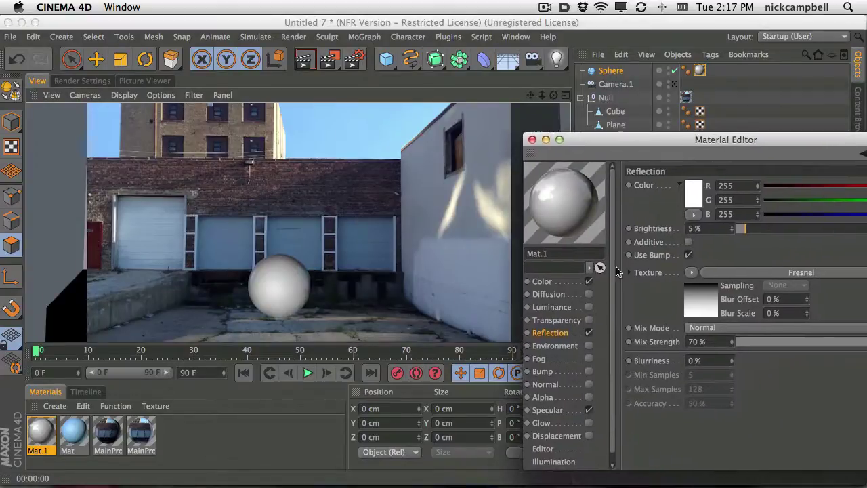
click(316, 61)
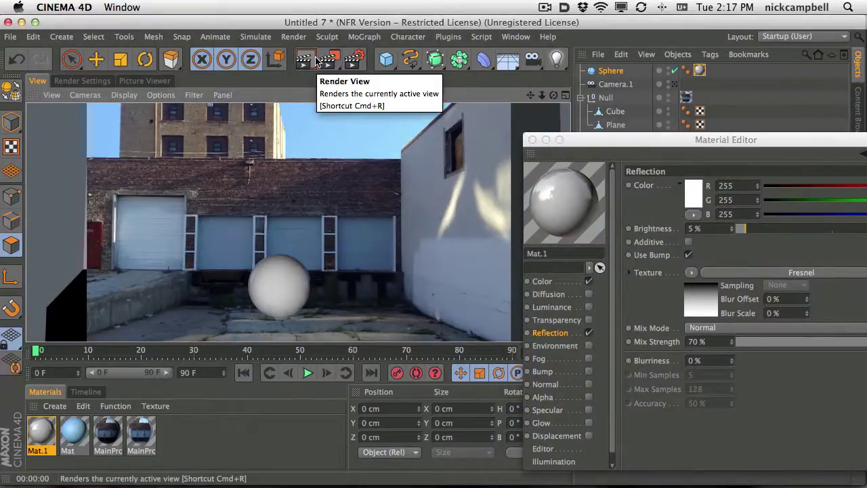
click(532, 139)
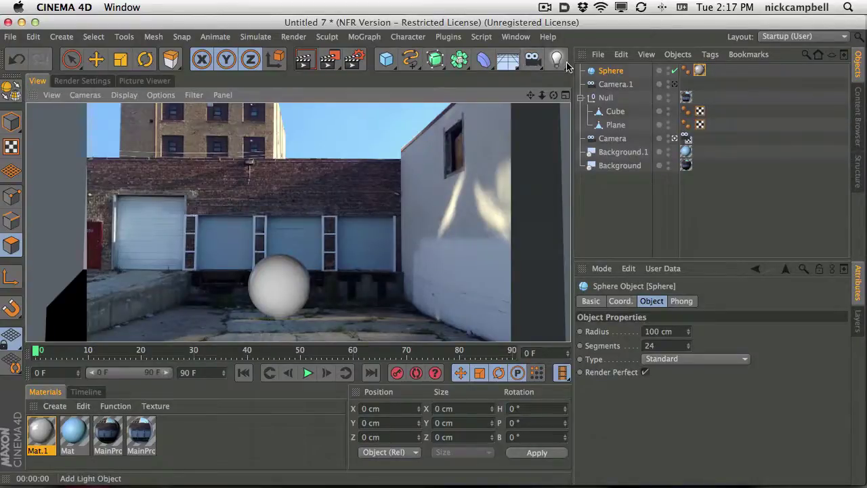
Look through the preset libraries in the Content Browser.
click(859, 125)
click(819, 55)
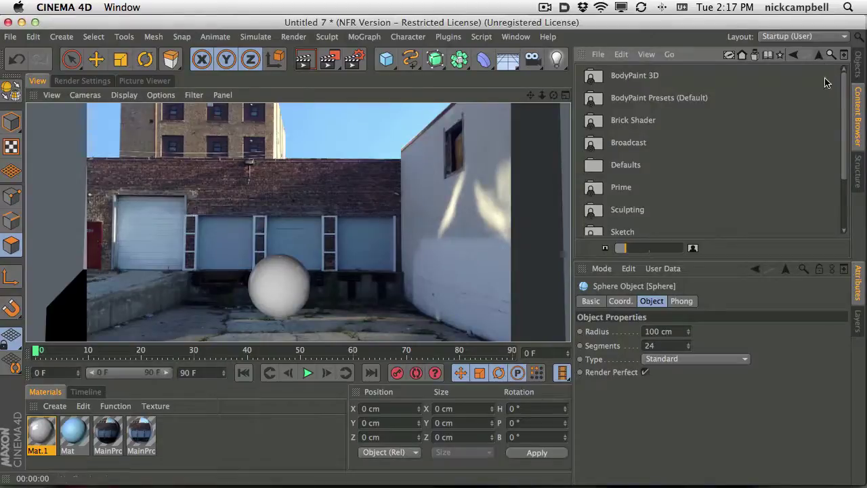
click(820, 55)
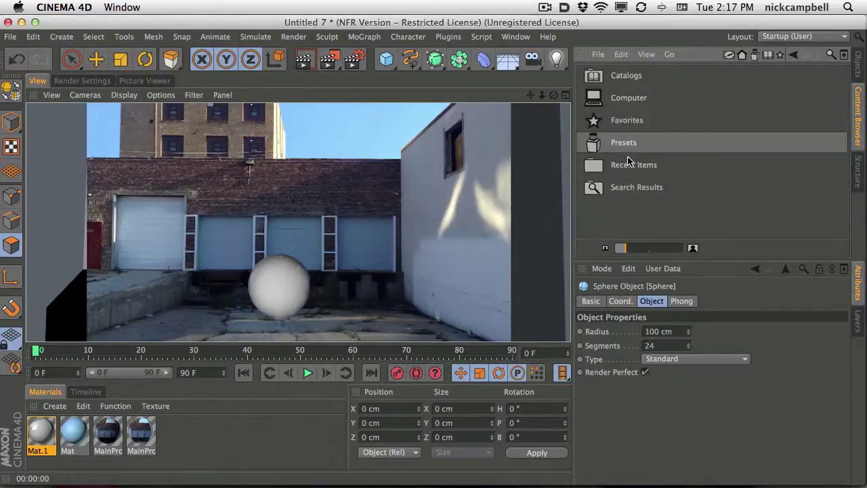
click(597, 146)
double_click(598, 146)
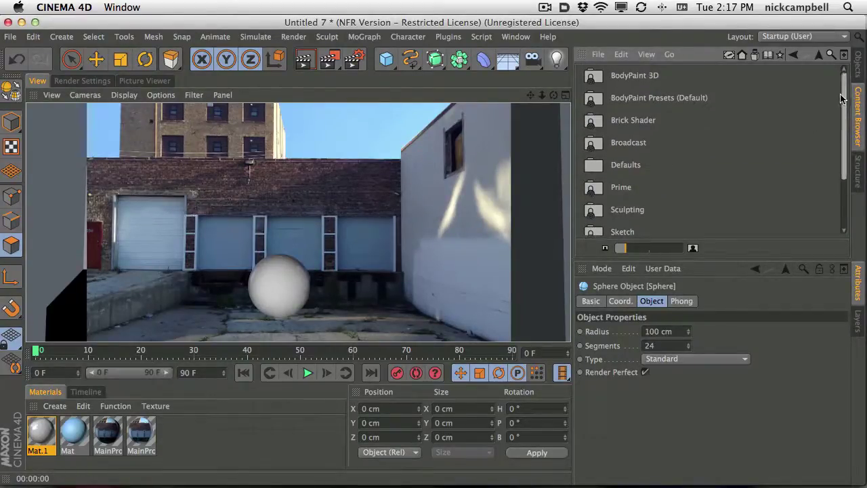
mouse_move(844, 108)
mouse_down()
mouse_move(844, 155)
mouse_move(837, 103)
mouse_up()
click(819, 54)
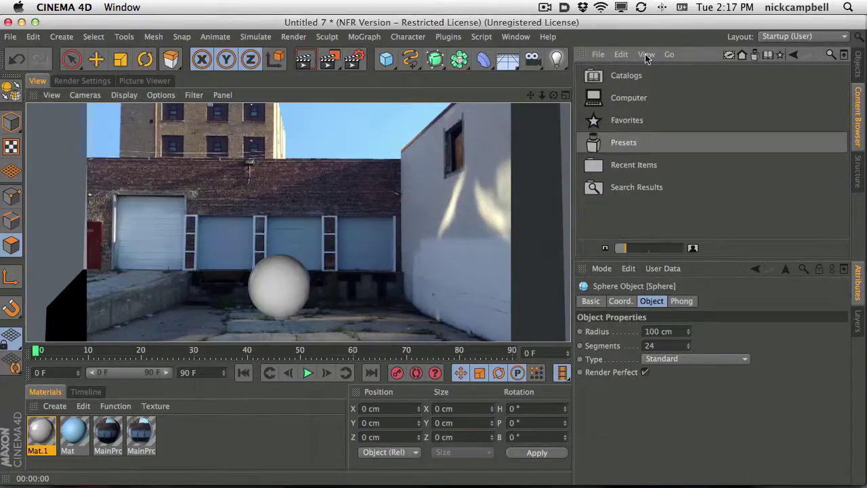
Add a Sky object to the scene.
click(556, 61)
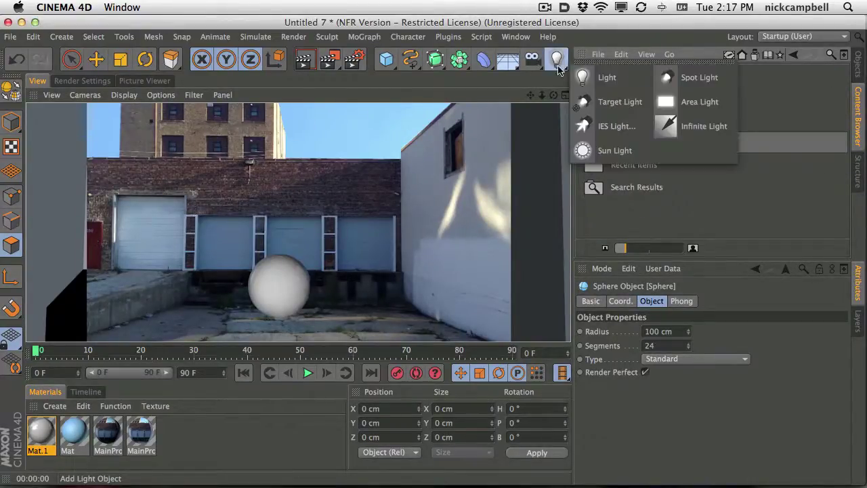
click(507, 59)
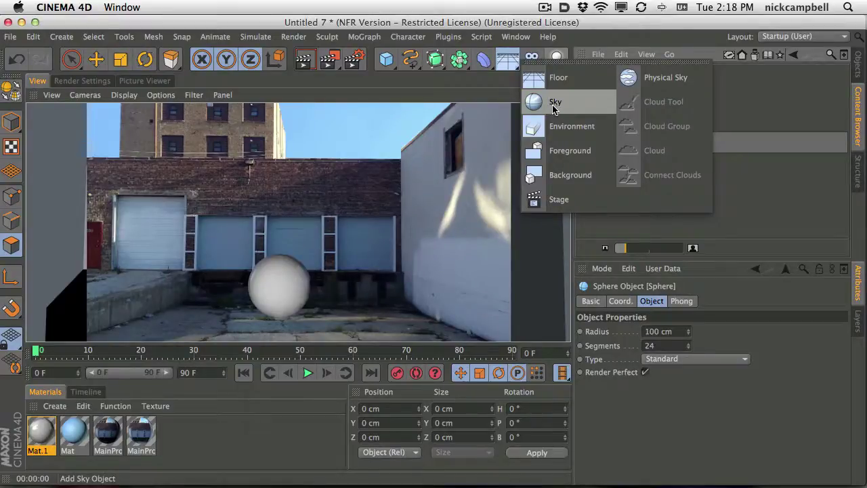
click(537, 108)
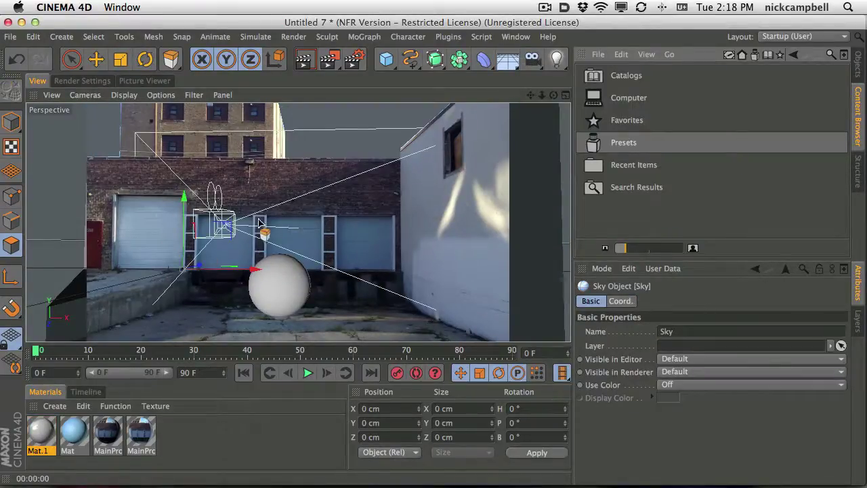
drag(255, 217, 516, 133)
drag(683, 103, 296, 193)
click(507, 59)
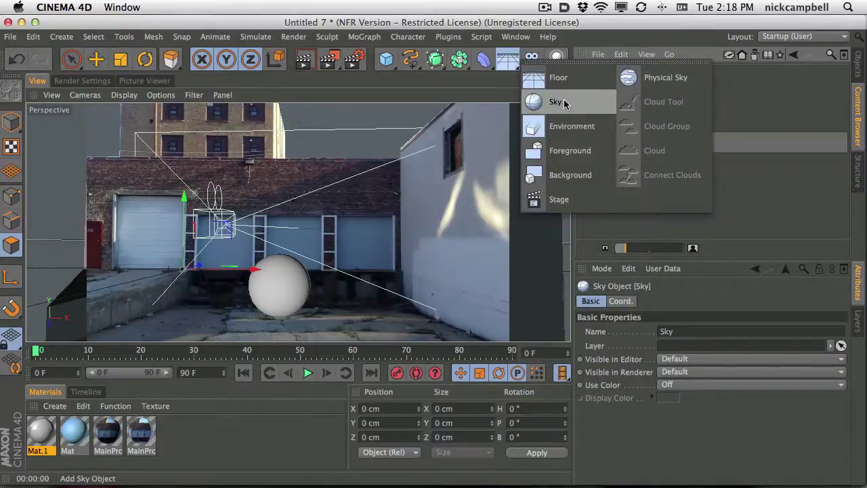
click(564, 103)
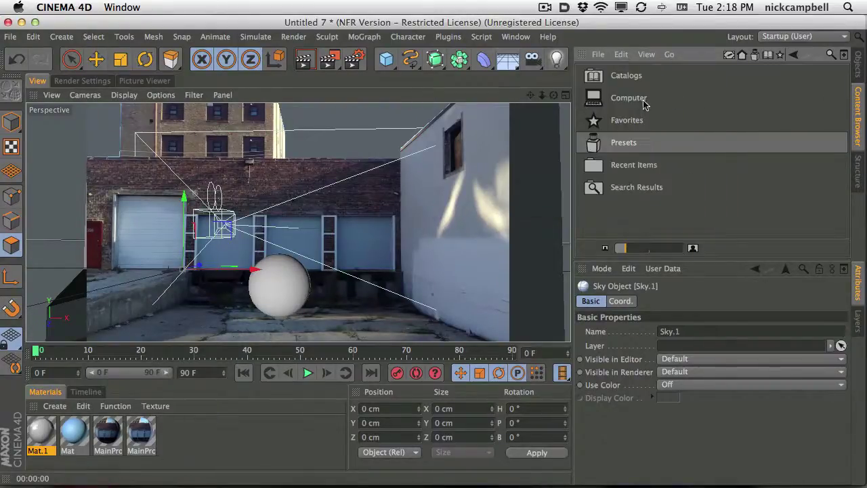
click(860, 61)
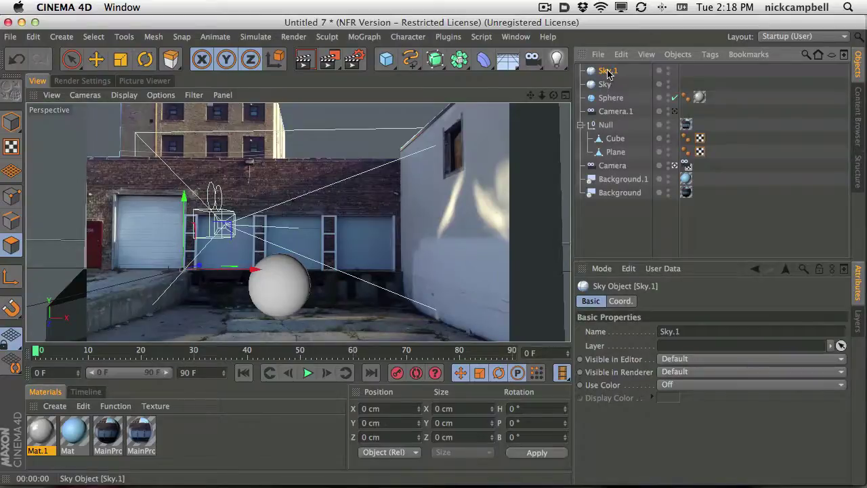
key(Delete)
Create a new material for the Sky and open it for editing at its Color channel.
drag(607, 72, 235, 309)
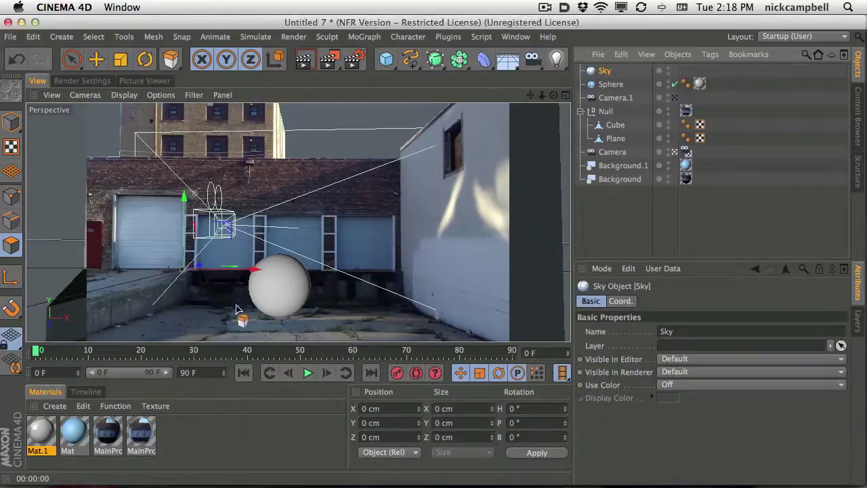
right_click(41, 435)
click(50, 288)
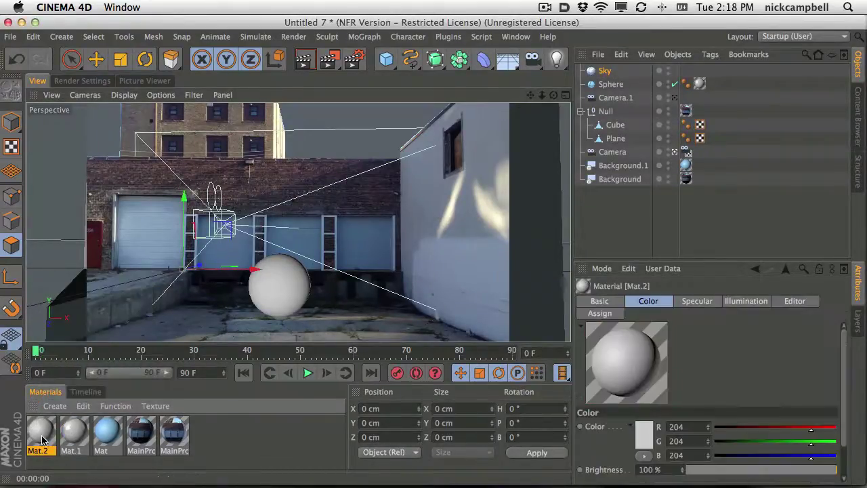
double_click(42, 434)
click(241, 237)
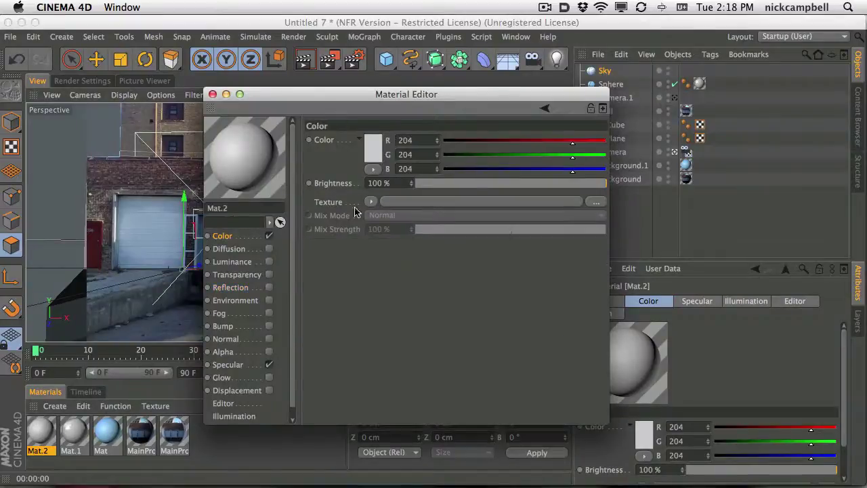
Load MeatPlant360.psd from CameraCalibrateTutorial as Mat.2's color texture without copying it to the project, and apply the material to the Sky.
click(594, 201)
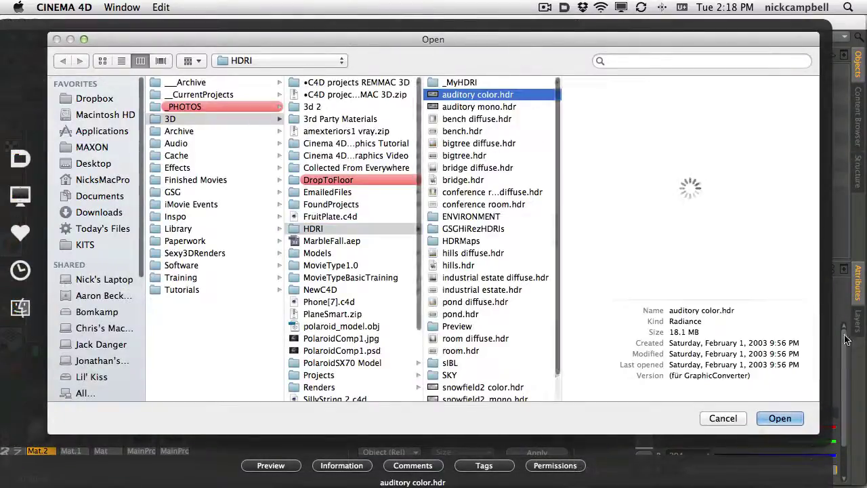
click(20, 270)
click(89, 253)
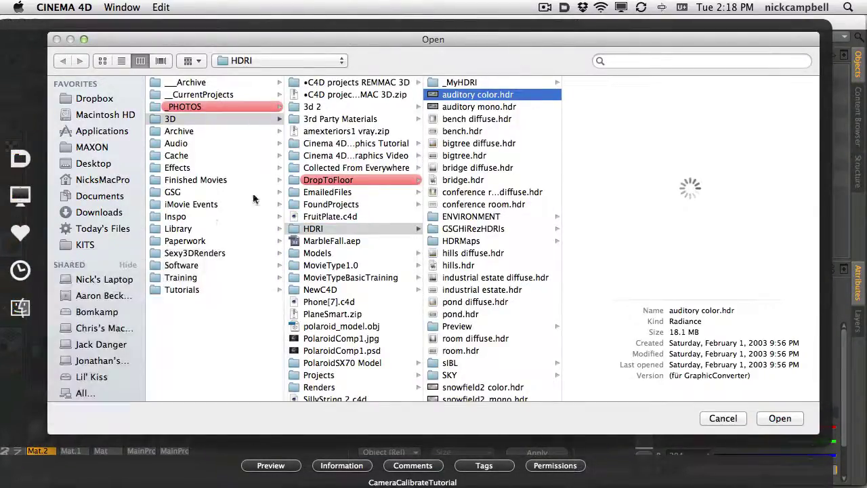
click(580, 108)
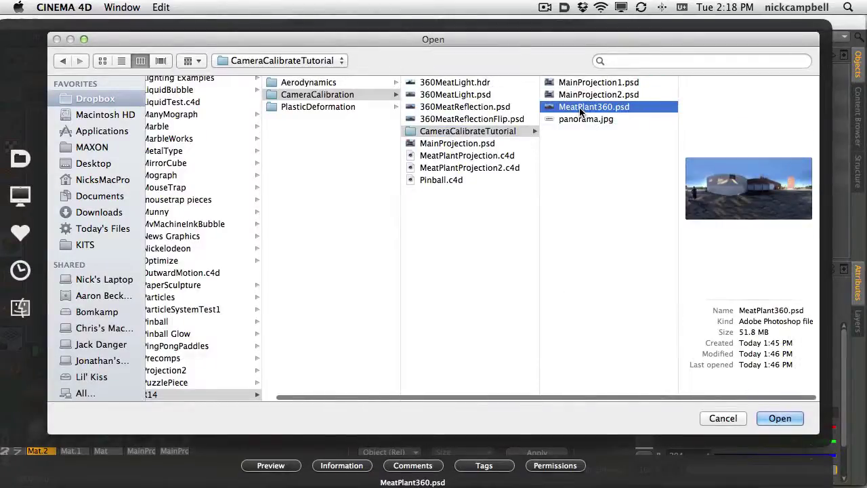
click(783, 419)
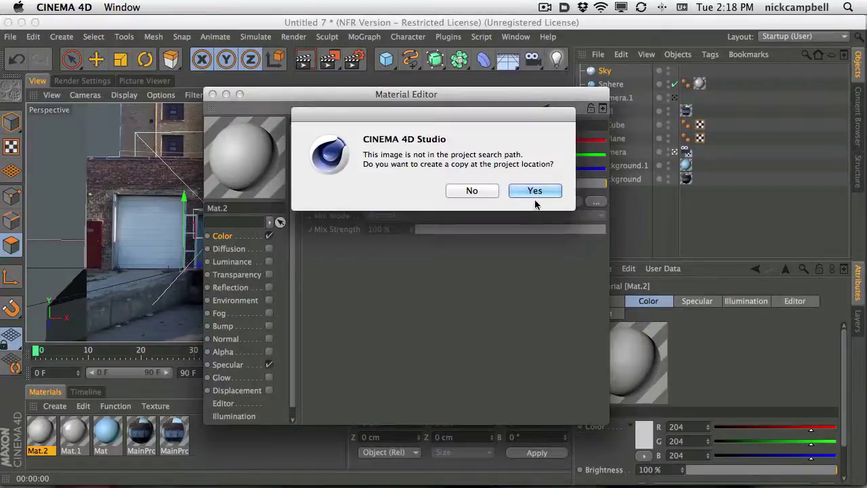
click(478, 190)
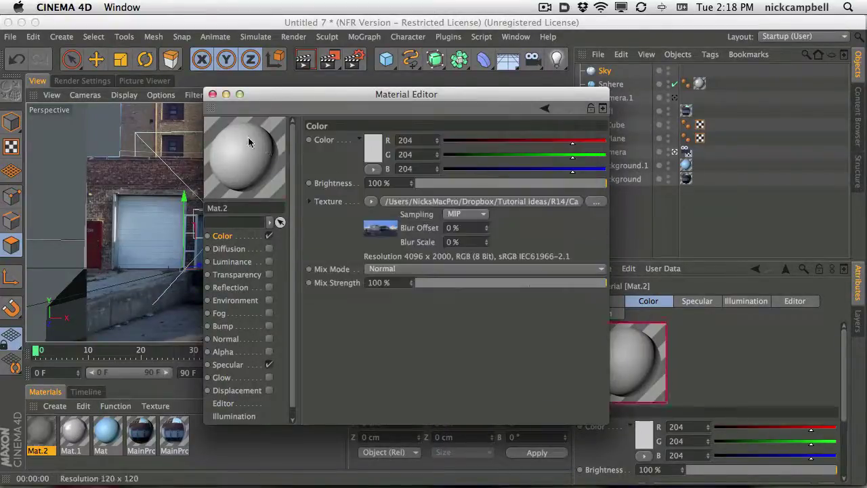
drag(299, 94, 486, 240)
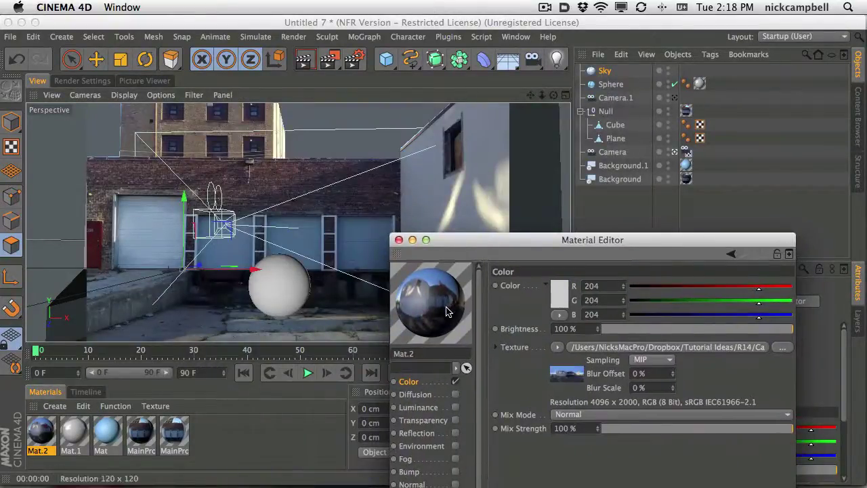
drag(447, 312, 606, 72)
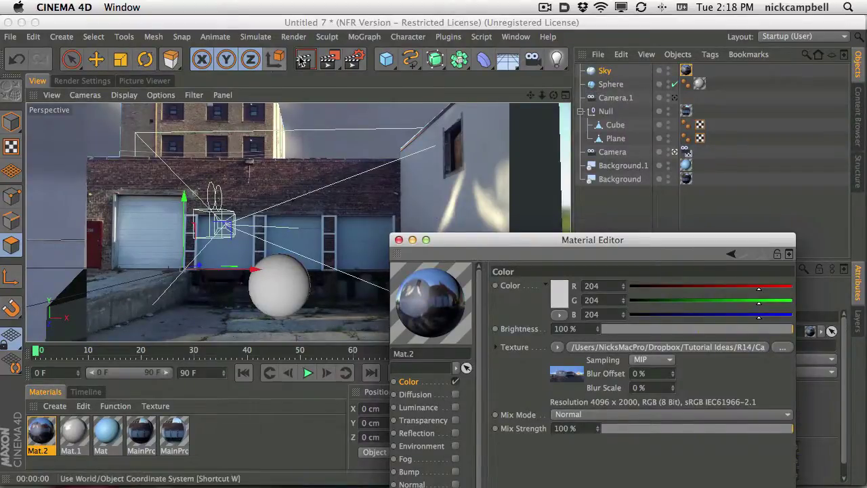
Set Mat.1's reflection brightness to 100 % with the Fresnel mix strength at 22 %, and render the view.
click(74, 434)
click(425, 312)
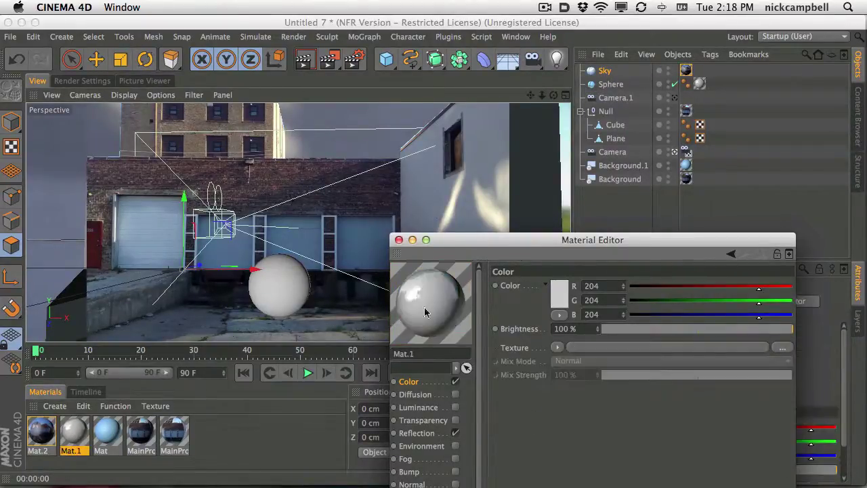
click(416, 433)
drag(627, 330, 810, 332)
drag(736, 441, 645, 448)
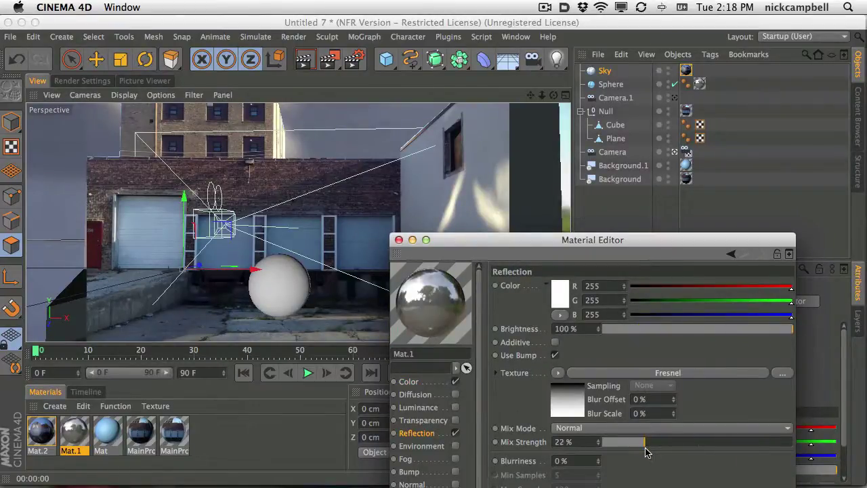
click(305, 61)
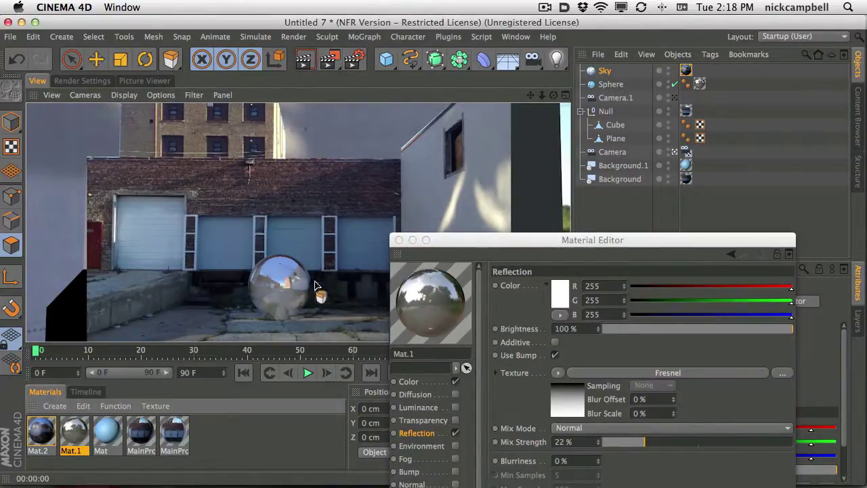
drag(437, 245, 605, 317)
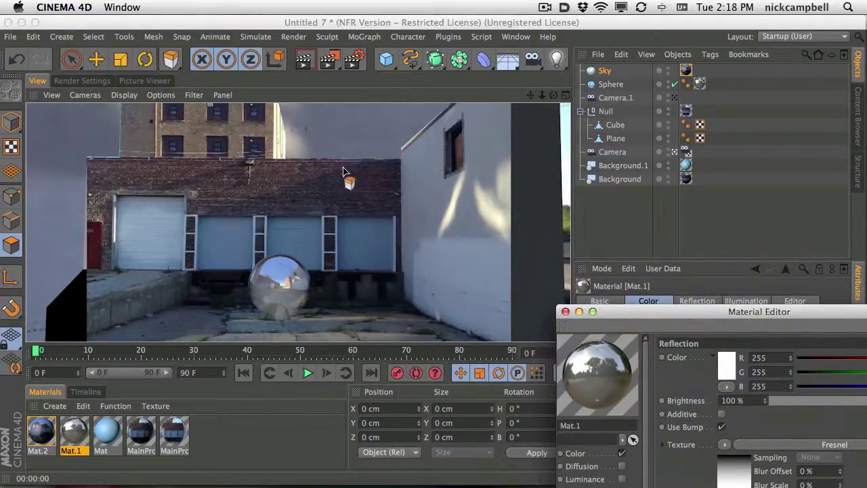
Leave the calibrated Camera's view and rotate the Sky around its vertical axis to align the panorama's loading dock with the projected building.
click(605, 70)
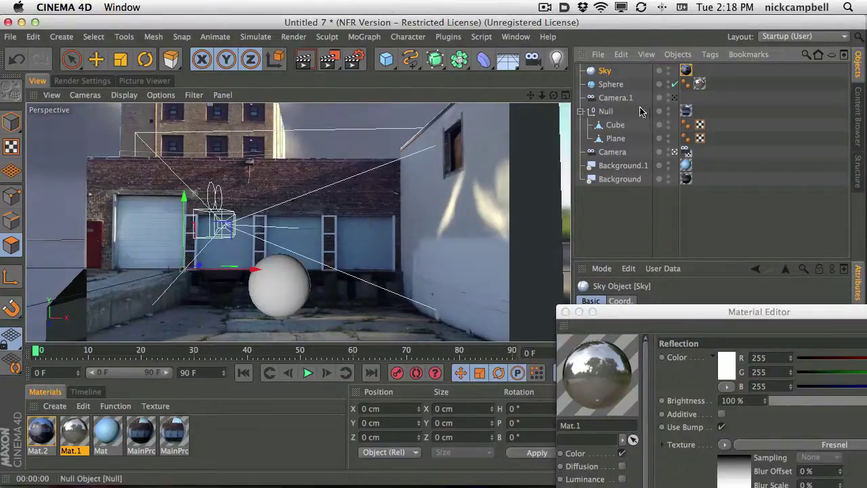
click(683, 152)
alt+right_drag(382, 251, 295, 252)
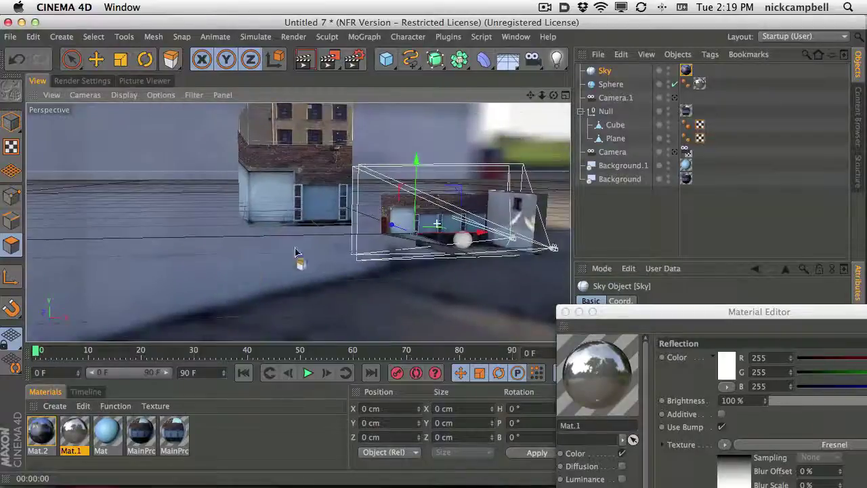
alt+drag(296, 252, 155, 190)
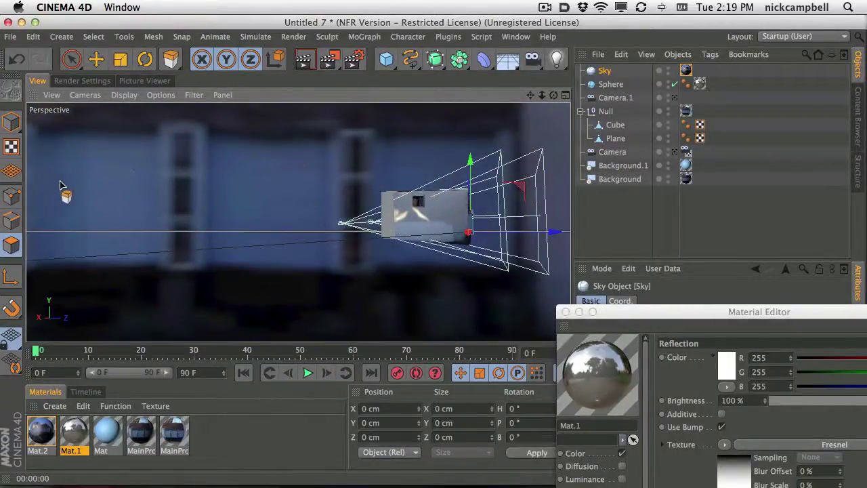
mouse_move(330, 192)
alt+right_down()
mouse_move(251, 205)
mouse_move(400, 181)
alt+right_up()
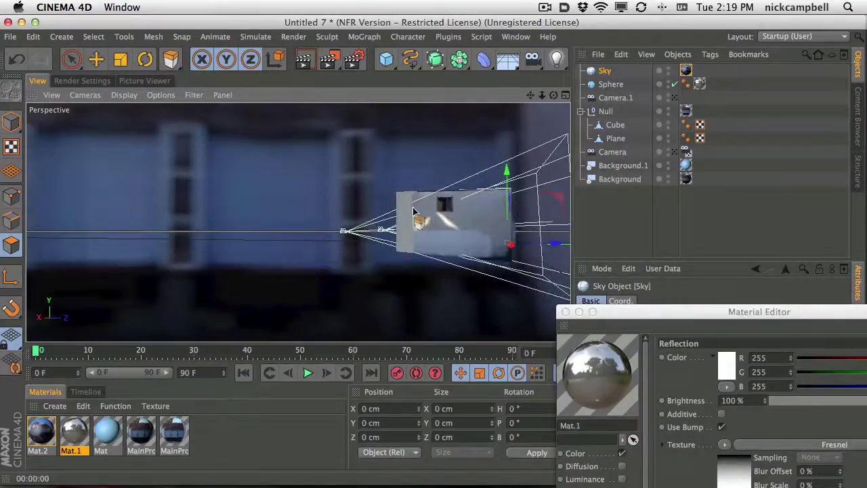
alt+drag(395, 222, 675, 238)
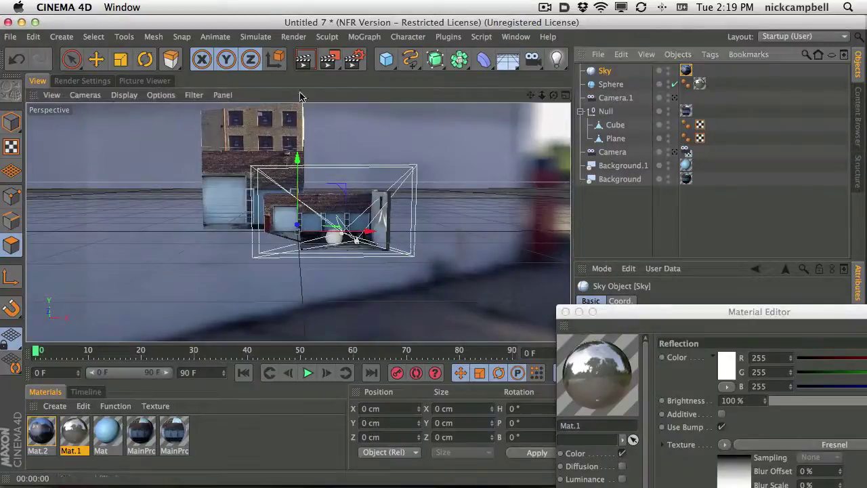
click(145, 59)
drag(312, 233, 116, 235)
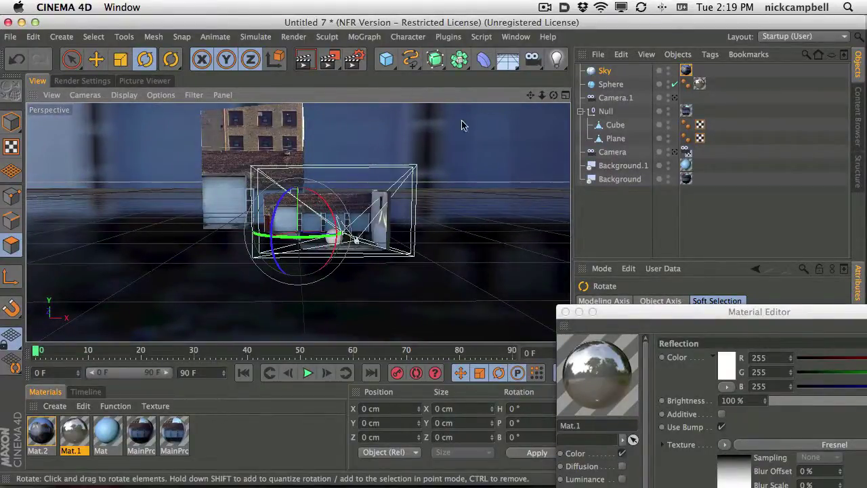
Render the view, then render a close-up of the sphere to check its reflection of the rotated Sky.
alt+drag(354, 223, 351, 145)
key(super+r)
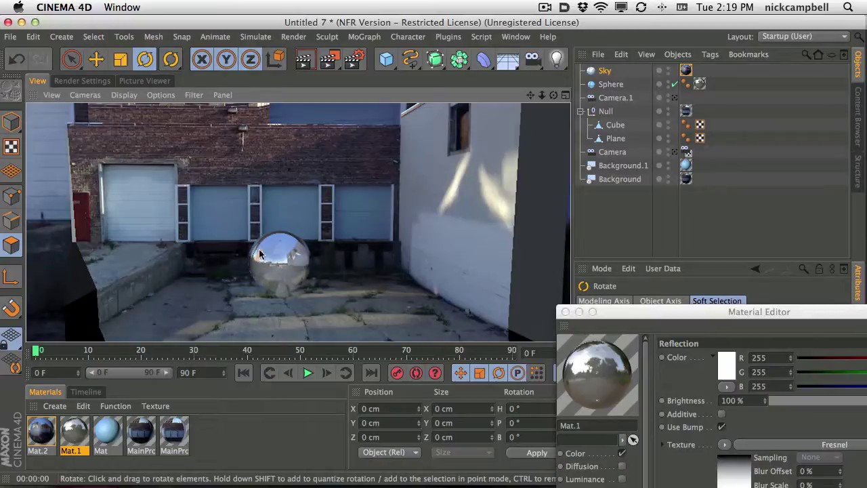
alt+right_drag(269, 265, 372, 248)
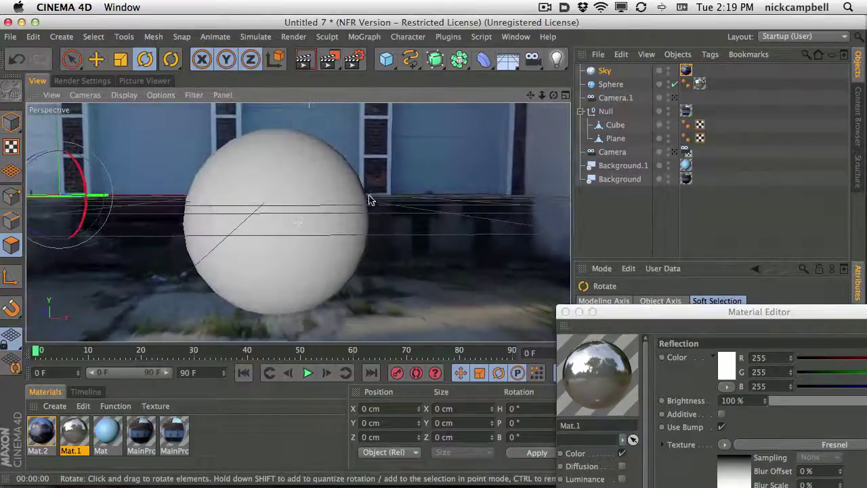
click(305, 60)
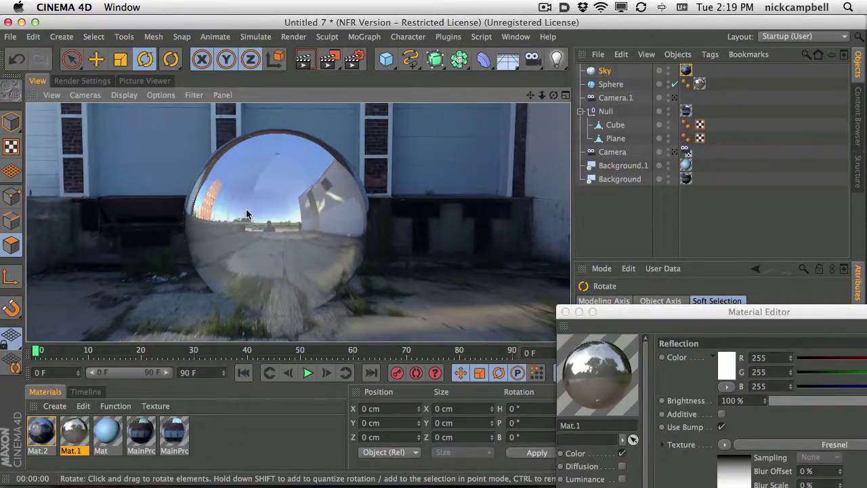
Switch to Photoshop and examine the MeatPlant360.psd panorama in front of the MainProjection2.psd image.
key(super+Tab)
key(super+Tab)
key(super+Tab)
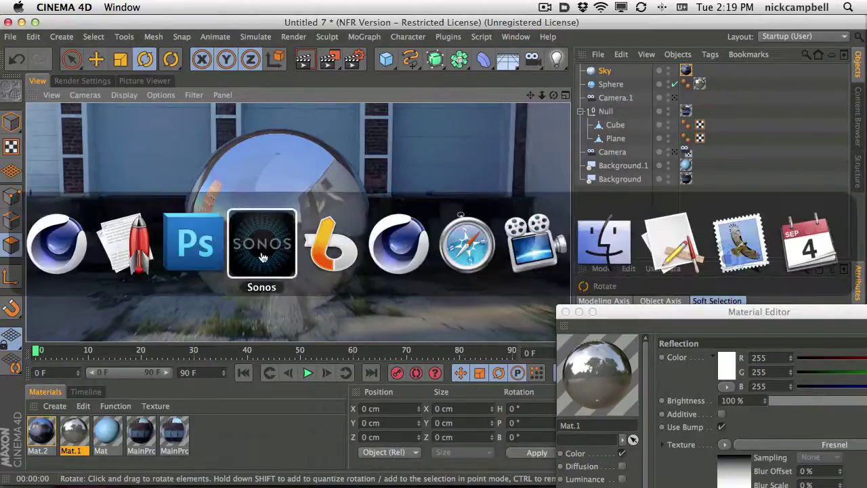
key(super+shift+Tab)
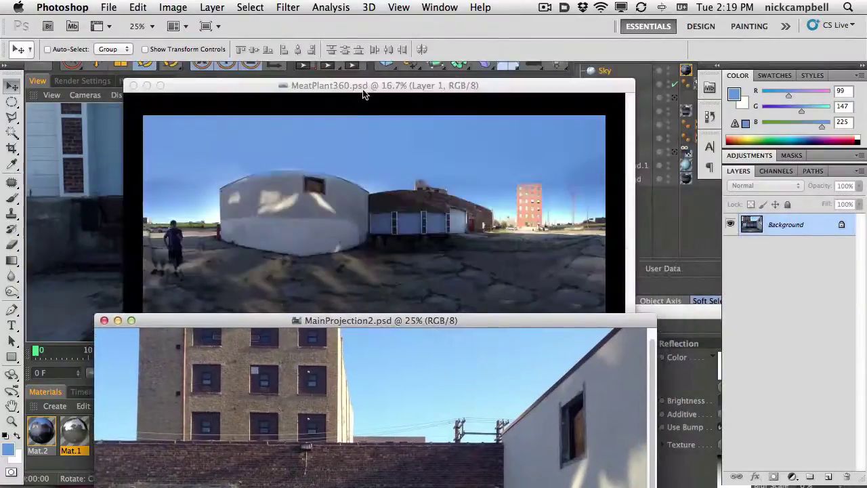
click(366, 93)
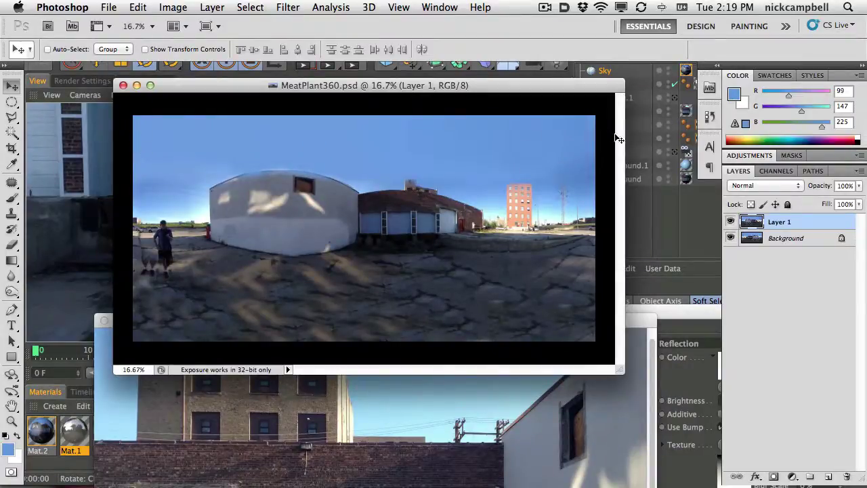
drag(572, 89, 570, 217)
Return to CINEMA 4D, move the Material Editor clear of the Sky's attributes, and render the sphere close-up again.
click(605, 163)
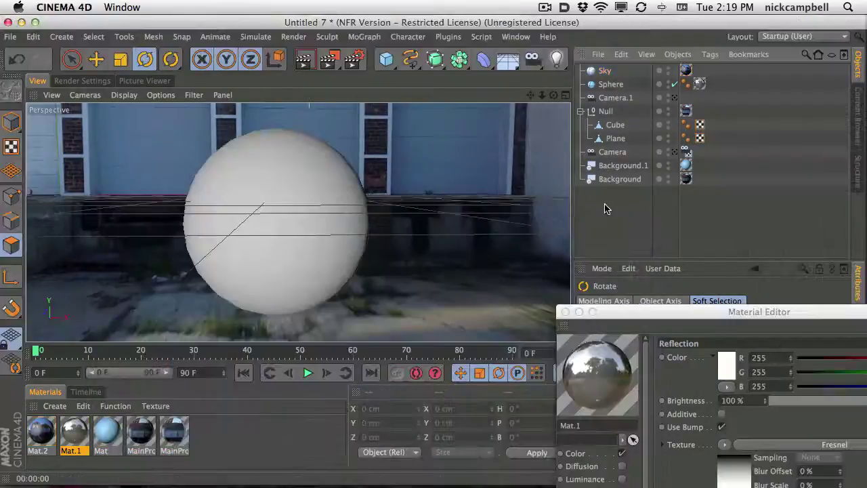
click(305, 59)
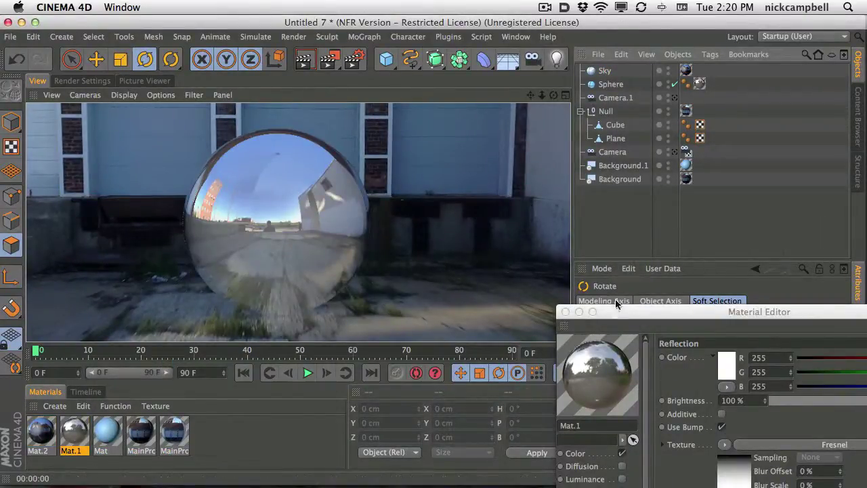
drag(612, 316, 547, 431)
click(605, 71)
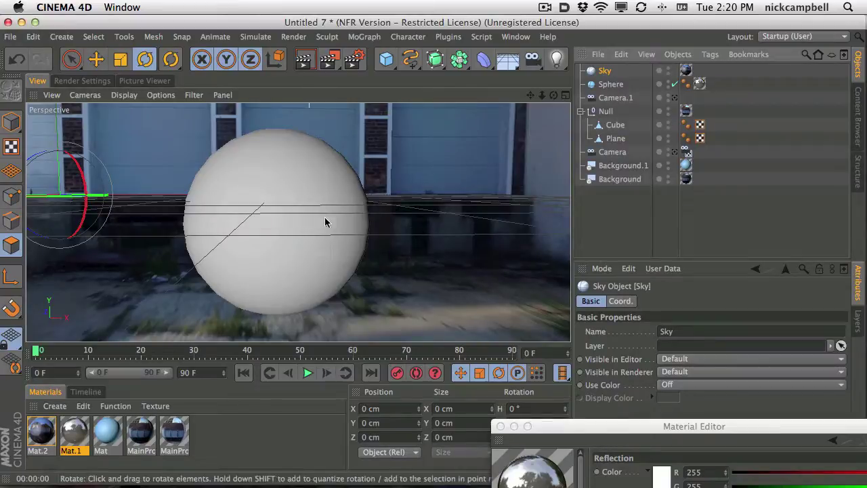
click(303, 60)
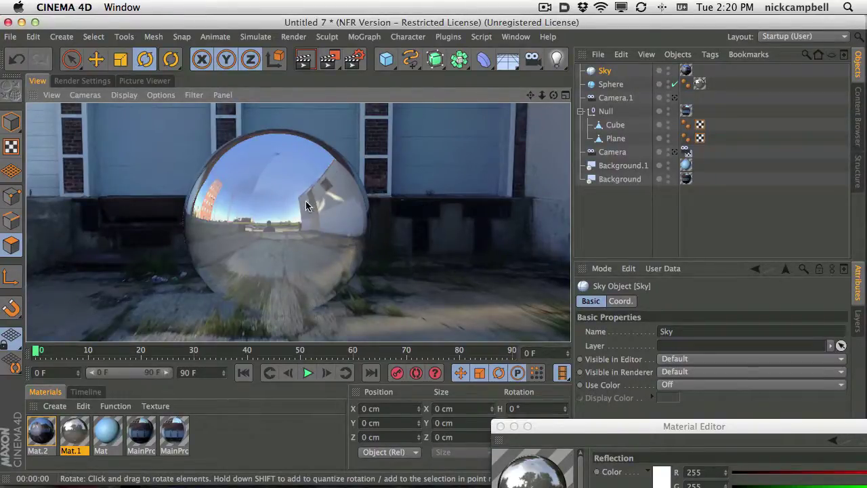
Fine-tune the Sky's heading with two small rotations, the second about 2°, rendering the sphere's reflection after each.
click(605, 72)
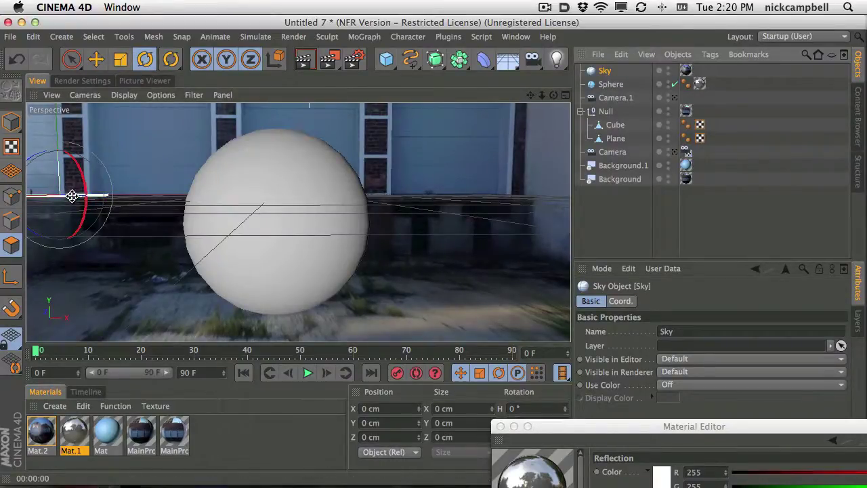
drag(72, 196, 75, 195)
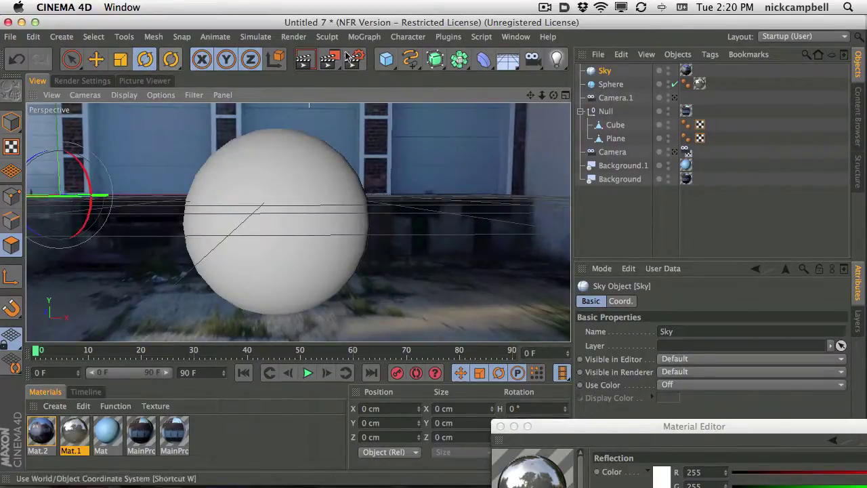
click(303, 59)
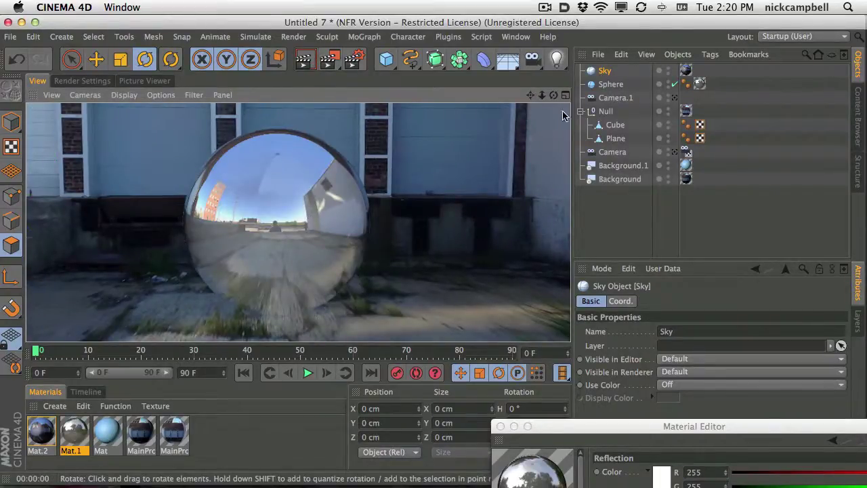
click(604, 71)
drag(71, 194, 74, 196)
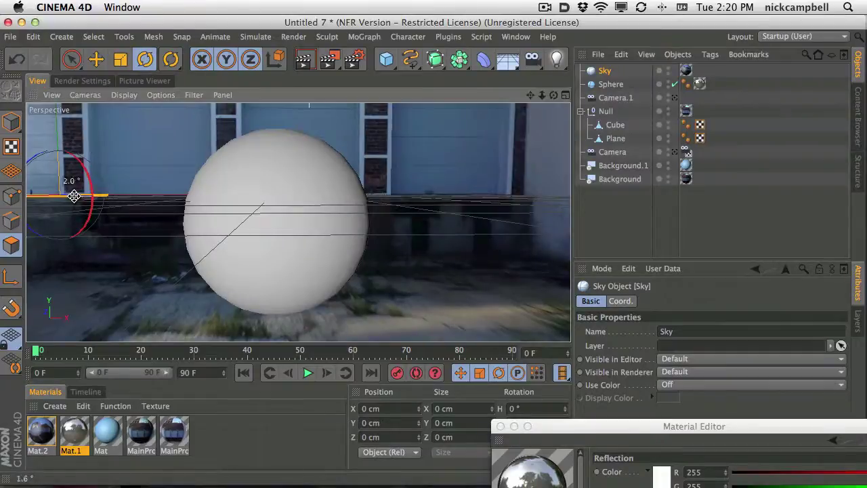
click(303, 59)
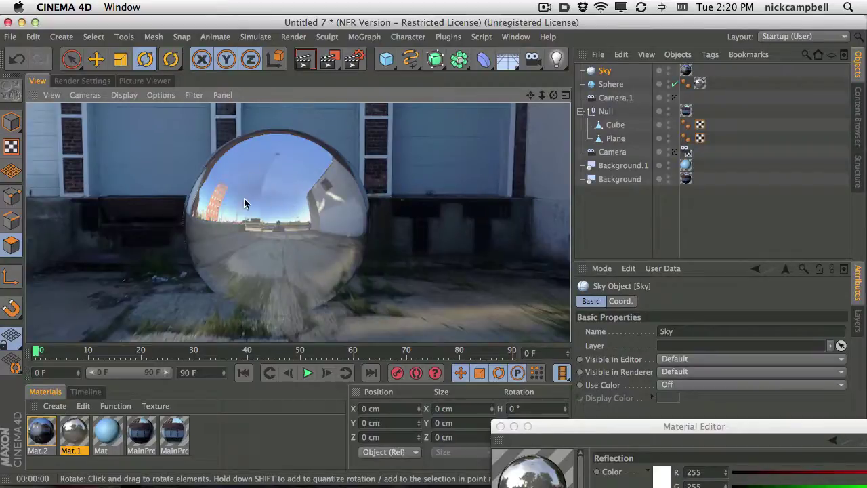
Look through the calibrated Camera again.
scroll(396, 232, up, 10)
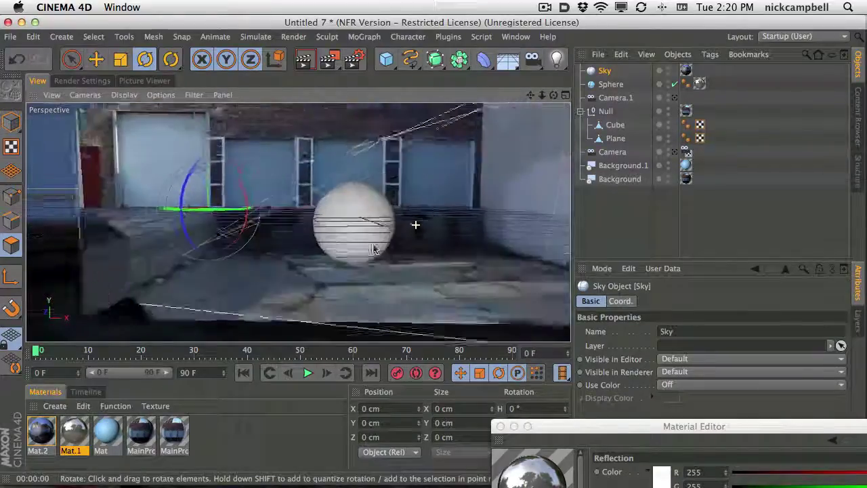
click(675, 153)
click(676, 153)
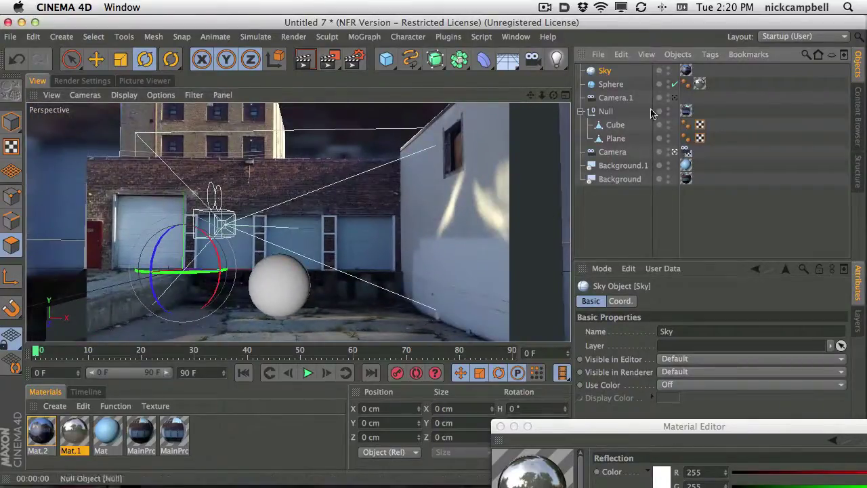
Try hiding the Sky first in the renderer and then only in the editor, rendering the view each time.
click(669, 73)
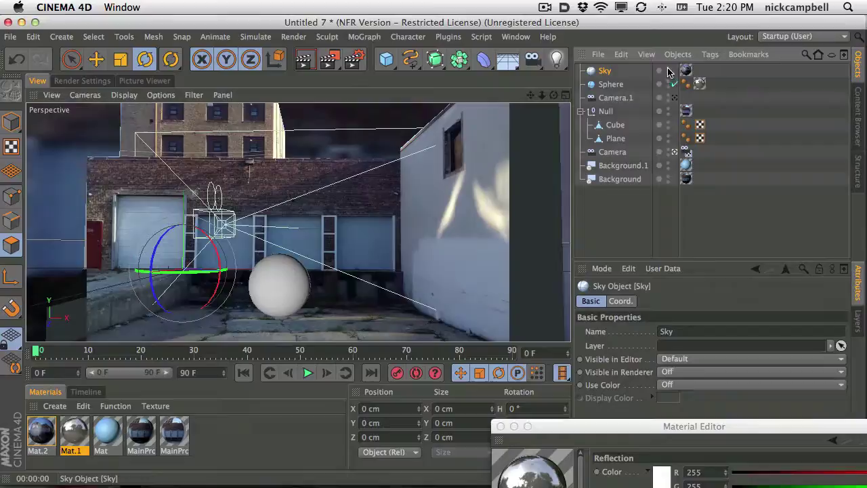
click(304, 59)
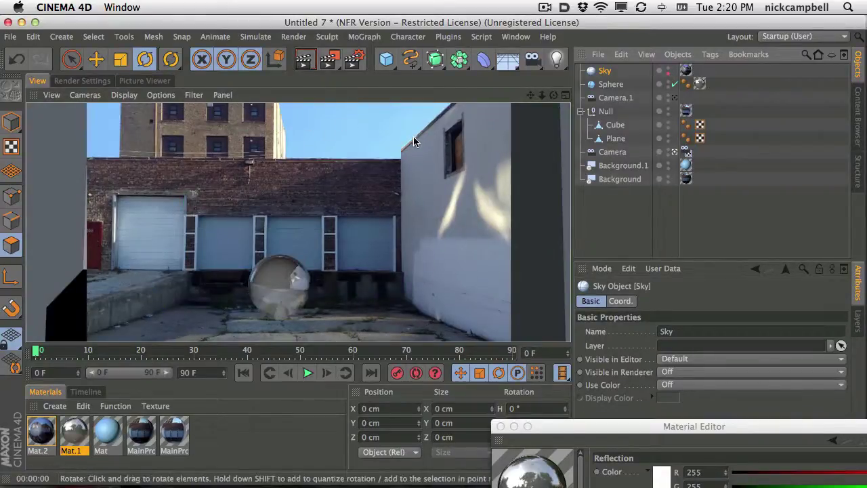
click(669, 73)
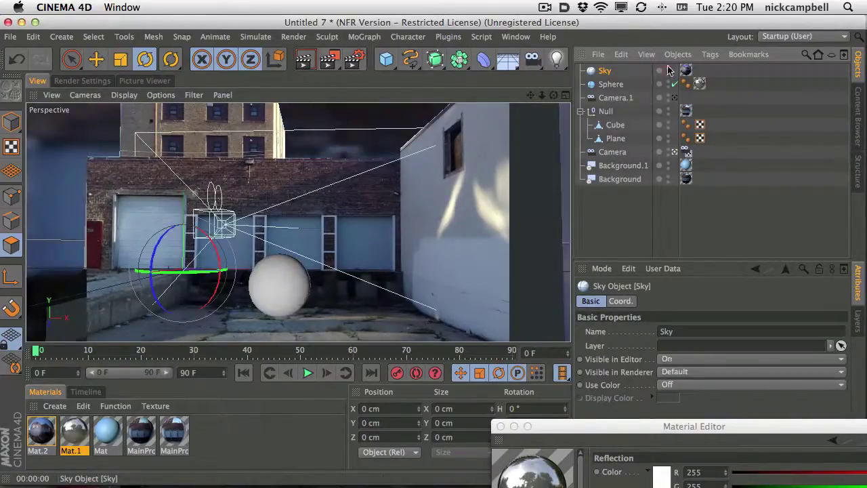
click(668, 69)
click(306, 61)
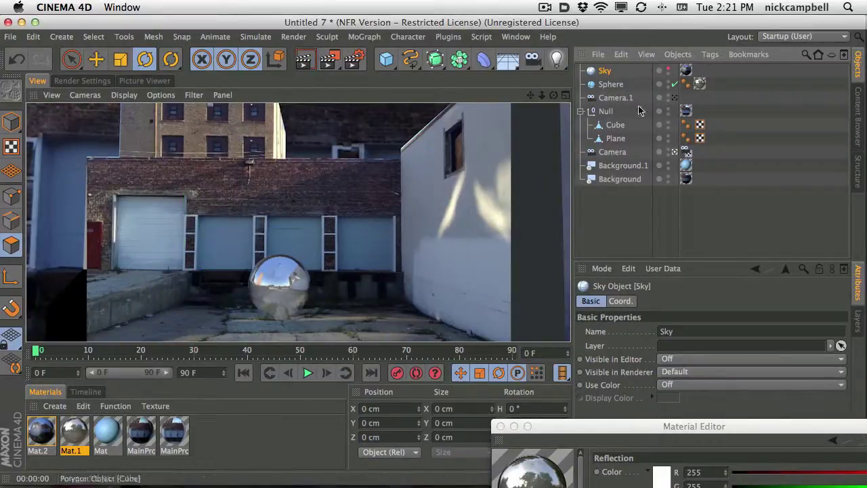
Move the Sky below the Background objects in the hierarchy, render the view, and reset its editor visibility to Default.
drag(629, 211, 627, 203)
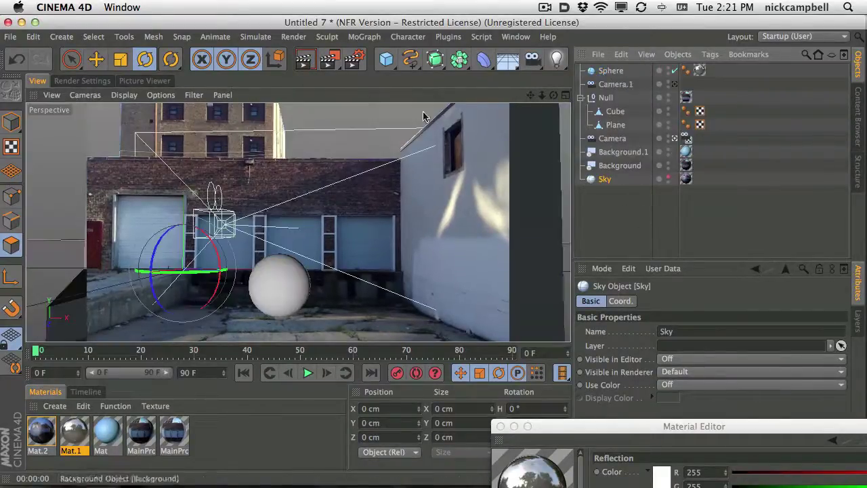
click(304, 62)
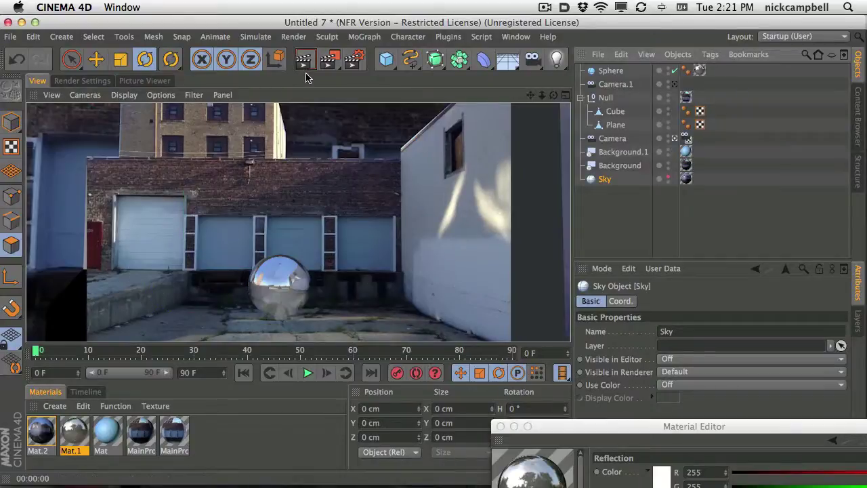
click(607, 185)
click(669, 178)
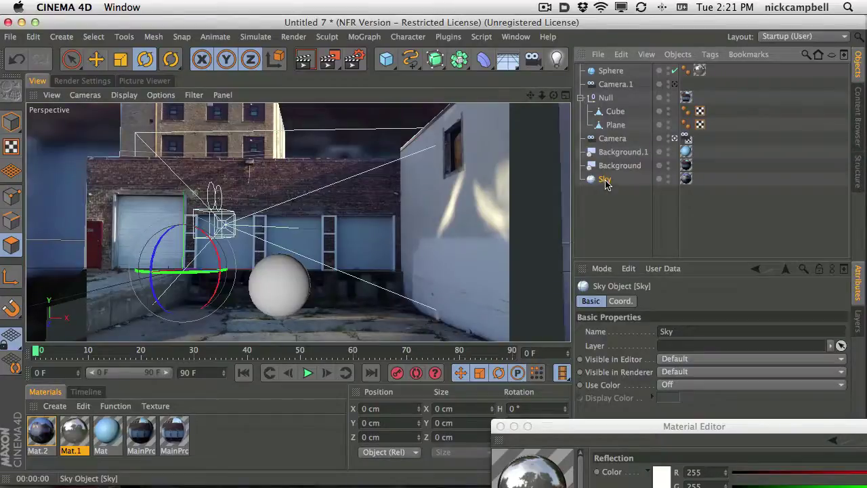
Add a Compositing tag to the Sky, turn off Seen by Camera, and render the view.
click(710, 54)
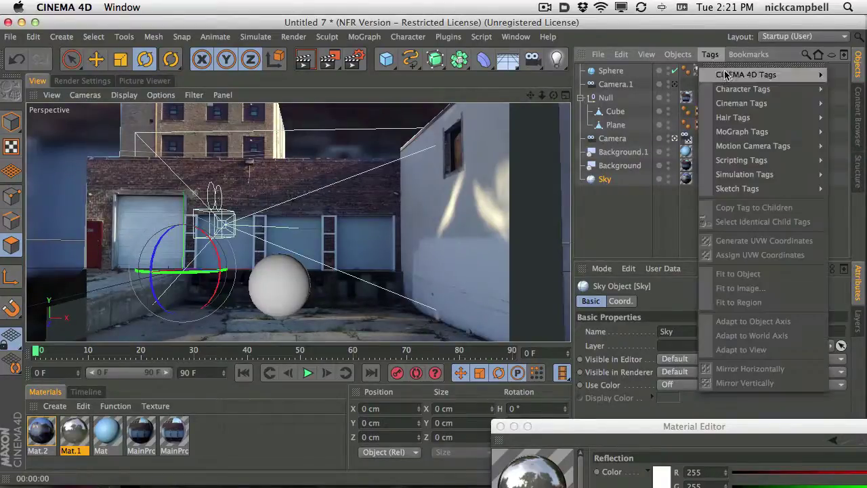
mouse_move(663, 53)
mouse_move(710, 54)
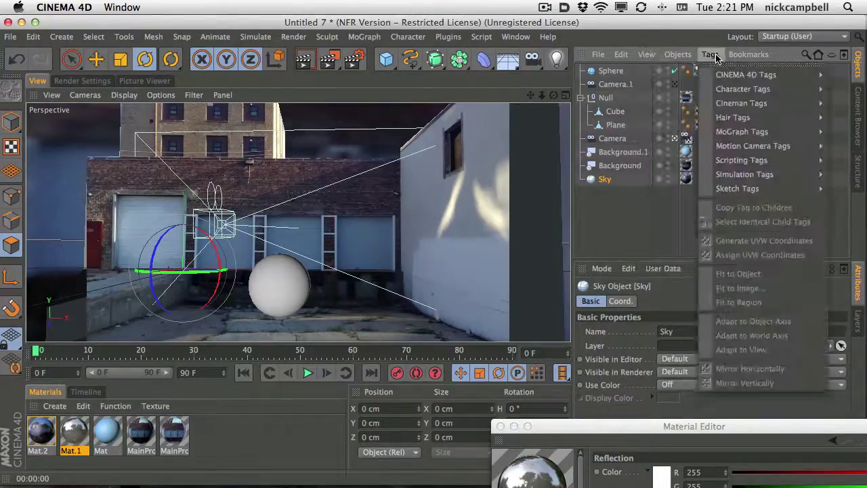
mouse_move(745, 74)
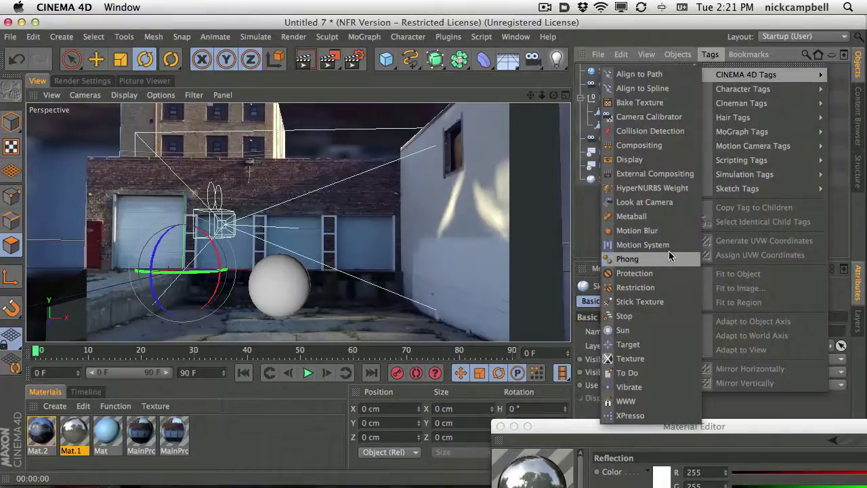
click(664, 155)
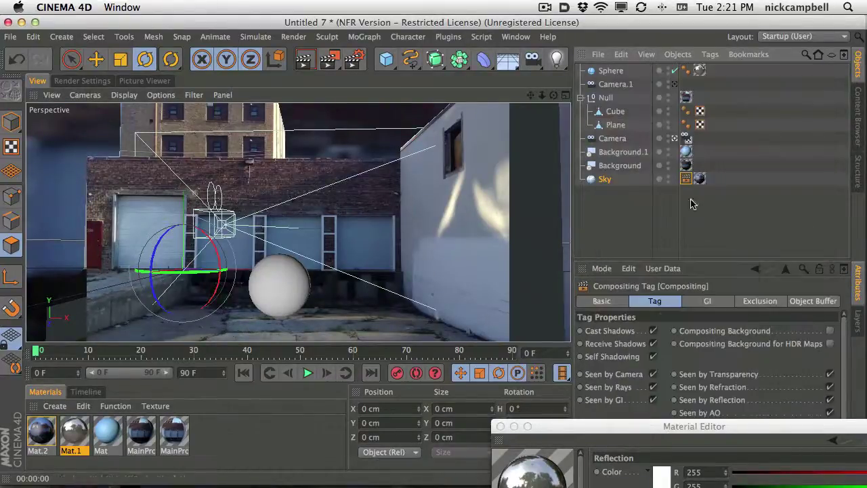
click(653, 374)
click(303, 59)
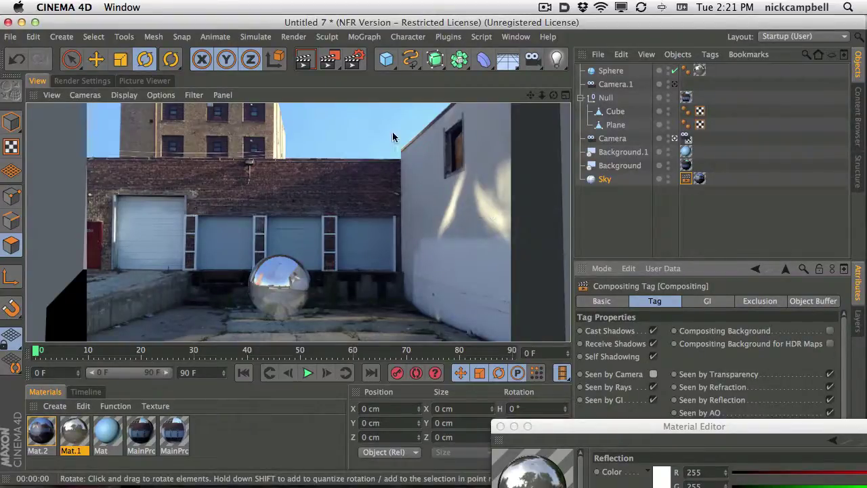
Add the Ambient Occlusion effect to the render settings and return to the scene view.
click(85, 81)
click(49, 253)
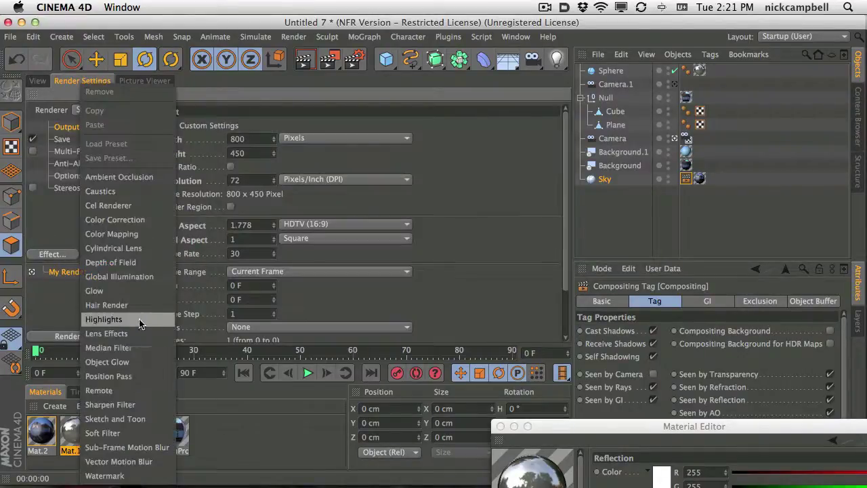
click(131, 178)
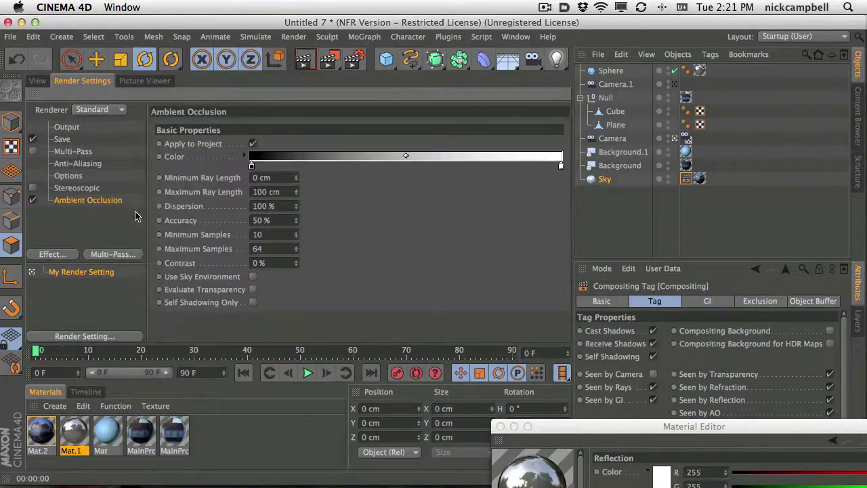
click(37, 81)
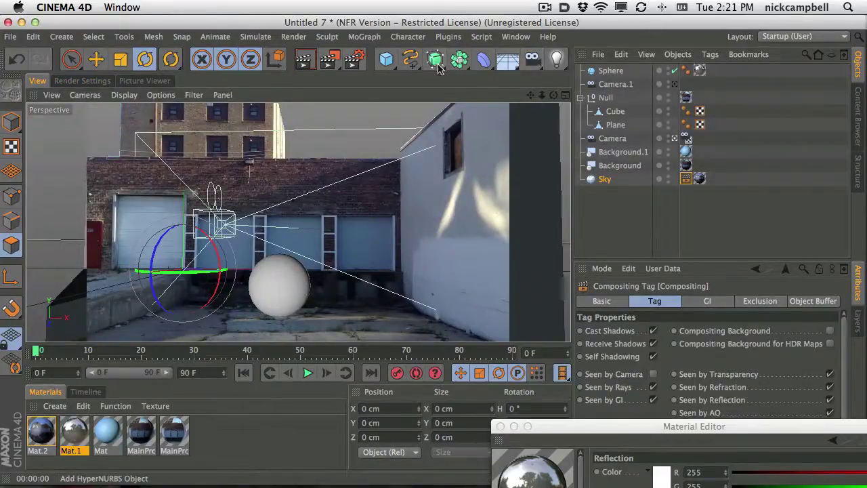
Create a MoText object and set its text to "SPHERE CO.".
click(364, 37)
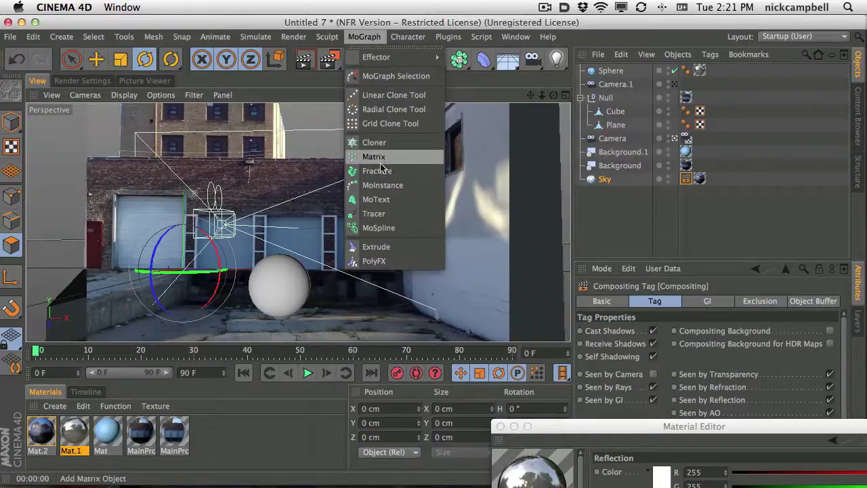
click(374, 199)
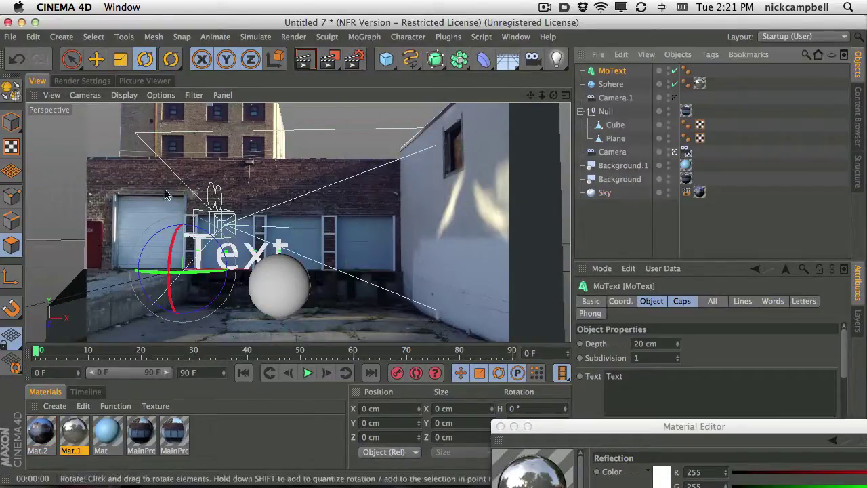
click(632, 390)
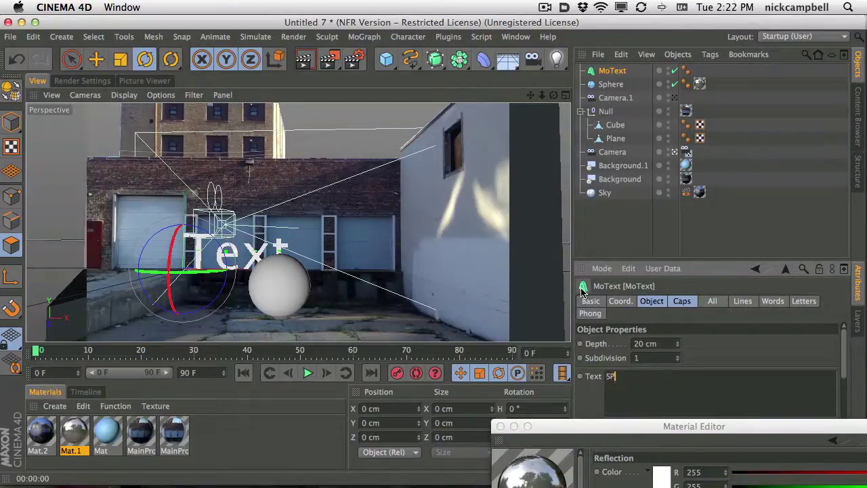
text(SPHERE CO.)
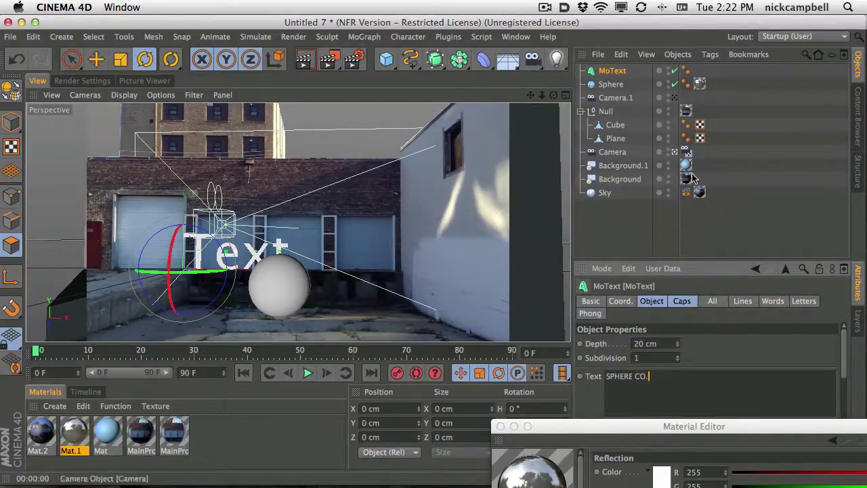
click(671, 217)
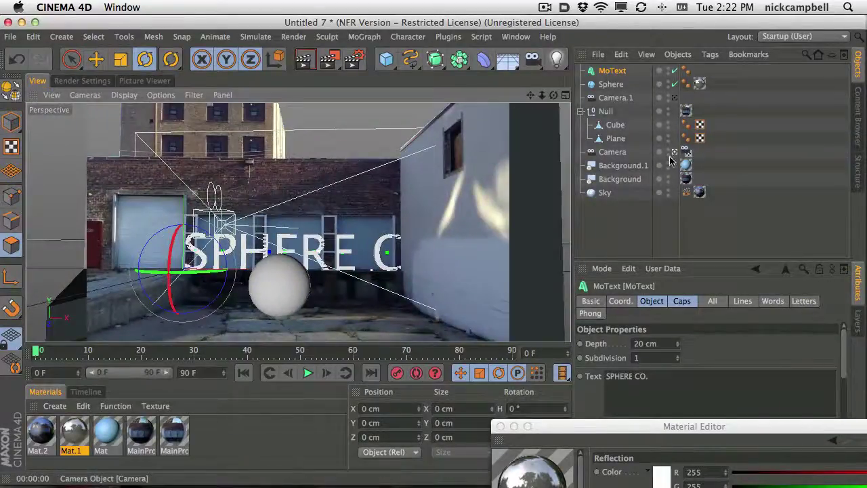
Leave the camera view, raise the text about 223 cm above the dock doors, and bring it forward onto the brick wall's face.
alt+drag(434, 223, 292, 190)
key(e)
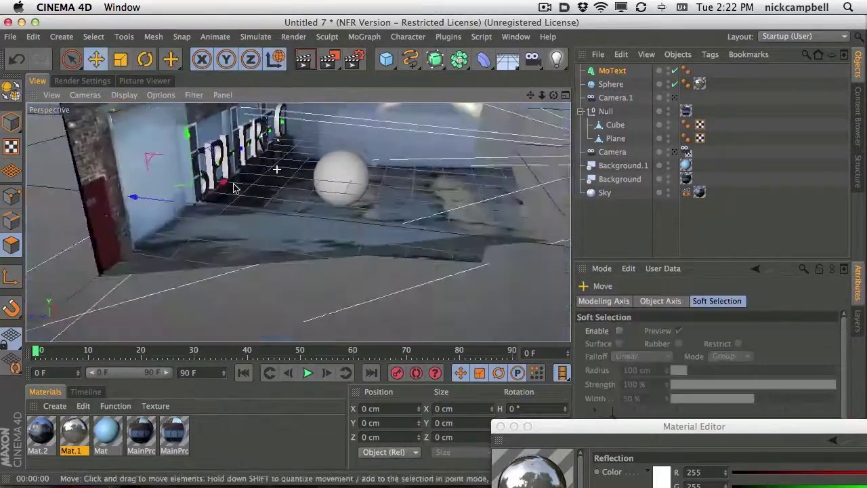
alt+drag(234, 184, 281, 252)
drag(192, 264, 173, 185)
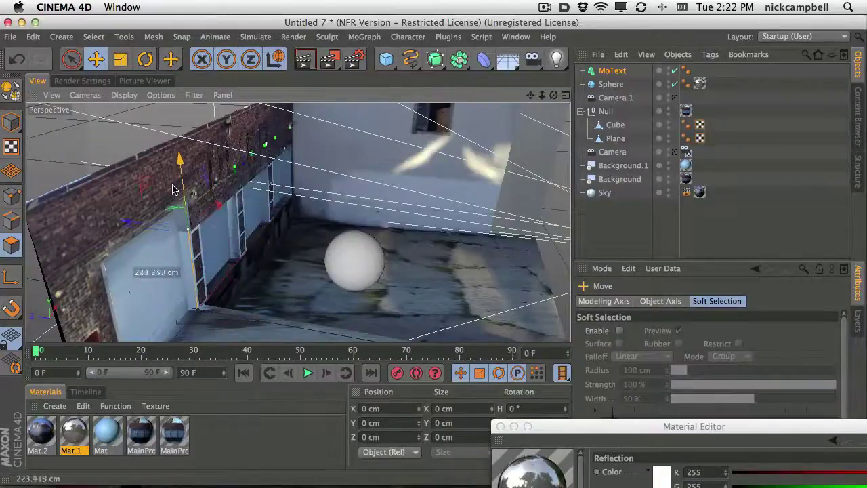
drag(136, 220, 174, 228)
Close the Material Editor and set the MoText font to Futura Std.
click(613, 70)
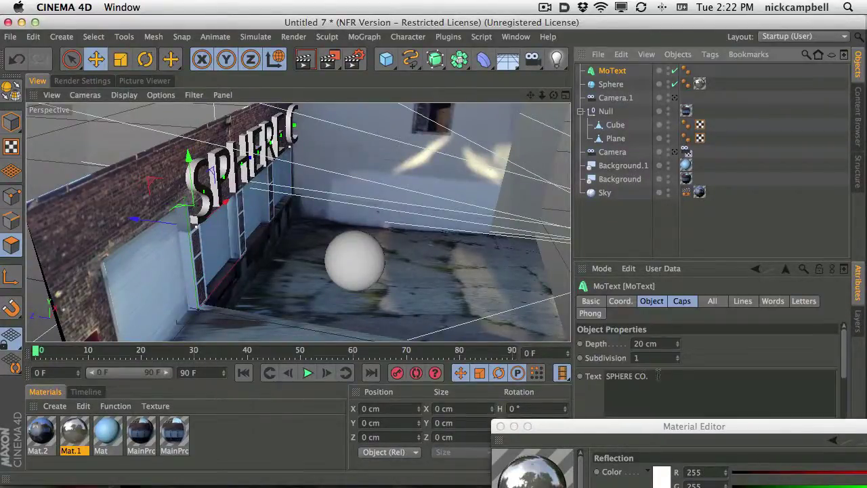
click(499, 427)
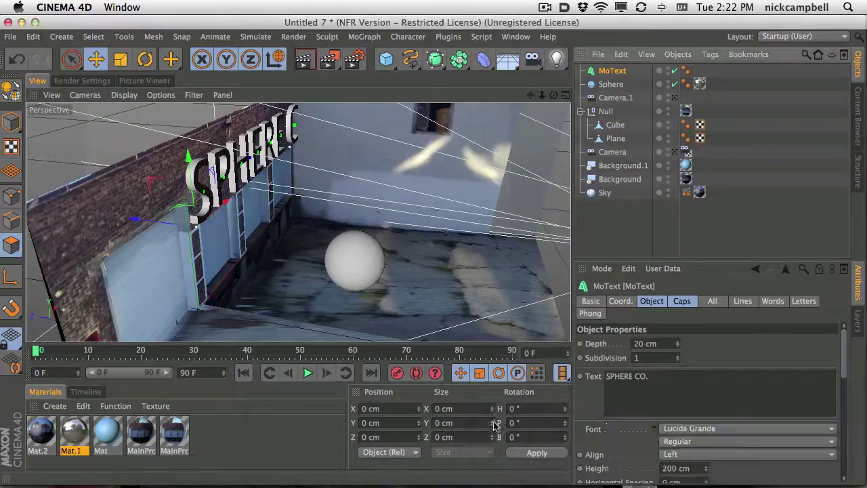
click(670, 425)
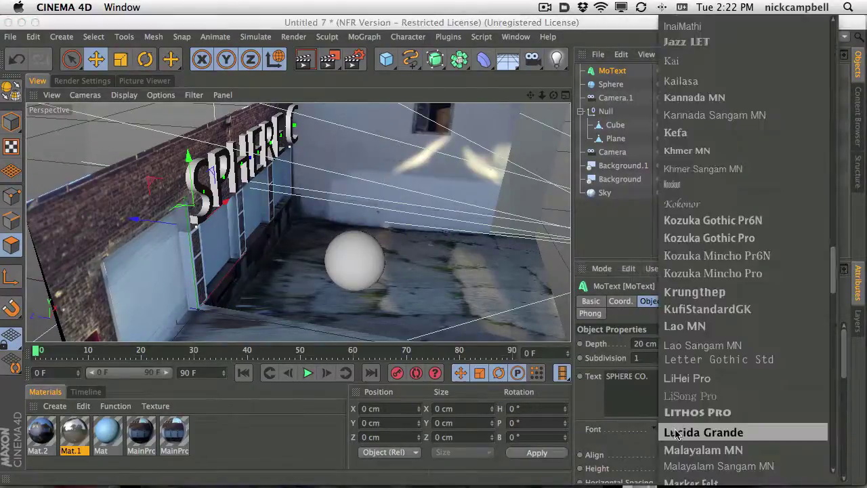
drag(836, 265, 834, 178)
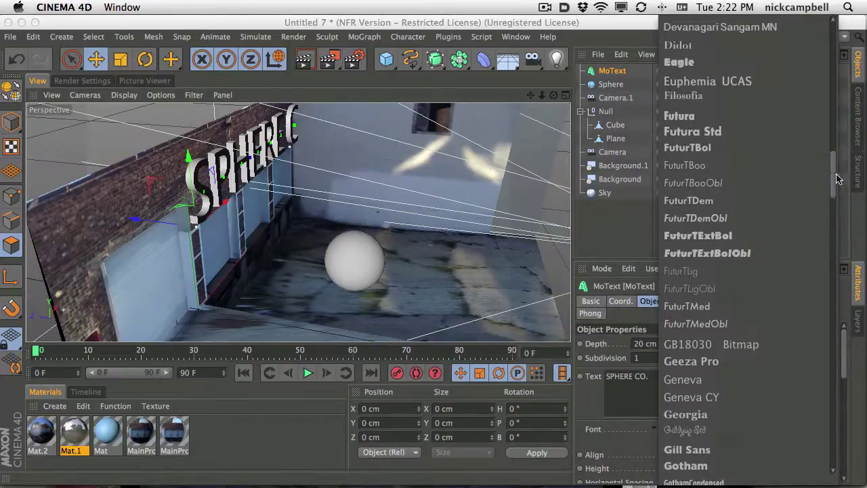
click(739, 138)
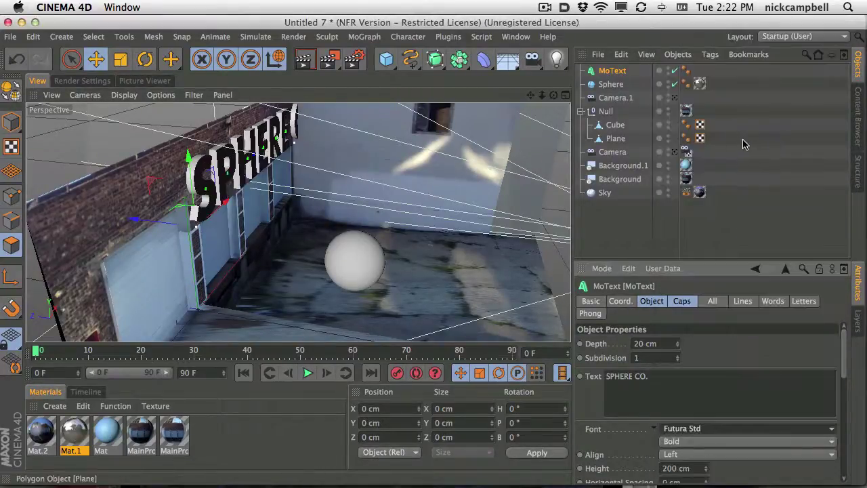
Scale down the text, reposition it on the brick above the dock doors, and fine-tune its placement while looking through the Camera.
click(120, 59)
drag(217, 220, 44, 270)
click(96, 59)
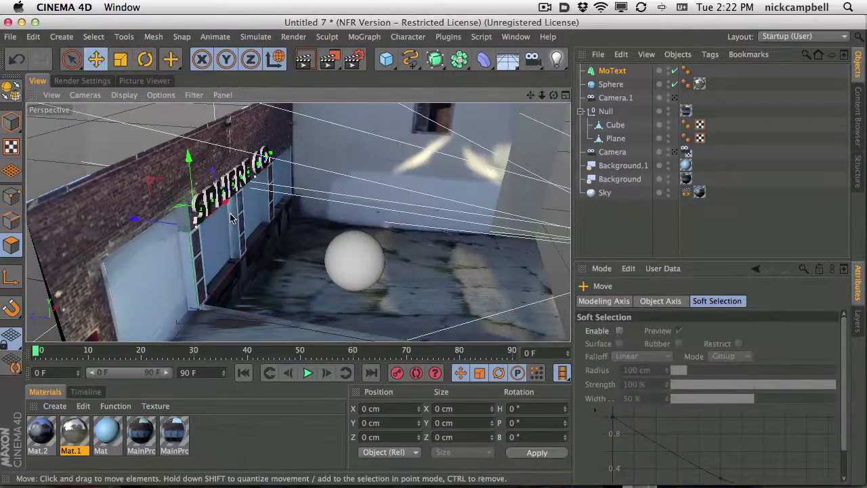
drag(215, 212, 218, 169)
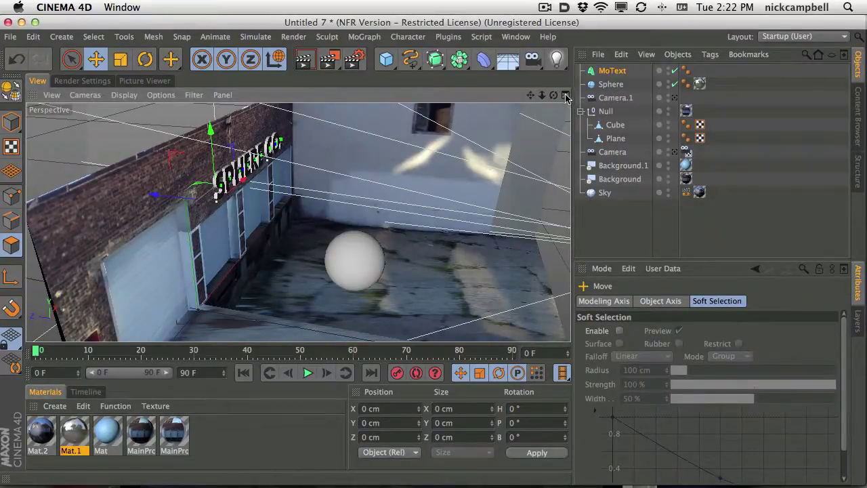
click(674, 154)
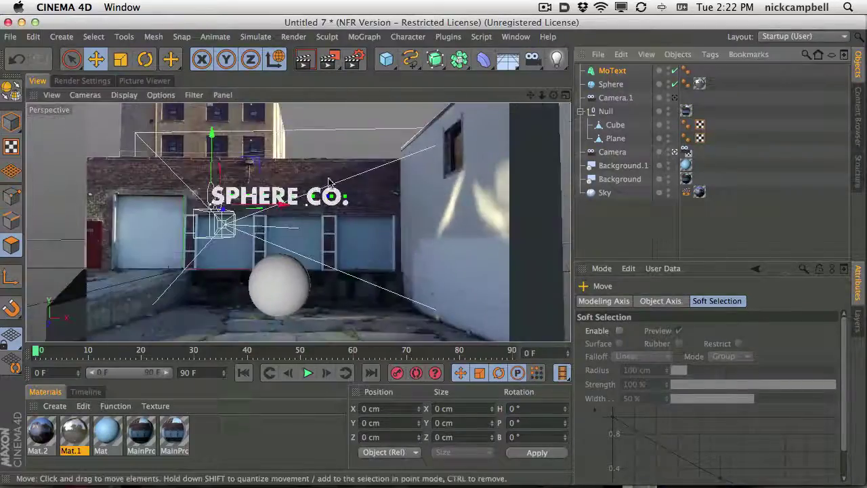
drag(265, 208, 265, 206)
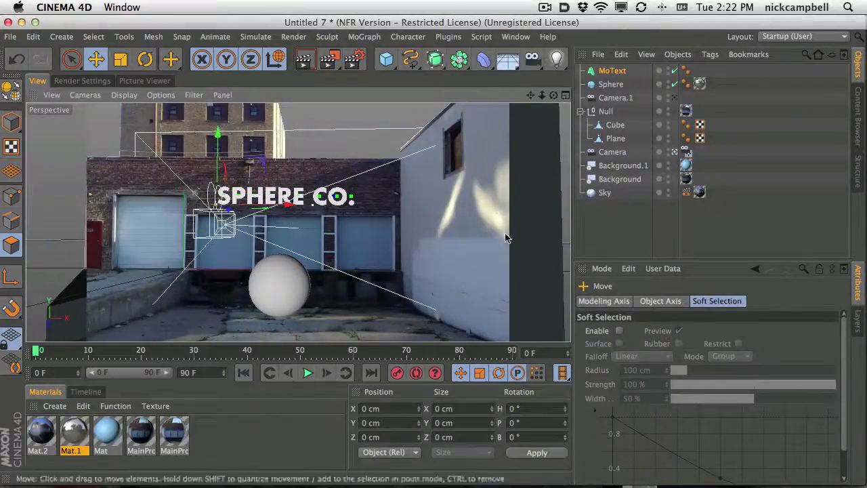
Render the view through the Camera and from two free angles to check the text's reflection in the sphere.
click(306, 60)
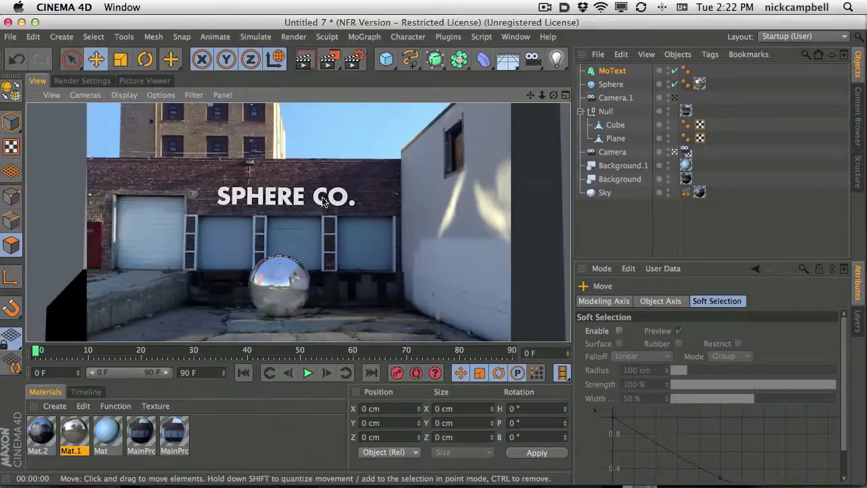
click(674, 152)
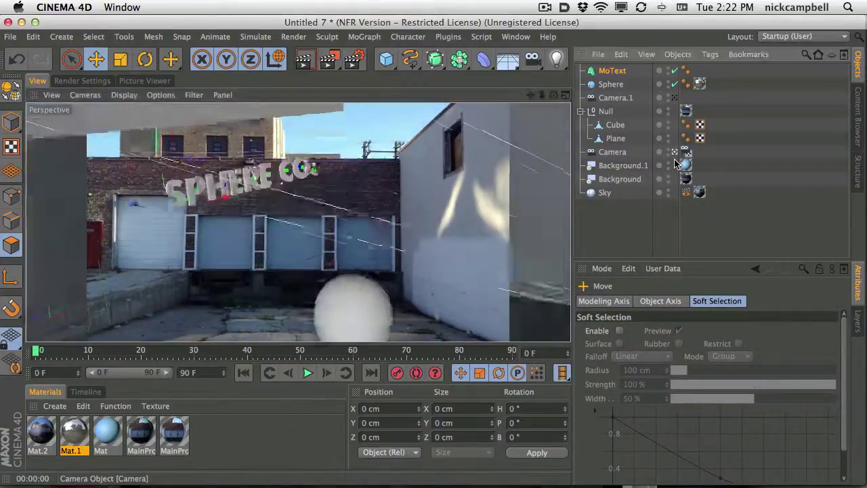
alt+drag(317, 201, 278, 207)
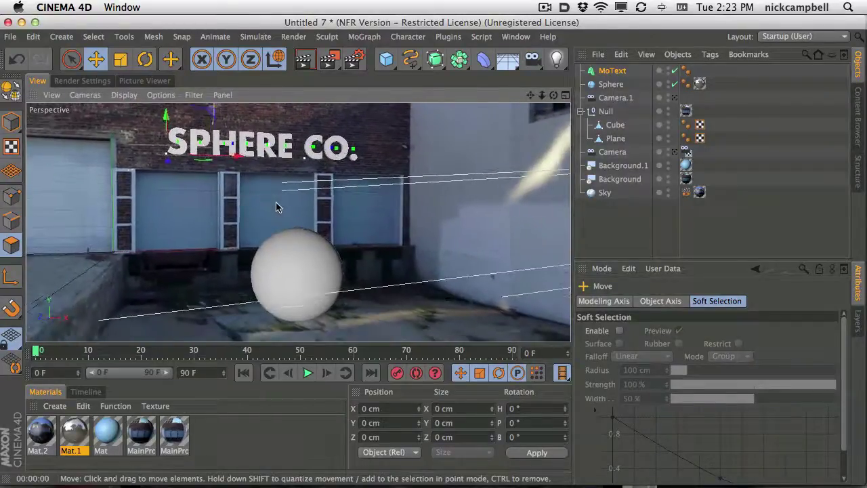
click(304, 60)
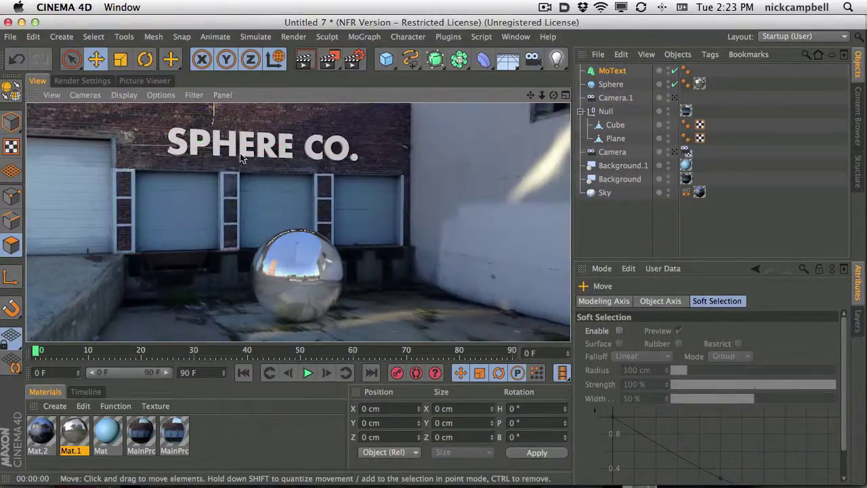
alt+drag(241, 157, 284, 212)
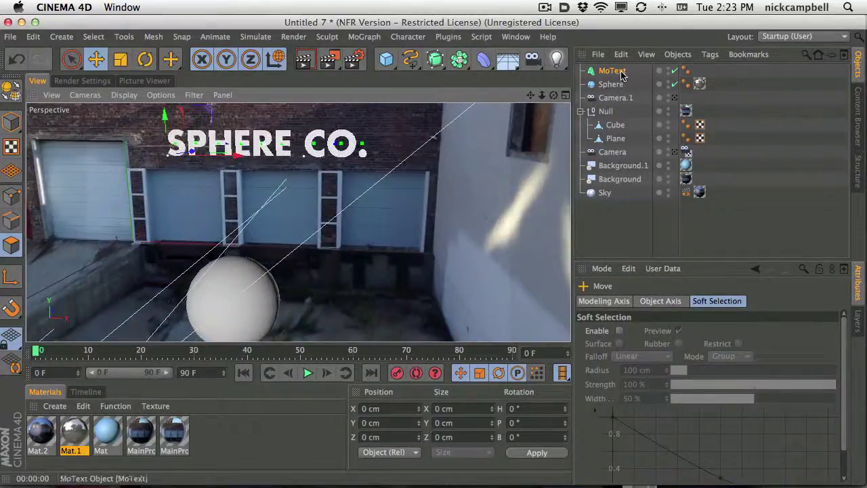
click(303, 59)
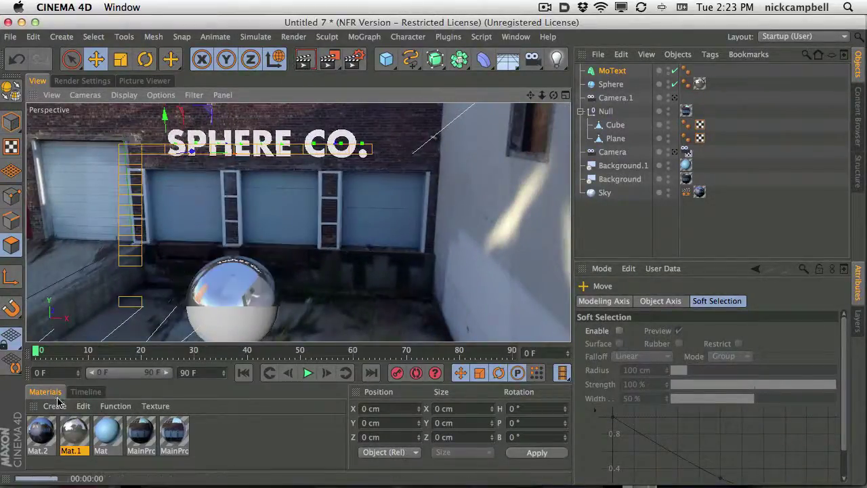
Apply Mat.1 to the MoText and set the material's Reflection brightness to 13% and mix strength to 49%.
drag(78, 437, 318, 139)
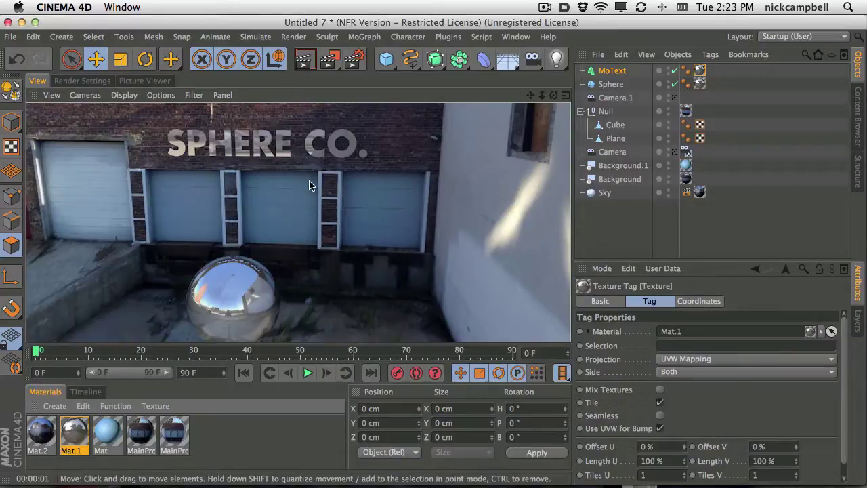
double_click(75, 434)
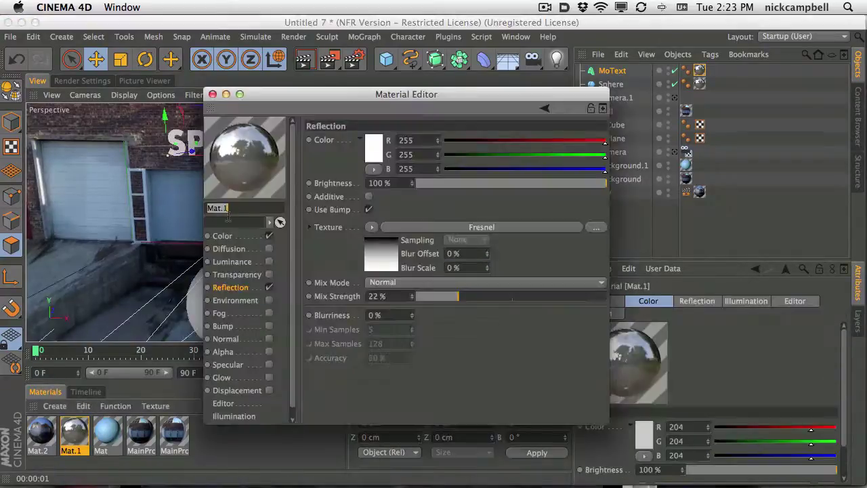
click(441, 183)
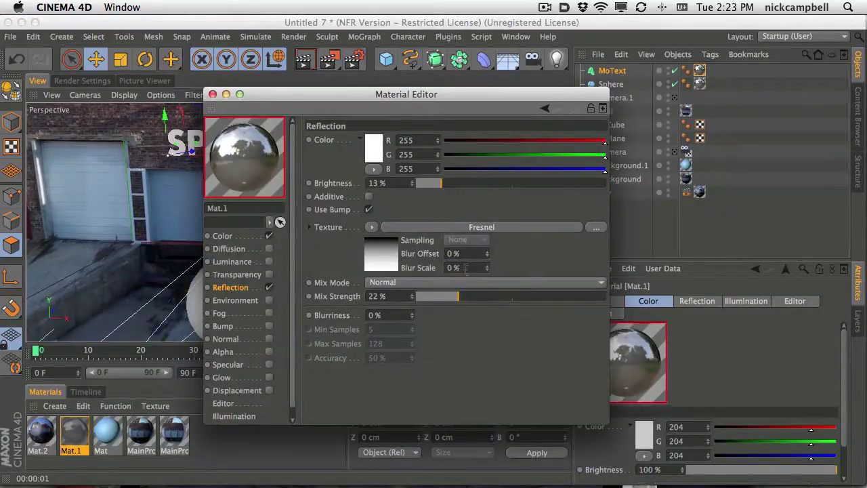
drag(458, 296, 510, 308)
drag(286, 96, 611, 130)
Examine the sphere, the SPHERE CO. sign and the projected loading dock geometry from several angles.
alt+right_drag(364, 233, 318, 245)
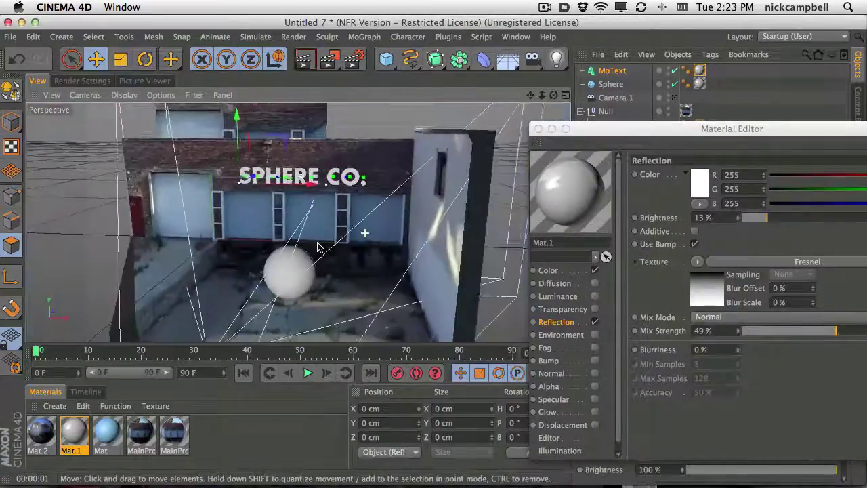
alt+drag(328, 261, 351, 252)
alt+drag(361, 249, 314, 250)
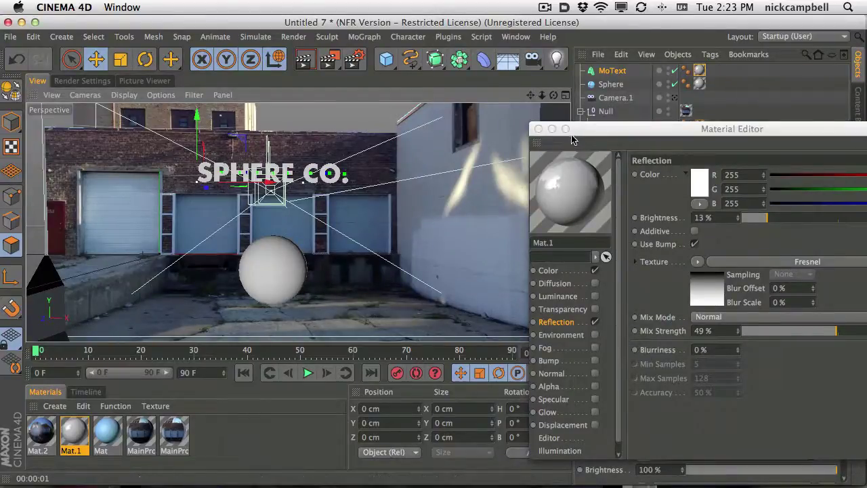
drag(583, 131, 518, 288)
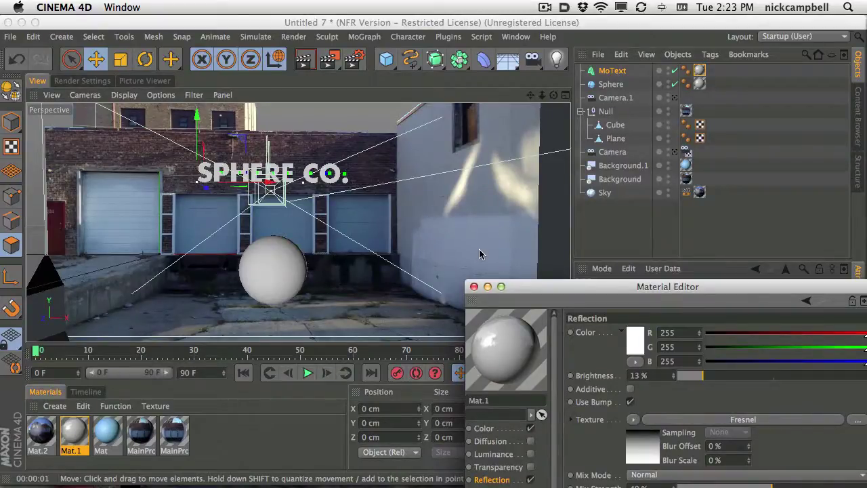
mouse_move(314, 220)
alt+right_down()
mouse_move(343, 207)
mouse_move(312, 222)
alt+right_up()
alt+drag(311, 222, 540, 188)
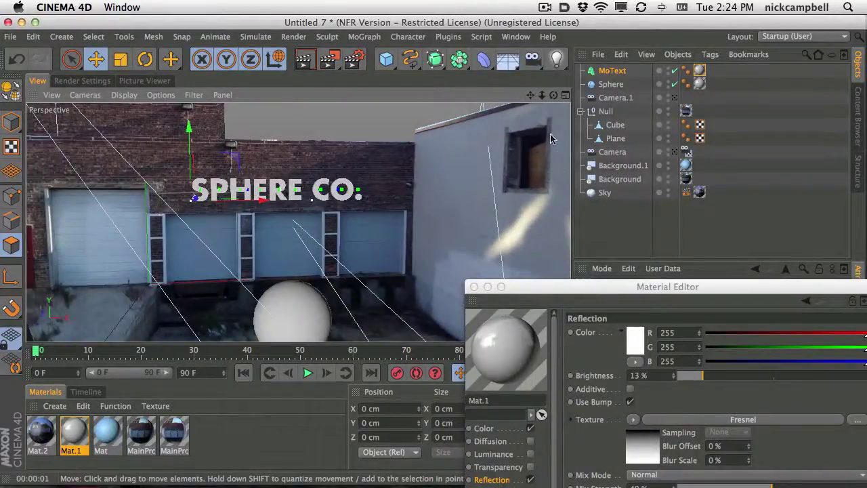
alt+drag(321, 262, 233, 153)
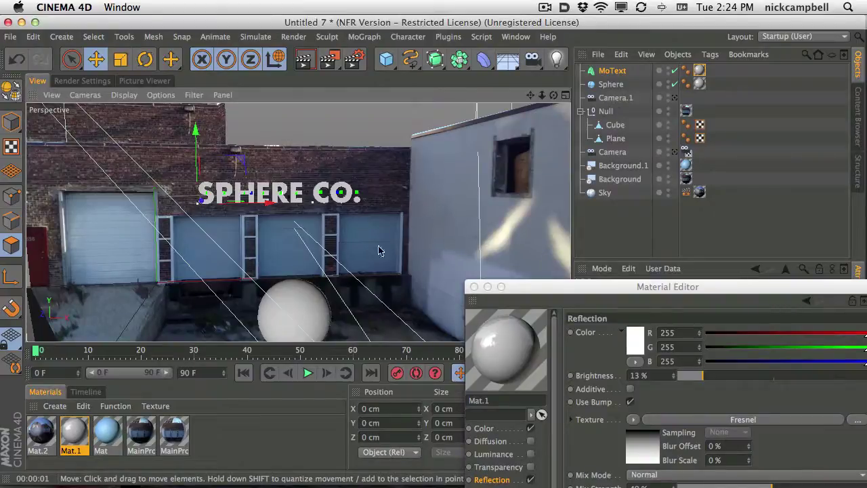
alt+drag(378, 251, 174, 158)
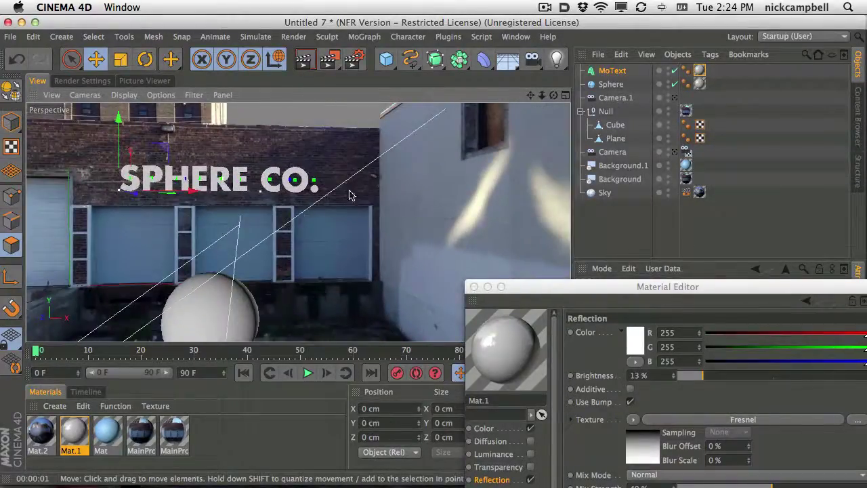
alt+drag(378, 240, 326, 232)
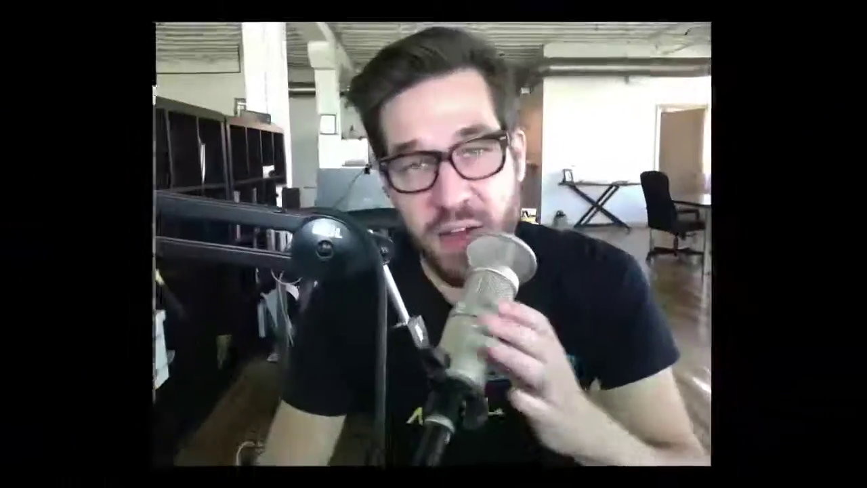